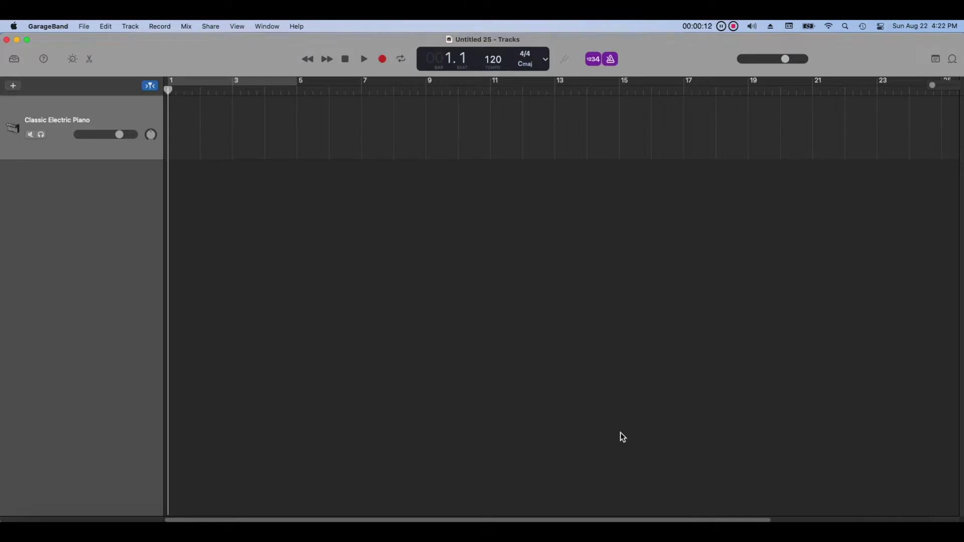
Create a new empty project with a Software Instrument track and close the Musical Typing window
{"action": "left_click", "coordinate": [82, 27]}
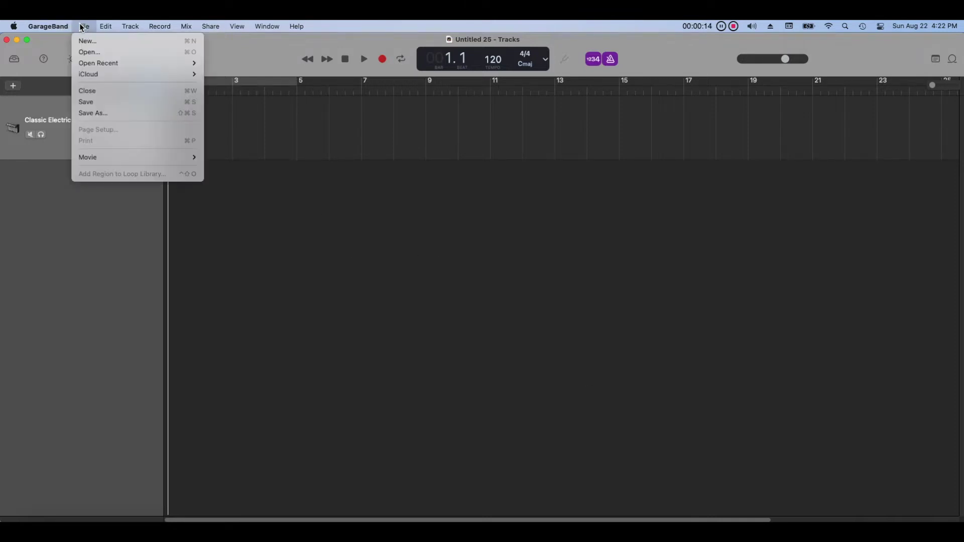
{"action": "left_click", "coordinate": [81, 46]}
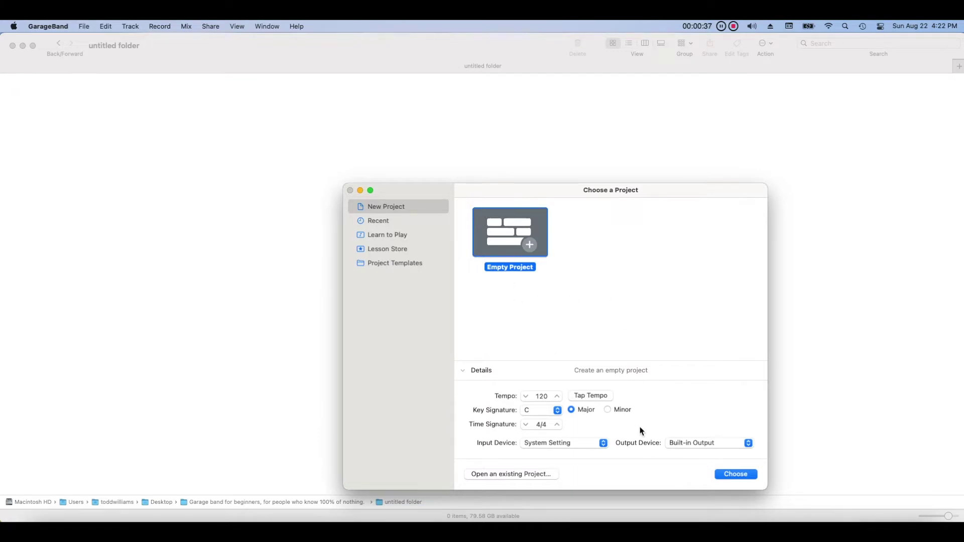
{"action": "left_click", "coordinate": [735, 473]}
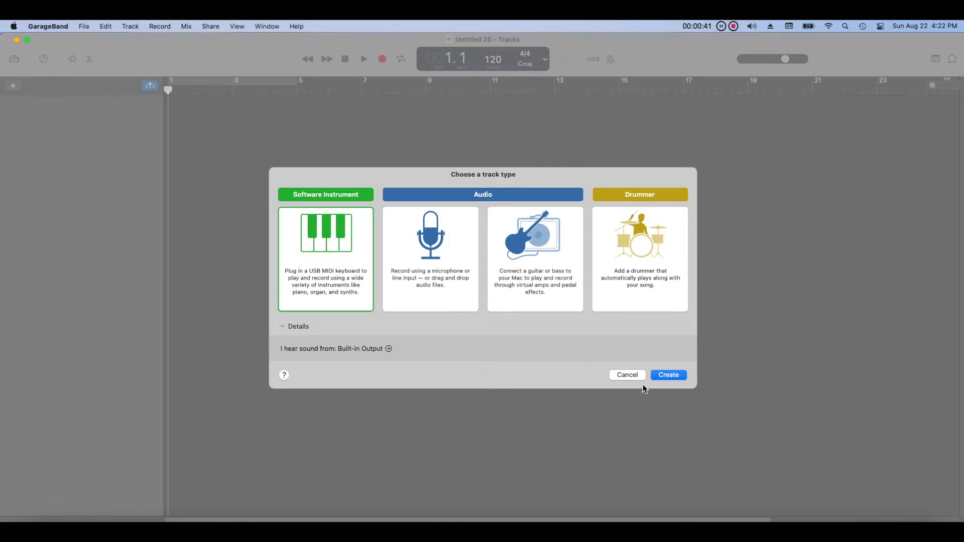
{"action": "left_click", "coordinate": [669, 375]}
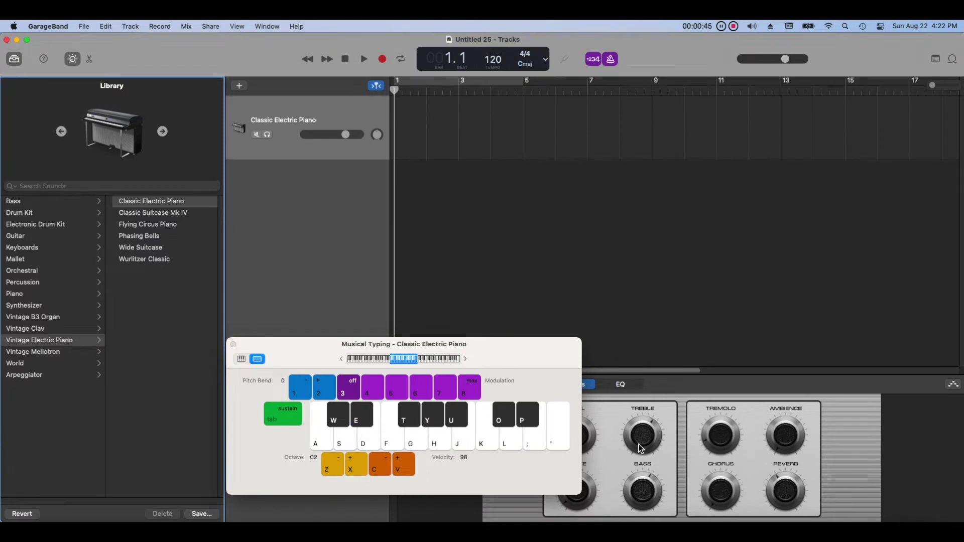
{"action": "left_click", "coordinate": [232, 344]}
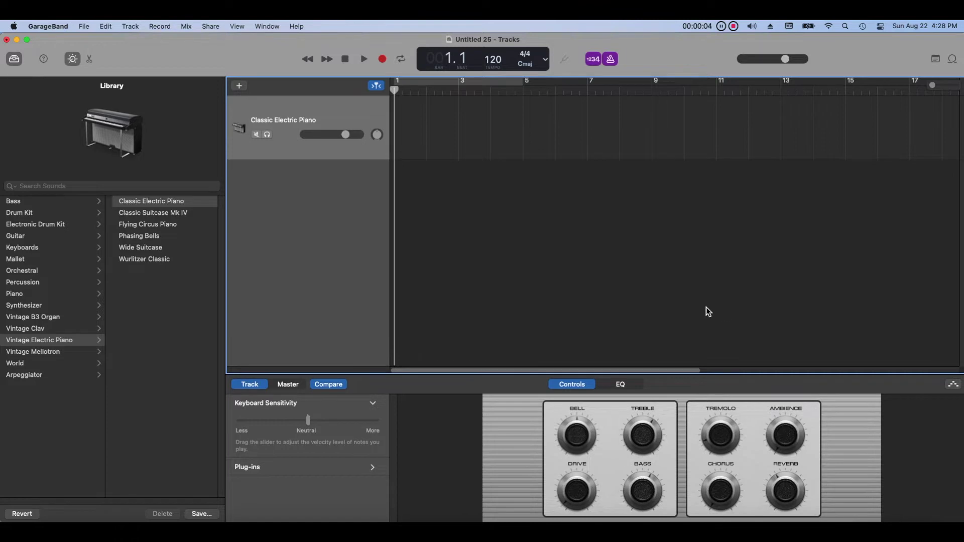
Check the Sound Library options for downloading all available sounds, leaving them unchanged
{"action": "left_click", "coordinate": [51, 28]}
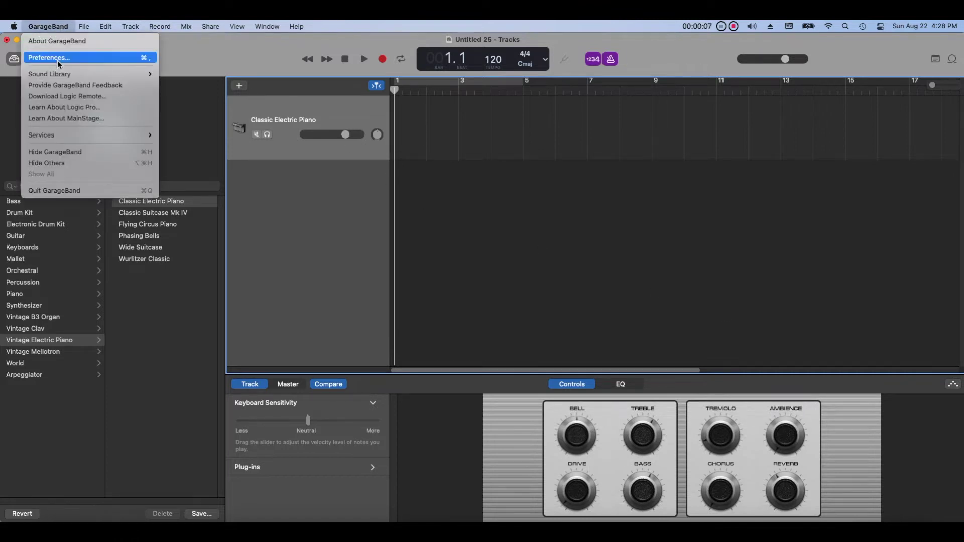
{"action": "mouse_move", "coordinate": [128, 74]}
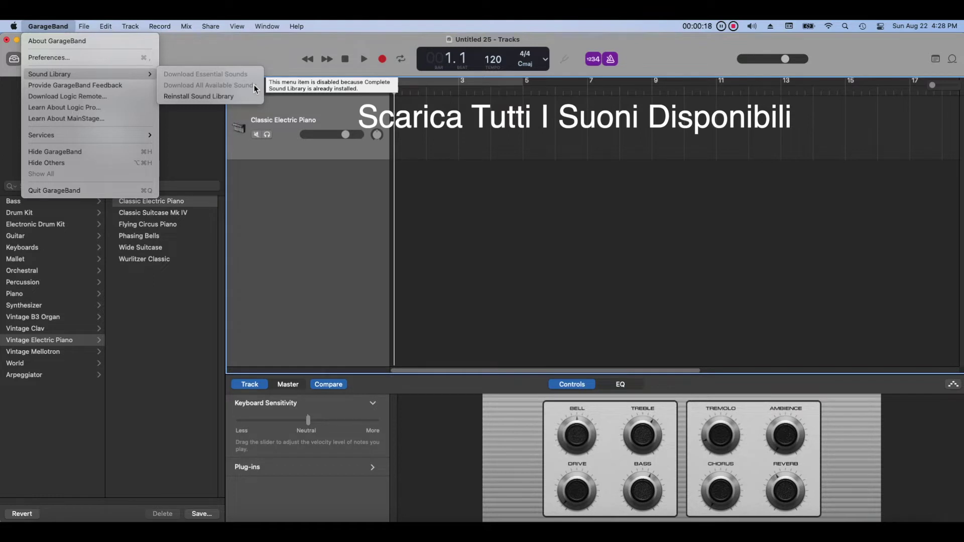
{"action": "left_click", "coordinate": [244, 164]}
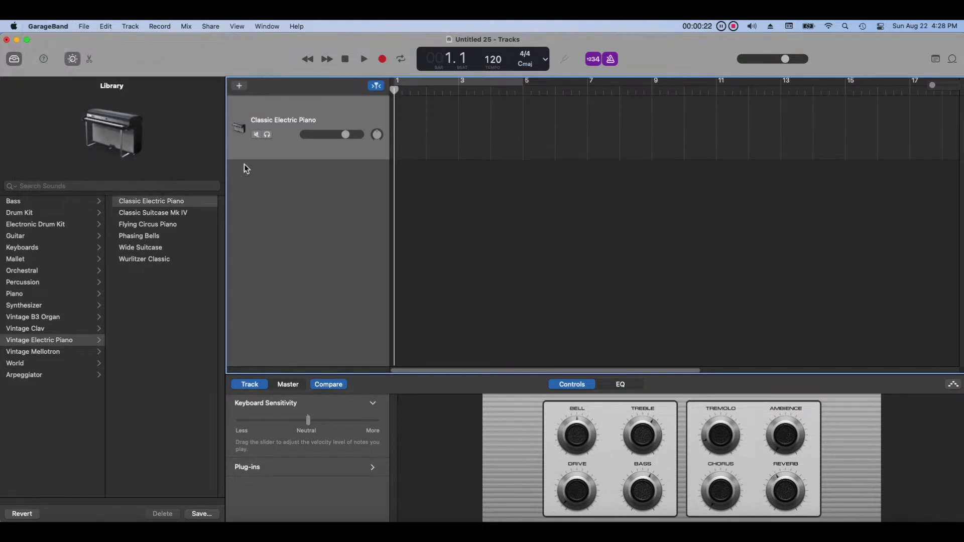
Browse the sound library's Guitar, Electronic Drum Kit, Piano and World categories, including the World Stringed instruments
{"action": "left_click", "coordinate": [15, 60]}
{"action": "left_click", "coordinate": [16, 60]}
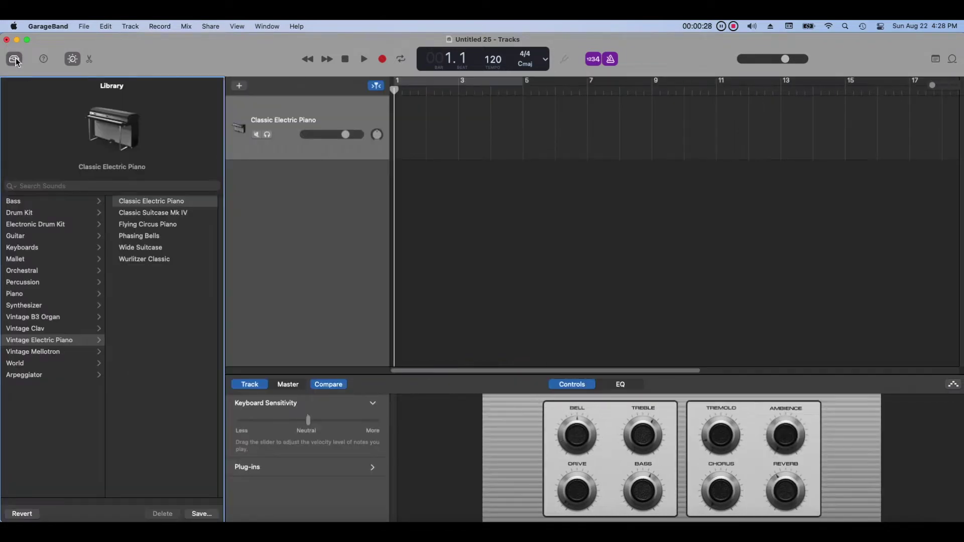
{"action": "left_click", "coordinate": [52, 237]}
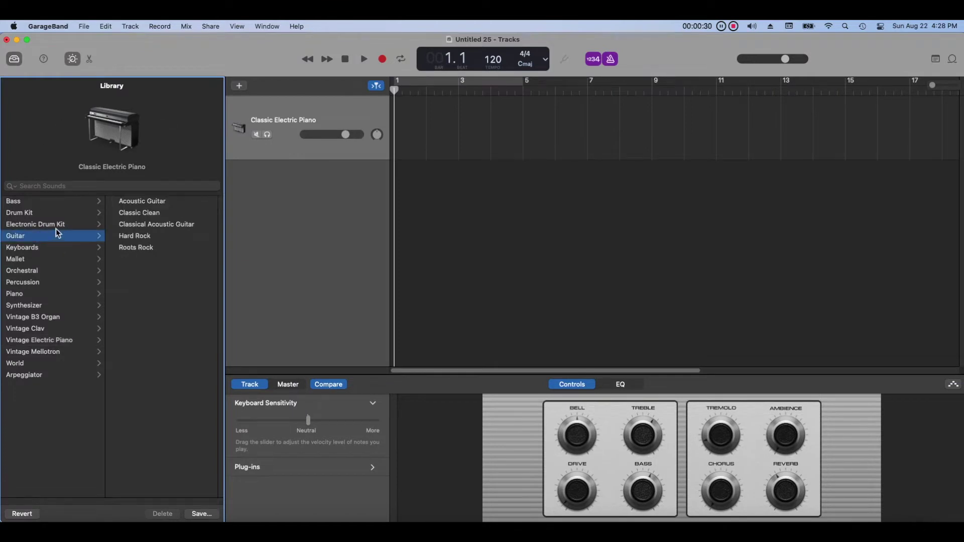
{"action": "left_click", "coordinate": [55, 227]}
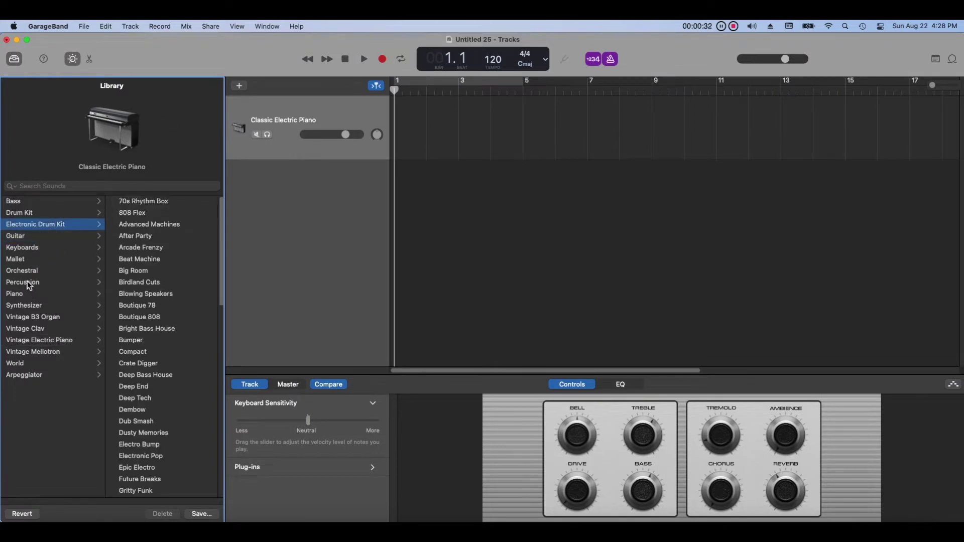
{"action": "left_click", "coordinate": [22, 238]}
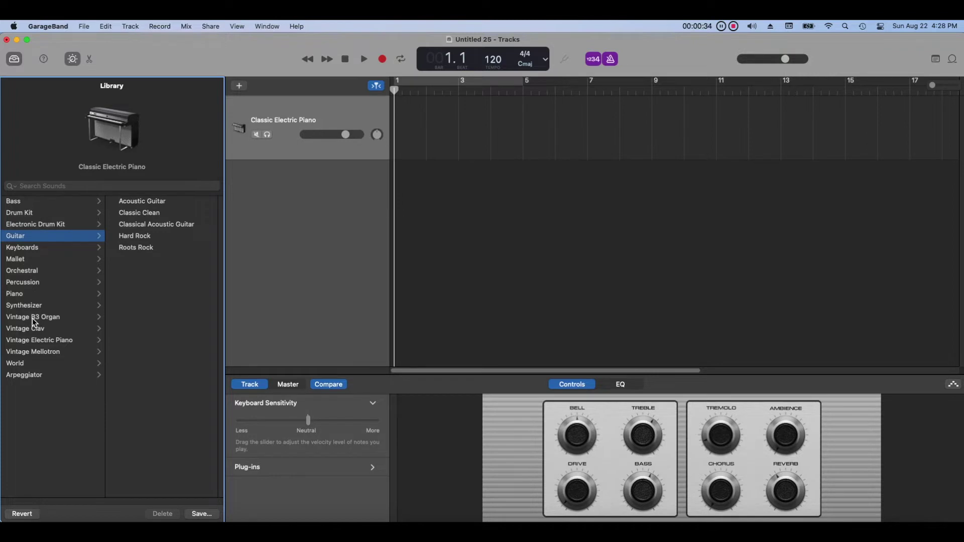
{"action": "left_click", "coordinate": [24, 296]}
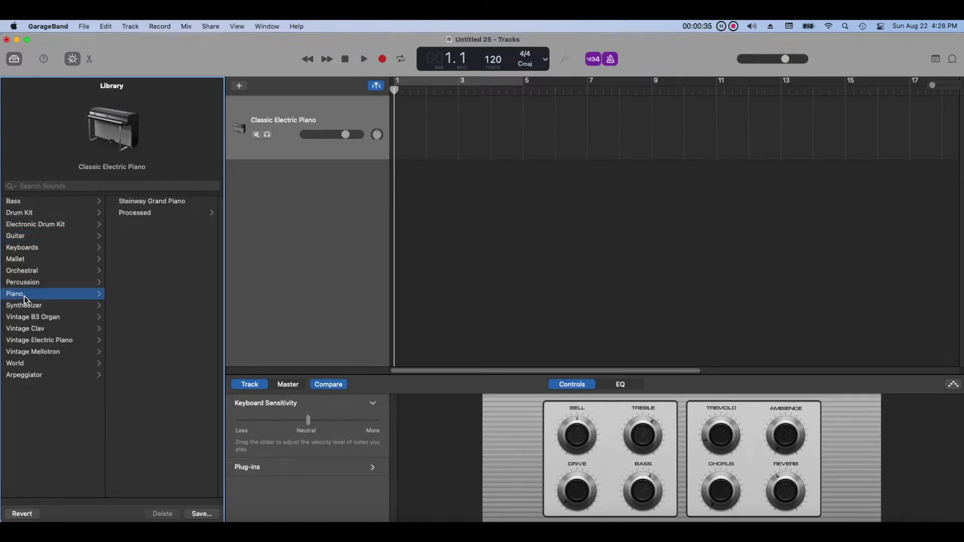
{"action": "left_click", "coordinate": [40, 361]}
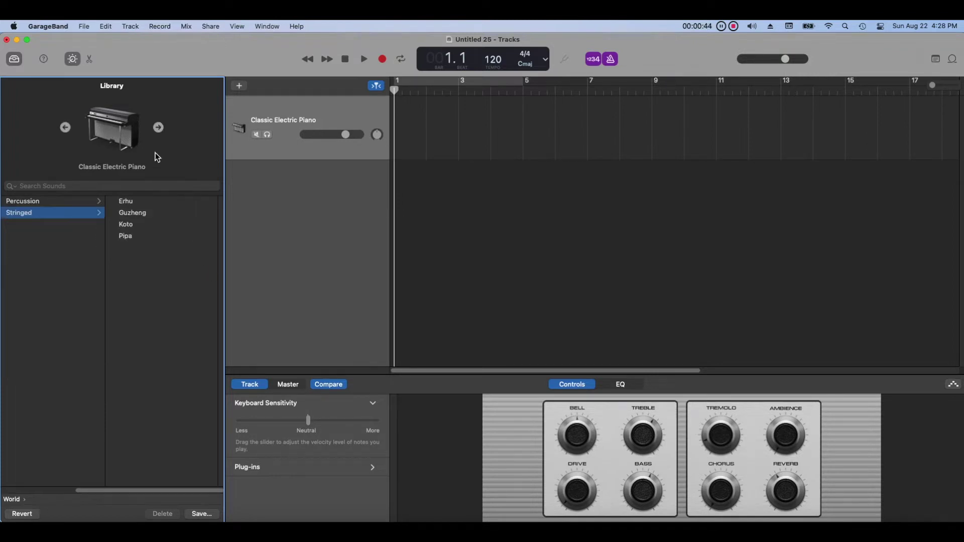
Hide the Smart Controls and show the Piano Roll editor for the Classic Electric Piano track
{"action": "left_click", "coordinate": [73, 60]}
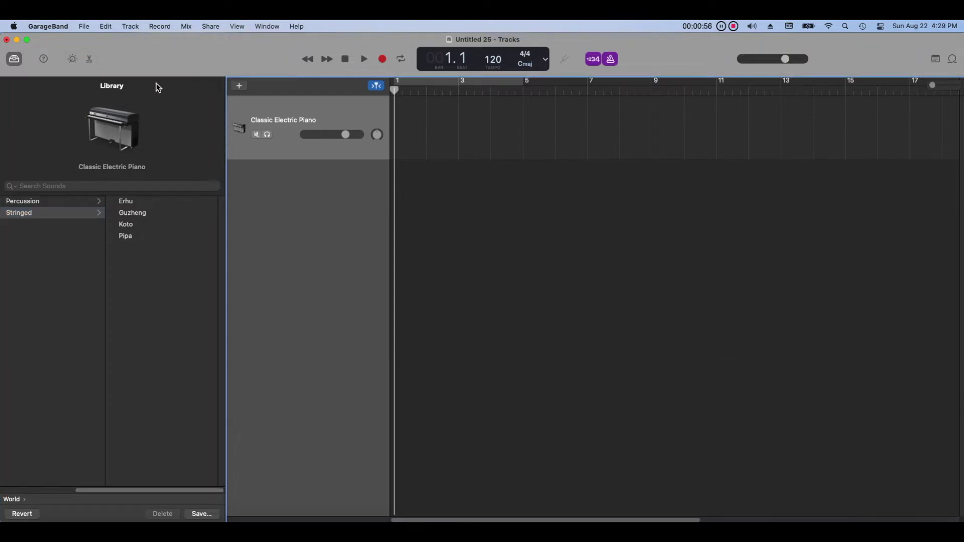
{"action": "left_click", "coordinate": [89, 59]}
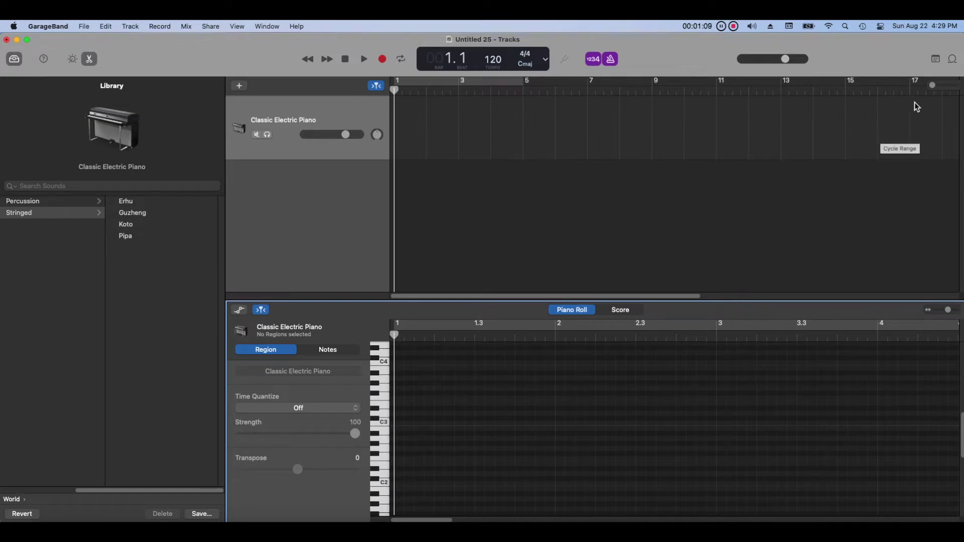
Write a person's first name in the project's Note Pad, correct the typo, and close the notes
{"action": "left_click", "coordinate": [933, 61]}
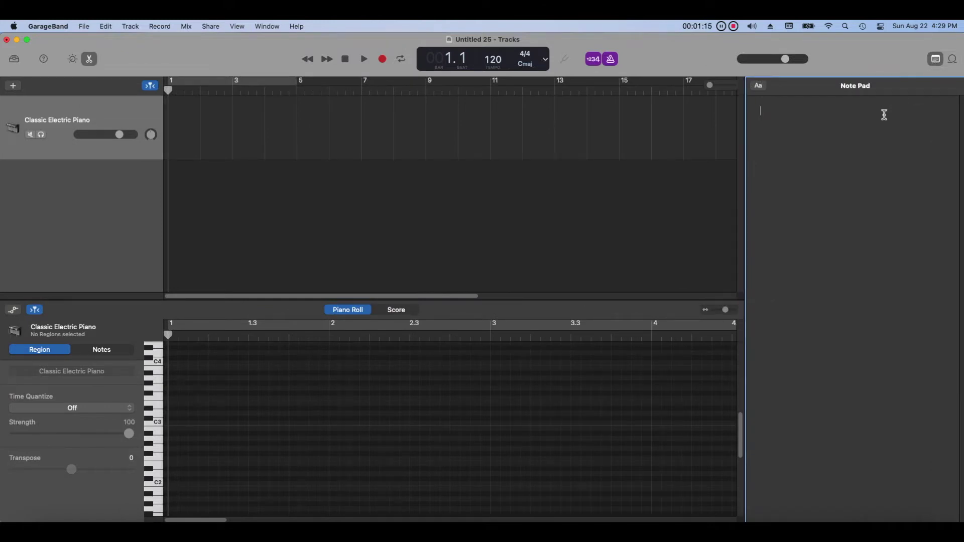
{"action": "type", "text": "TYodd"}
{"action": "key", "text": "BackSpace"}
{"action": "key", "text": "BackSpace"}
{"action": "key", "text": "BackSpace"}
{"action": "key", "text": "BackSpace"}
{"action": "type", "text": "odd"}
{"action": "left_click", "coordinate": [935, 60]}
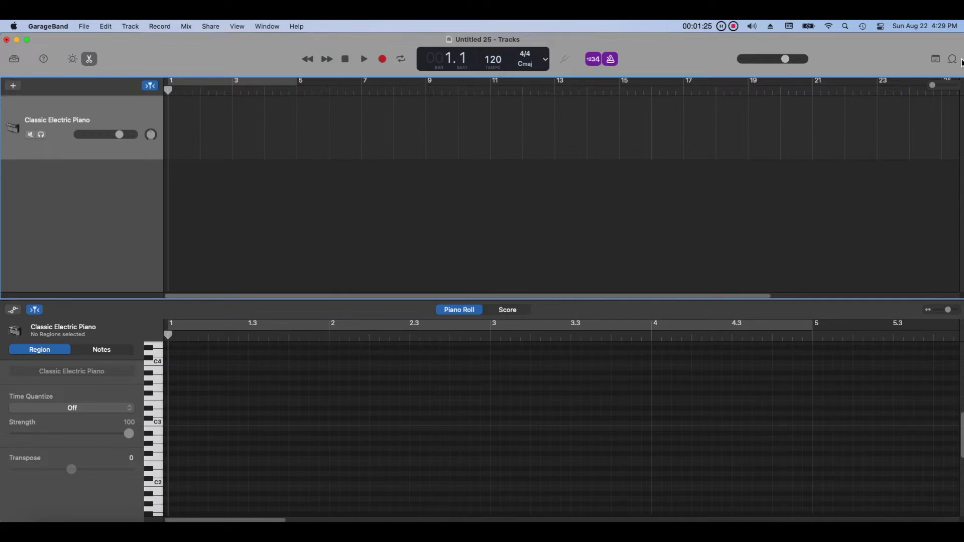
Open the Apple Loops browser and show its instrument filters
{"action": "left_click", "coordinate": [952, 58]}
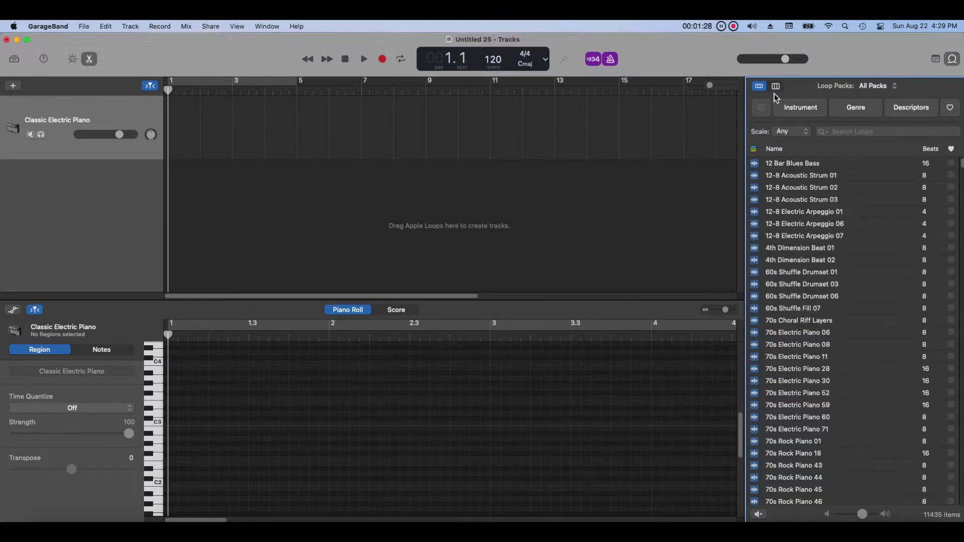
{"action": "left_click", "coordinate": [819, 113]}
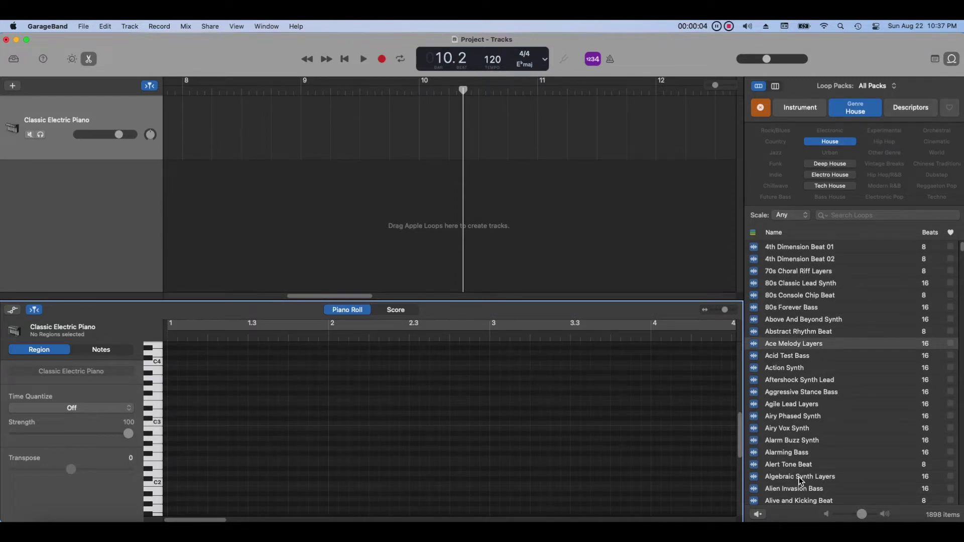
Preview the House loops Algebraic Synth Layers, Aggressive Stance Bass, Aftershock Synth Lead, Alpha Omega Bass and Bubble Gum Synth Layers
{"action": "left_click", "coordinate": [799, 476]}
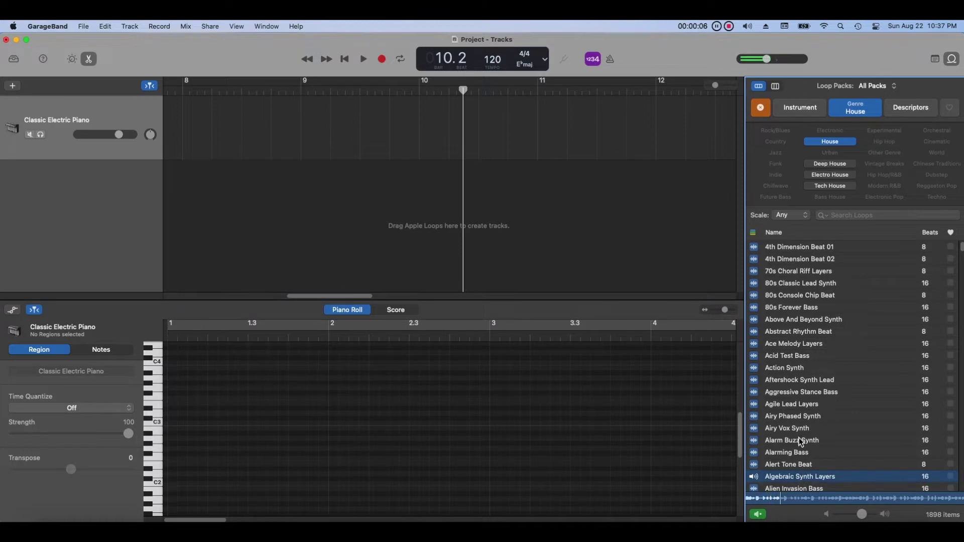
{"action": "left_click", "coordinate": [785, 397]}
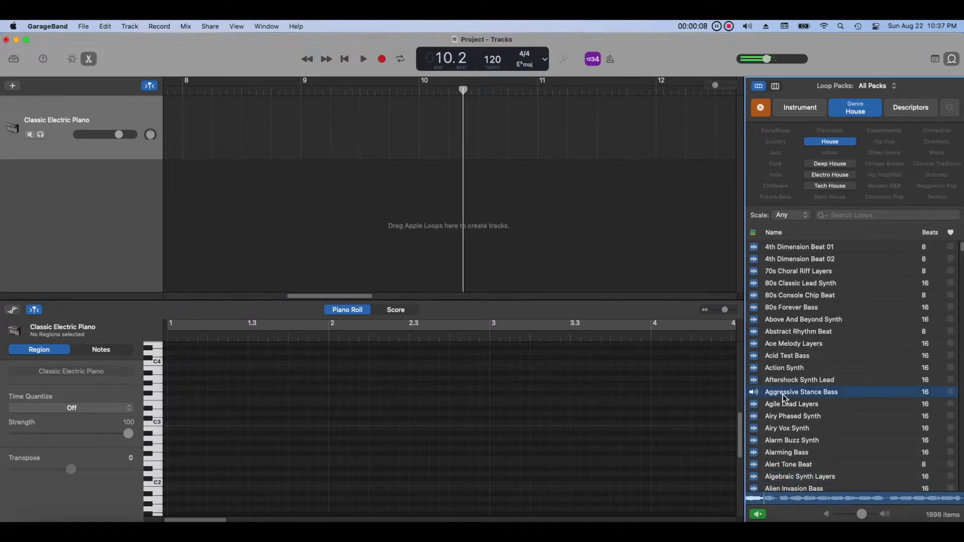
{"action": "left_click", "coordinate": [792, 381]}
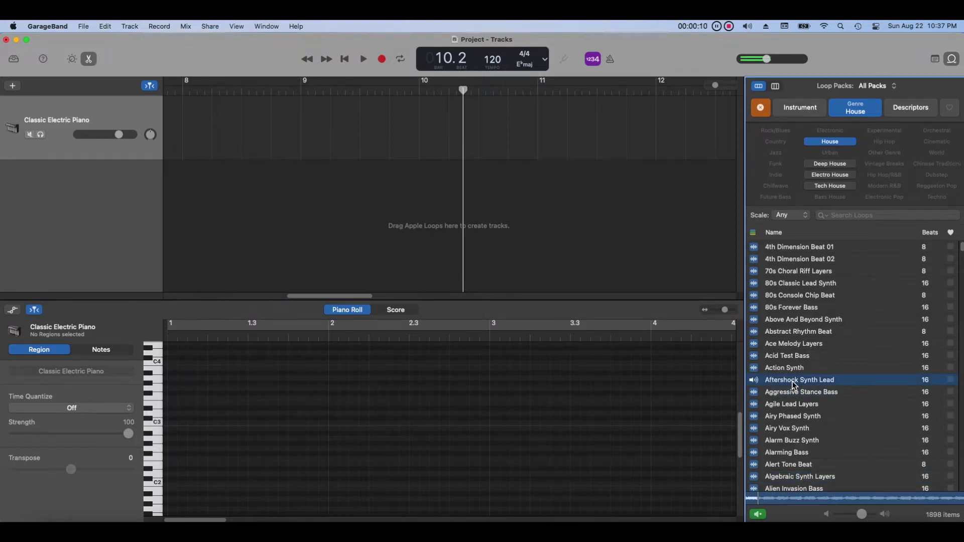
{"action": "scroll", "coordinate": [796, 427], "scroll_direction": "down", "scroll_amount": 5}
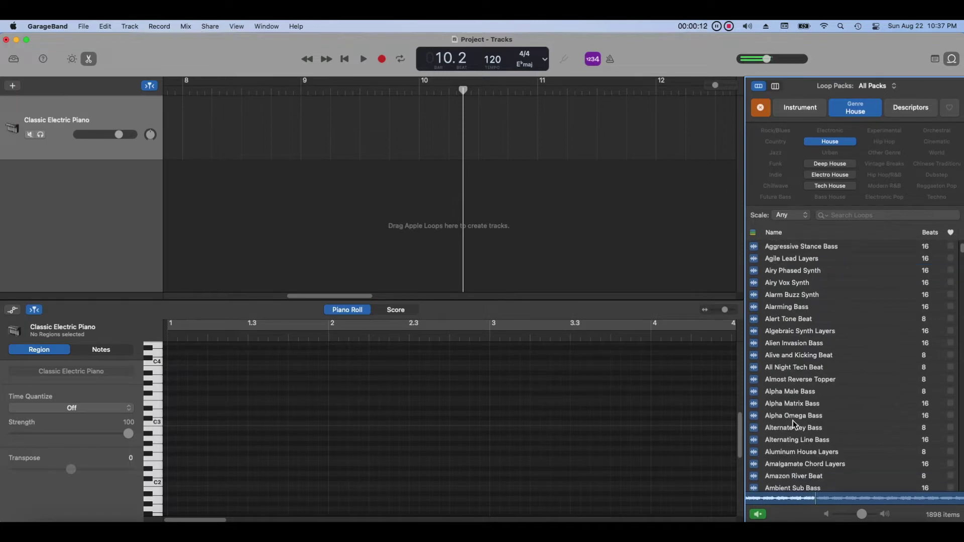
{"action": "left_click", "coordinate": [793, 416]}
{"action": "scroll", "coordinate": [802, 466], "scroll_direction": "down", "scroll_amount": 2}
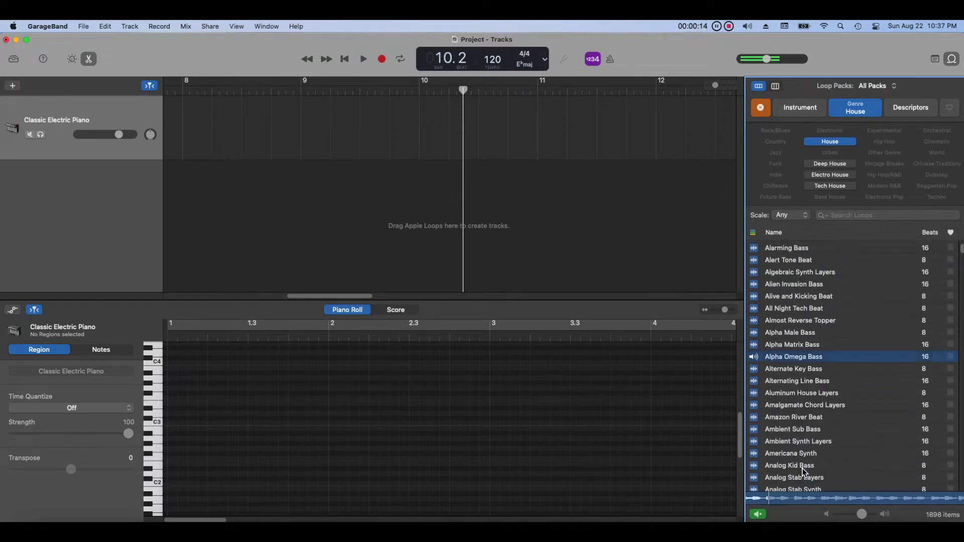
{"action": "scroll", "coordinate": [802, 468], "scroll_direction": "down", "scroll_amount": 20}
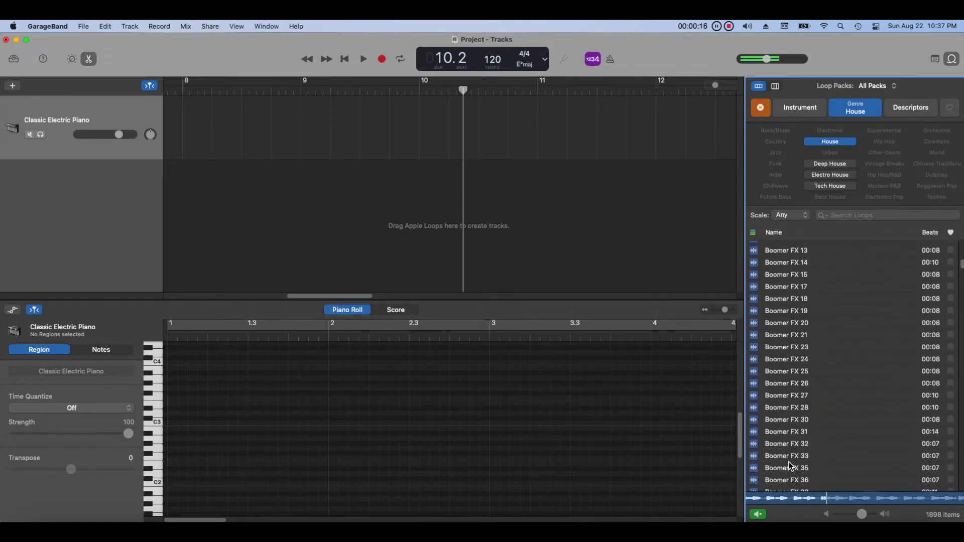
{"action": "scroll", "coordinate": [788, 469], "scroll_direction": "down", "scroll_amount": 10}
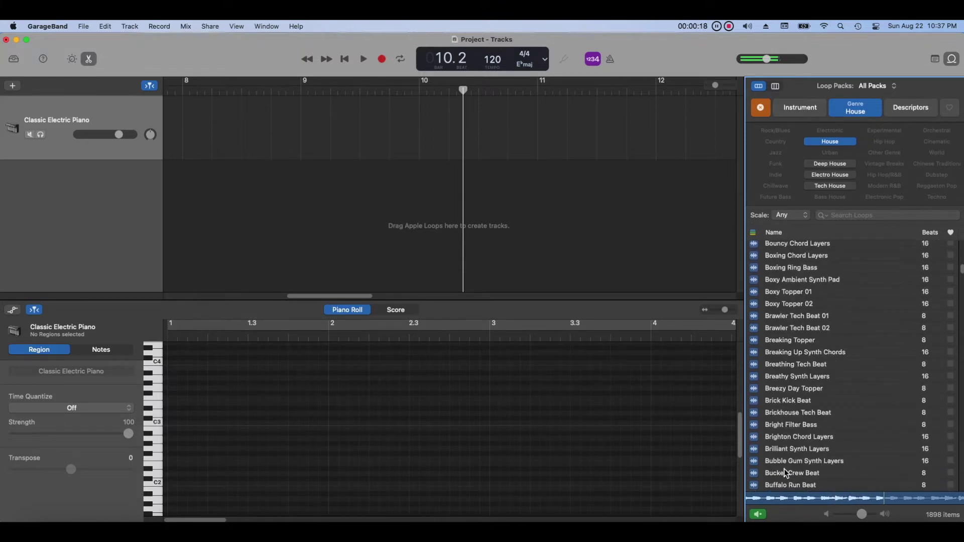
{"action": "left_click", "coordinate": [786, 462]}
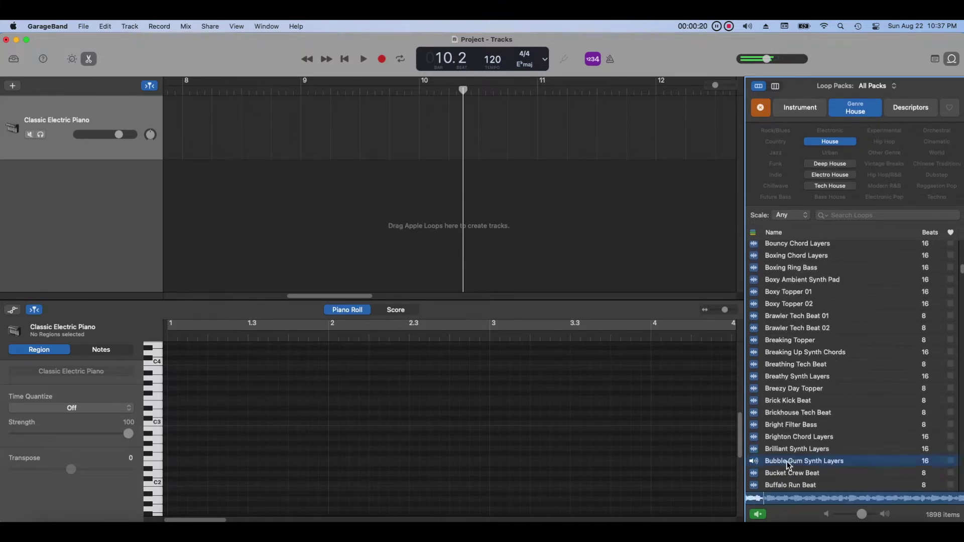
{"action": "scroll", "coordinate": [787, 463], "scroll_direction": "down", "scroll_amount": 15}
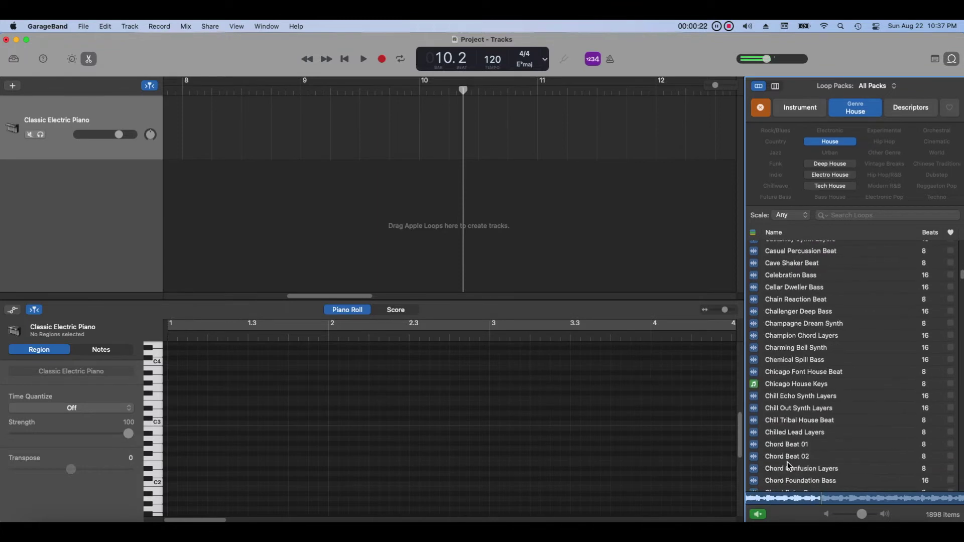
{"action": "scroll", "coordinate": [787, 465], "scroll_direction": "down", "scroll_amount": 5}
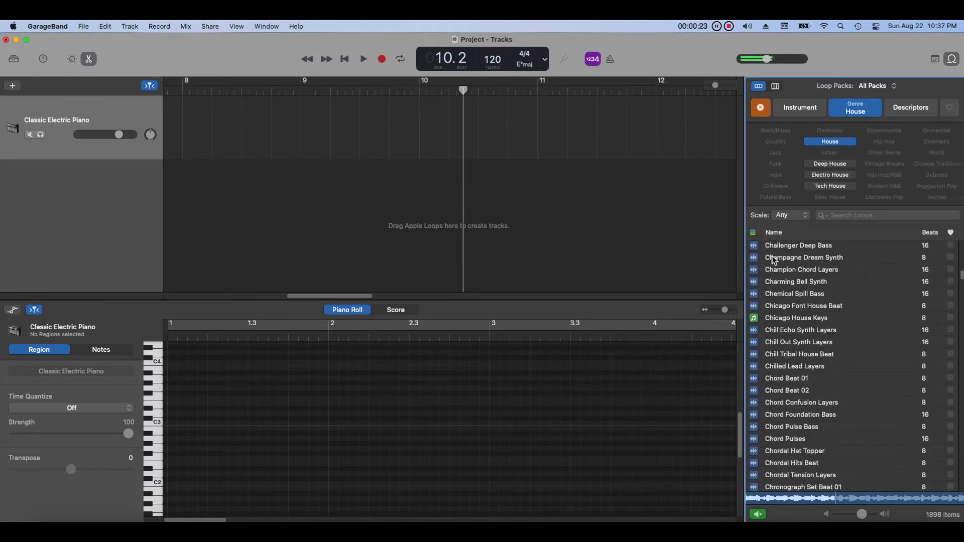
Stop the preview, switch the genre filter from House to Modern R&B, and preview All Systems Go Riser and Benny - Pocket Square
{"action": "left_click", "coordinate": [761, 104]}
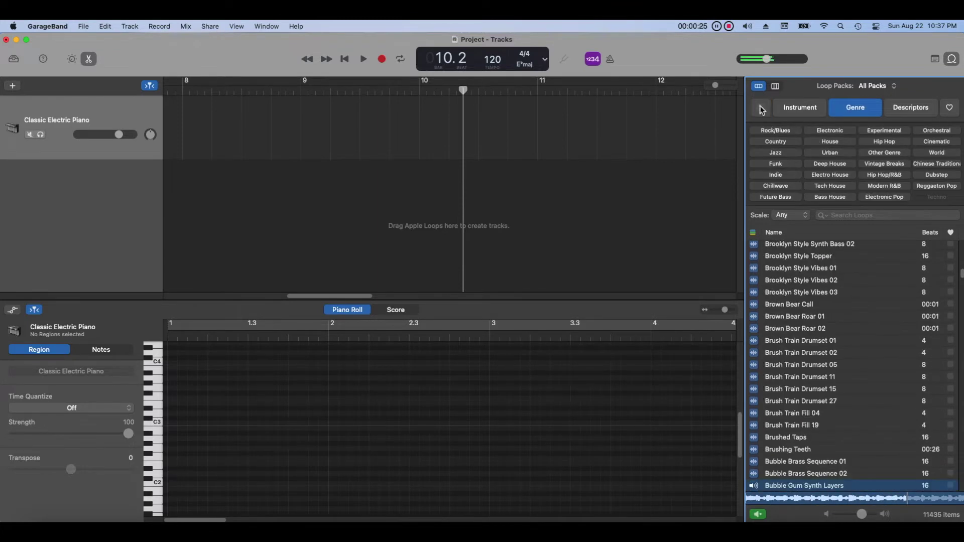
{"action": "left_click", "coordinate": [759, 514]}
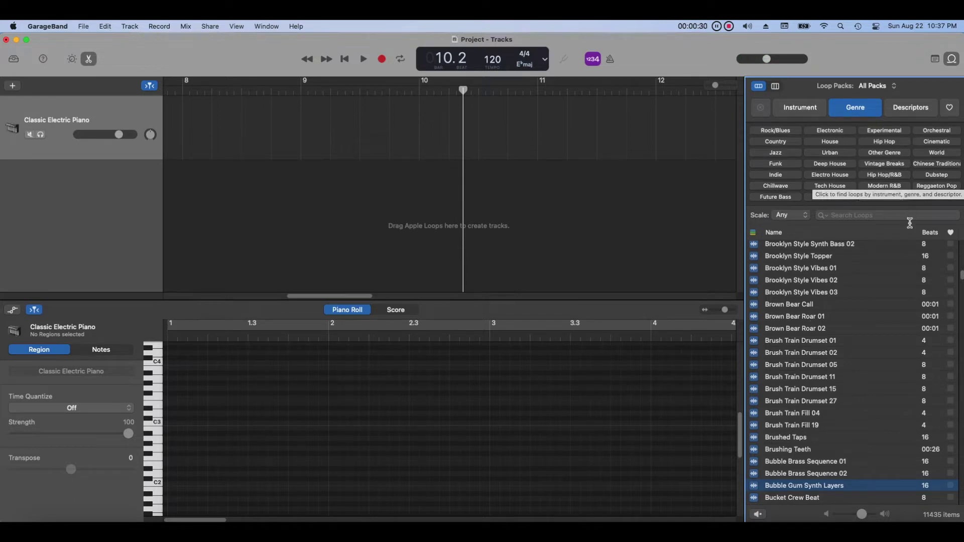
{"action": "left_click", "coordinate": [890, 184]}
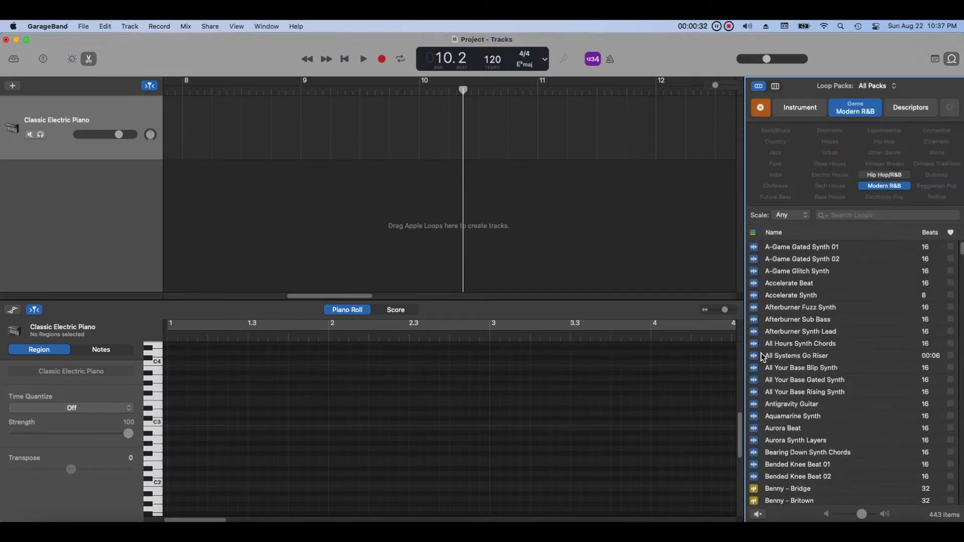
{"action": "left_click", "coordinate": [760, 354]}
{"action": "scroll", "coordinate": [803, 435], "scroll_direction": "down", "scroll_amount": 5}
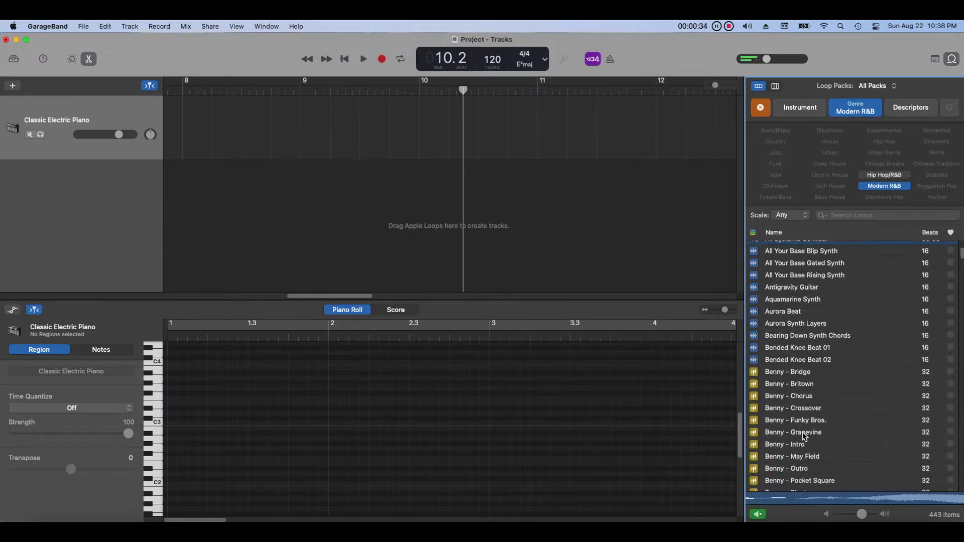
{"action": "left_click", "coordinate": [787, 440]}
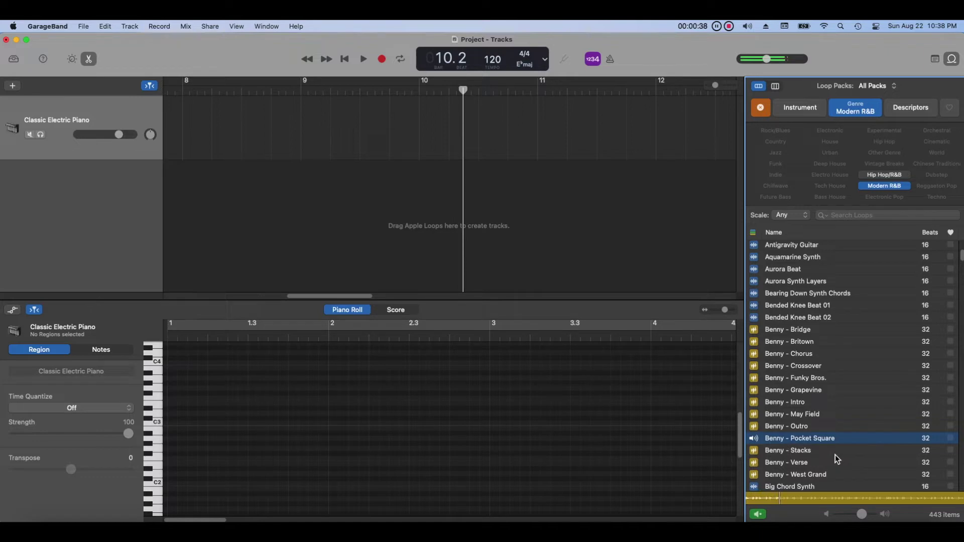
Preview the Dry Ice Synth loop from the Modern R&B genre list
{"action": "scroll", "coordinate": [836, 455], "scroll_direction": "down", "scroll_amount": 10}
{"action": "scroll", "coordinate": [837, 454], "scroll_direction": "down", "scroll_amount": 15}
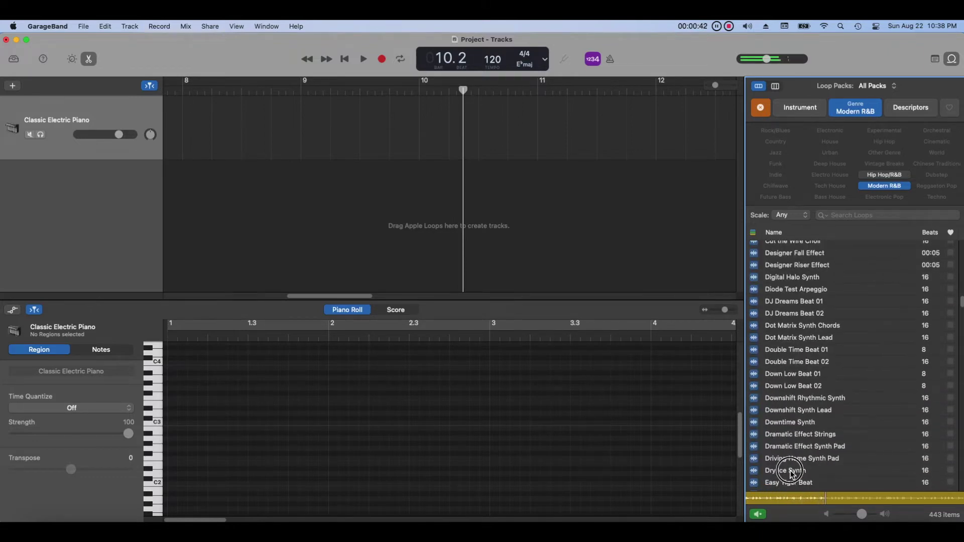
{"action": "left_click", "coordinate": [790, 471]}
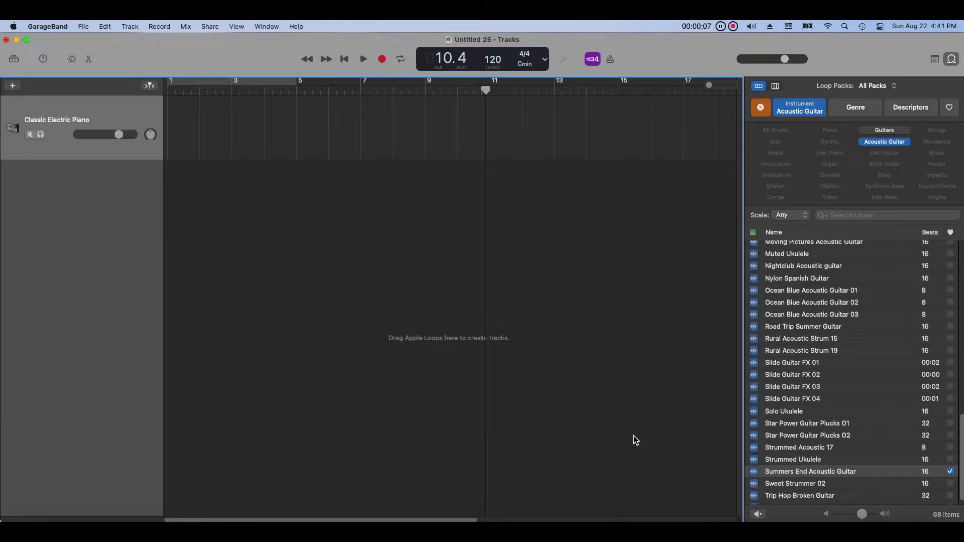
Add the Summers End Acoustic Guitar loop on a new track and the Piano loop Angel Ballet Piano on the first track right after it
{"action": "left_click_drag", "start_coordinate": [770, 472], "coordinate": [334, 256]}
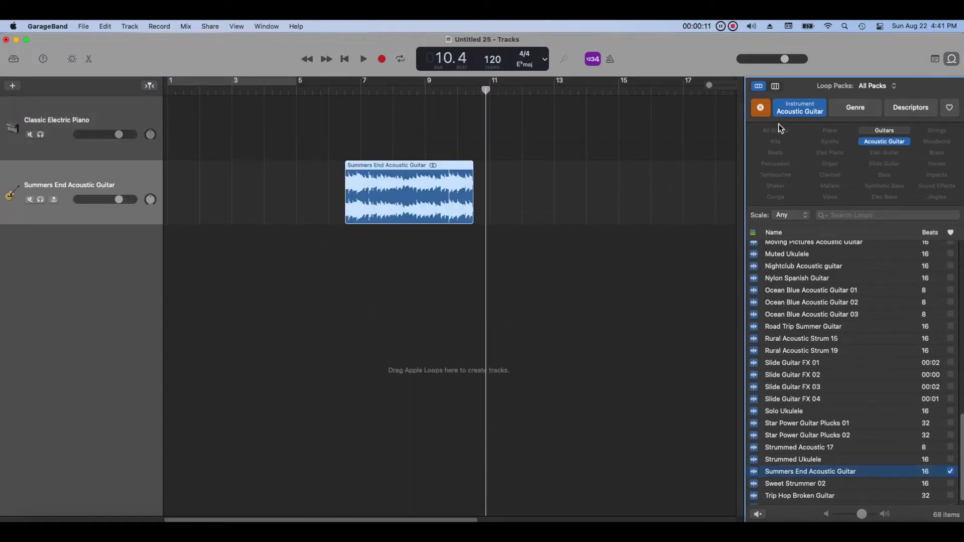
{"action": "left_click", "coordinate": [760, 108]}
{"action": "left_click", "coordinate": [819, 132]}
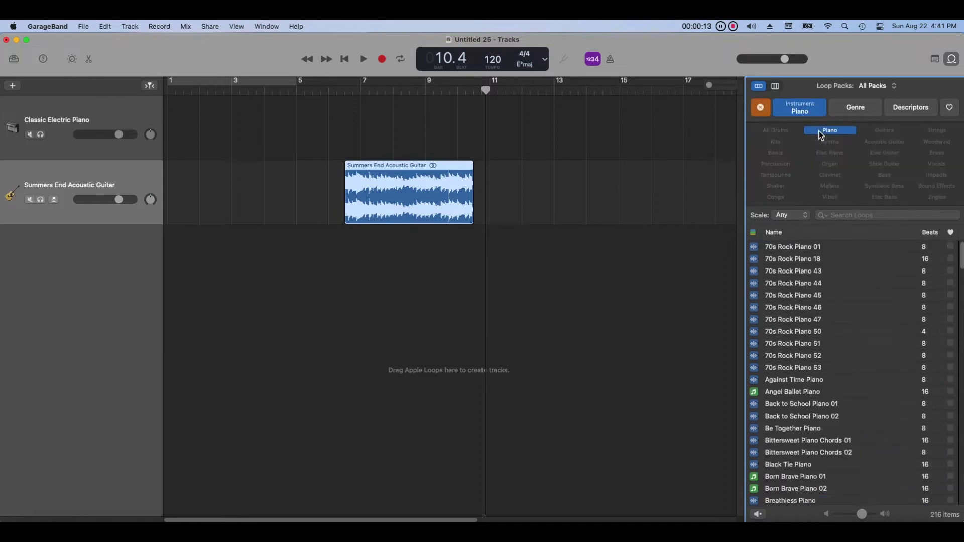
{"action": "left_click_drag", "start_coordinate": [818, 392], "coordinate": [476, 154]}
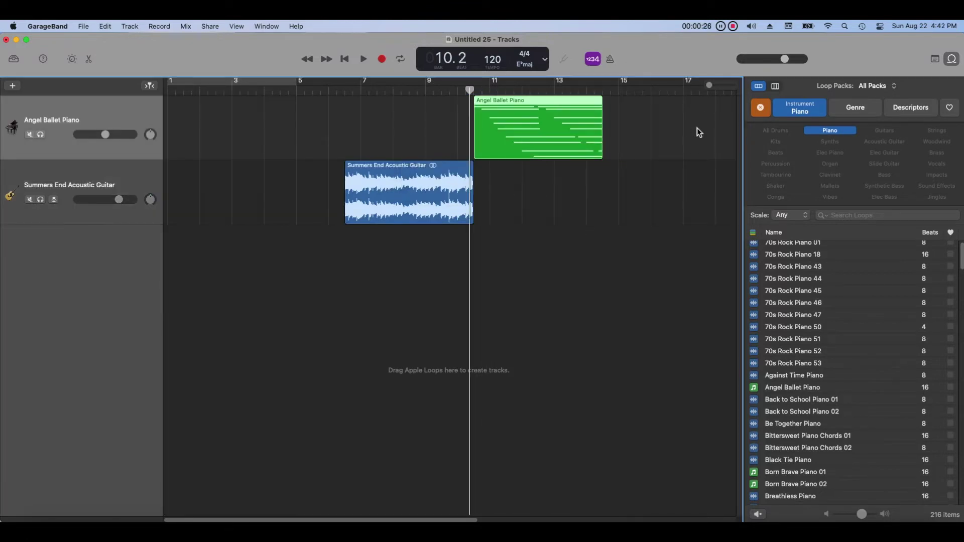
{"action": "left_click", "coordinate": [951, 60]}
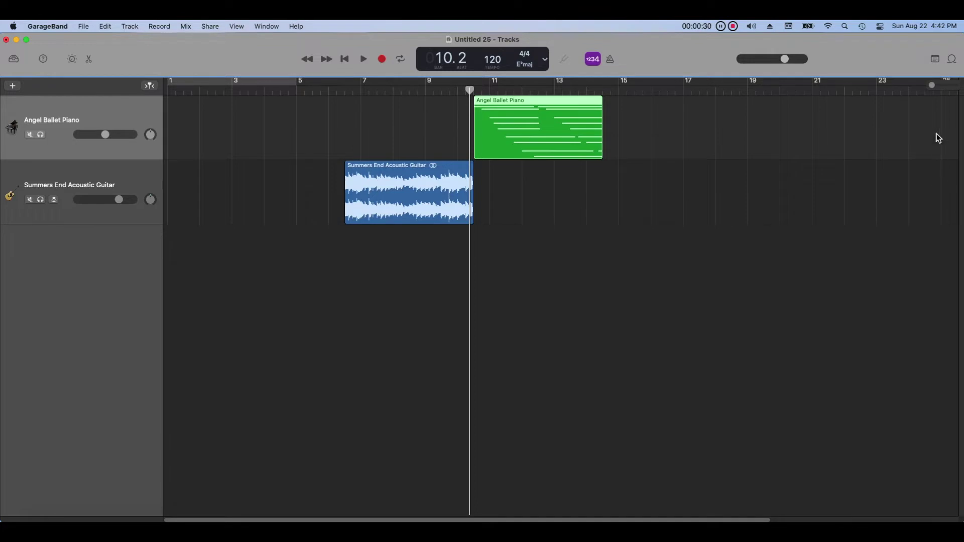
Add the piano loop 70s Rock Piano 44 on a new third track at about the start of the Angel Ballet Piano region
{"action": "left_click_drag", "start_coordinate": [937, 92], "coordinate": [942, 95]}
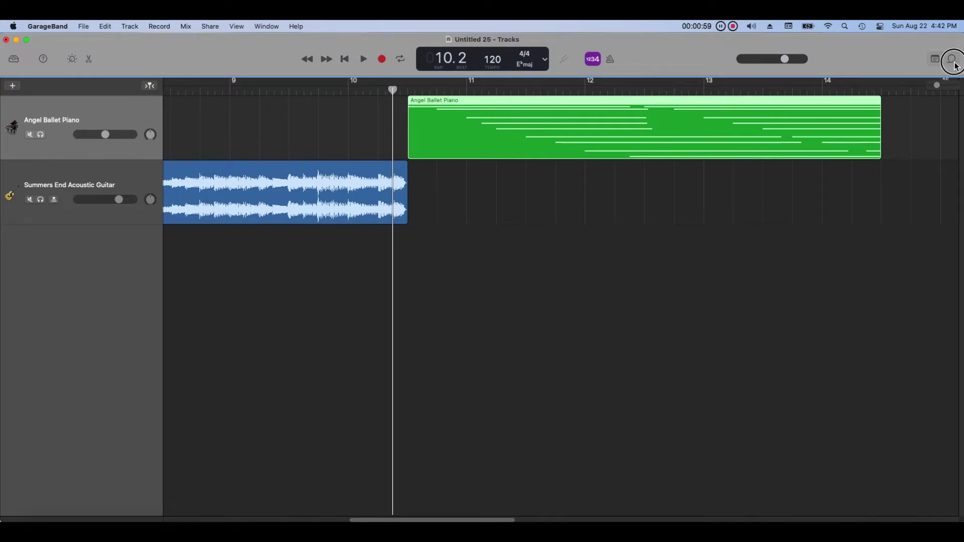
{"action": "left_click", "coordinate": [952, 58]}
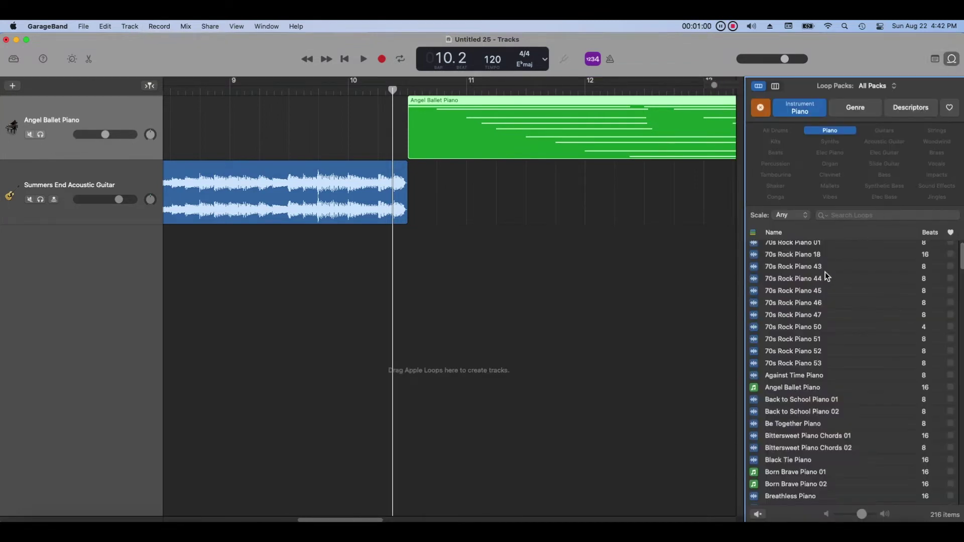
{"action": "left_click_drag", "start_coordinate": [821, 277], "coordinate": [412, 257]}
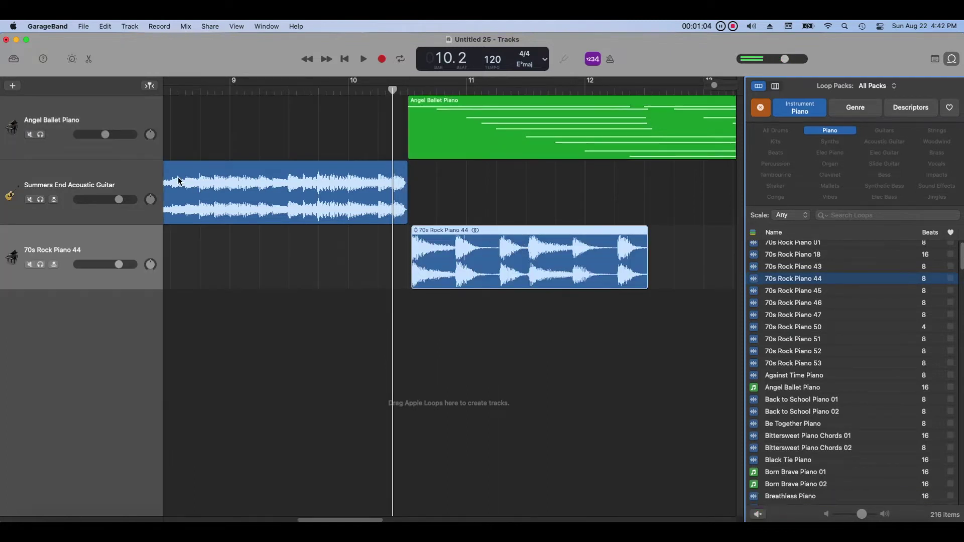
Solo and unsolo the Angel Ballet Piano track, and mute and unmute it
{"action": "left_click", "coordinate": [41, 135]}
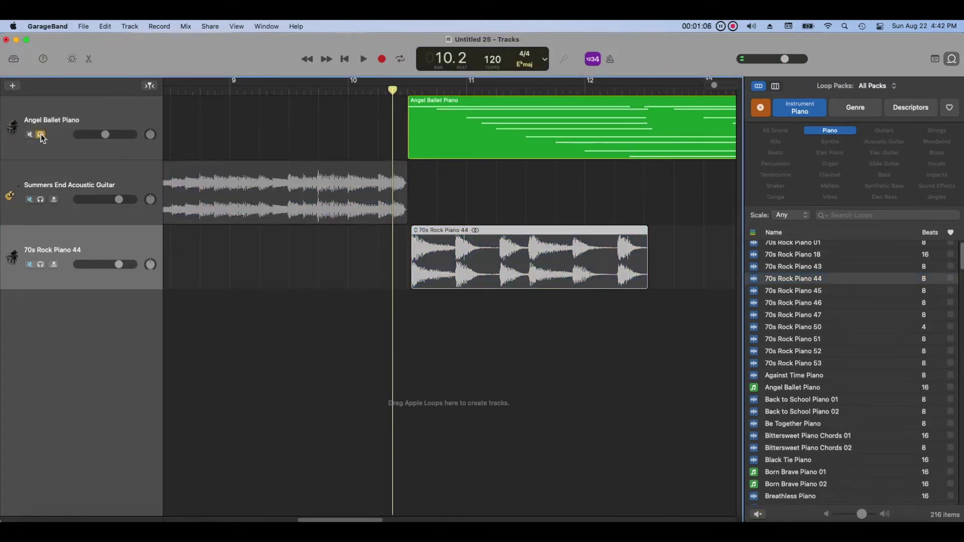
{"action": "left_click", "coordinate": [41, 134]}
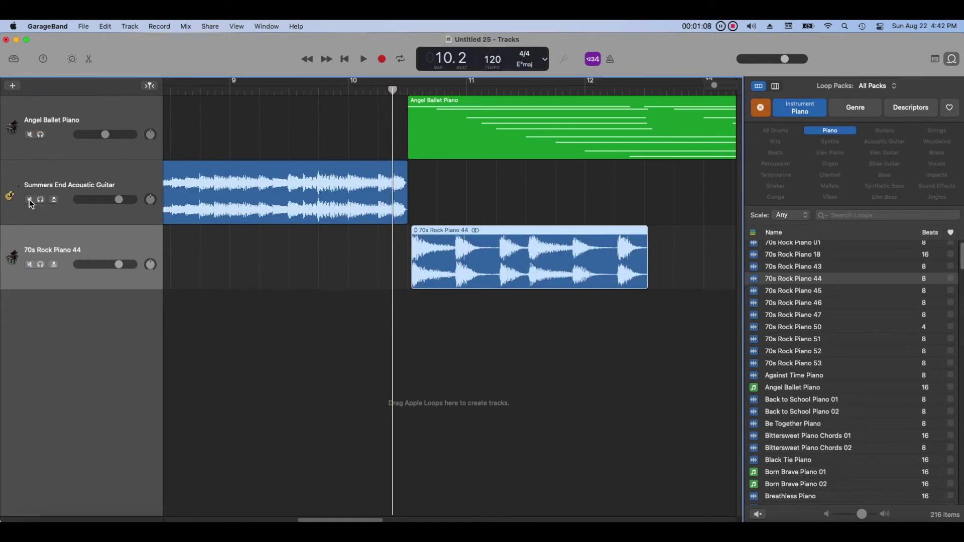
{"action": "left_click", "coordinate": [29, 134]}
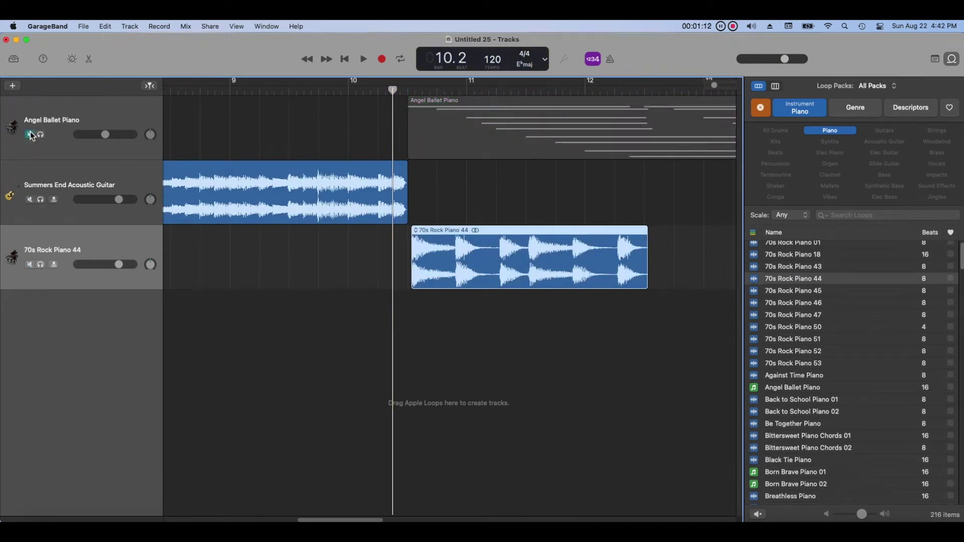
{"action": "left_click", "coordinate": [30, 134]}
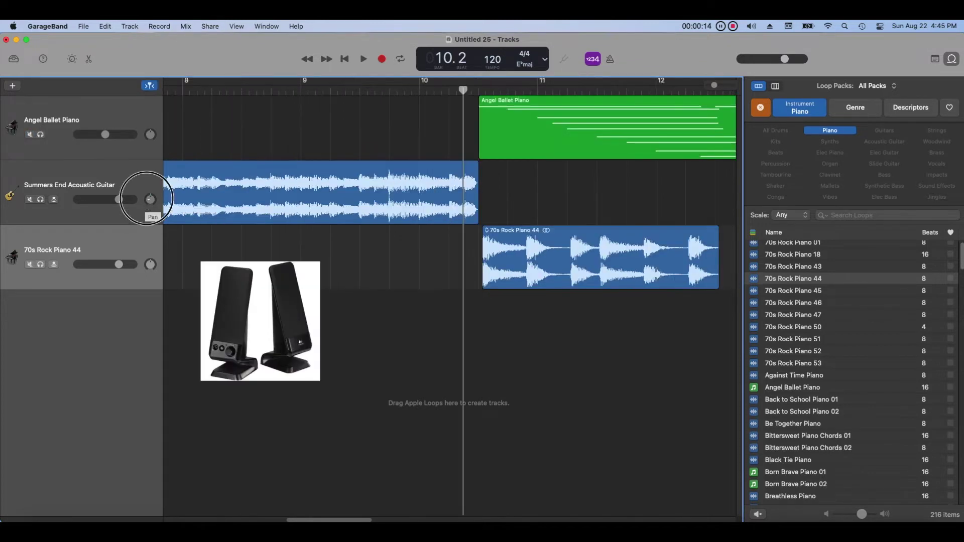
Try panning the Summers End Acoustic Guitar track slightly to the left, and set its pan to the right
{"action": "left_click_drag", "start_coordinate": [146, 198], "coordinate": [146, 206]}
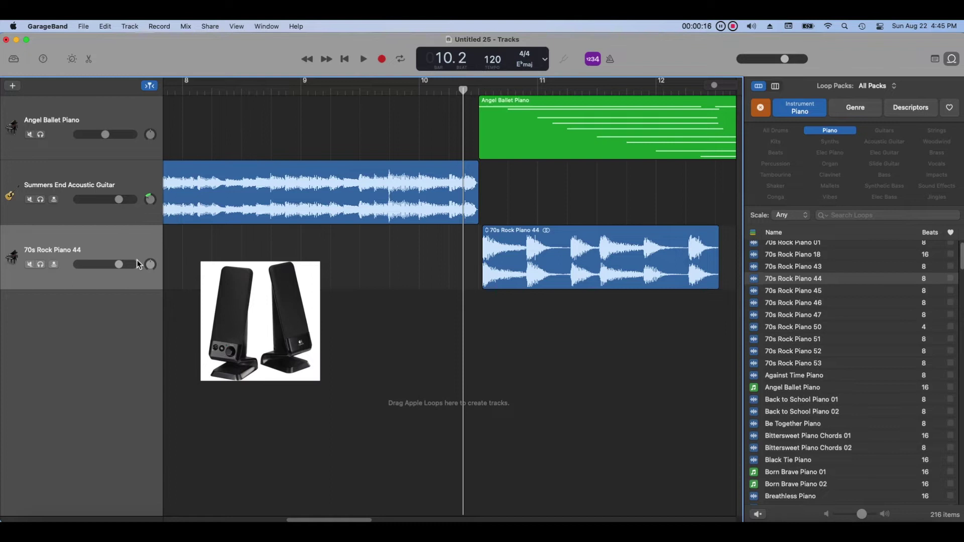
{"action": "left_click", "coordinate": [150, 199]}
{"action": "left_click_drag", "start_coordinate": [153, 203], "coordinate": [108, 151]}
Lower the volume of the Summers End Acoustic Guitar track and the project's master volume
{"action": "left_click_drag", "start_coordinate": [119, 200], "coordinate": [69, 229]}
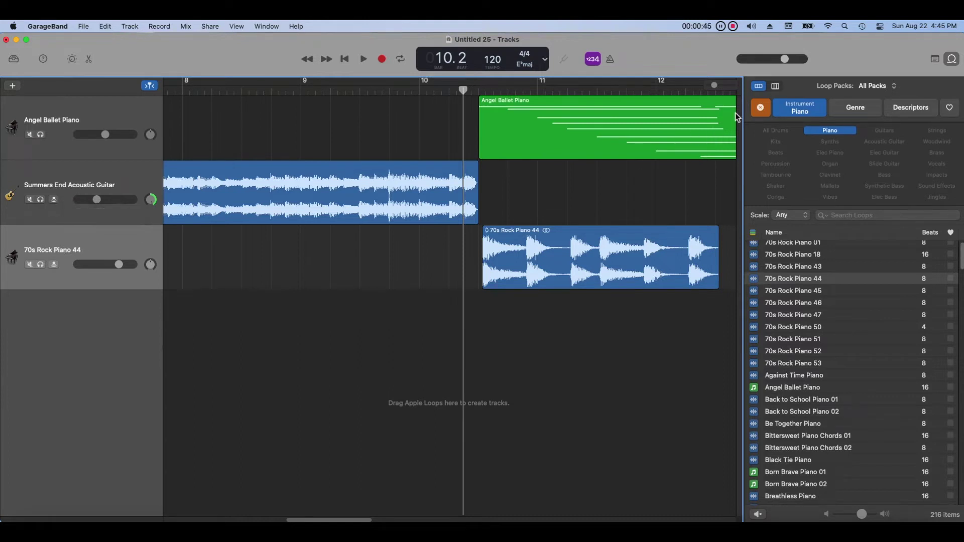
{"action": "left_click_drag", "start_coordinate": [785, 59], "coordinate": [746, 84]}
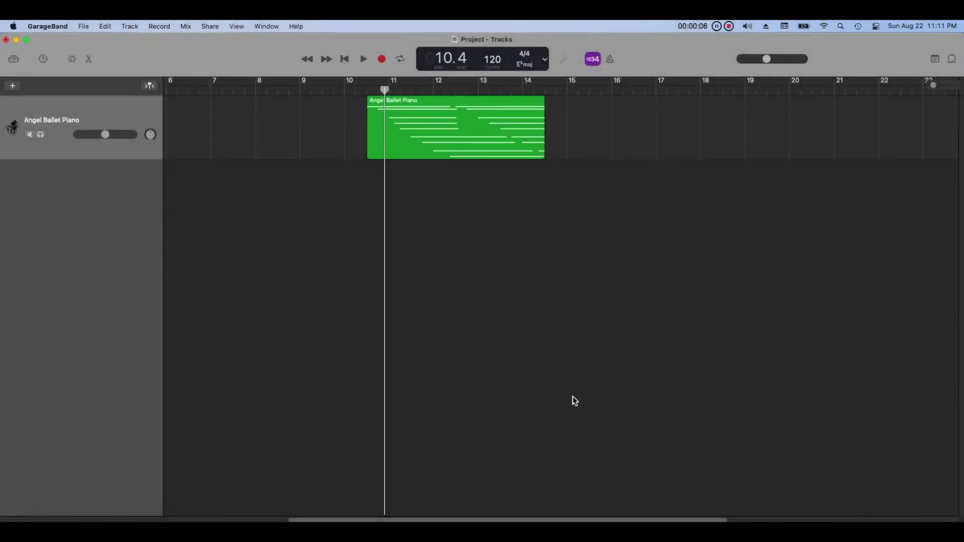
Open the Apple Loops browser, clear the Elec Piano filter, and look through the genres and descriptors, filtering by Relaxed
{"action": "left_click", "coordinate": [951, 59]}
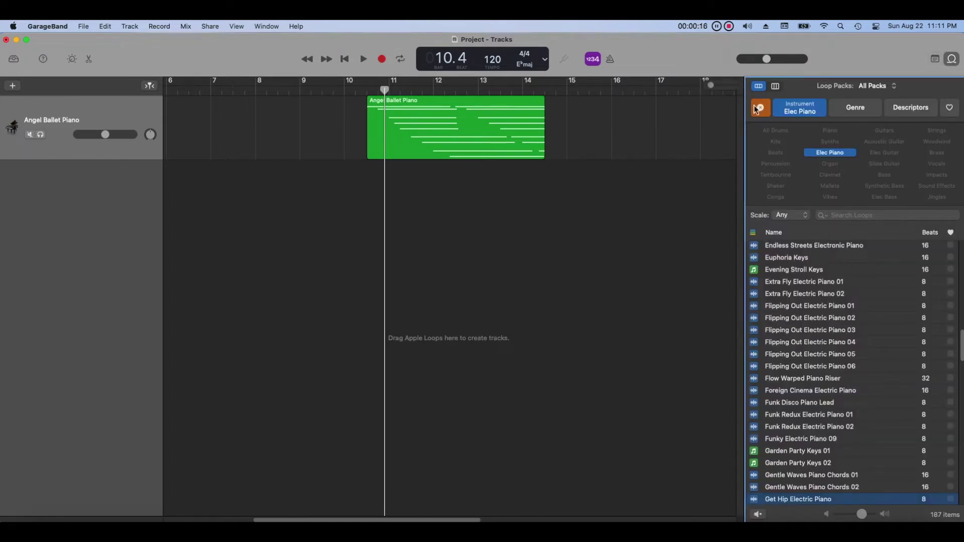
{"action": "left_click", "coordinate": [760, 108]}
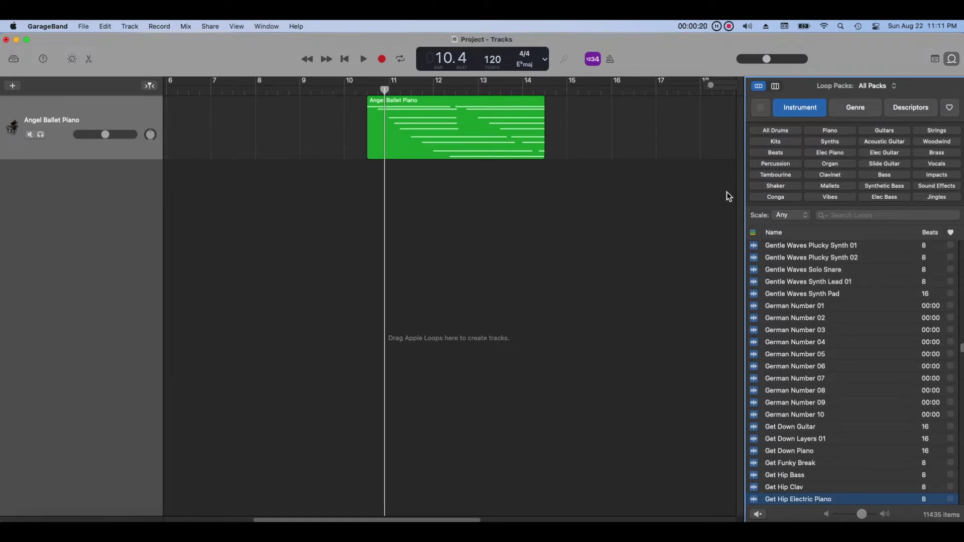
{"action": "left_click", "coordinate": [854, 107]}
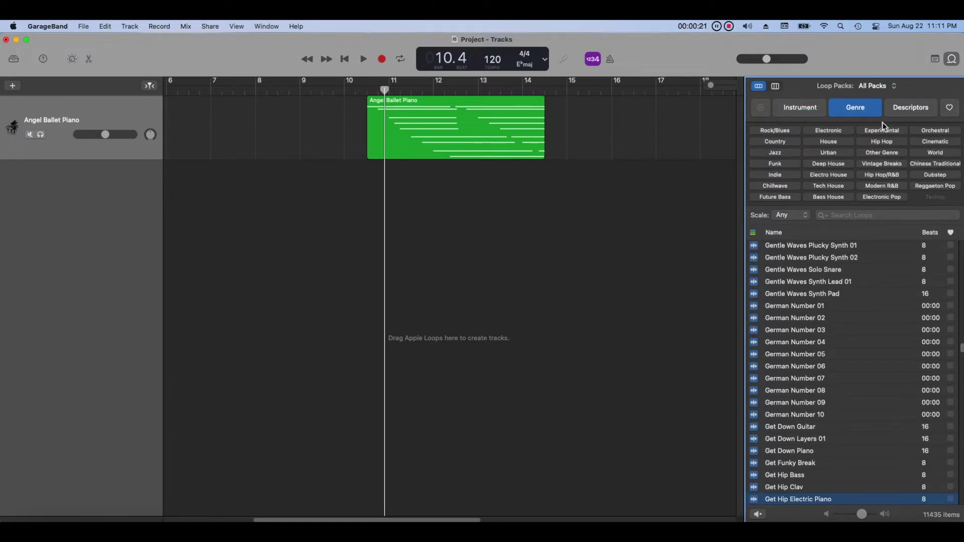
{"action": "left_click", "coordinate": [905, 109]}
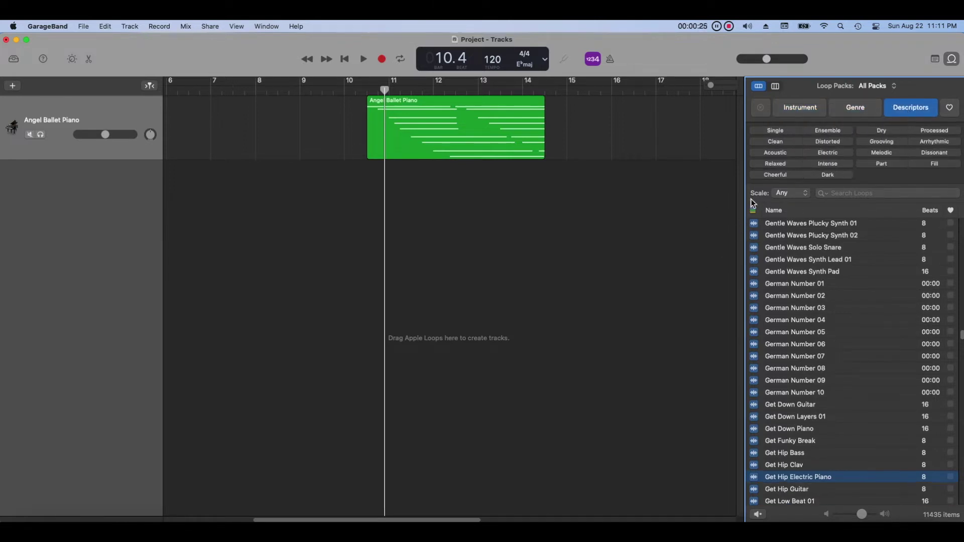
{"action": "left_click", "coordinate": [772, 164]}
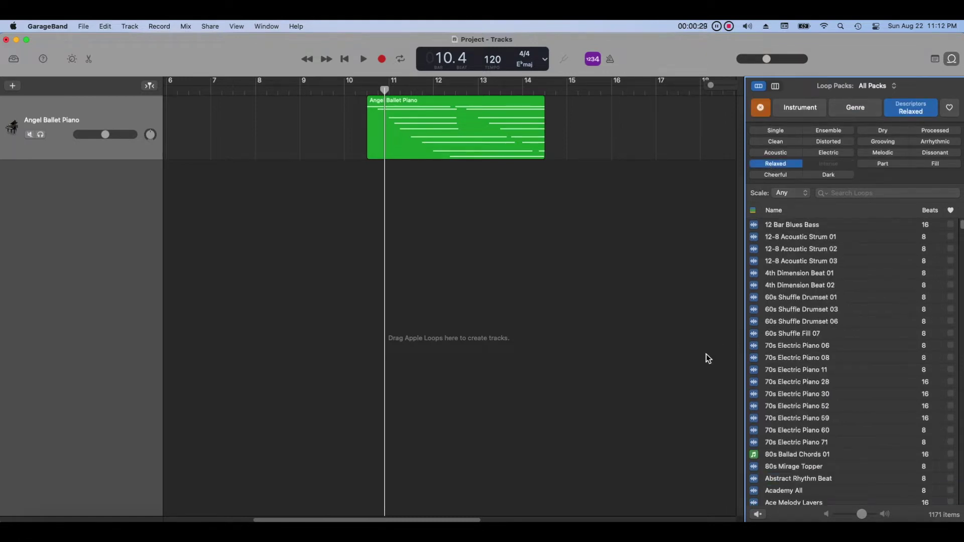
Restrict the loop packs to Final Cut Pro Sound Effects and preview Footsteps Heels Marble Run 2 and Fire 1
{"action": "left_click", "coordinate": [896, 87]}
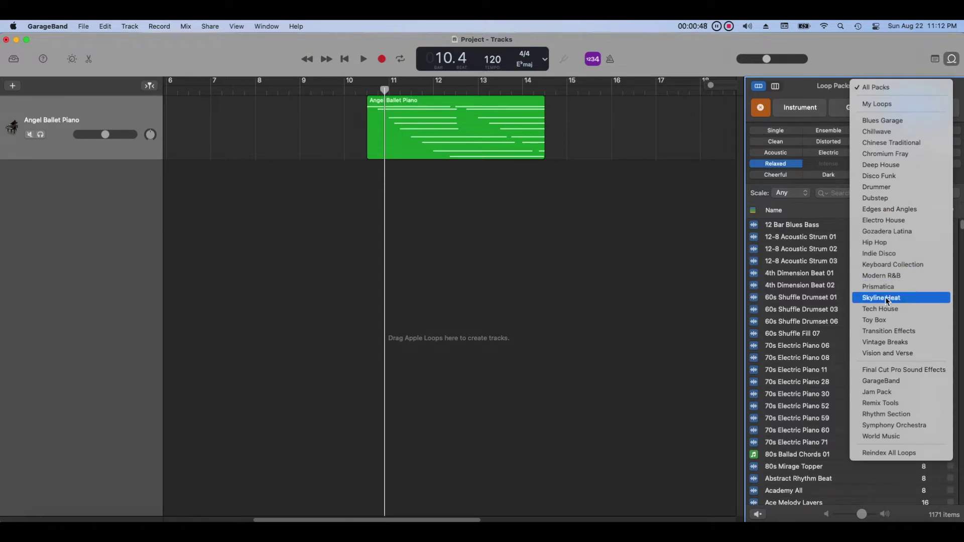
{"action": "left_click", "coordinate": [928, 373]}
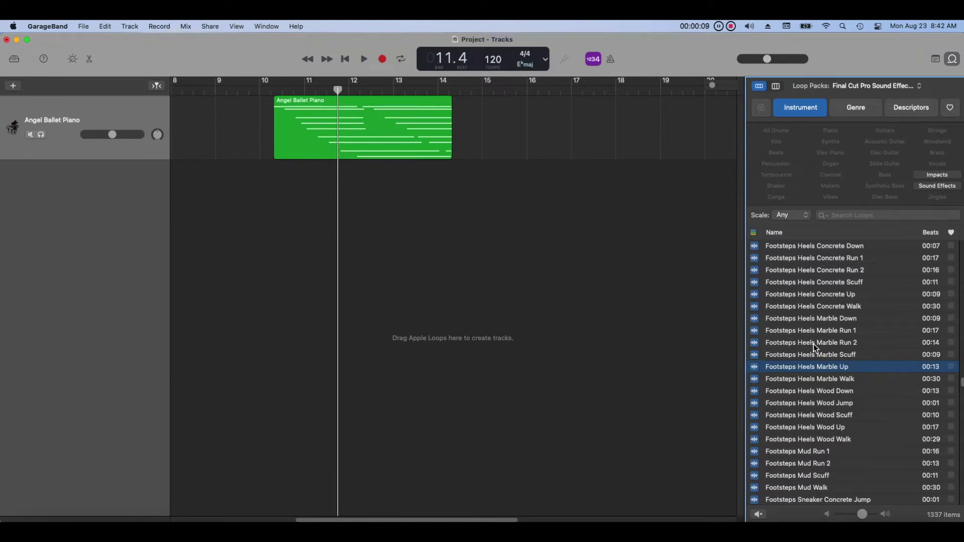
{"action": "left_click", "coordinate": [814, 343]}
{"action": "scroll", "coordinate": [815, 348], "scroll_direction": "up", "scroll_amount": 5}
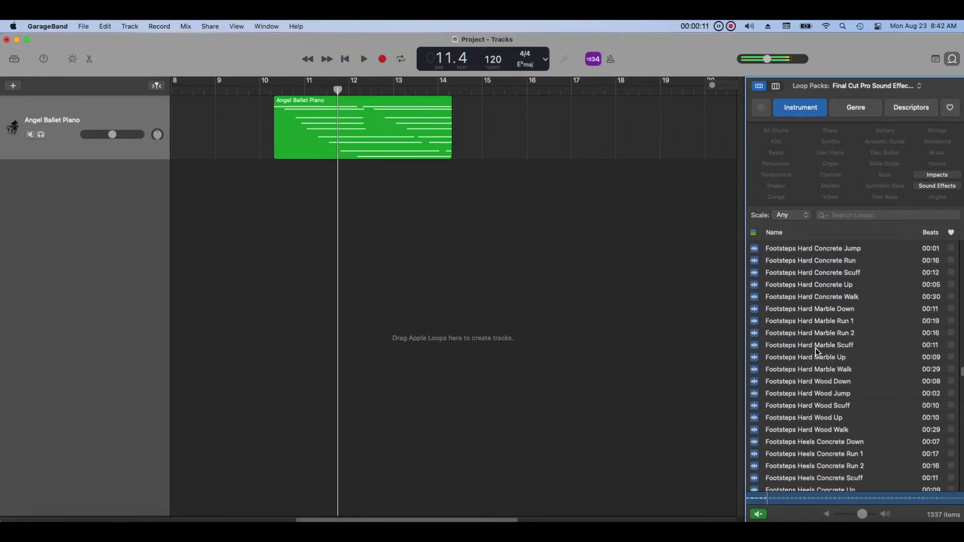
{"action": "scroll", "coordinate": [815, 349], "scroll_direction": "up", "scroll_amount": 10}
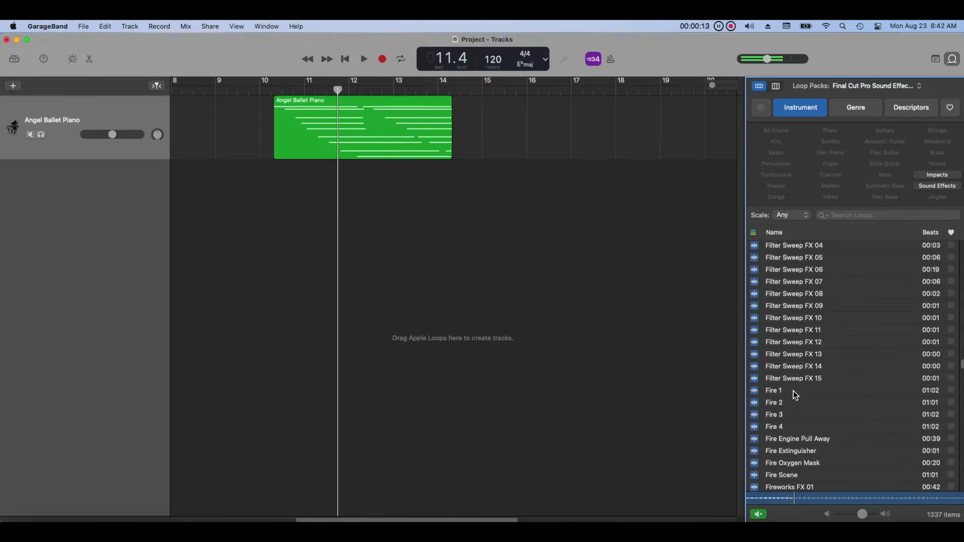
{"action": "left_click", "coordinate": [793, 391]}
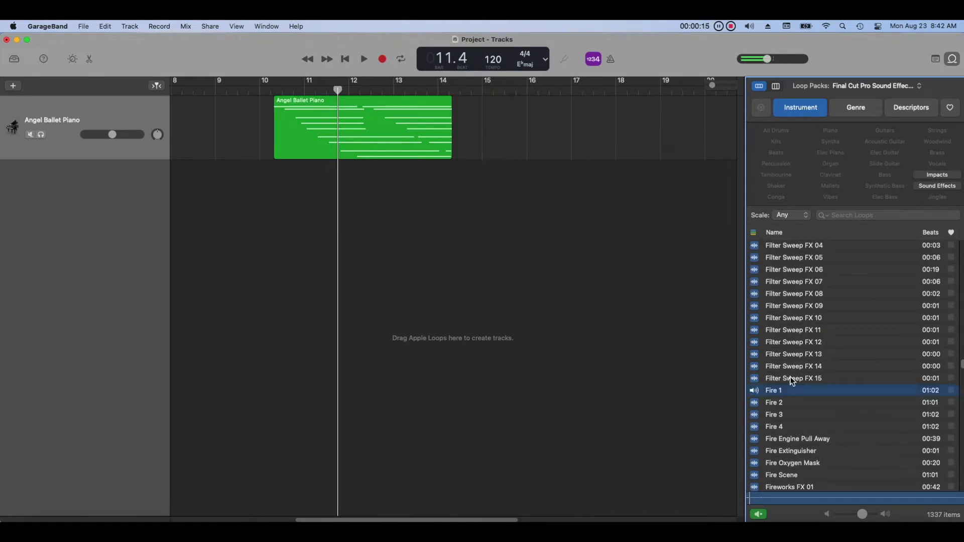
Preview the sound effects Fairground FX 02 and Door Knock 04
{"action": "scroll", "coordinate": [791, 382], "scroll_direction": "up", "scroll_amount": 5}
{"action": "scroll", "coordinate": [789, 378], "scroll_direction": "up", "scroll_amount": 1}
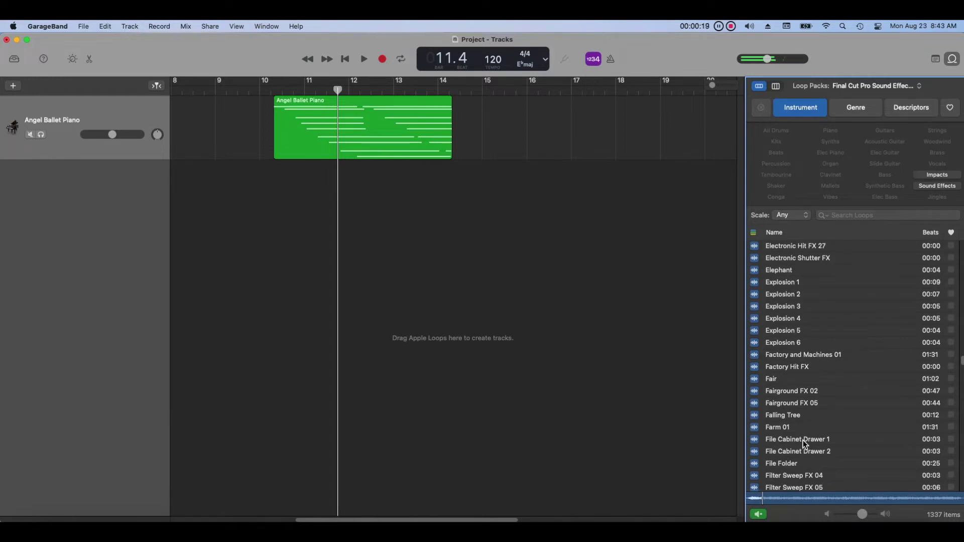
{"action": "left_click", "coordinate": [804, 392]}
{"action": "scroll", "coordinate": [803, 391], "scroll_direction": "up", "scroll_amount": 5}
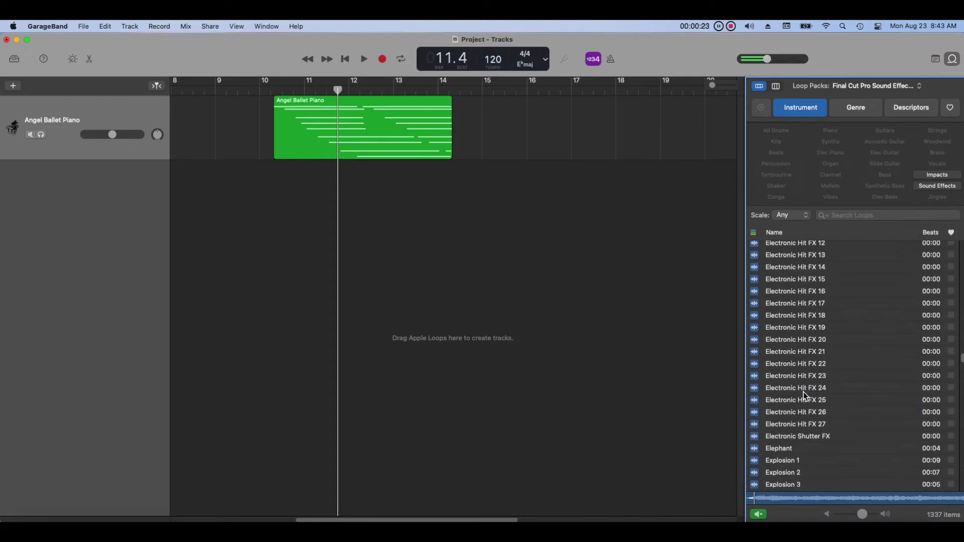
{"action": "scroll", "coordinate": [803, 392], "scroll_direction": "up", "scroll_amount": 10}
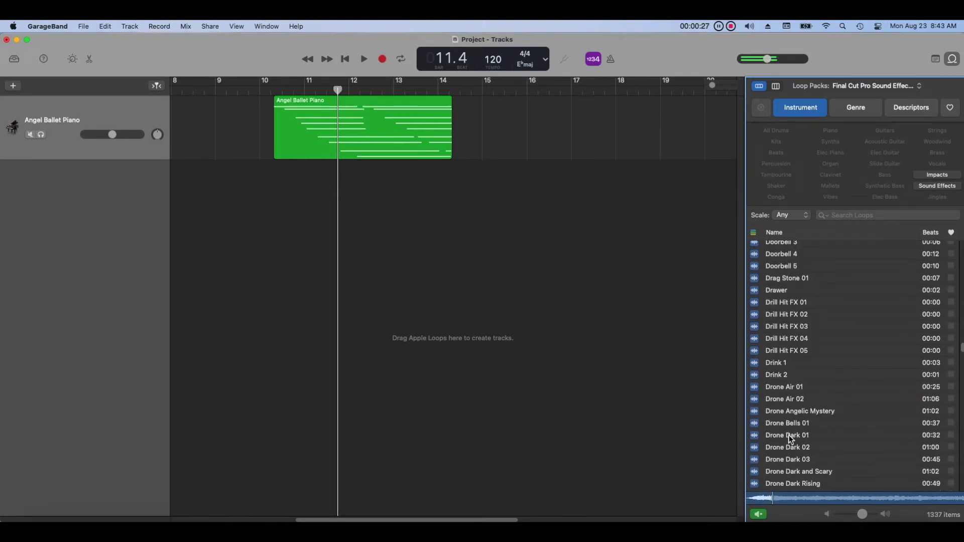
{"action": "scroll", "coordinate": [792, 372], "scroll_direction": "up", "scroll_amount": 6}
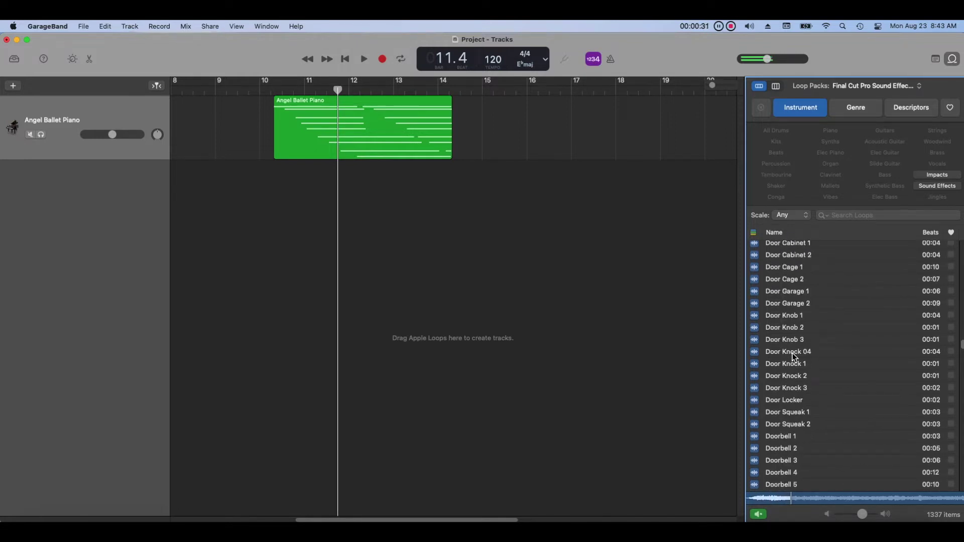
{"action": "left_click", "coordinate": [792, 355]}
Preview the sound effects Dog Bark Large 1 and Dinosaur Scream
{"action": "scroll", "coordinate": [799, 352], "scroll_direction": "up", "scroll_amount": 8}
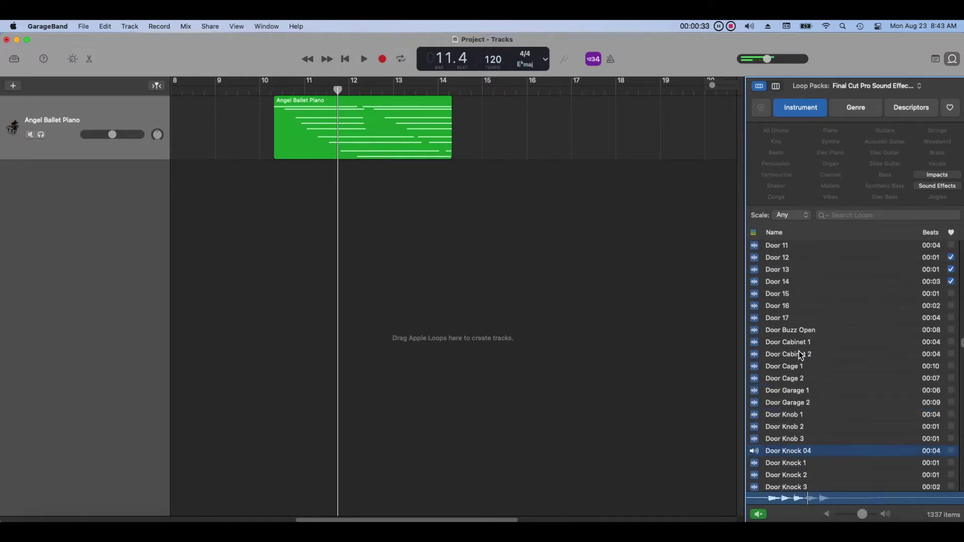
{"action": "scroll", "coordinate": [799, 355], "scroll_direction": "up", "scroll_amount": 8}
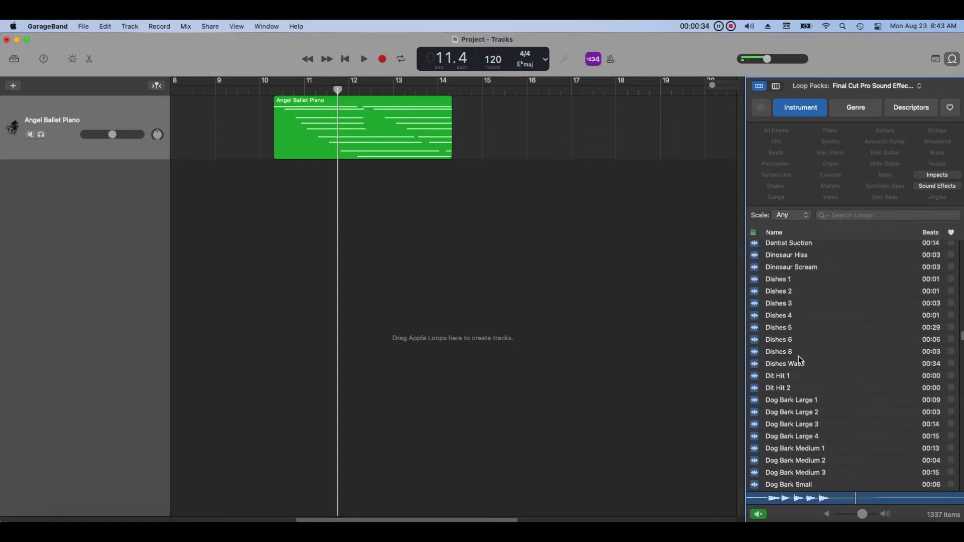
{"action": "left_click", "coordinate": [794, 399]}
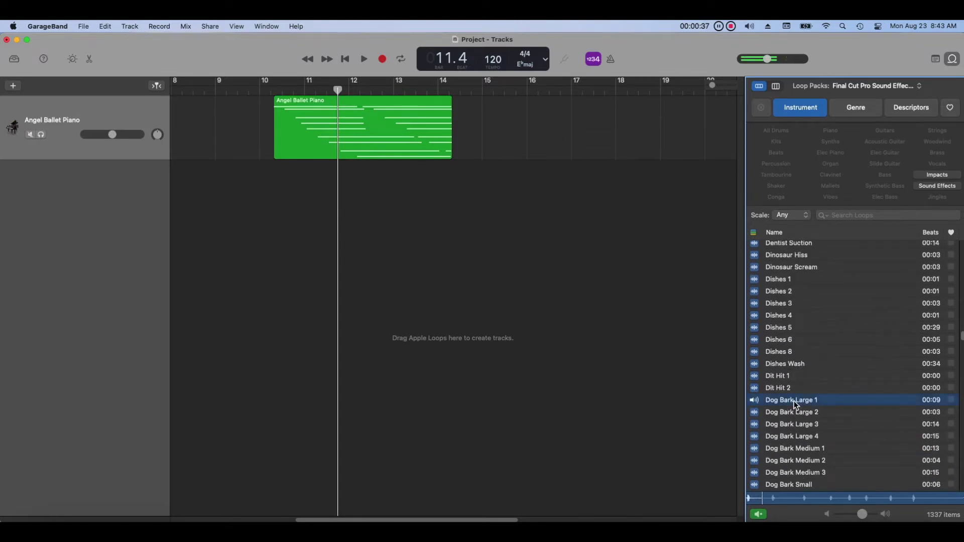
{"action": "scroll", "coordinate": [796, 402], "scroll_direction": "up", "scroll_amount": 4}
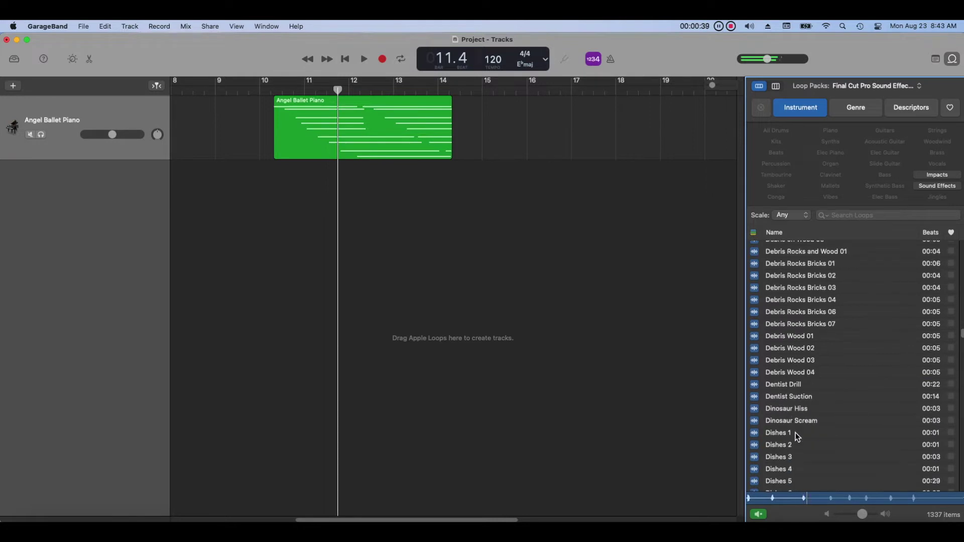
{"action": "left_click", "coordinate": [805, 422]}
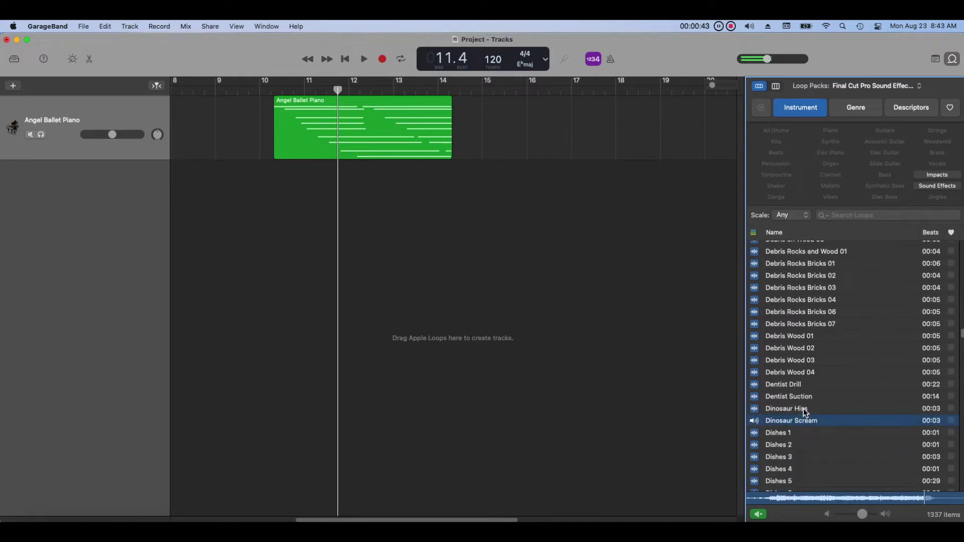
Preview the sound effects Dinosaur Hiss and Crowd Applause and Cheer 4
{"action": "left_click", "coordinate": [803, 408]}
{"action": "scroll", "coordinate": [802, 411], "scroll_direction": "up", "scroll_amount": 10}
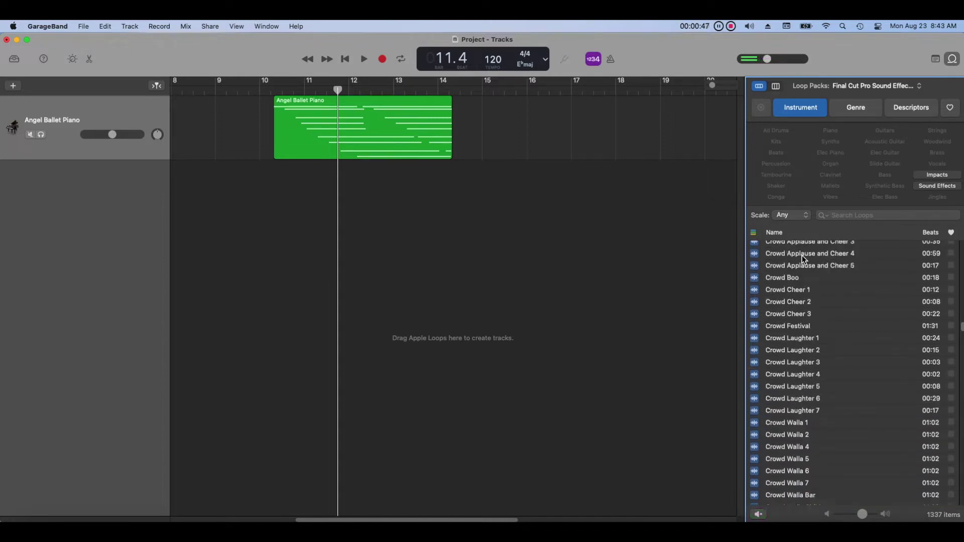
{"action": "left_click", "coordinate": [802, 254]}
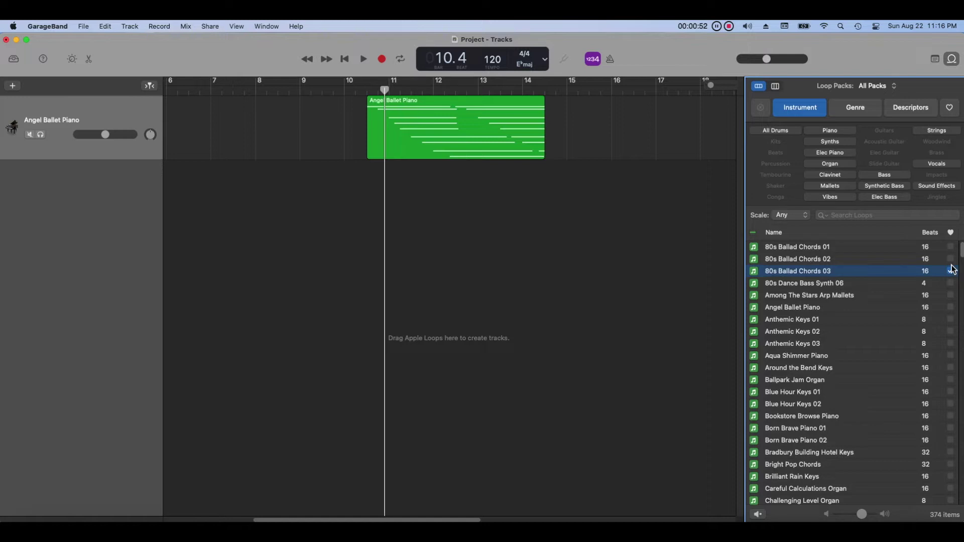
Mark 80s Ballad Chords 01 and 02, 80s Dance Bass Synth 06 and Among The Stars Arp Mallets as favorite loops
{"action": "left_click", "coordinate": [951, 258]}
{"action": "left_click", "coordinate": [950, 246]}
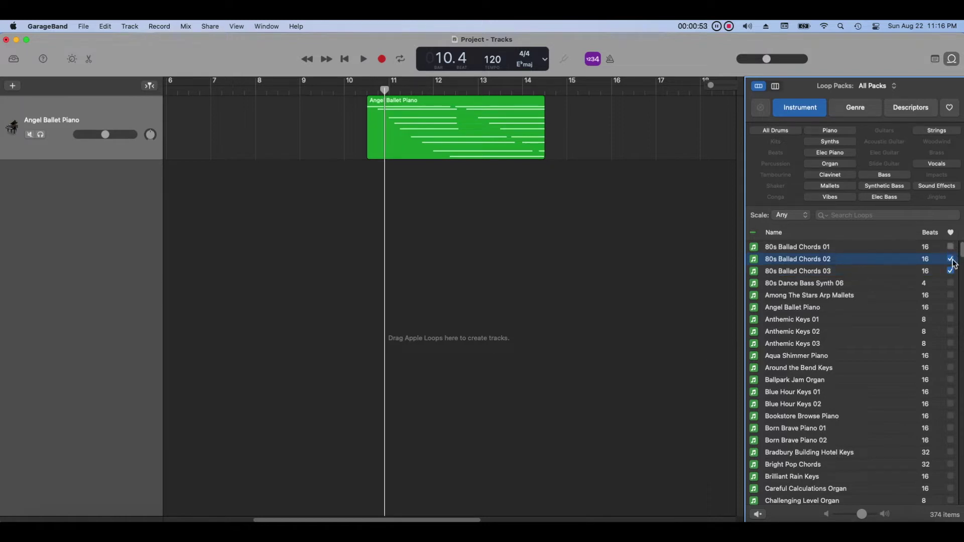
{"action": "left_click", "coordinate": [951, 283]}
{"action": "left_click", "coordinate": [952, 295]}
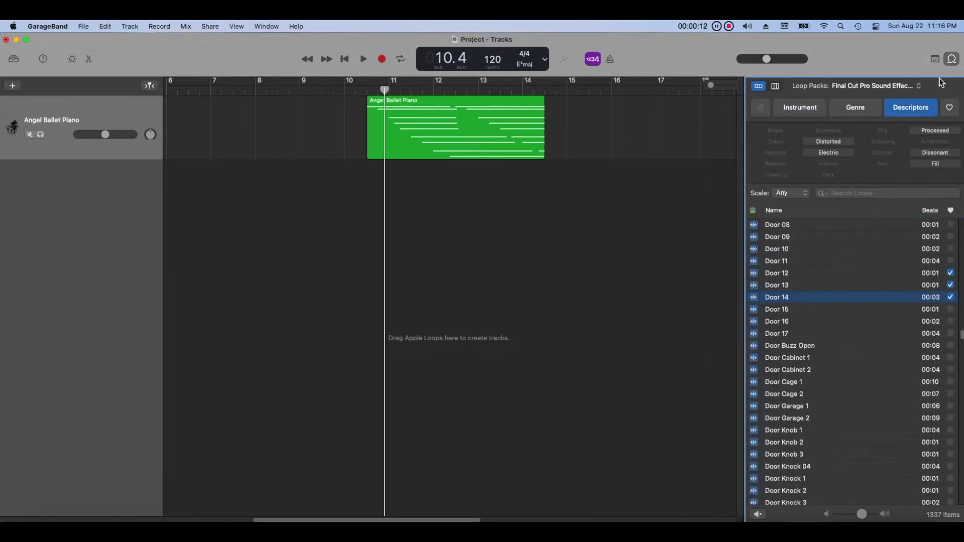
Switch the loop packs from Final Cut Pro Sound Effects to My Loops
{"action": "left_click", "coordinate": [919, 87]}
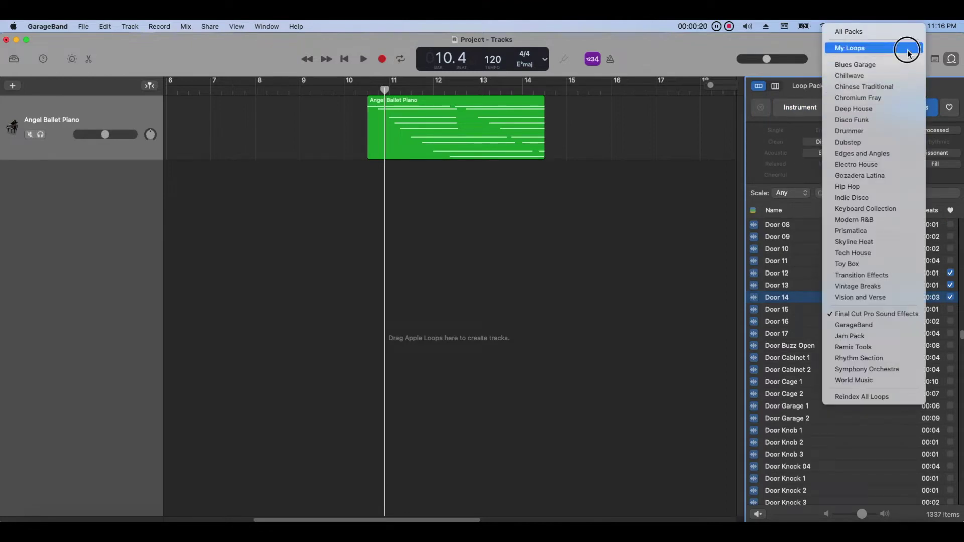
{"action": "left_click", "coordinate": [908, 50]}
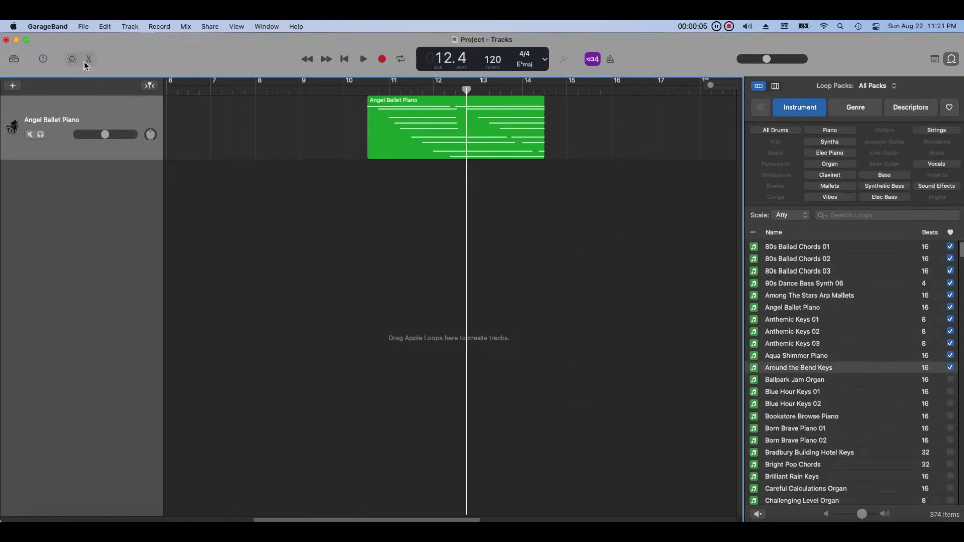
Open the Angel Ballet Piano region in the Piano Roll editor and turn on playhead catching in the tracks area
{"action": "left_click", "coordinate": [88, 61]}
{"action": "left_click", "coordinate": [148, 85]}
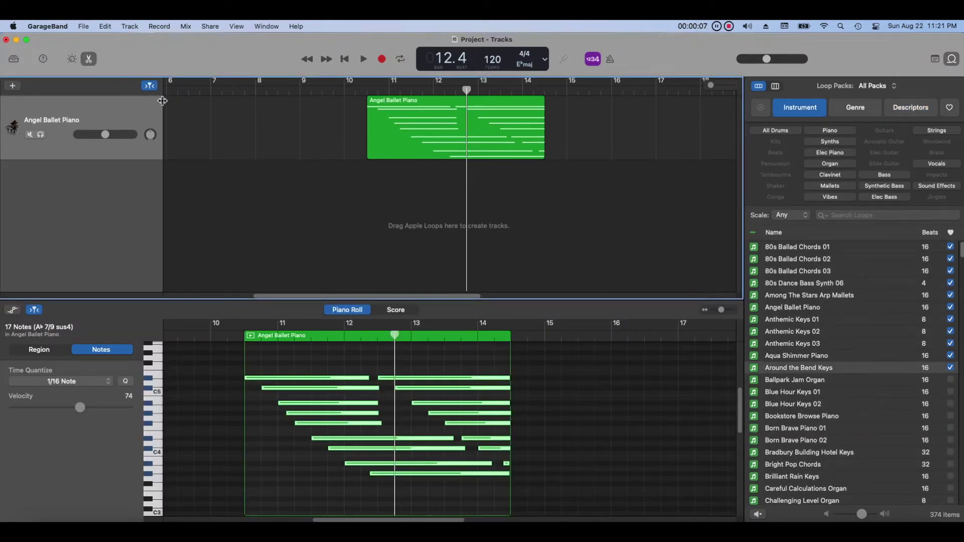
Cut the region's first two upper notes, paste them at the playhead in bar 12, and move them to a higher pitch
{"action": "left_click_drag", "start_coordinate": [309, 354], "coordinate": [307, 398]}
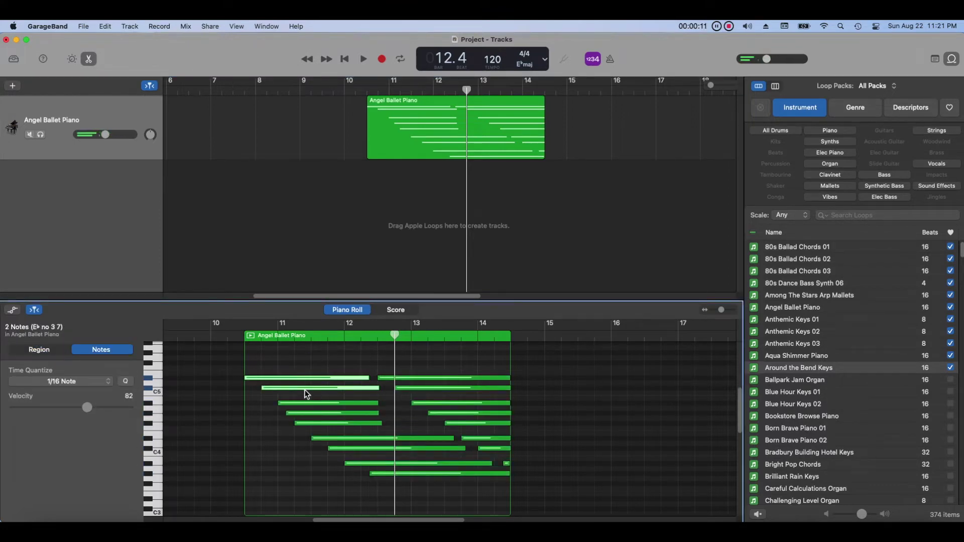
{"action": "right_click", "coordinate": [307, 394]}
{"action": "left_click", "coordinate": [372, 382]}
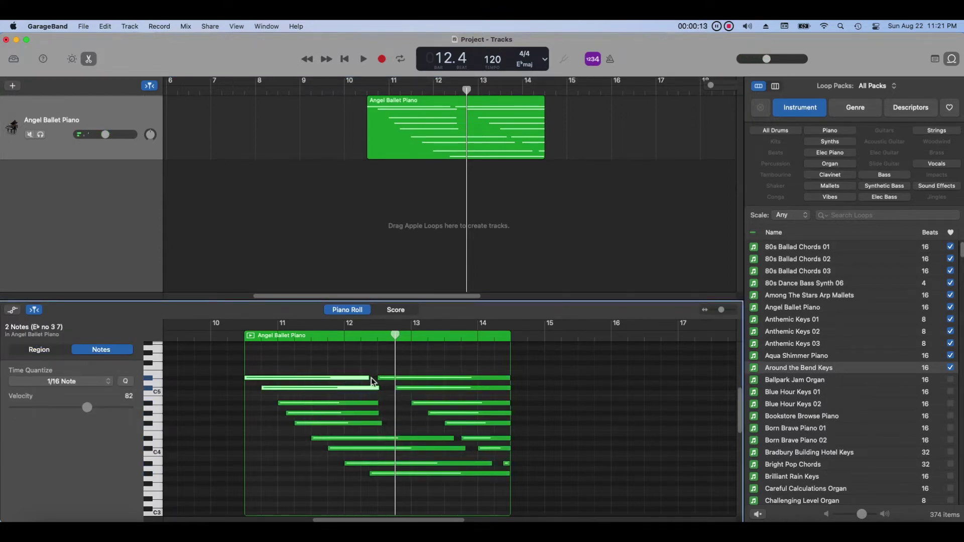
{"action": "right_click", "coordinate": [431, 361]}
{"action": "left_click", "coordinate": [454, 380]}
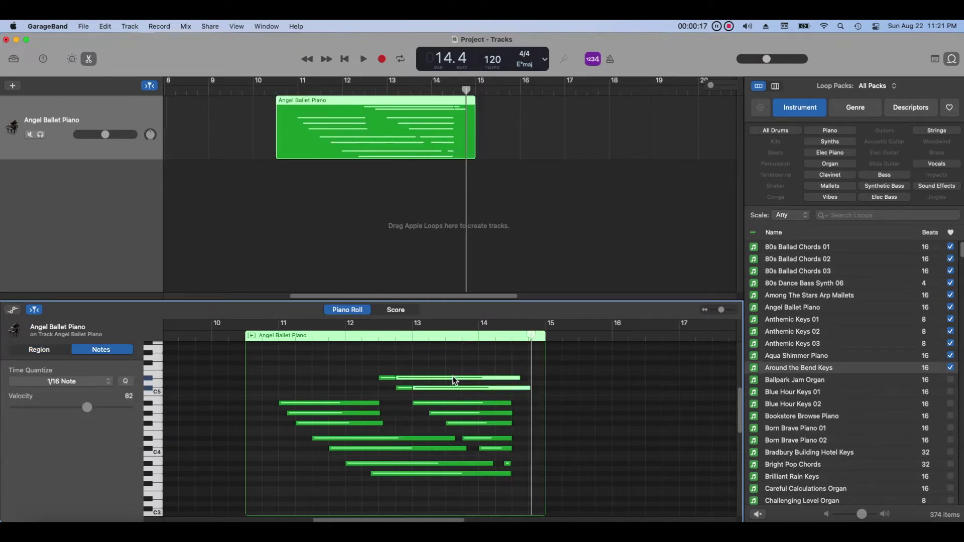
{"action": "left_click_drag", "start_coordinate": [453, 379], "coordinate": [457, 361]}
Split the Angel Ballet Piano region at 12.4 and move its second part to start between bars 14 and 15
{"action": "left_click_drag", "start_coordinate": [465, 90], "coordinate": [375, 91]}
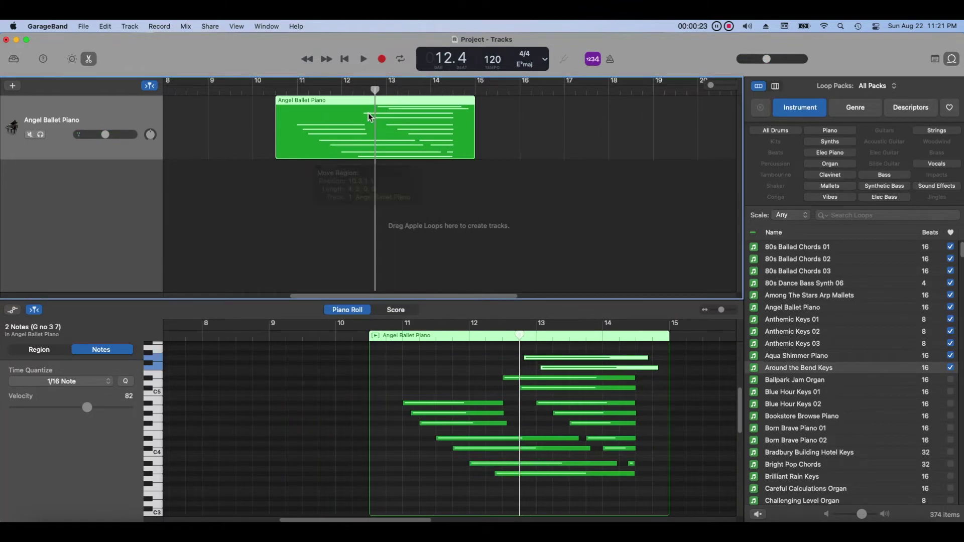
{"action": "left_click", "coordinate": [104, 26]}
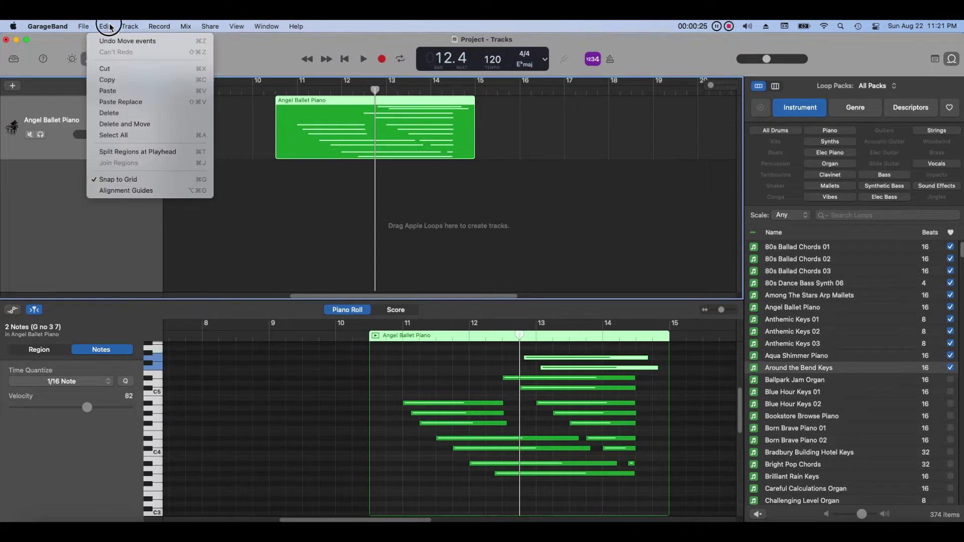
{"action": "left_click", "coordinate": [137, 152]}
{"action": "left_click_drag", "start_coordinate": [408, 135], "coordinate": [489, 136]}
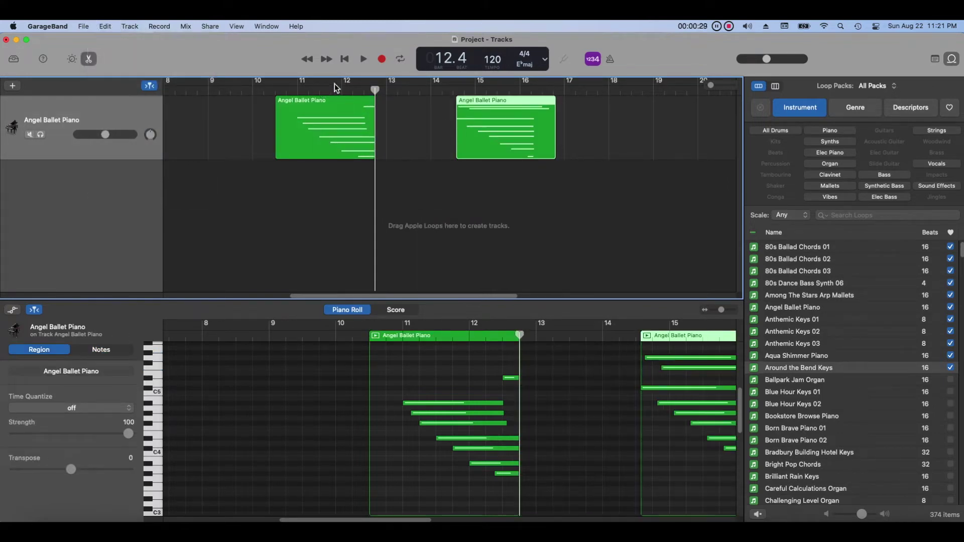
Split the first Angel Ballet Piano region at 11.4 and move its opening part to bar 17
{"action": "left_click_drag", "start_coordinate": [374, 90], "coordinate": [331, 88]}
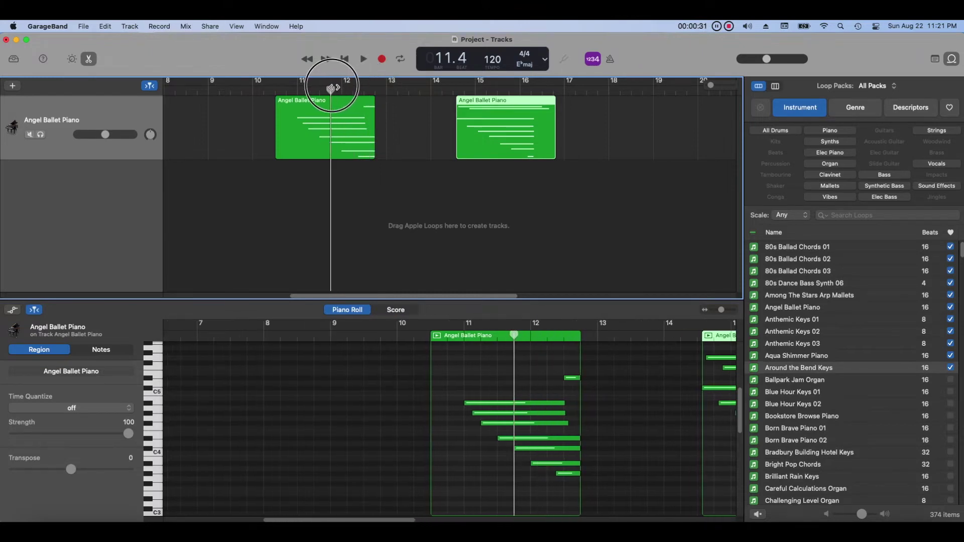
{"action": "left_click", "coordinate": [296, 116]}
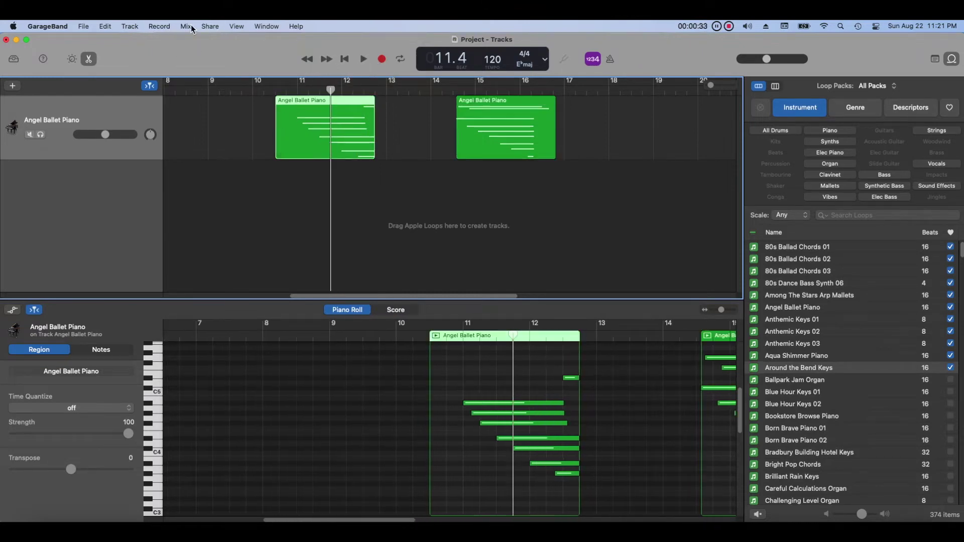
{"action": "left_click", "coordinate": [105, 26]}
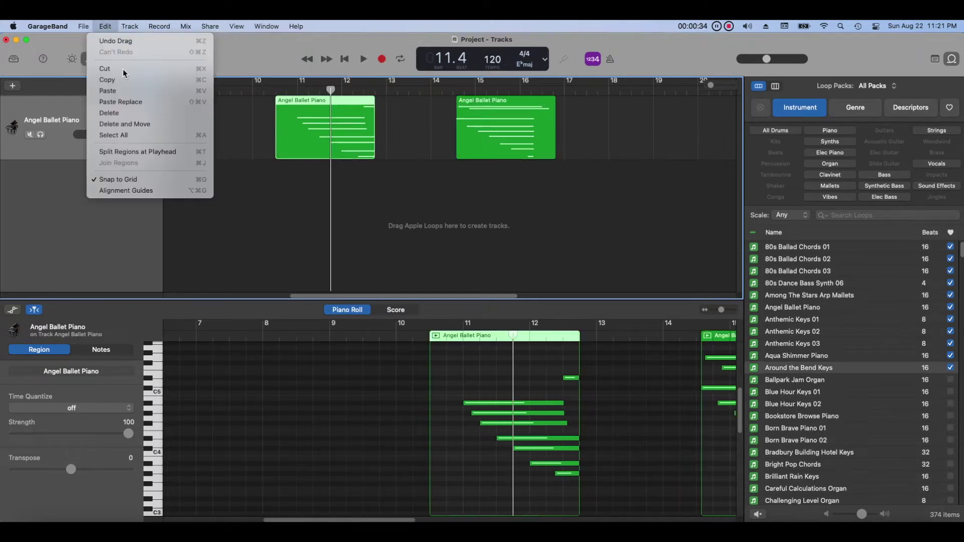
{"action": "left_click", "coordinate": [157, 151]}
{"action": "left_click_drag", "start_coordinate": [317, 150], "coordinate": [606, 145]}
Move the longest Angel Ballet Piano region earlier so it starts between bars 13 and 14
{"action": "left_click_drag", "start_coordinate": [491, 139], "coordinate": [446, 146]}
{"action": "left_click_drag", "start_coordinate": [404, 520], "coordinate": [478, 518]}
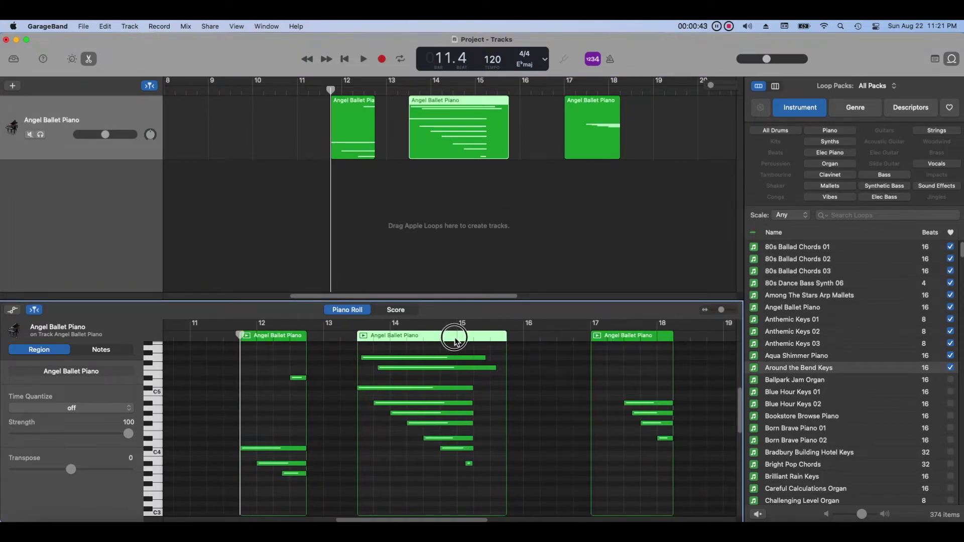
{"action": "left_click_drag", "start_coordinate": [455, 340], "coordinate": [469, 340]}
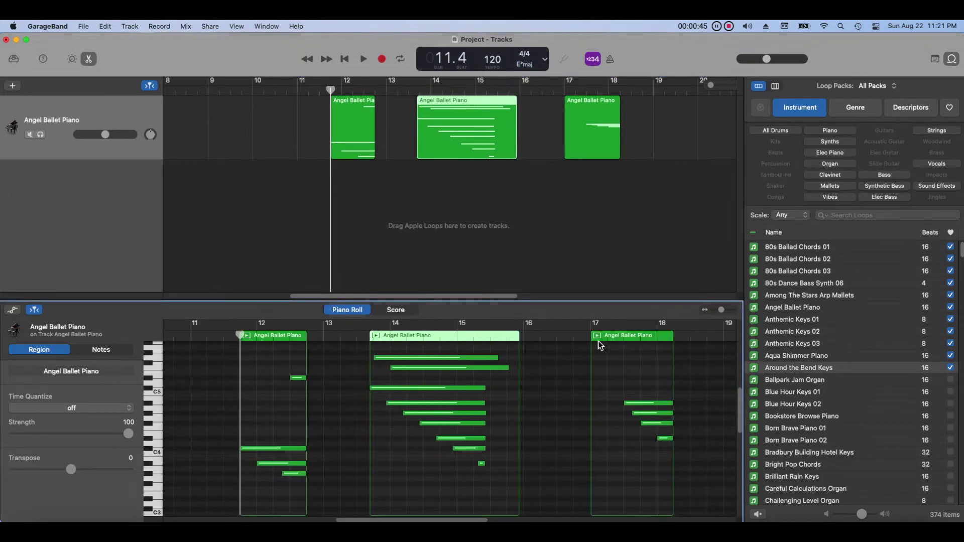
Move notes from the middle region into the region at bar 17 in the Piano Roll
{"action": "left_click_drag", "start_coordinate": [477, 383], "coordinate": [668, 380]}
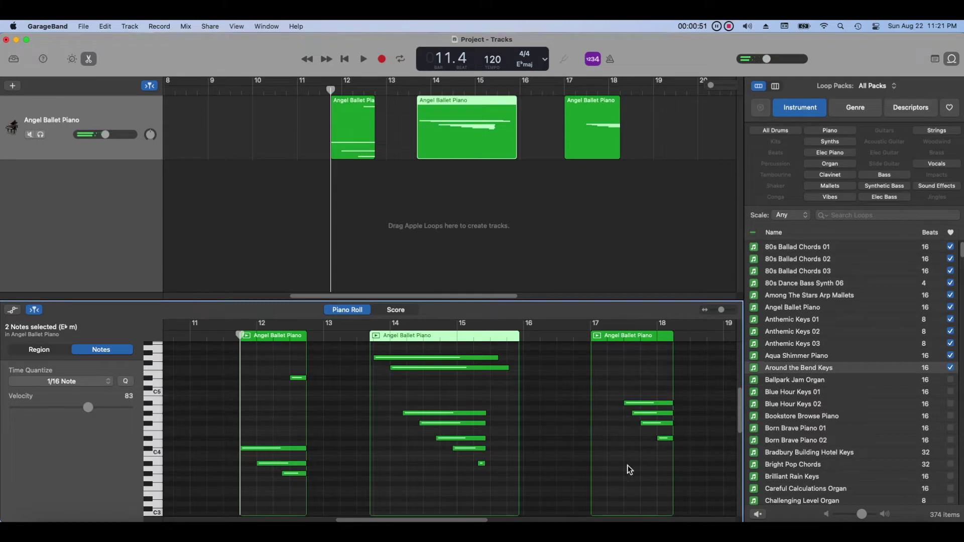
{"action": "left_click_drag", "start_coordinate": [673, 383], "coordinate": [722, 388]}
{"action": "left_click_drag", "start_coordinate": [457, 414], "coordinate": [671, 380]}
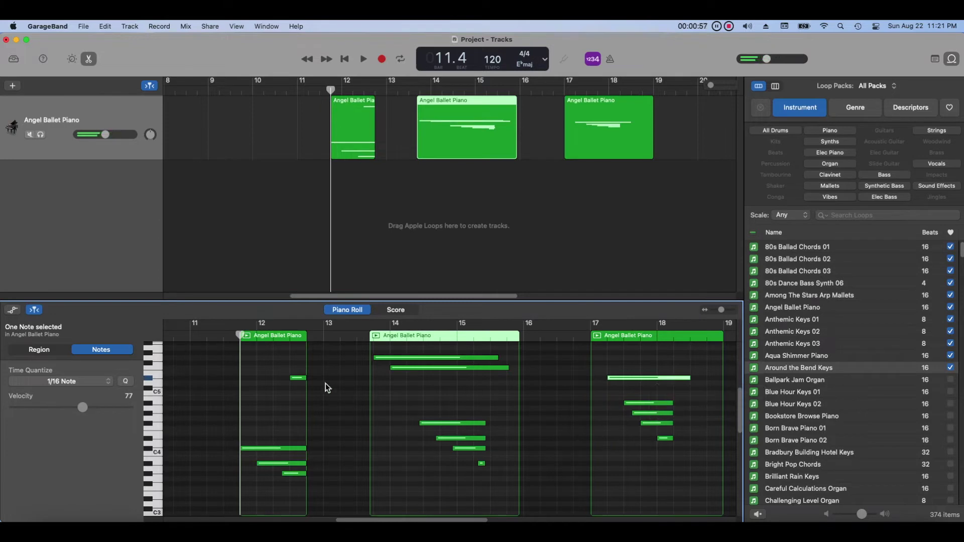
Select the short upper note in the first region and move it slightly earlier
{"action": "left_click", "coordinate": [297, 378]}
{"action": "left_click", "coordinate": [297, 381]}
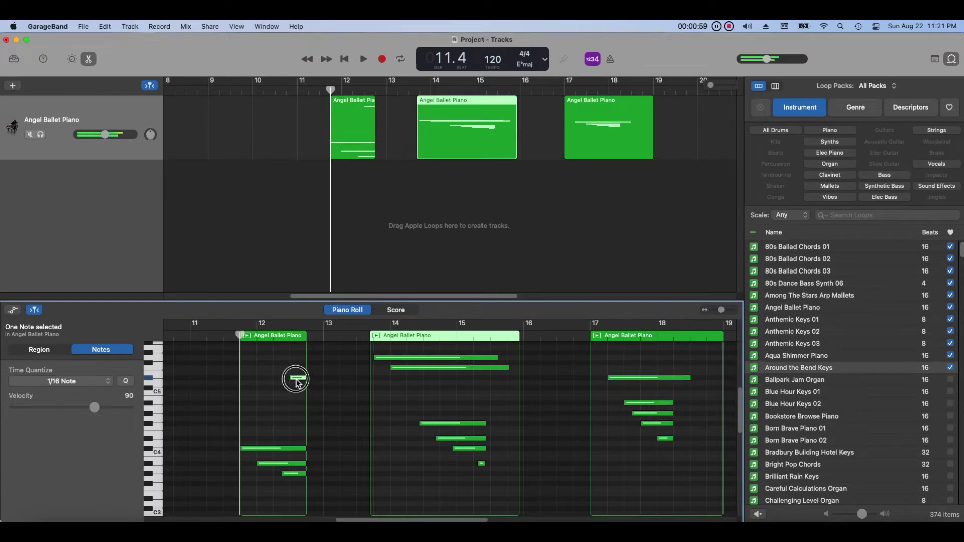
{"action": "left_click_drag", "start_coordinate": [294, 379], "coordinate": [273, 379]}
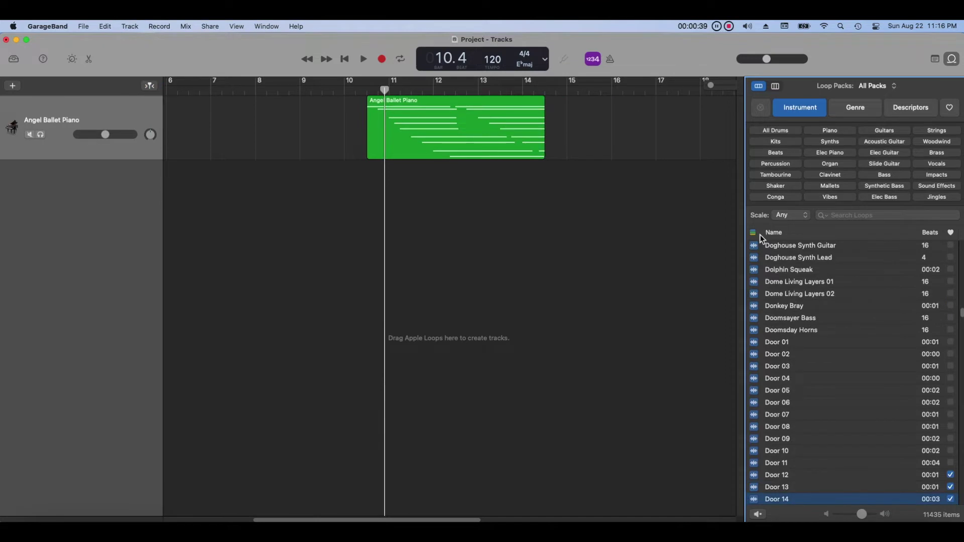
Limit the loop types to MIDI Loops only
{"action": "left_click", "coordinate": [757, 234]}
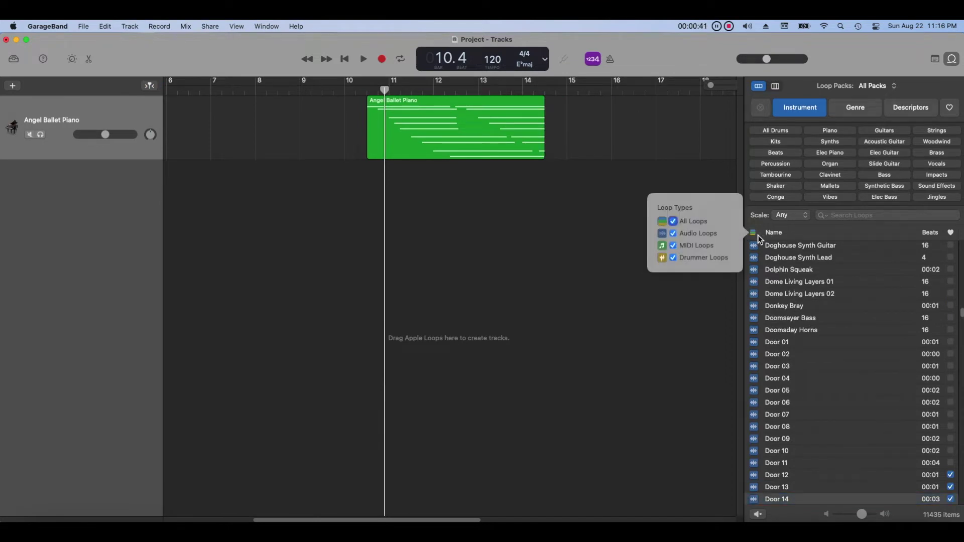
{"action": "left_click", "coordinate": [674, 245]}
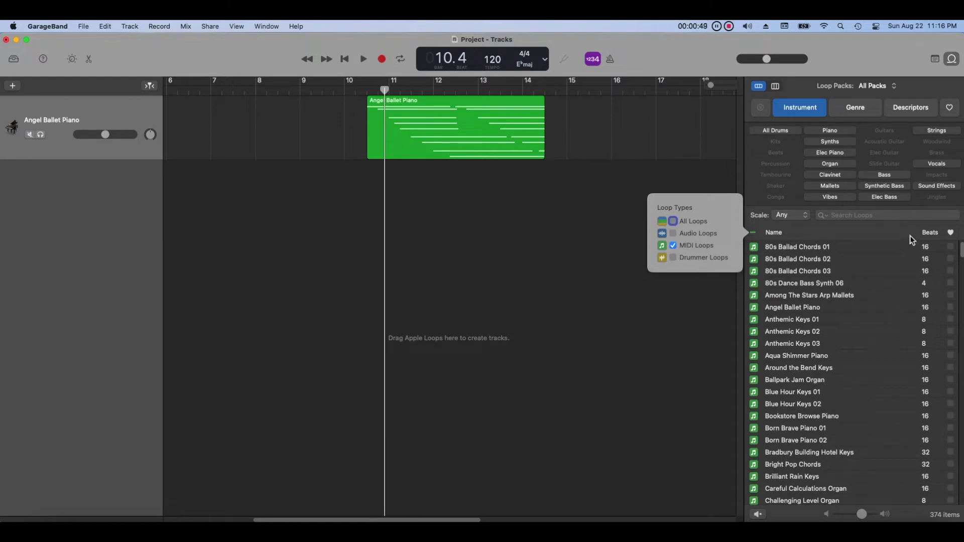
Mark every MIDI loop from 80s Ballad Chords 01 down through Aqua Shimmer Piano as a favorite
{"action": "left_click", "coordinate": [950, 270]}
{"action": "left_click", "coordinate": [950, 260]}
{"action": "left_click", "coordinate": [949, 247]}
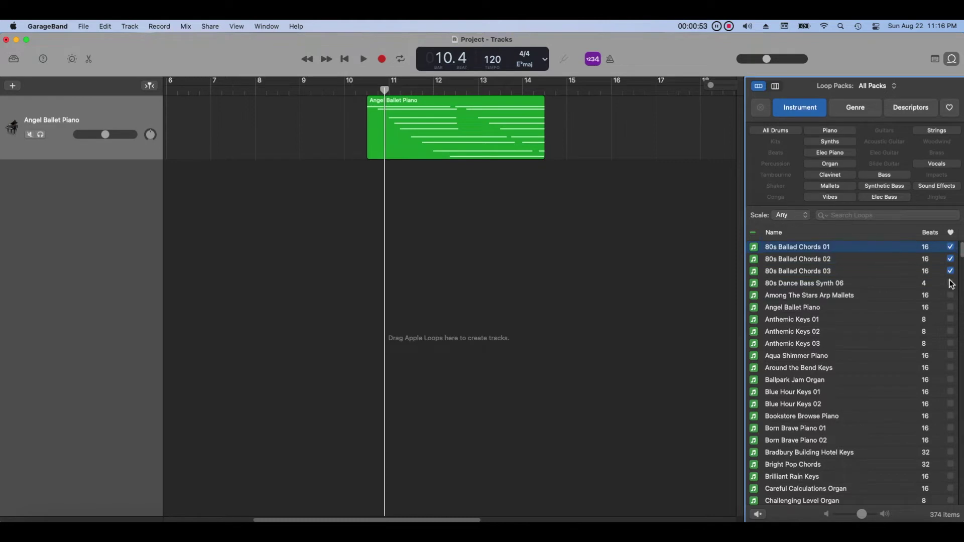
{"action": "left_click", "coordinate": [950, 283]}
{"action": "left_click", "coordinate": [950, 295]}
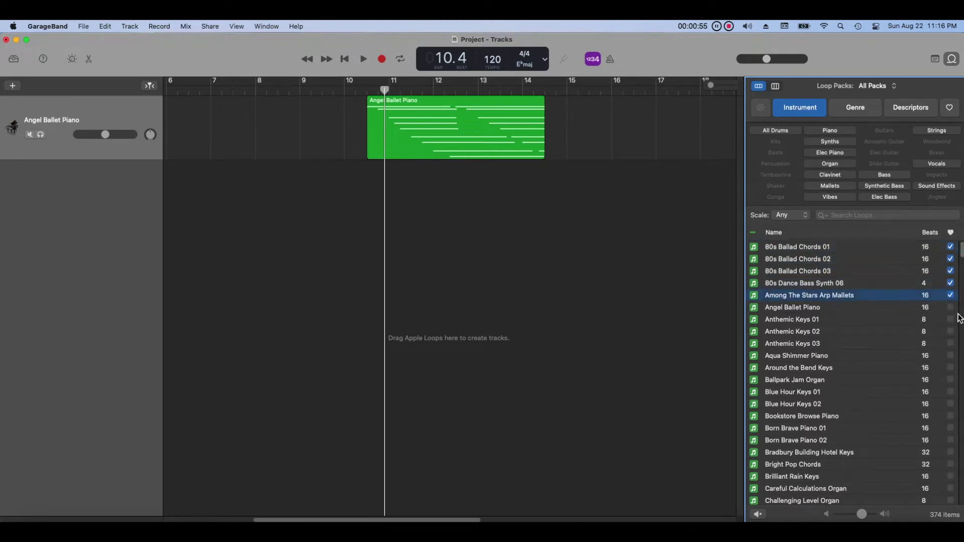
{"action": "left_click", "coordinate": [952, 307]}
{"action": "left_click", "coordinate": [950, 319]}
{"action": "left_click", "coordinate": [950, 332]}
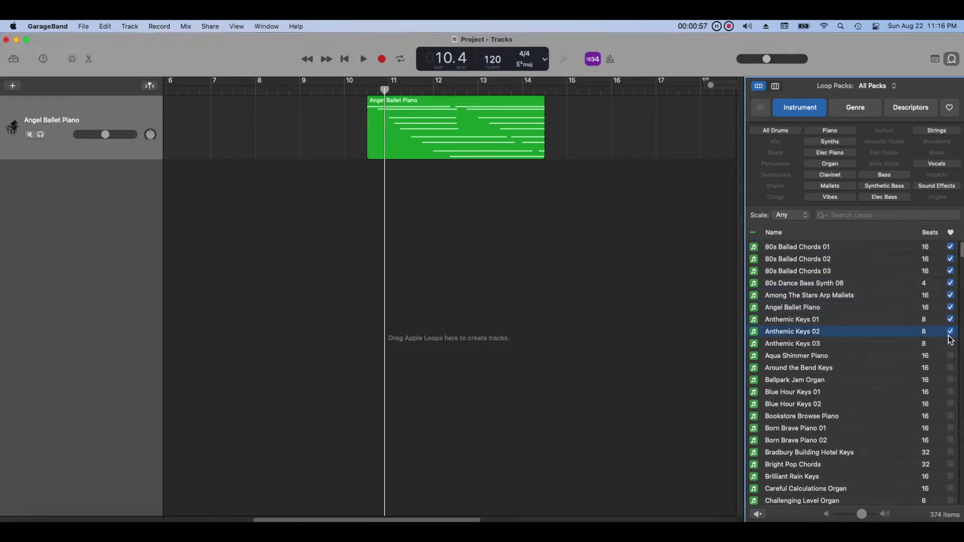
{"action": "left_click", "coordinate": [950, 343]}
{"action": "left_click", "coordinate": [950, 356]}
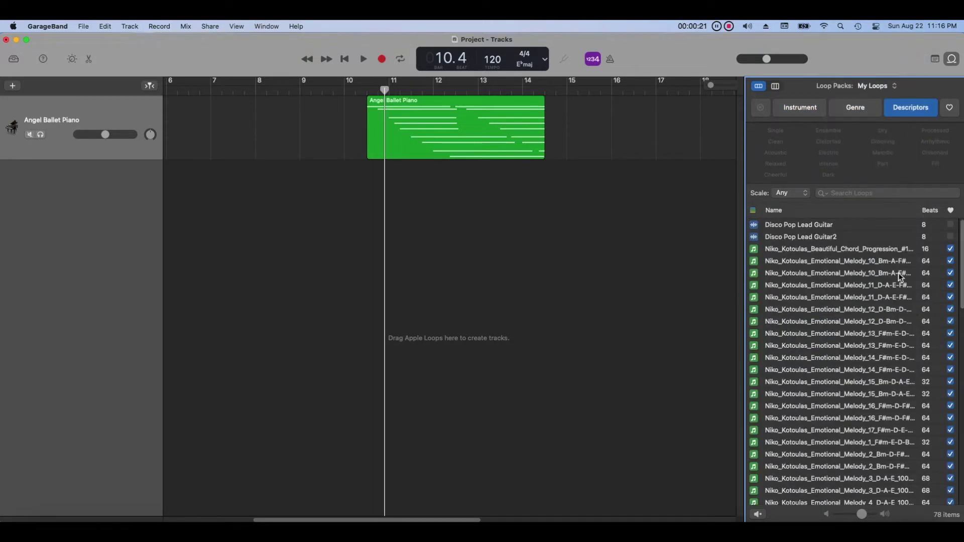
{"action": "scroll", "coordinate": [888, 290], "scroll_direction": "down", "scroll_amount": 1}
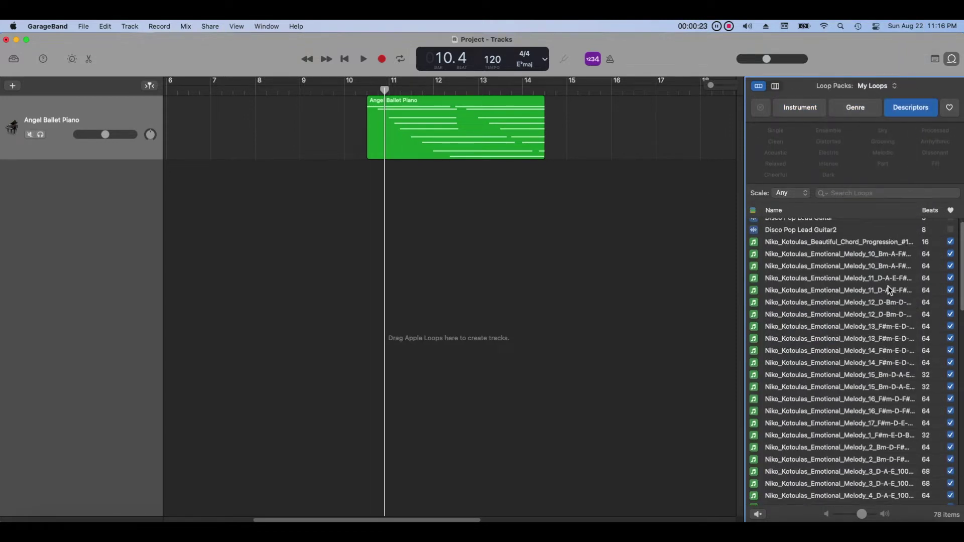
{"action": "scroll", "coordinate": [888, 285], "scroll_direction": "down", "scroll_amount": 7}
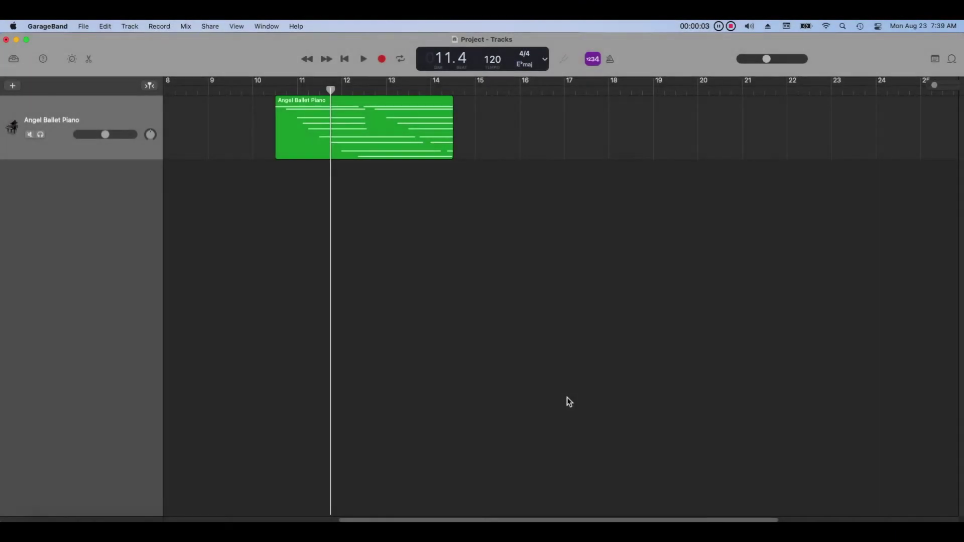
Show the sound library and add a new Software Instrument track
{"action": "left_click", "coordinate": [19, 62]}
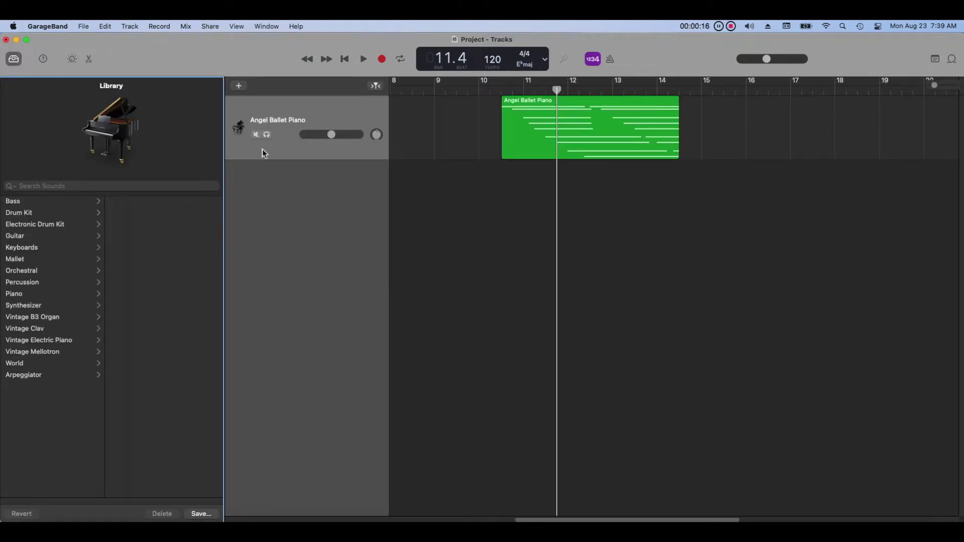
{"action": "left_click", "coordinate": [245, 86]}
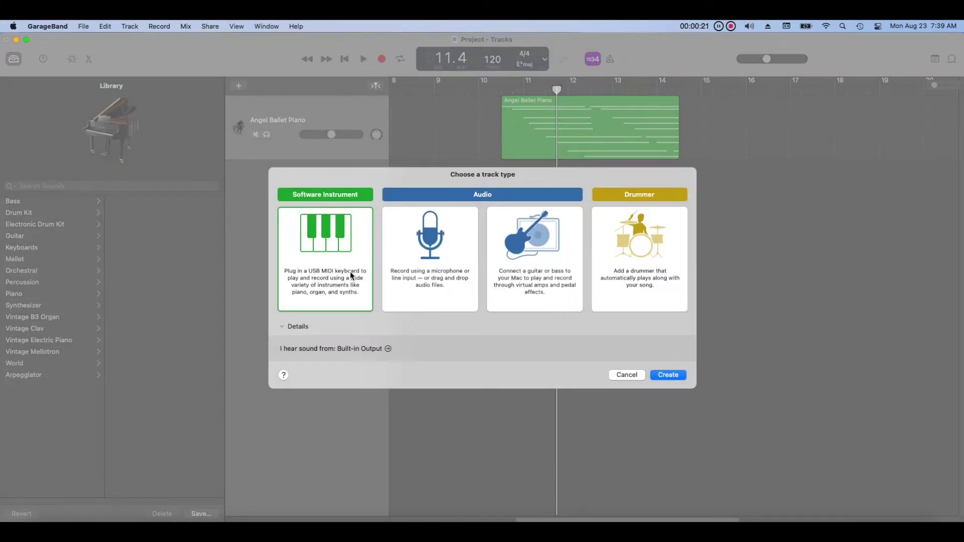
{"action": "left_click", "coordinate": [678, 374]}
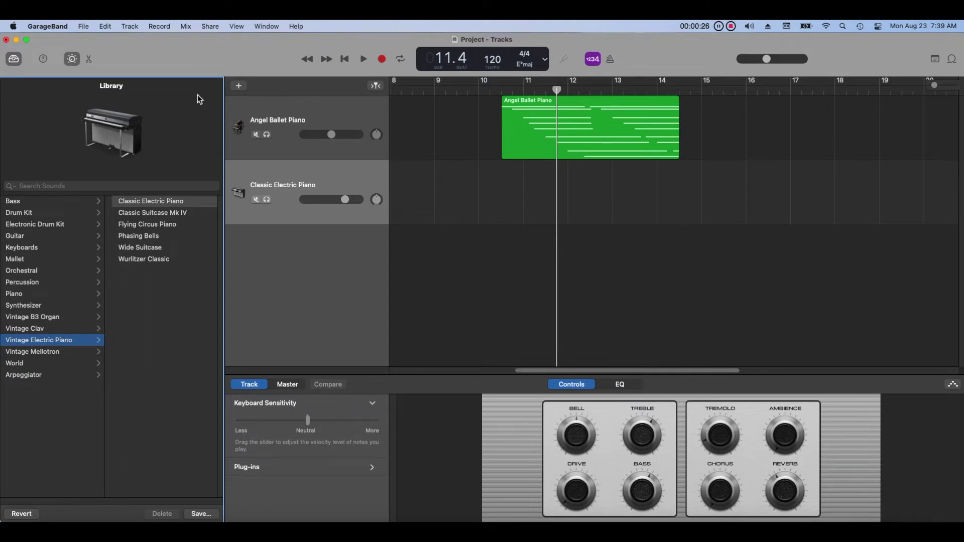
Hide the Smart Controls and set the new track's instrument to Steinway Grand Piano from the Piano sounds
{"action": "left_click", "coordinate": [74, 59]}
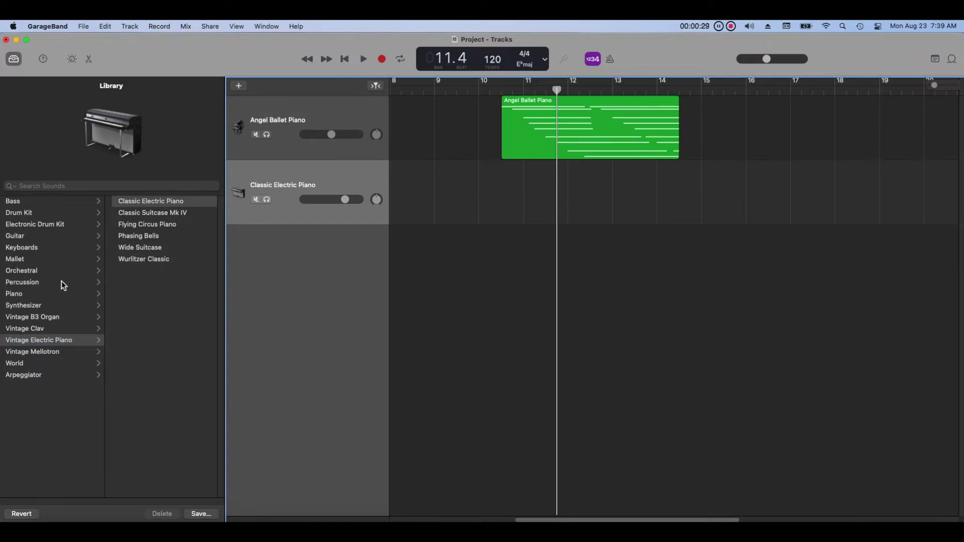
{"action": "left_click", "coordinate": [55, 293]}
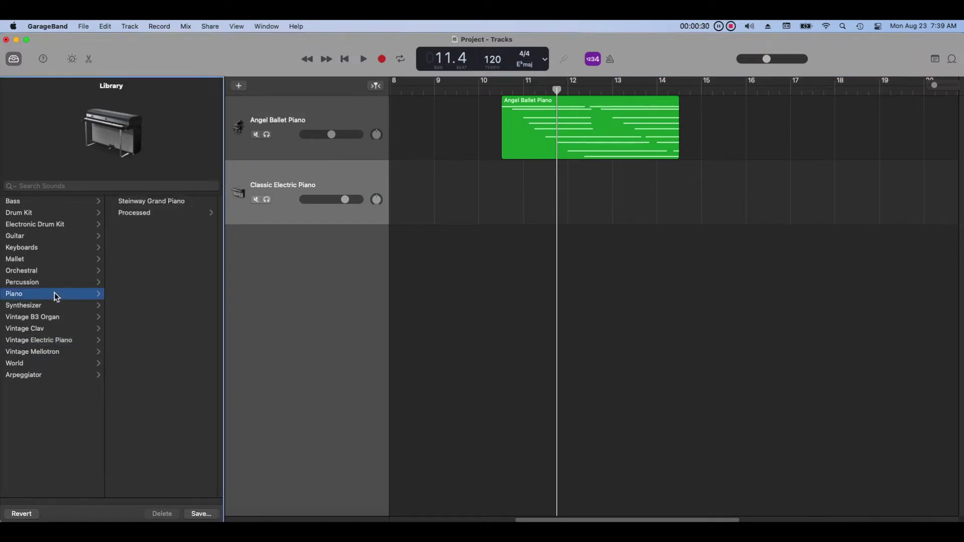
{"action": "left_click", "coordinate": [161, 203]}
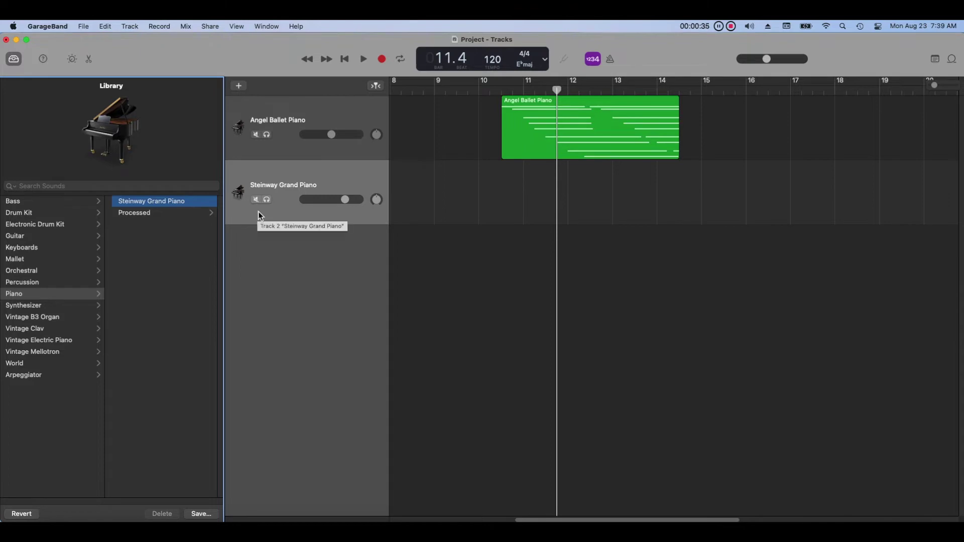
Add a third Software Instrument track, hide the Smart Controls, and assign it Smart Strings from the Orchestral Strings sounds
{"action": "left_click", "coordinate": [243, 88]}
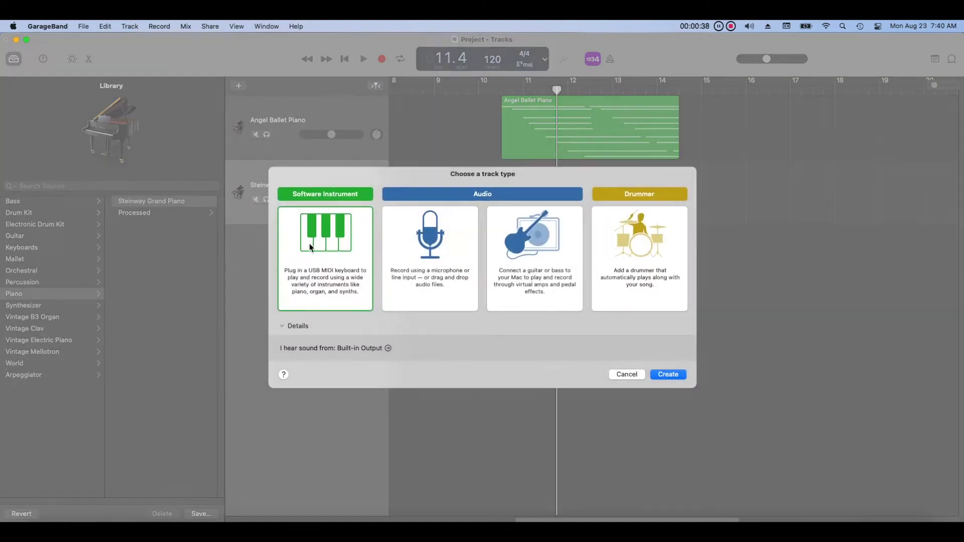
{"action": "left_click", "coordinate": [656, 375]}
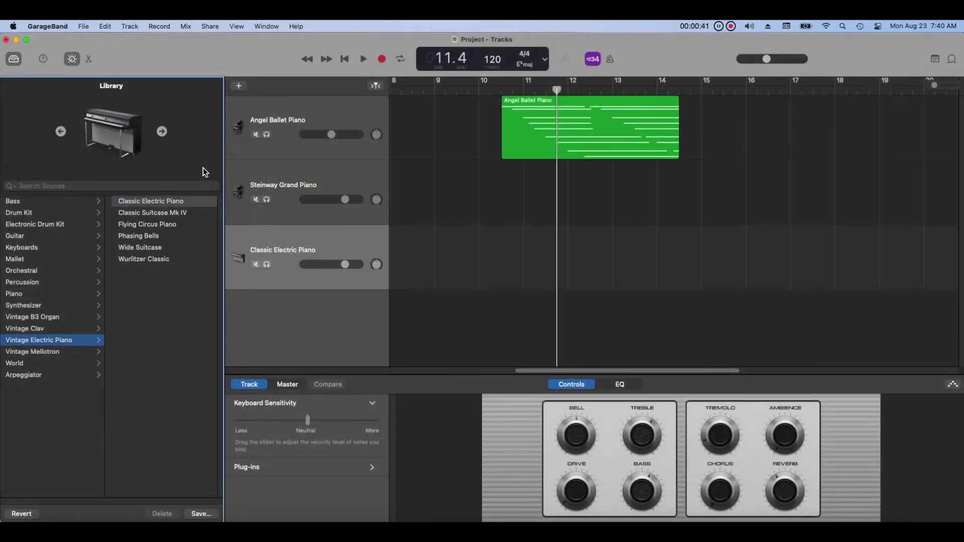
{"action": "left_click", "coordinate": [72, 59]}
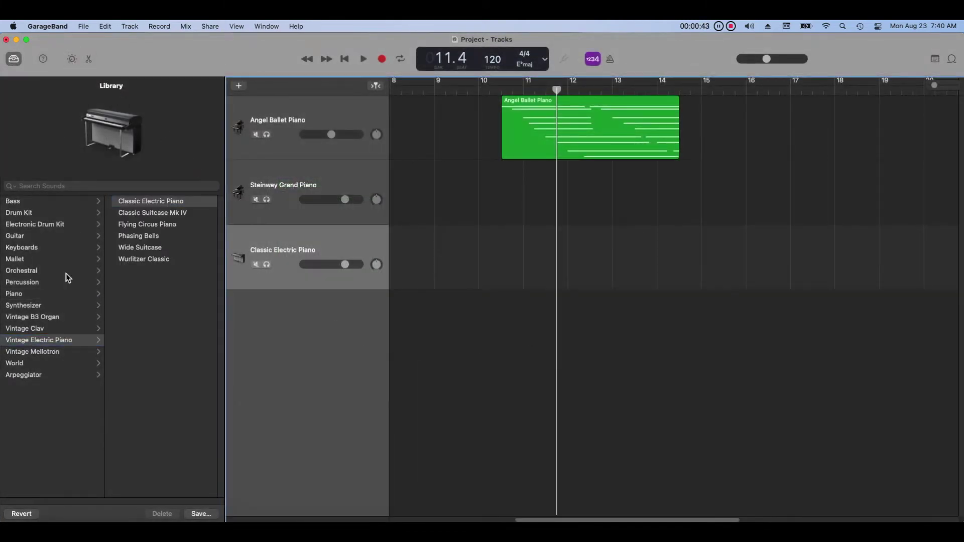
{"action": "left_click", "coordinate": [65, 273]}
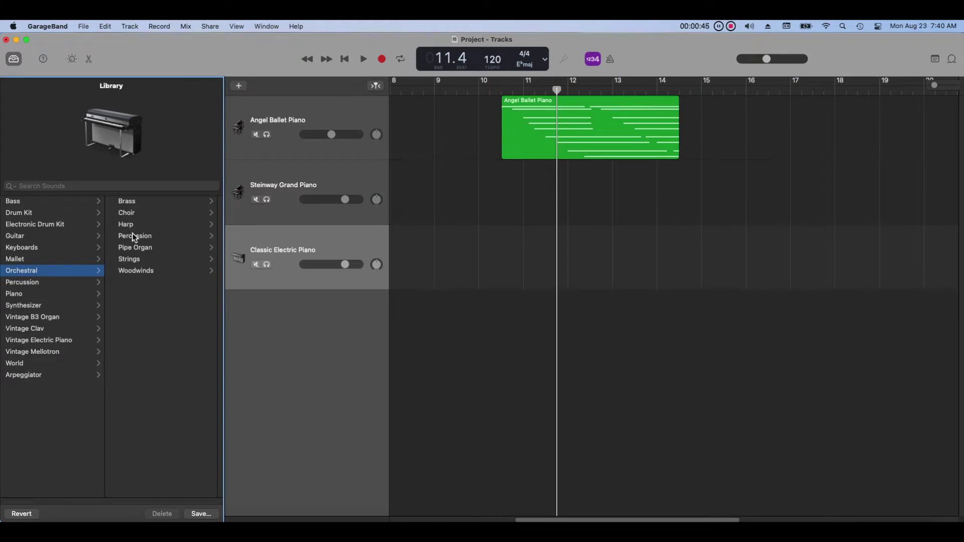
{"action": "left_click", "coordinate": [137, 257]}
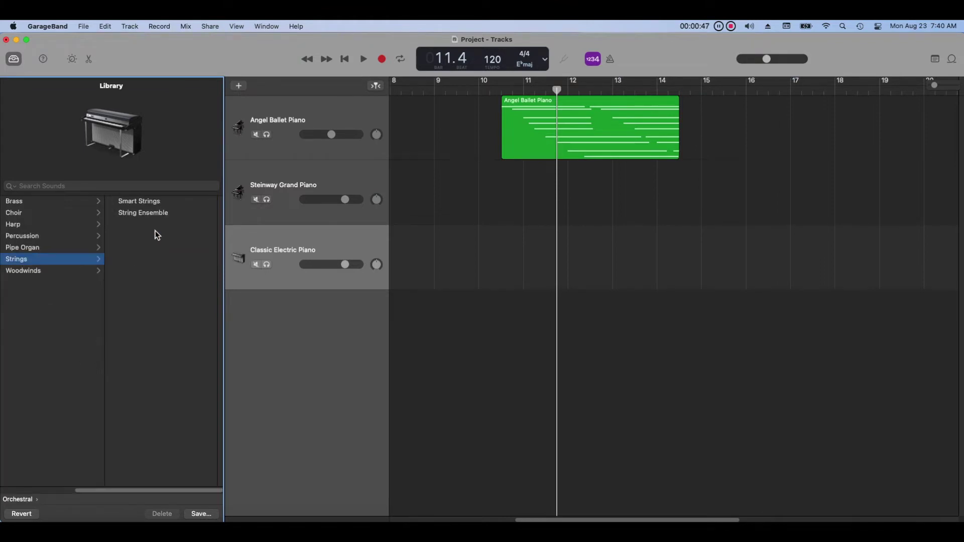
{"action": "left_click", "coordinate": [162, 201]}
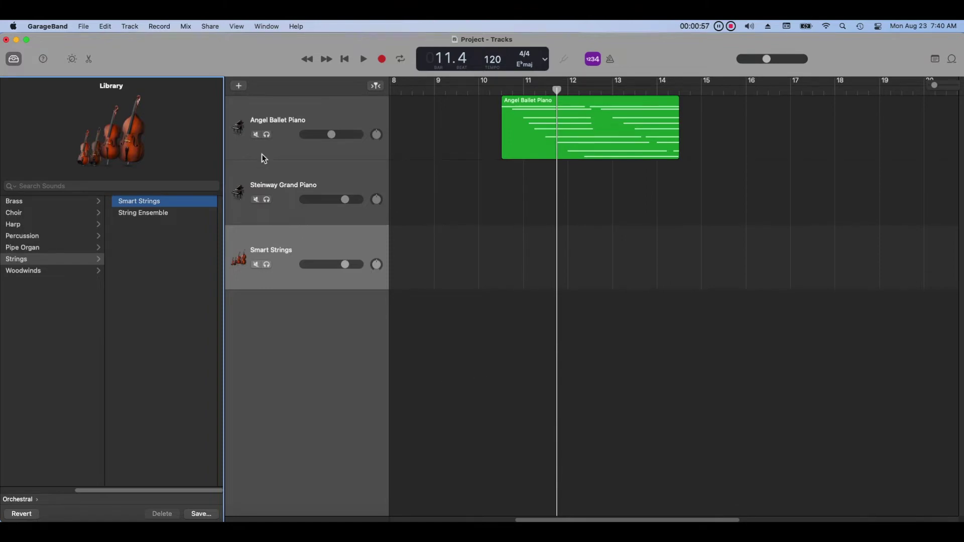
Add a fourth Software Instrument track, assign it French Horn Solo from the Orchestral Brass sounds, and hide the Smart Controls
{"action": "left_click", "coordinate": [238, 86]}
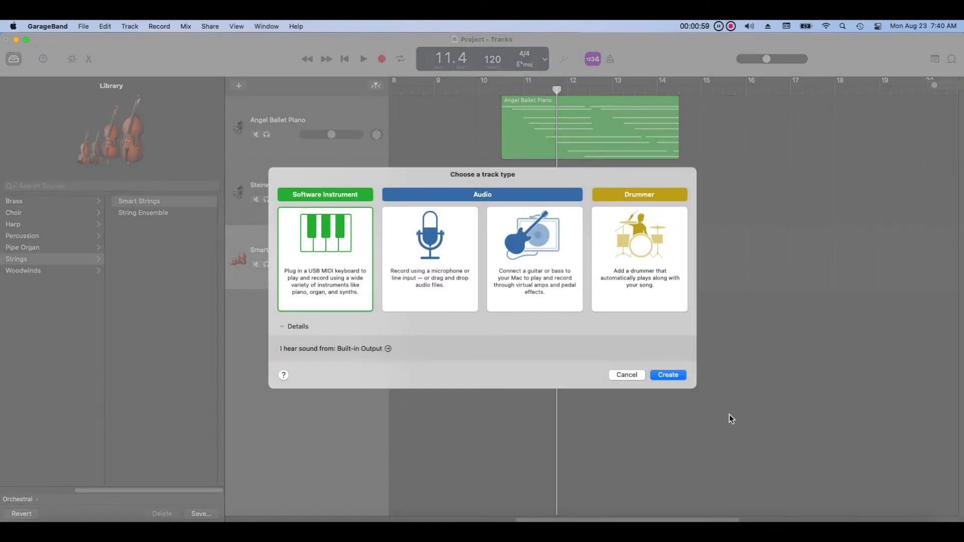
{"action": "left_click", "coordinate": [672, 376]}
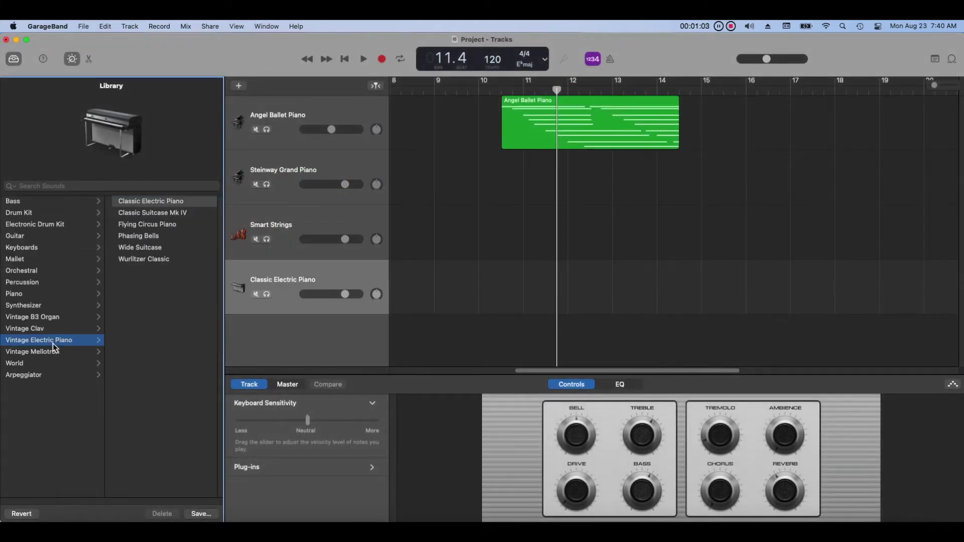
{"action": "left_click", "coordinate": [39, 273]}
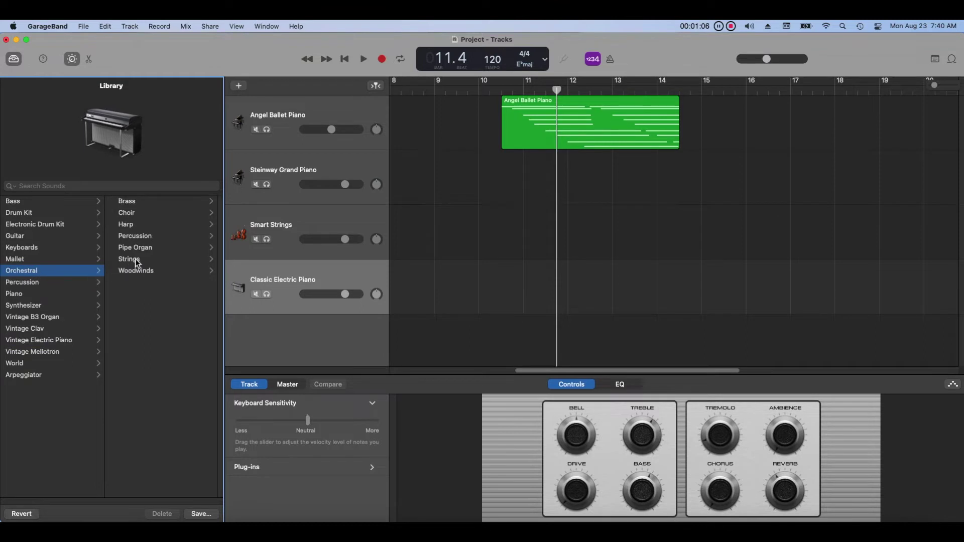
{"action": "left_click", "coordinate": [151, 205]}
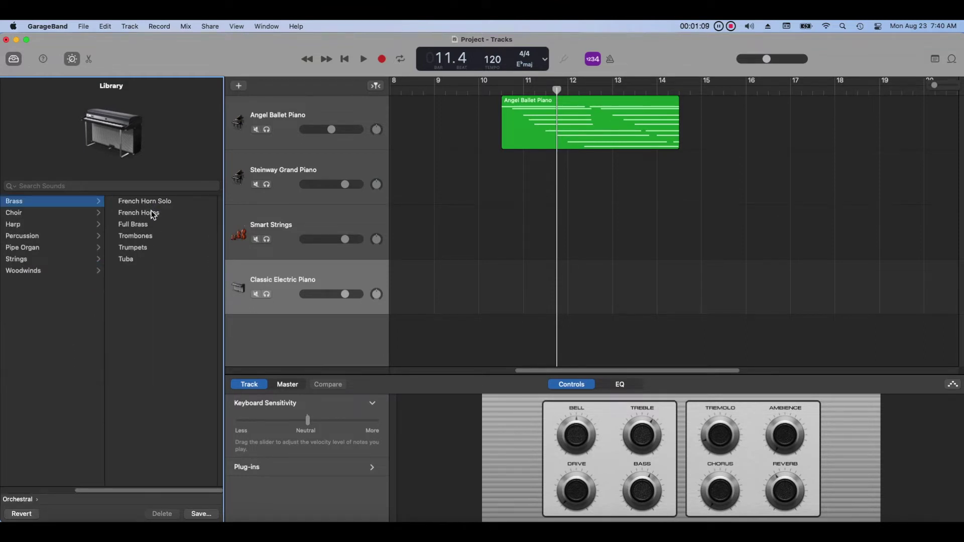
{"action": "left_click", "coordinate": [155, 202]}
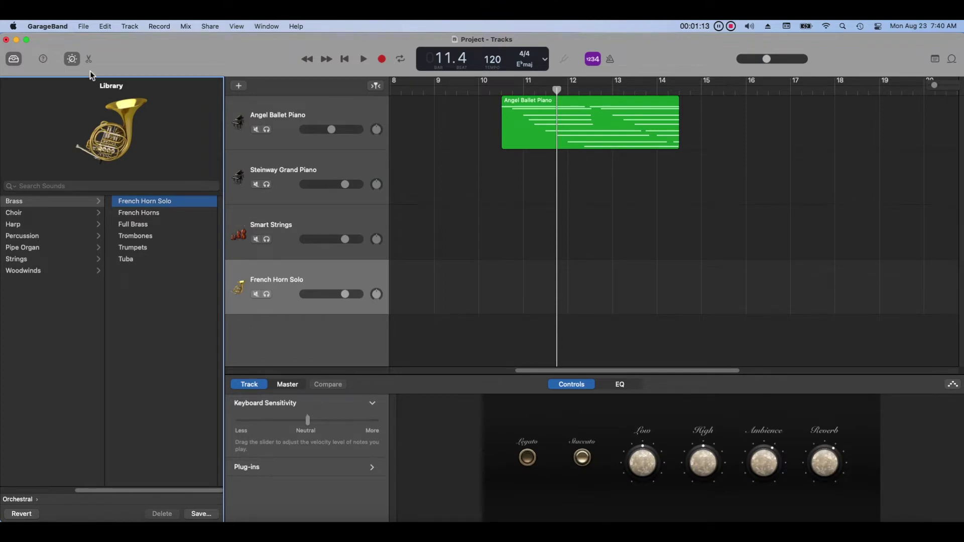
{"action": "left_click", "coordinate": [74, 60]}
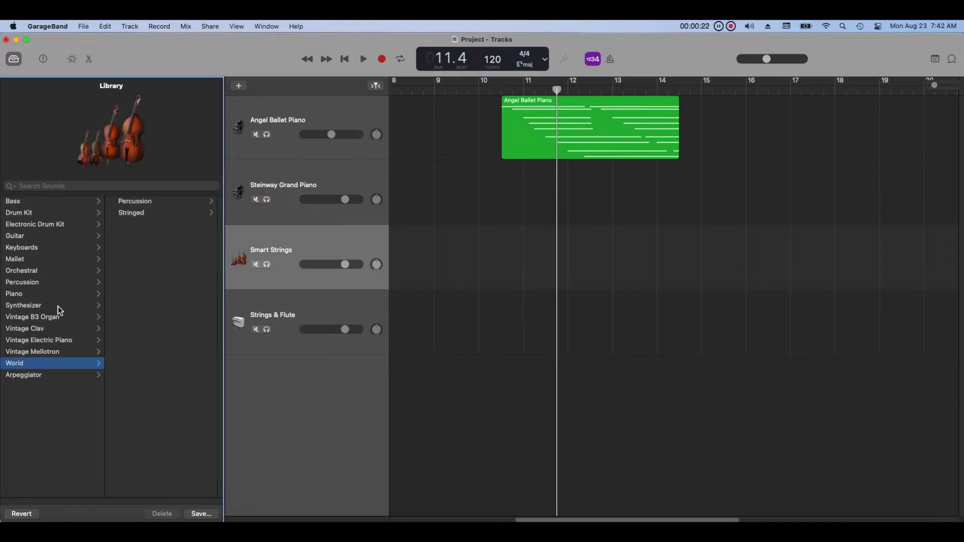
Change the Smart Strings track's instrument to Cello from the Vintage Mellotron sounds
{"action": "left_click", "coordinate": [48, 349]}
{"action": "left_click", "coordinate": [144, 213]}
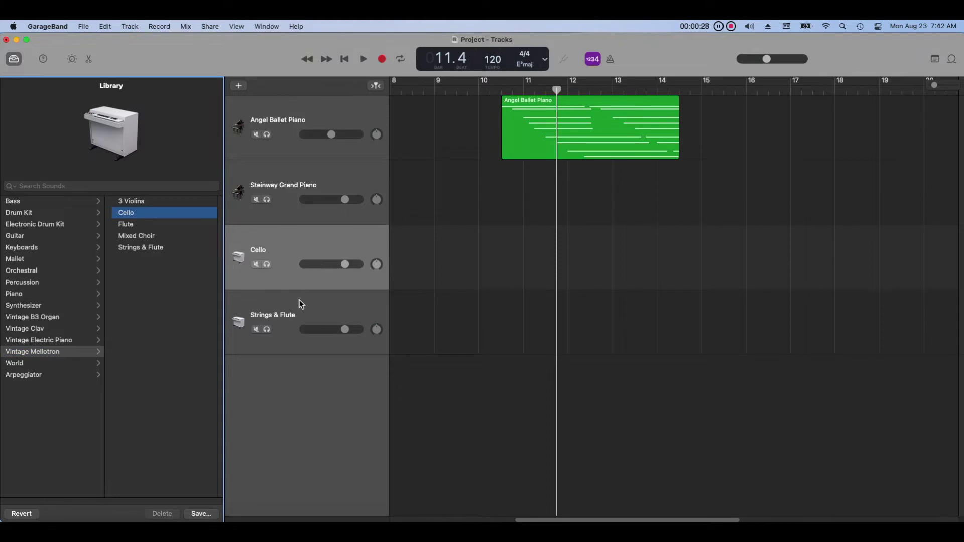
Delete the Strings & Flute track and the Cello track from the project
{"action": "left_click", "coordinate": [281, 303]}
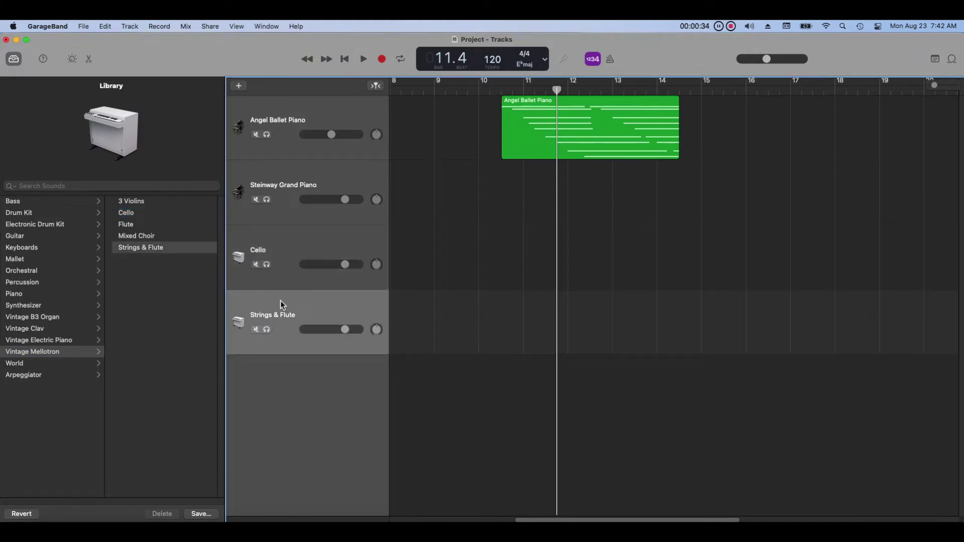
{"action": "left_click", "coordinate": [136, 27]}
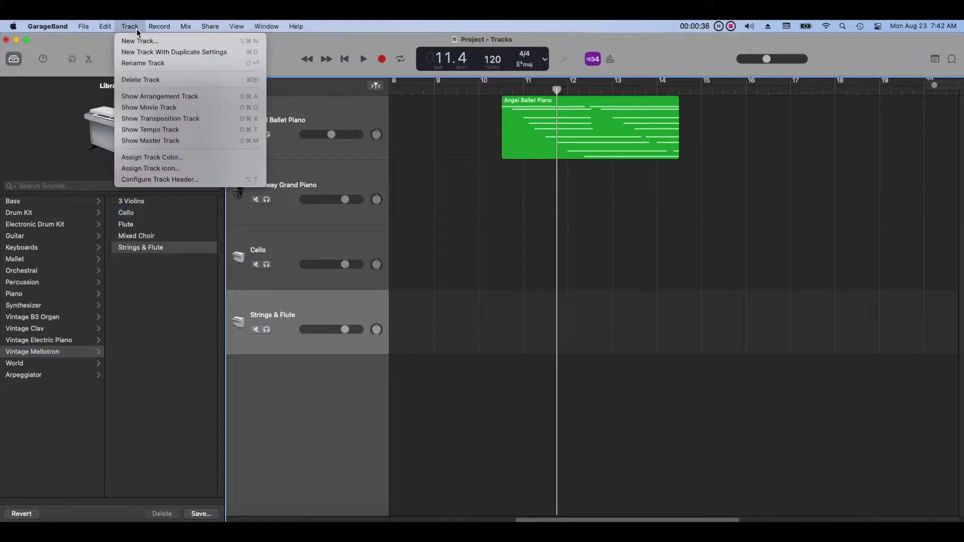
{"action": "left_click", "coordinate": [218, 82]}
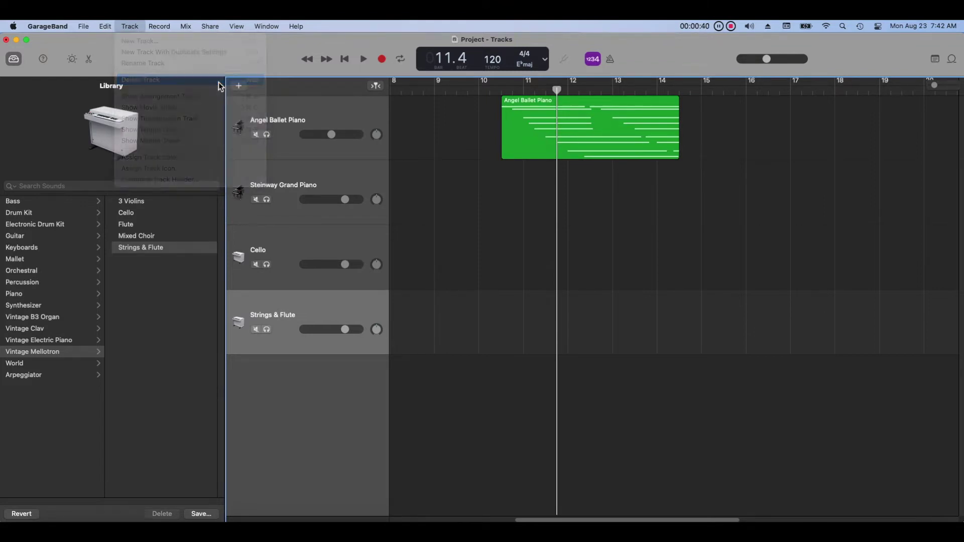
{"action": "right_click", "coordinate": [272, 258]}
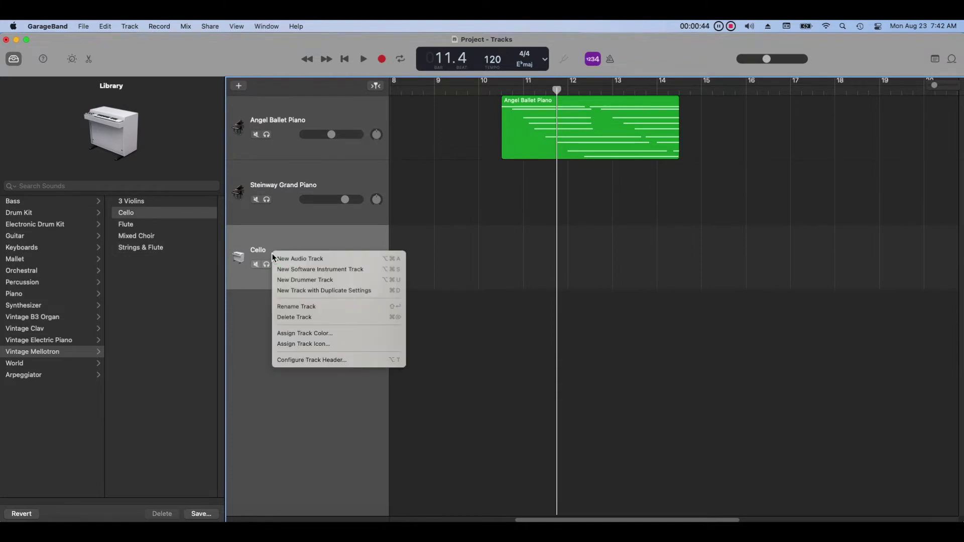
{"action": "left_click", "coordinate": [369, 317]}
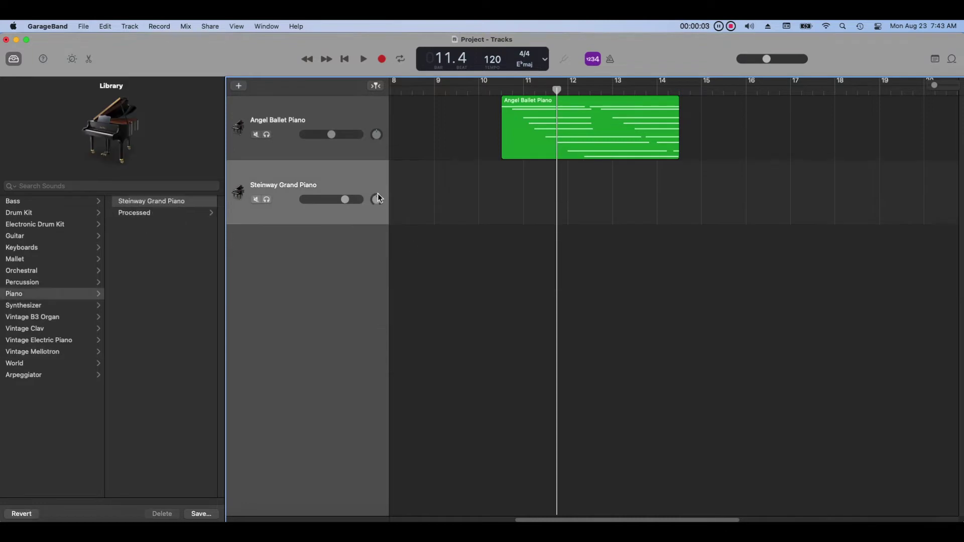
Rename the Angel Ballet Piano track with a person's first name
{"action": "right_click", "coordinate": [350, 118]}
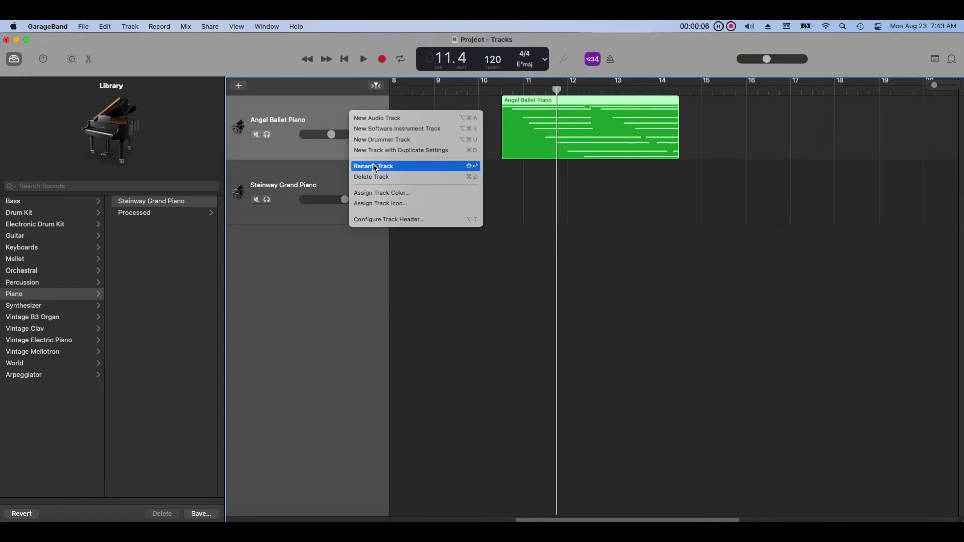
{"action": "left_click", "coordinate": [405, 166]}
{"action": "type", "text": "T"}
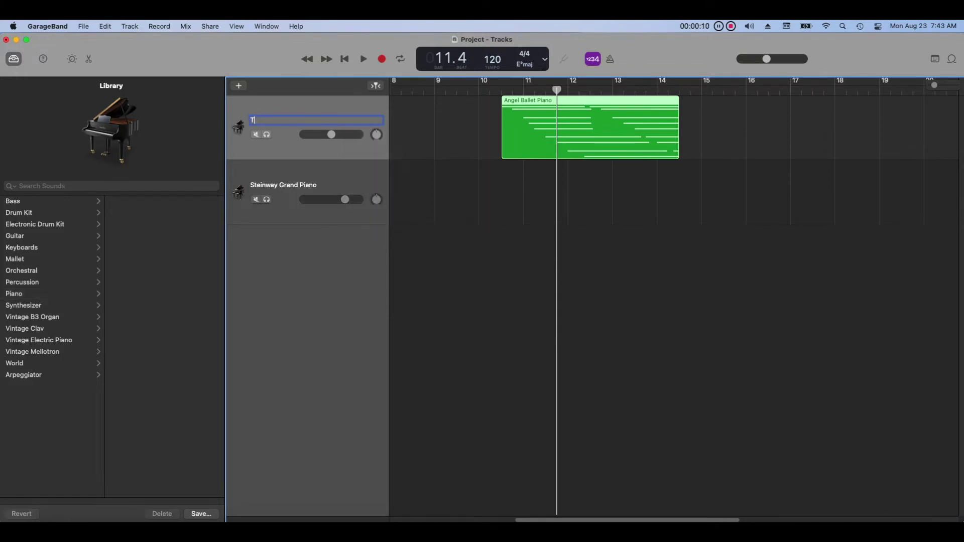
{"action": "type", "text": "odd"}
{"action": "left_click", "coordinate": [359, 101]}
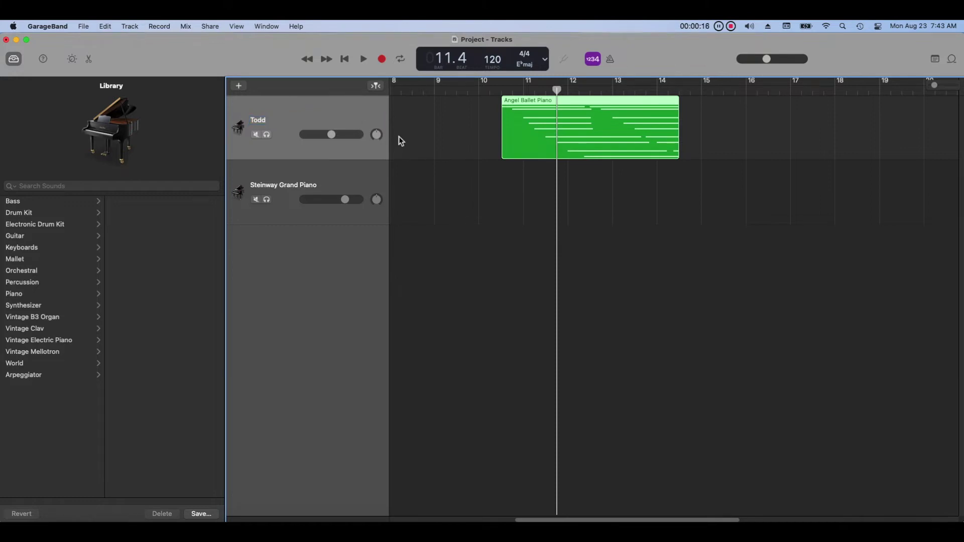
Recolor the first track, trying blue, green, dark red, dark purple and teal before settling on magenta, and close the color palette
{"action": "right_click", "coordinate": [372, 107]}
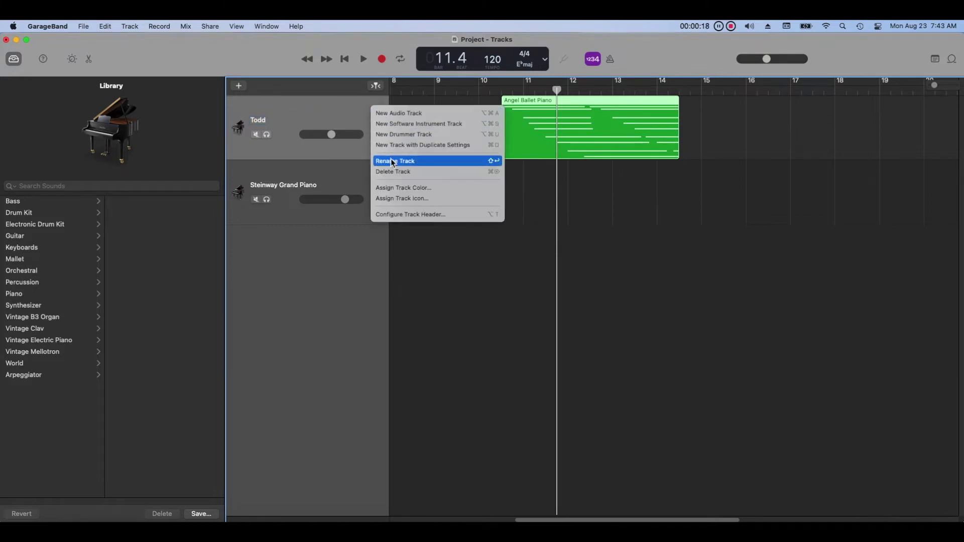
{"action": "left_click", "coordinate": [462, 192]}
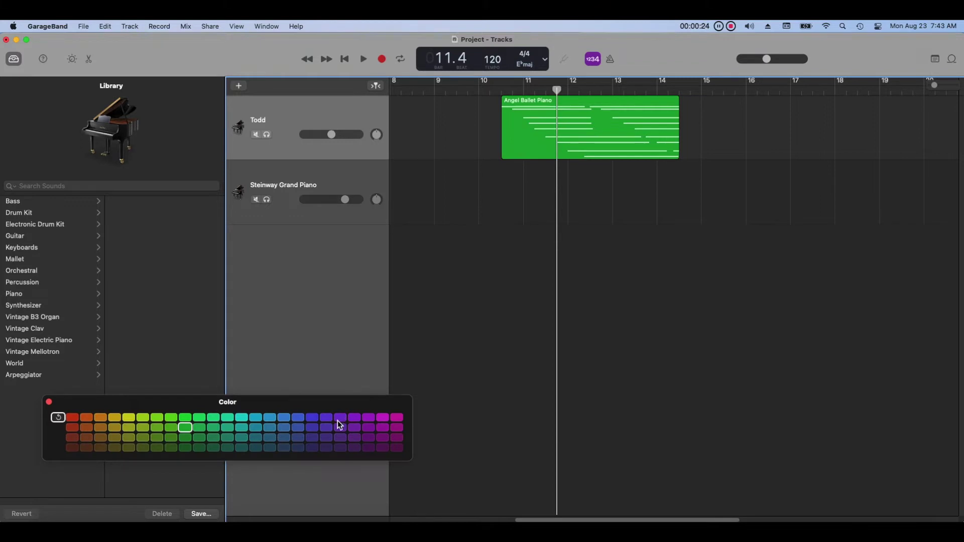
{"action": "left_click", "coordinate": [298, 428]}
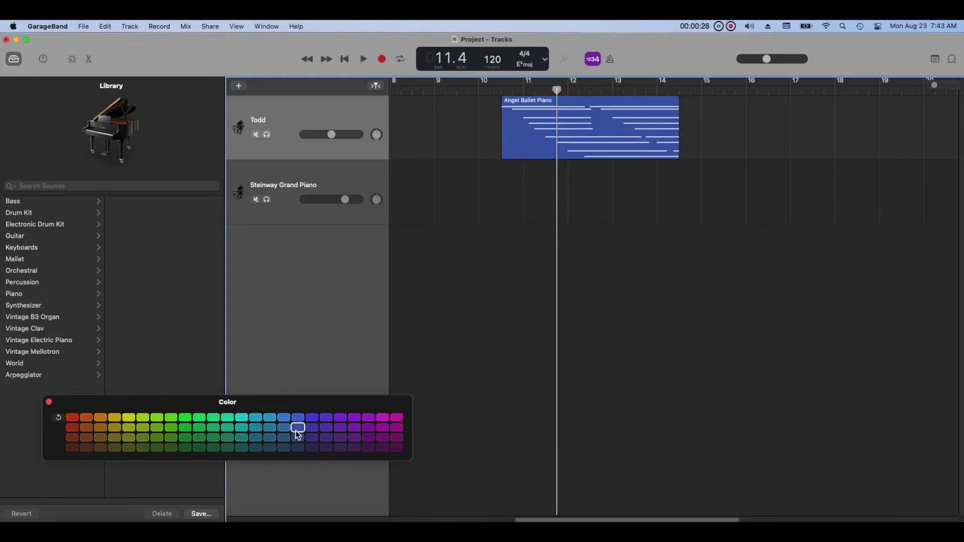
{"action": "left_click", "coordinate": [352, 427]}
{"action": "left_click", "coordinate": [184, 428]}
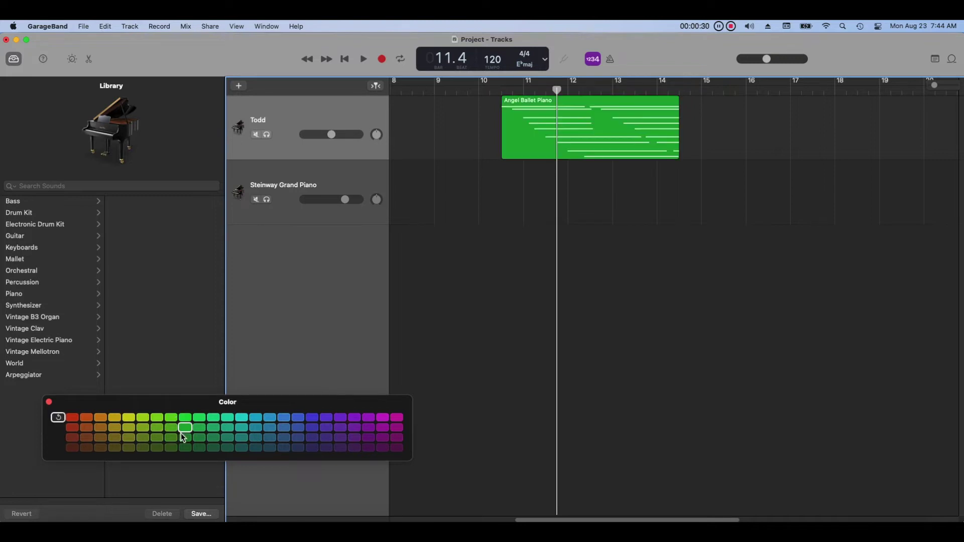
{"action": "left_click", "coordinate": [78, 438]}
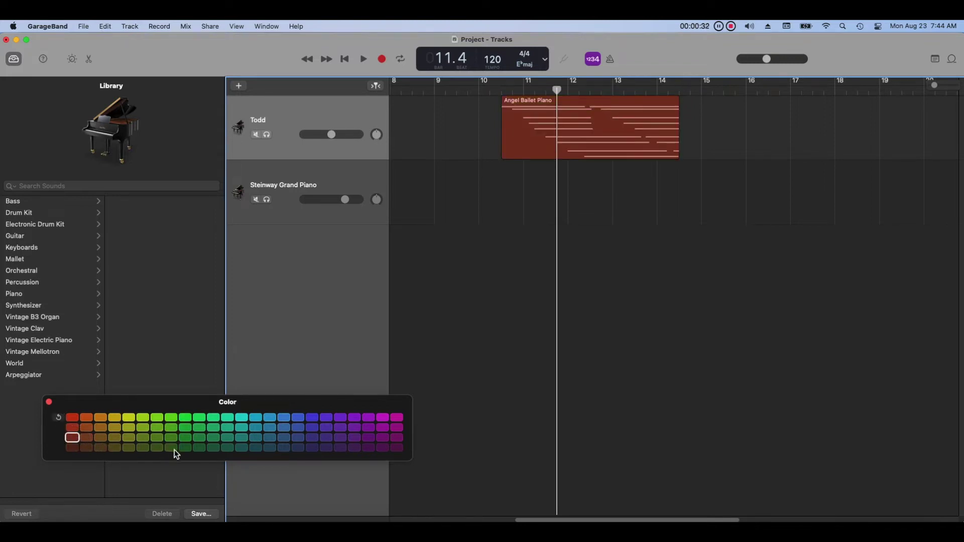
{"action": "left_click", "coordinate": [196, 447]}
{"action": "left_click", "coordinate": [326, 448]}
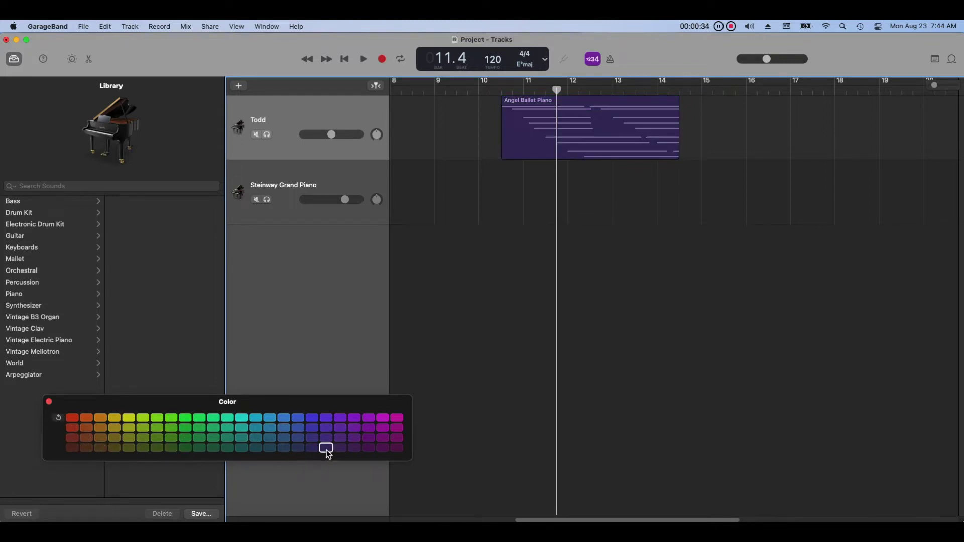
{"action": "left_click", "coordinate": [257, 428]}
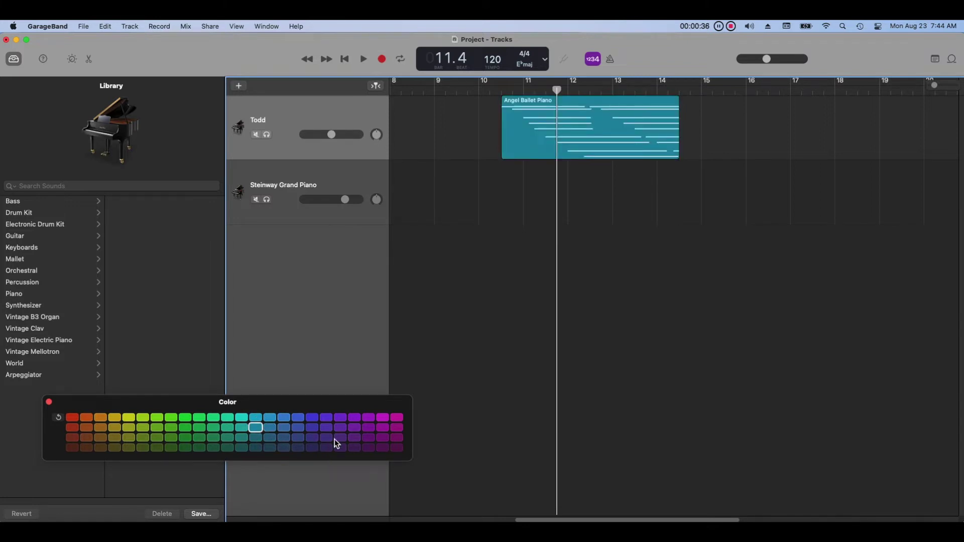
{"action": "left_click", "coordinate": [383, 448]}
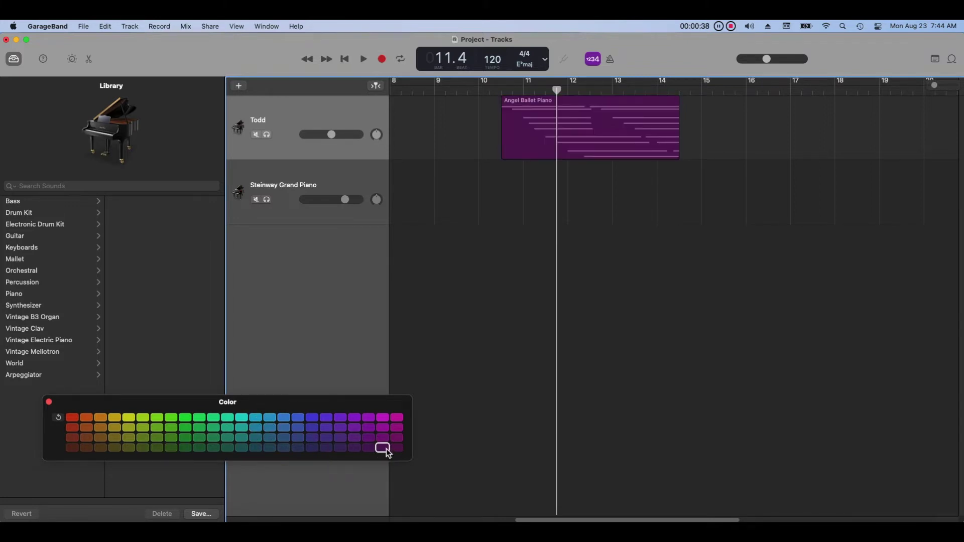
{"action": "left_click", "coordinate": [397, 428]}
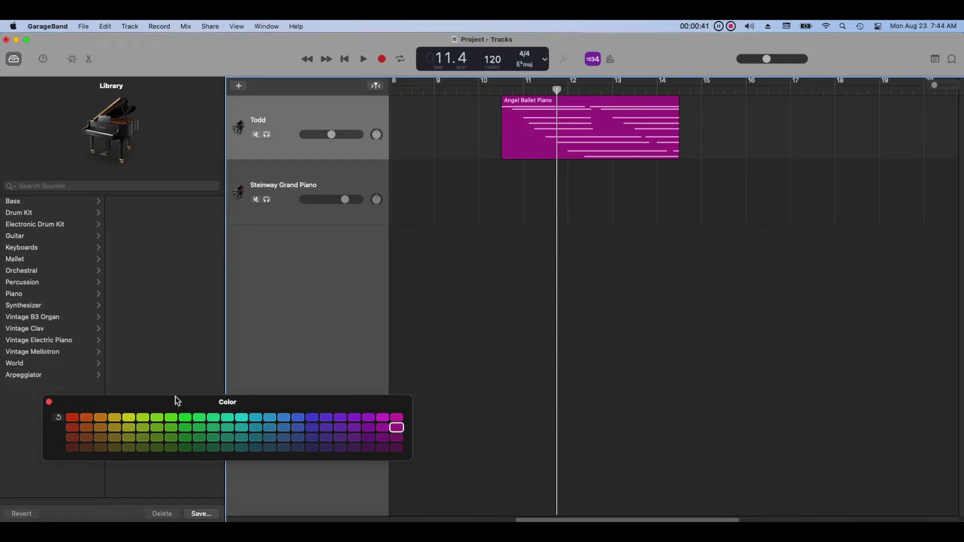
{"action": "left_click", "coordinate": [48, 402]}
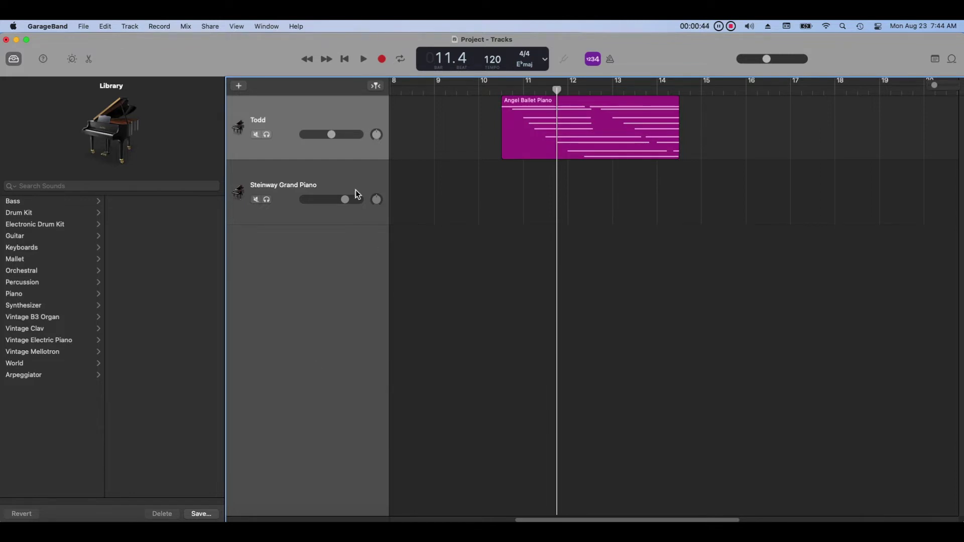
Change the first track's icon, trying the waveform-and-keyboard symbol before choosing the keyboard on a stand
{"action": "right_click", "coordinate": [321, 119]}
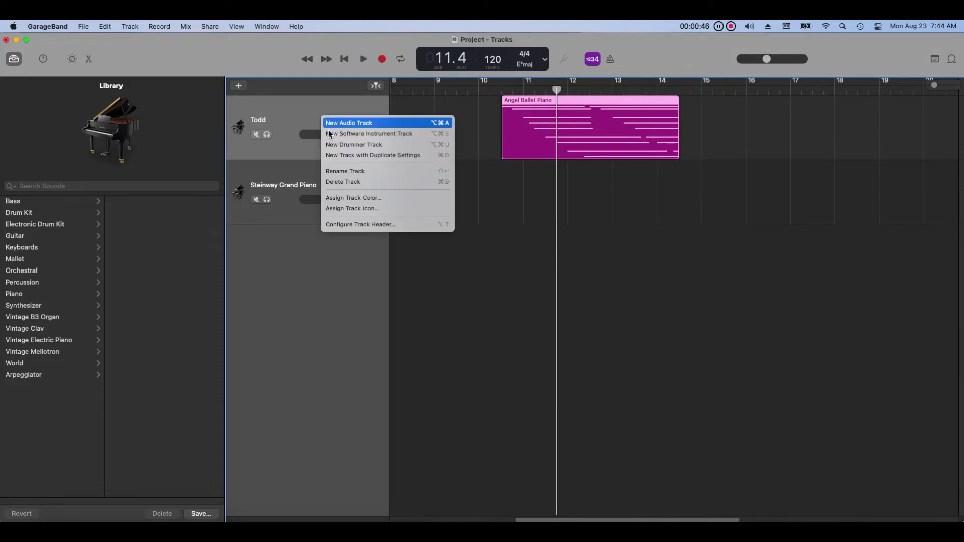
{"action": "left_click", "coordinate": [442, 213]}
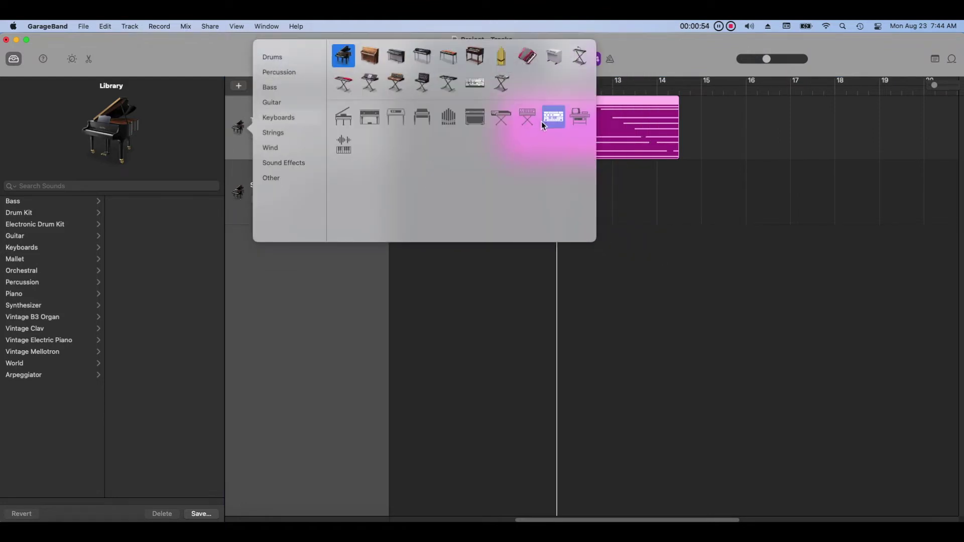
{"action": "left_click", "coordinate": [350, 146]}
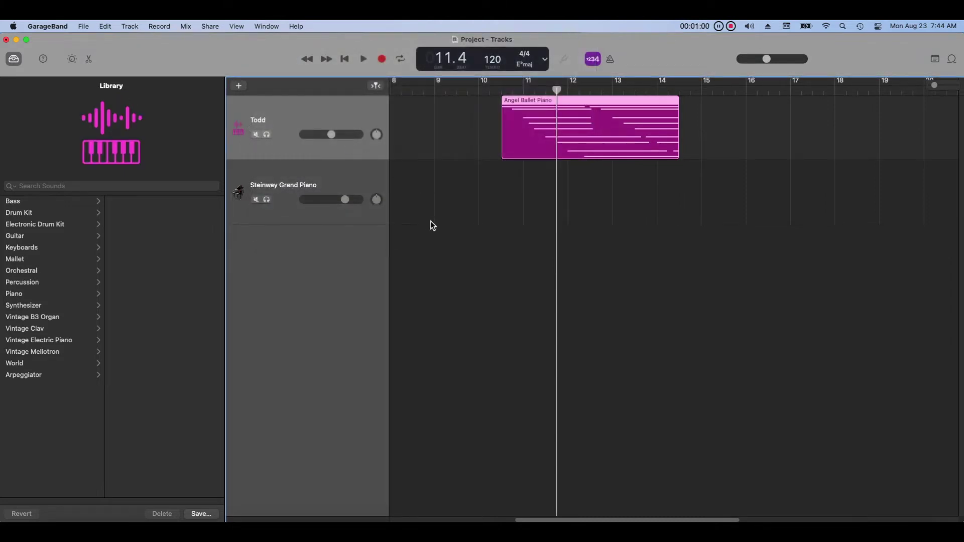
{"action": "right_click", "coordinate": [355, 115]}
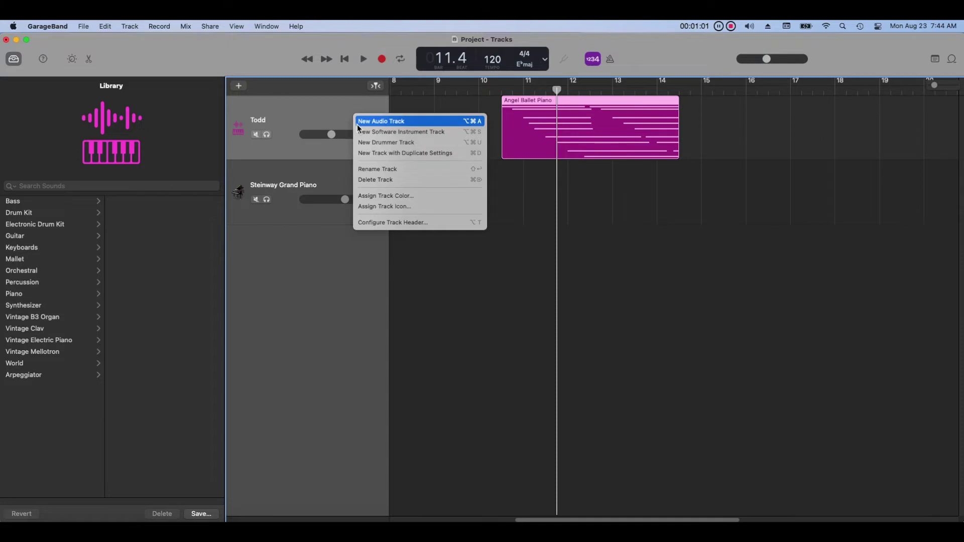
{"action": "left_click", "coordinate": [392, 207]}
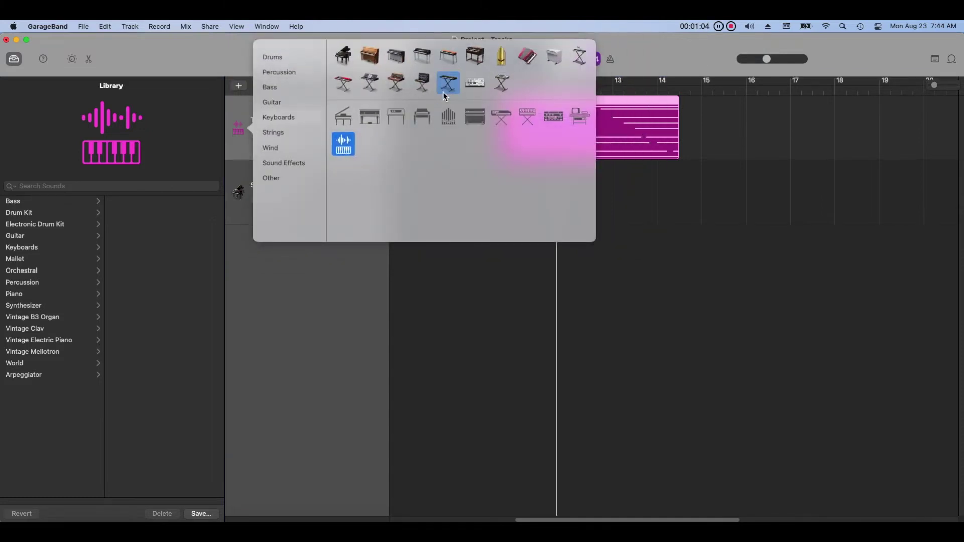
{"action": "left_click", "coordinate": [442, 89]}
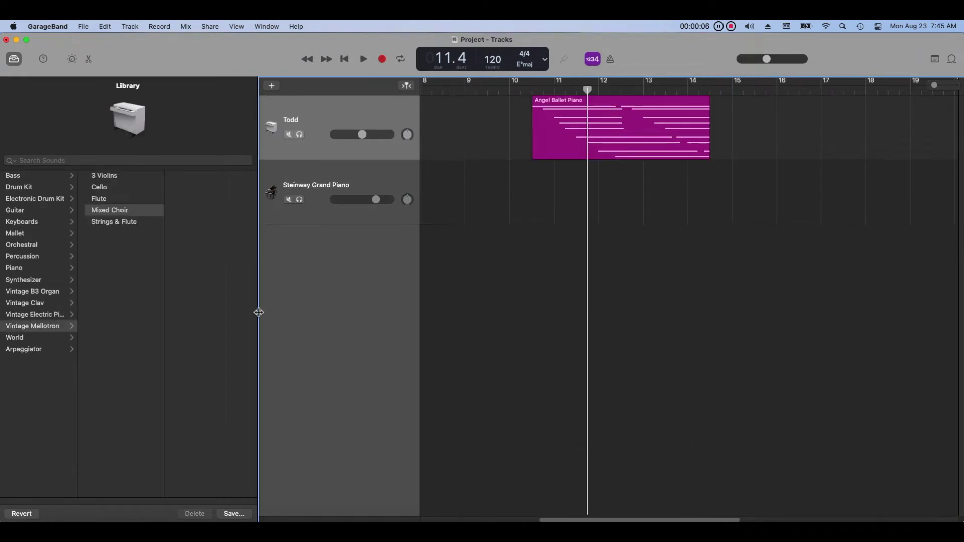
Widen the sound library pane slightly and try to widen the track header area
{"action": "mouse_move", "coordinate": [256, 307]}
{"action": "left_mouse_down"}
{"action": "mouse_move", "coordinate": [197, 300]}
{"action": "mouse_move", "coordinate": [86, 312]}
{"action": "mouse_move", "coordinate": [280, 301]}
{"action": "mouse_move", "coordinate": [438, 315]}
{"action": "mouse_move", "coordinate": [190, 331]}
{"action": "mouse_move", "coordinate": [263, 321]}
{"action": "left_mouse_up"}
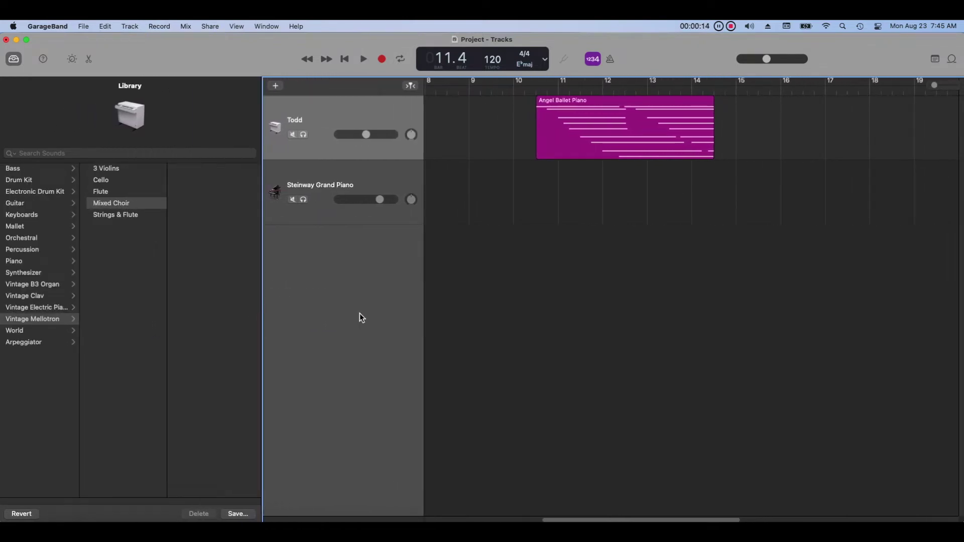
{"action": "mouse_move", "coordinate": [423, 310]}
{"action": "left_mouse_down"}
{"action": "mouse_move", "coordinate": [299, 305]}
{"action": "mouse_move", "coordinate": [609, 304]}
{"action": "mouse_move", "coordinate": [398, 317]}
{"action": "mouse_move", "coordinate": [521, 305]}
{"action": "mouse_move", "coordinate": [430, 310]}
{"action": "left_mouse_up"}
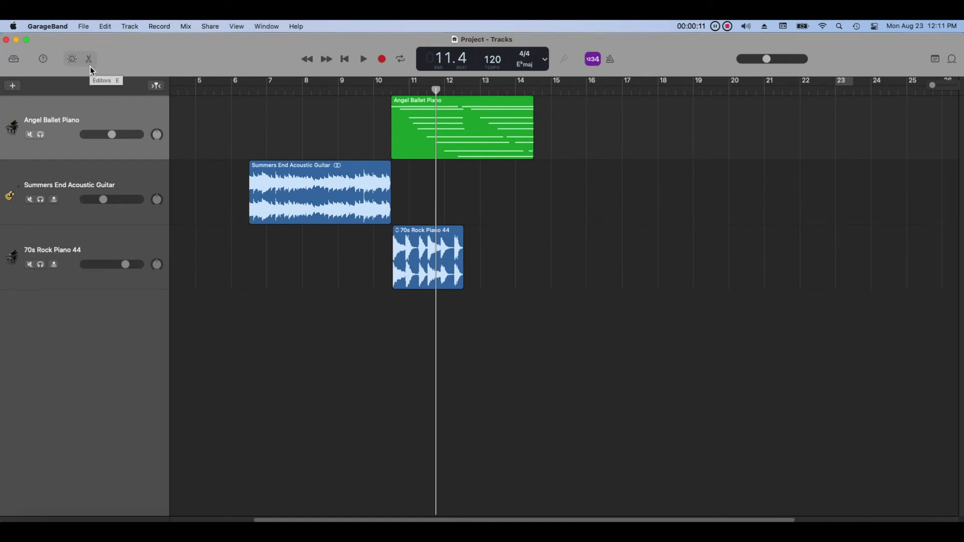
Open the Piano Roll editor for the Angel Ballet Piano track and zoom in on both the notes and the timeline
{"action": "left_click", "coordinate": [90, 66]}
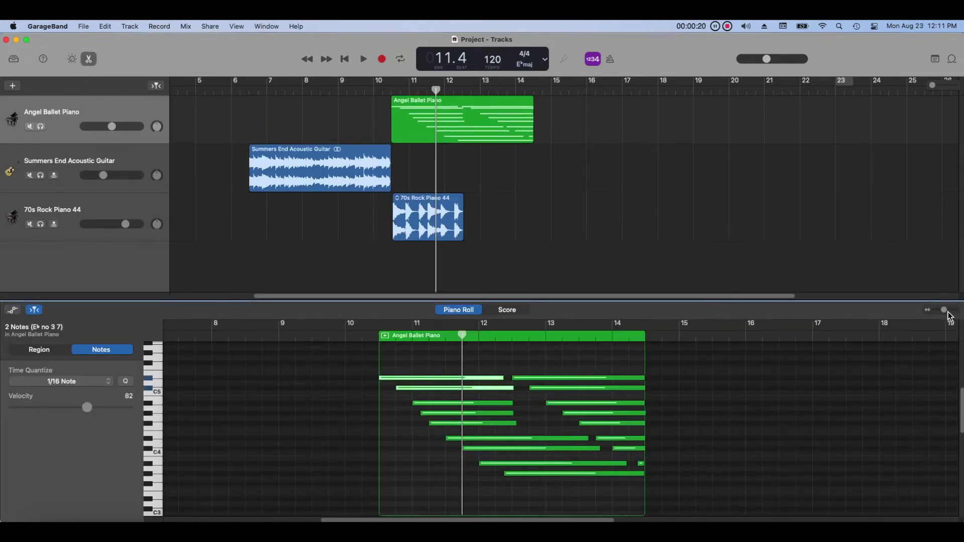
{"action": "left_click_drag", "start_coordinate": [949, 314], "coordinate": [952, 320]}
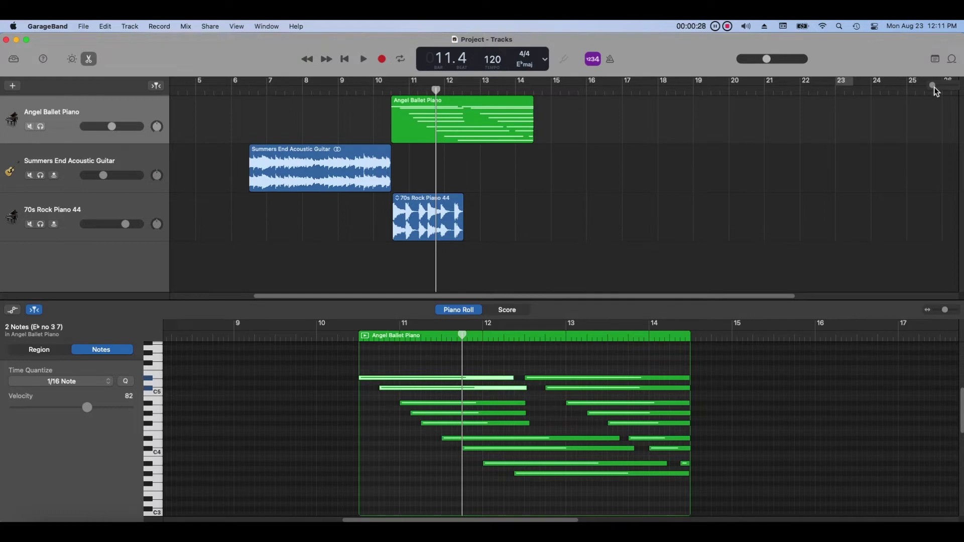
{"action": "left_click_drag", "start_coordinate": [935, 90], "coordinate": [942, 96]}
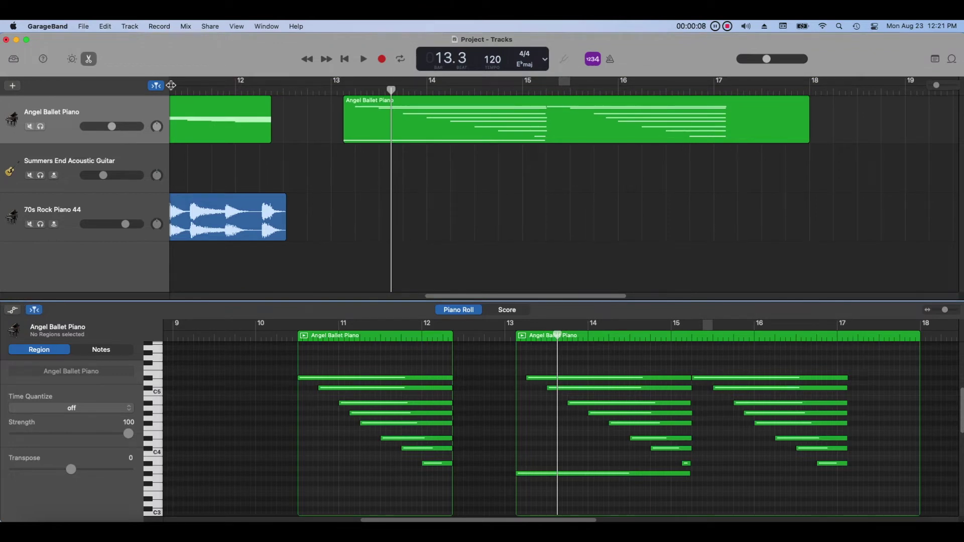
Play the second Angel Ballet Piano region from its start at about bar 13, and stop playback
{"action": "left_click_drag", "start_coordinate": [390, 93], "coordinate": [344, 93]}
{"action": "left_click", "coordinate": [365, 63]}
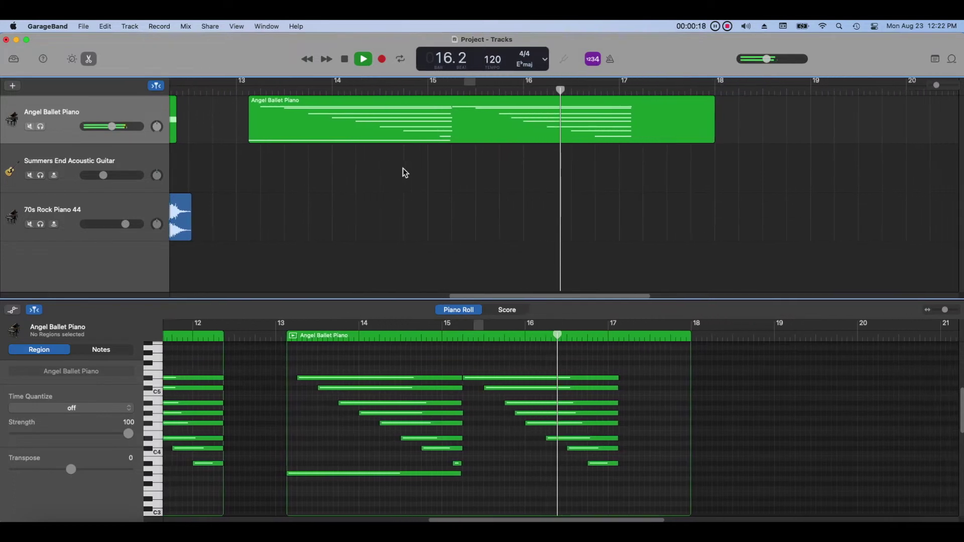
{"action": "left_click", "coordinate": [345, 60]}
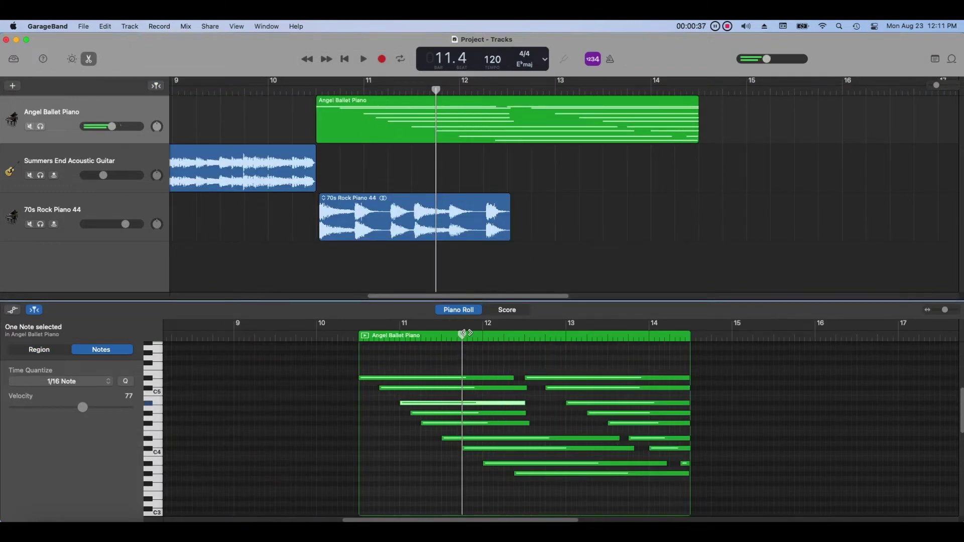
Split the Angel Ballet Piano region at playhead position 12.2 and move the second part to start at about bar 13
{"action": "left_click_drag", "start_coordinate": [463, 333], "coordinate": [513, 335]}
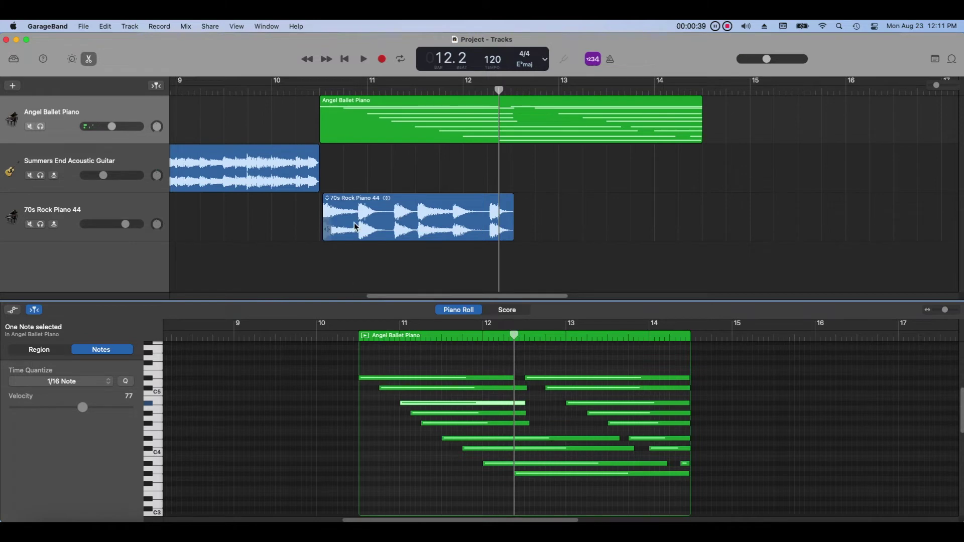
{"action": "left_click", "coordinate": [402, 129]}
{"action": "left_click", "coordinate": [99, 26]}
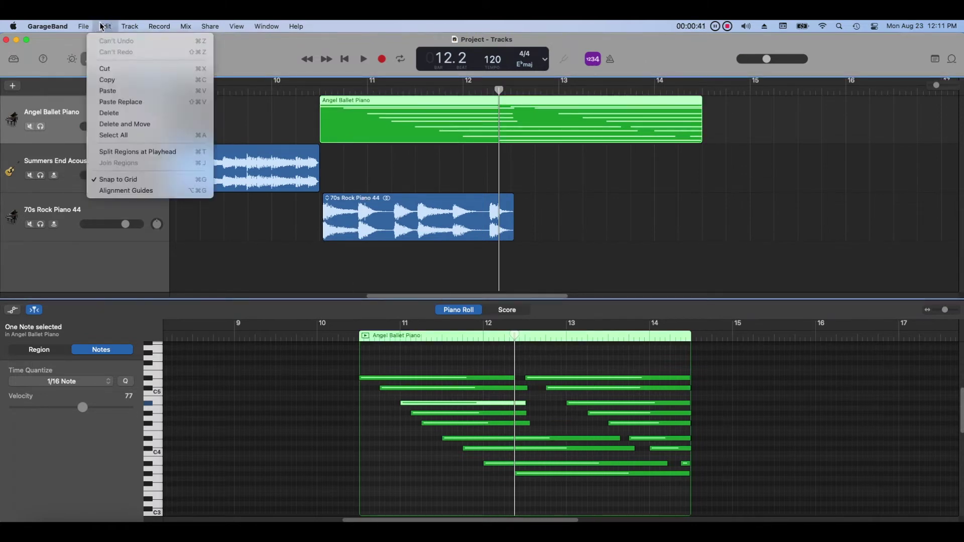
{"action": "left_click", "coordinate": [136, 150]}
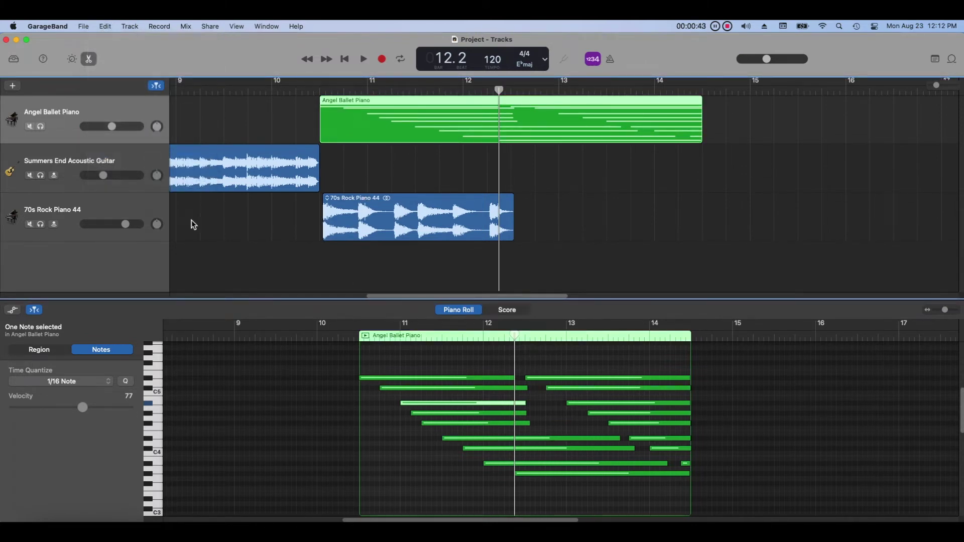
{"action": "left_click_drag", "start_coordinate": [545, 341], "coordinate": [609, 338]}
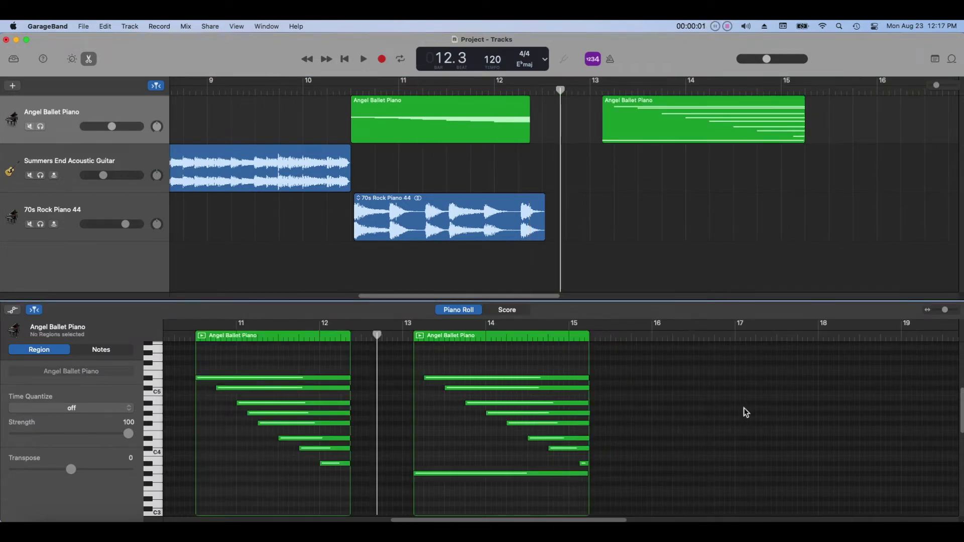
Extend the second Angel Ballet Piano region to about bar 17.5 and copy all the notes of the first region
{"action": "left_click", "coordinate": [593, 375]}
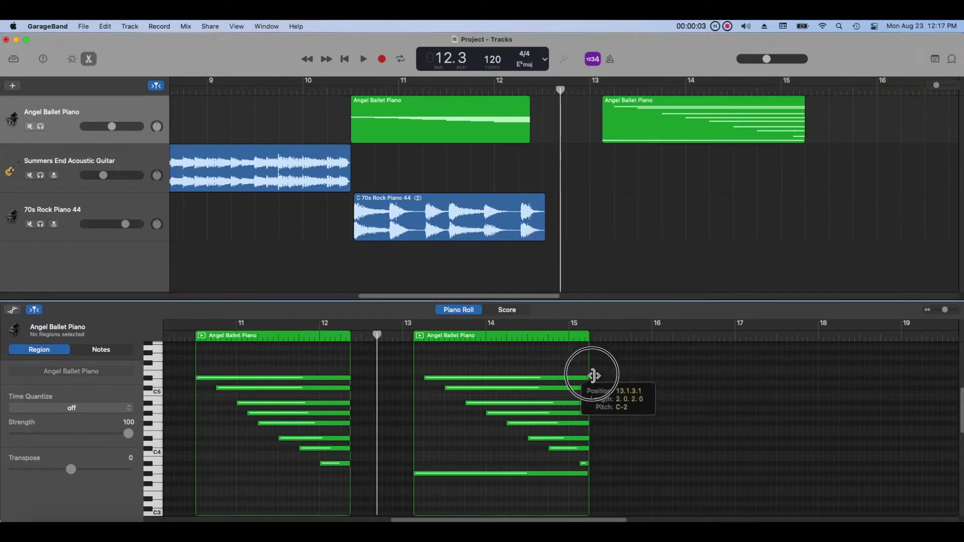
{"action": "left_click_drag", "start_coordinate": [592, 376], "coordinate": [785, 405]}
{"action": "left_click_drag", "start_coordinate": [289, 370], "coordinate": [334, 491]}
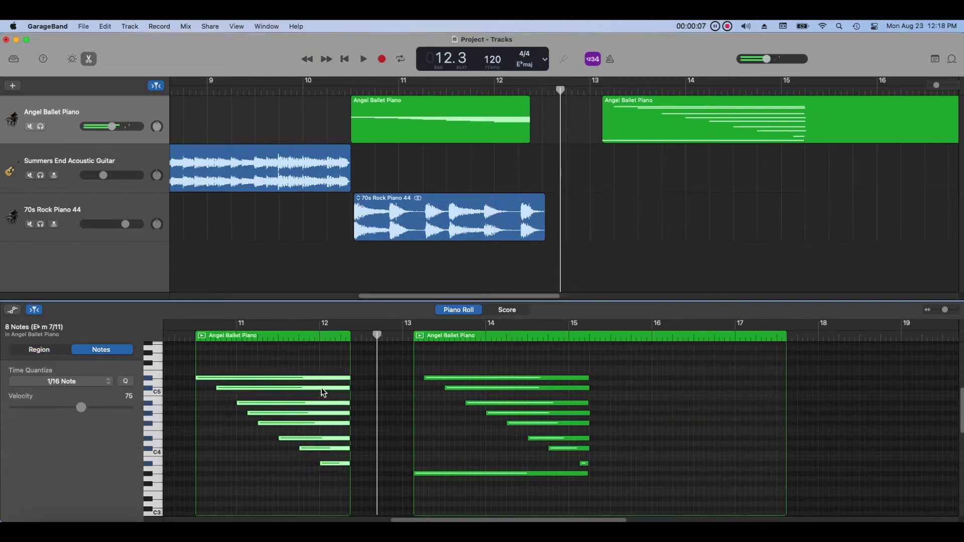
{"action": "left_click", "coordinate": [105, 26]}
{"action": "left_click", "coordinate": [115, 82]}
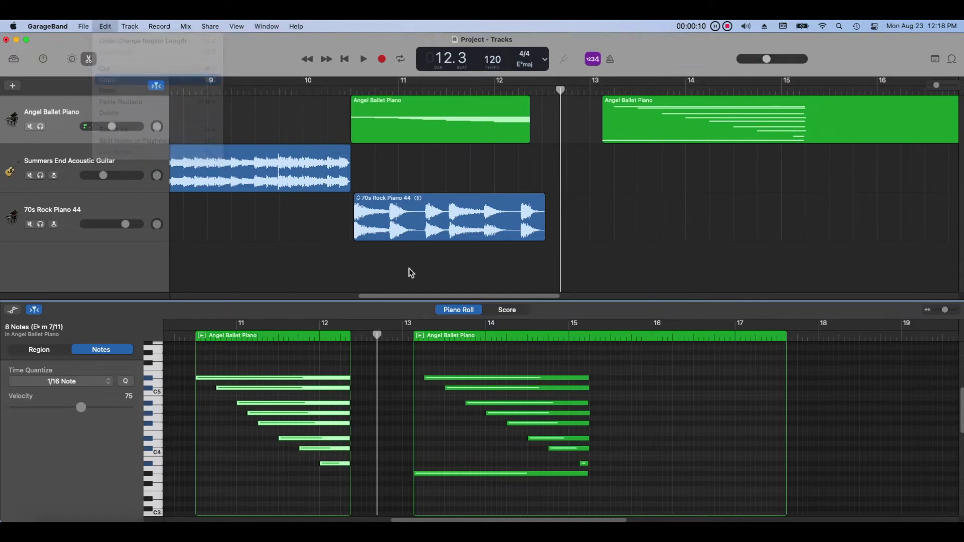
Paste the copied notes at position 15.2, directly after the existing notes in the second Angel Ballet Piano region
{"action": "left_click", "coordinate": [609, 327]}
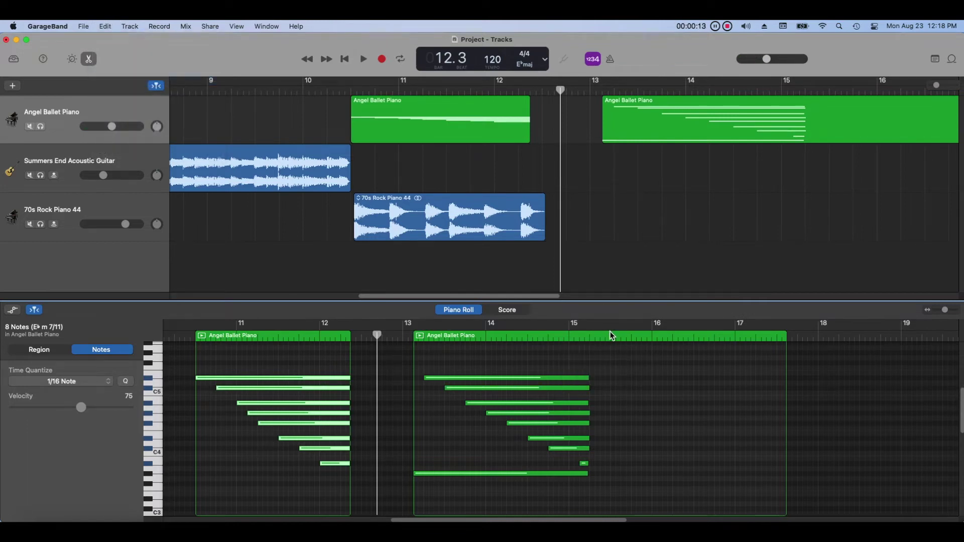
{"action": "left_click", "coordinate": [611, 330]}
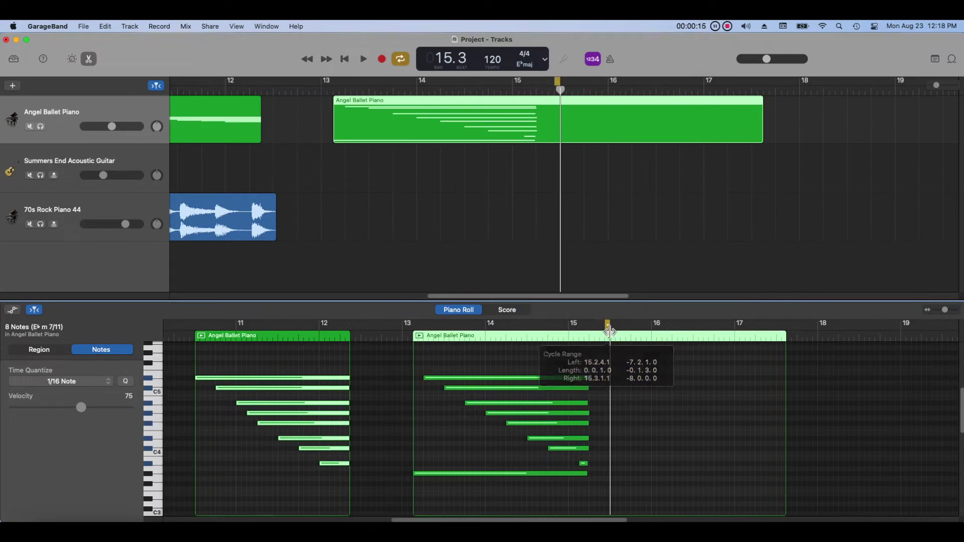
{"action": "left_click", "coordinate": [609, 329]}
{"action": "left_click", "coordinate": [590, 334]}
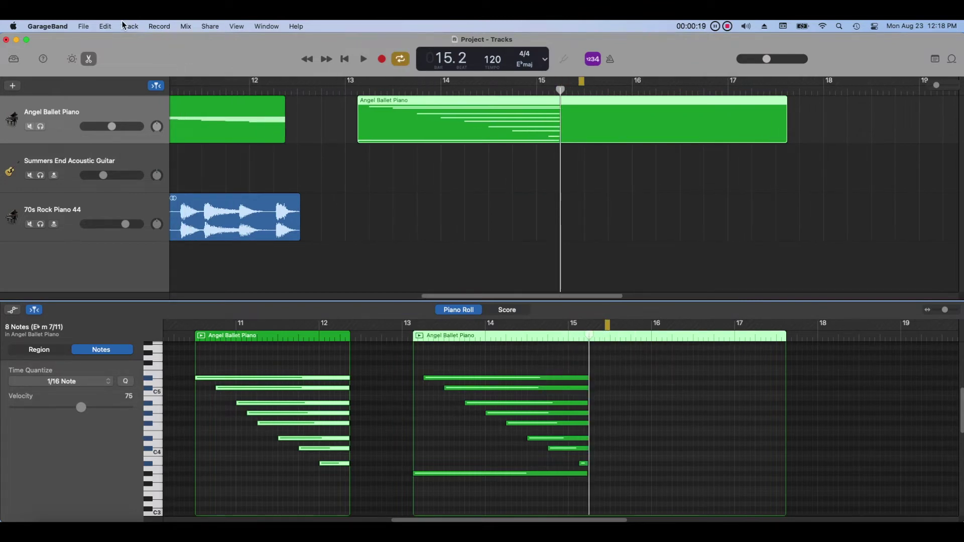
{"action": "left_click", "coordinate": [106, 26]}
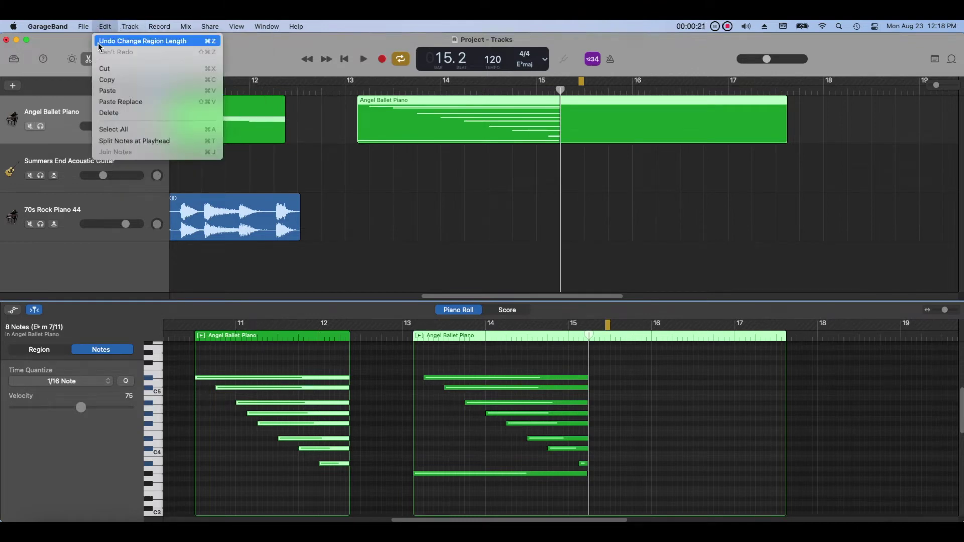
{"action": "left_click", "coordinate": [103, 91]}
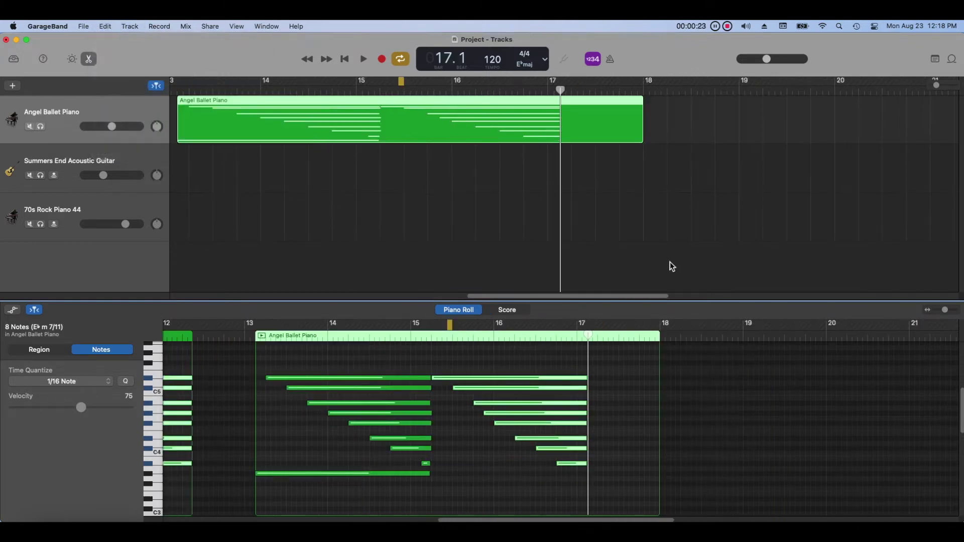
{"action": "left_click", "coordinate": [638, 377]}
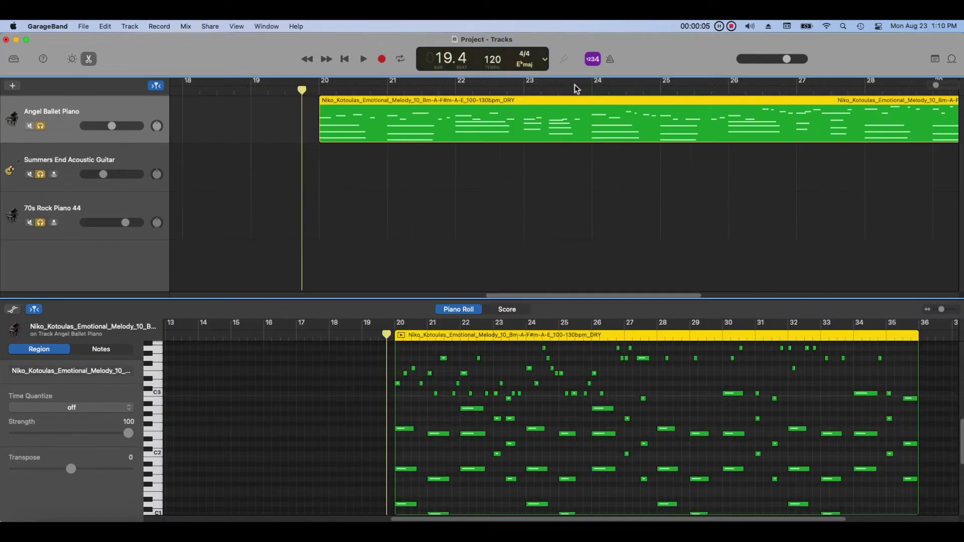
Split the Emotional Melody region at position 24.1 and move its first part earlier, to start at about bar 19
{"action": "left_click", "coordinate": [572, 86]}
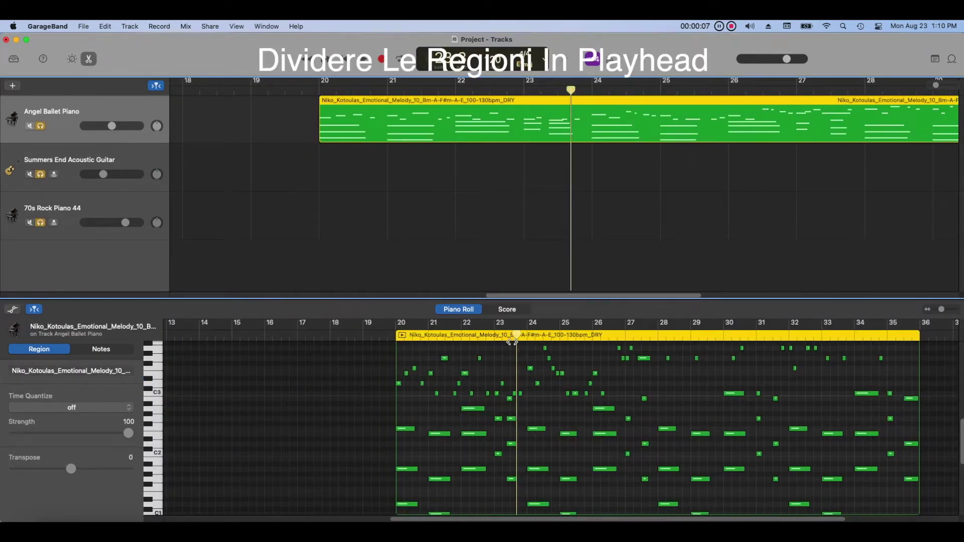
{"action": "left_click_drag", "start_coordinate": [515, 342], "coordinate": [528, 342]}
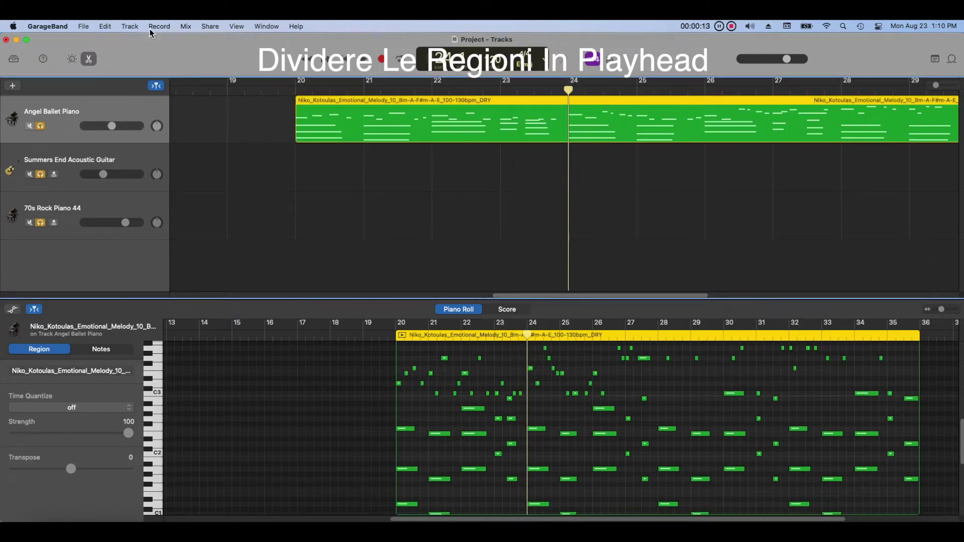
{"action": "left_click", "coordinate": [116, 26]}
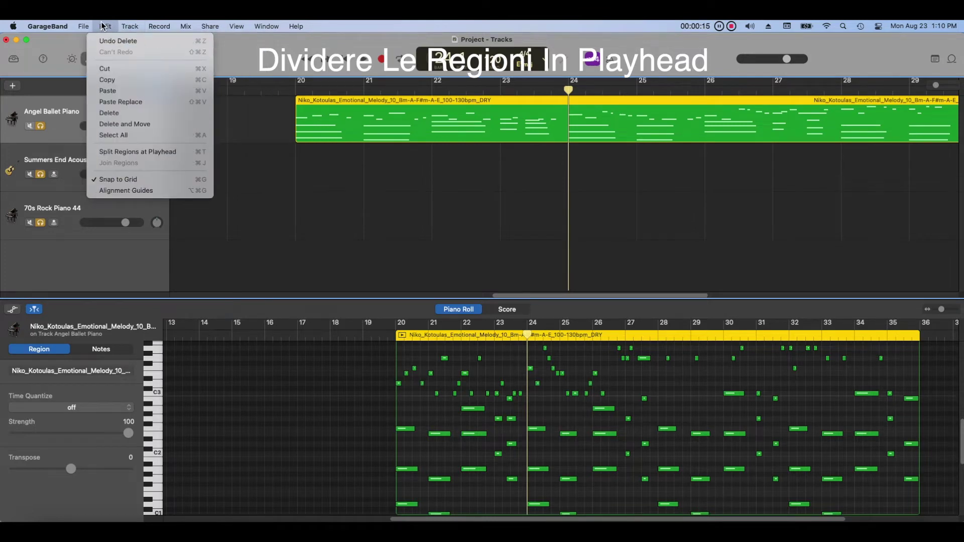
{"action": "left_click", "coordinate": [185, 156]}
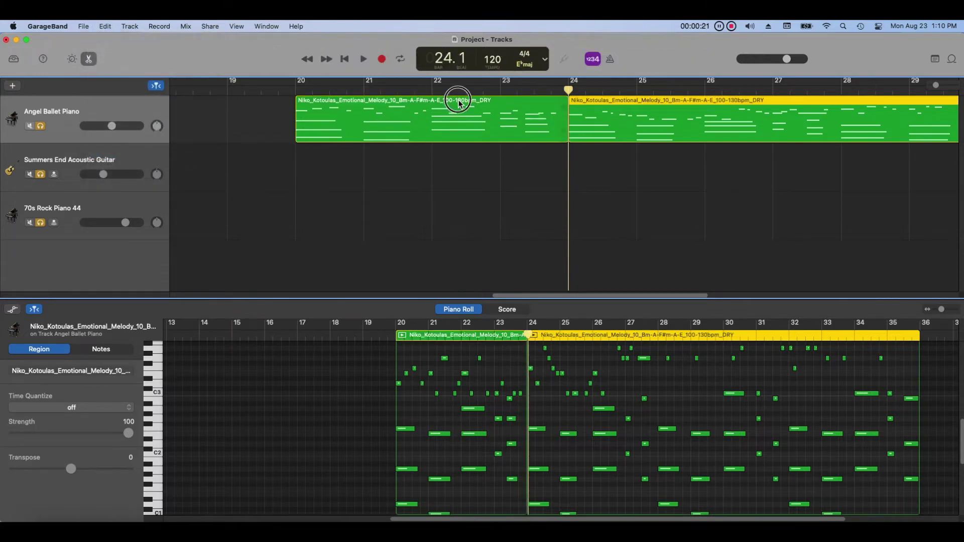
{"action": "left_click_drag", "start_coordinate": [458, 103], "coordinate": [402, 100]}
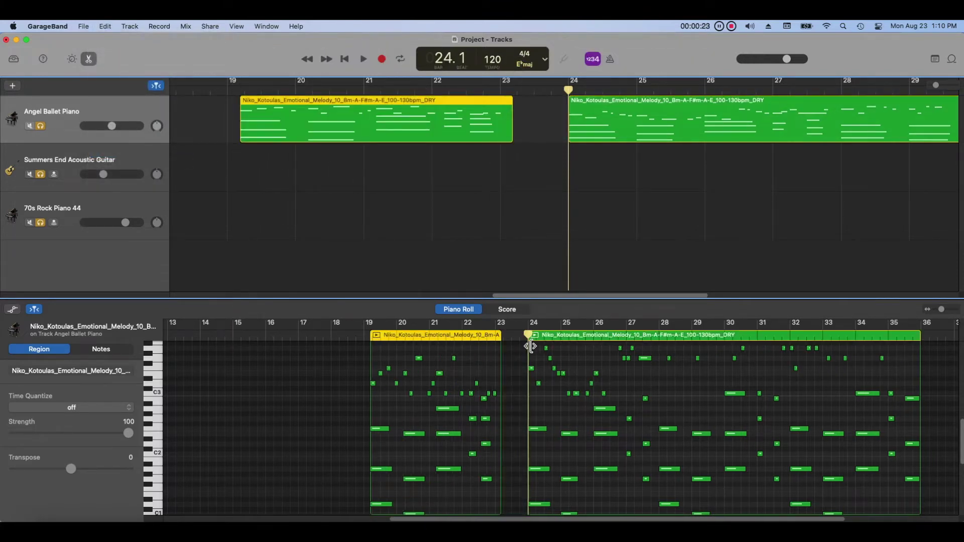
{"action": "left_click_drag", "start_coordinate": [530, 347], "coordinate": [593, 360]}
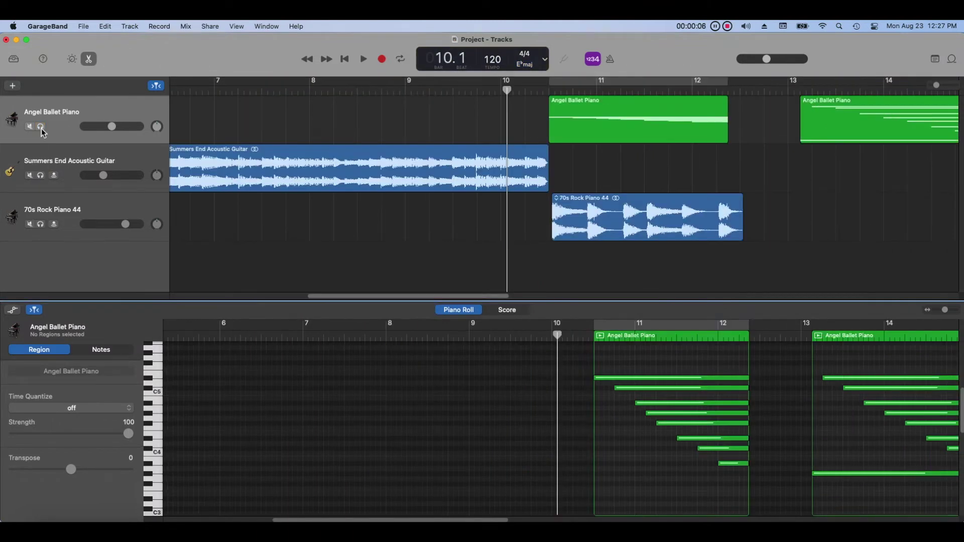
Solo the Angel Ballet Piano track and play its first region with the cycle loop turned on
{"action": "left_click", "coordinate": [41, 127]}
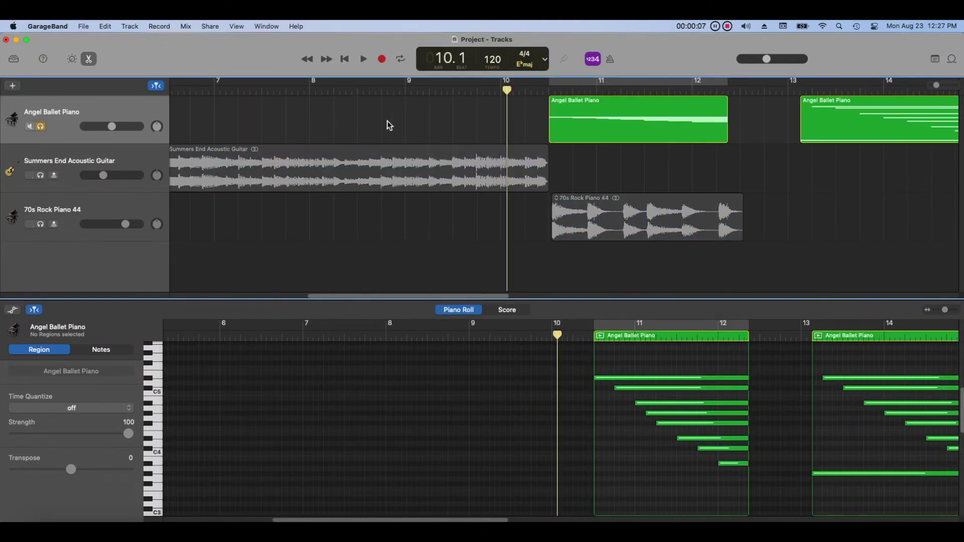
{"action": "left_click", "coordinate": [405, 60]}
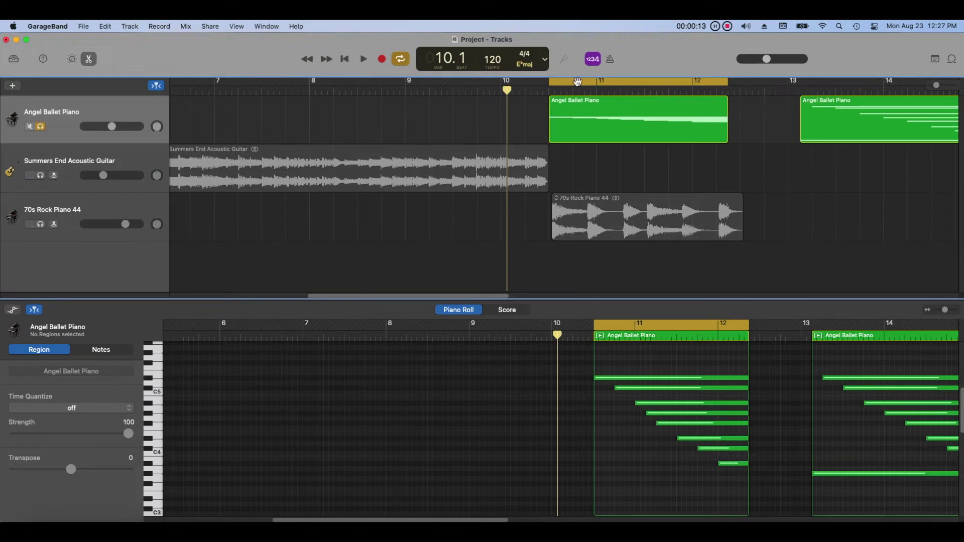
{"action": "left_click", "coordinate": [366, 59]}
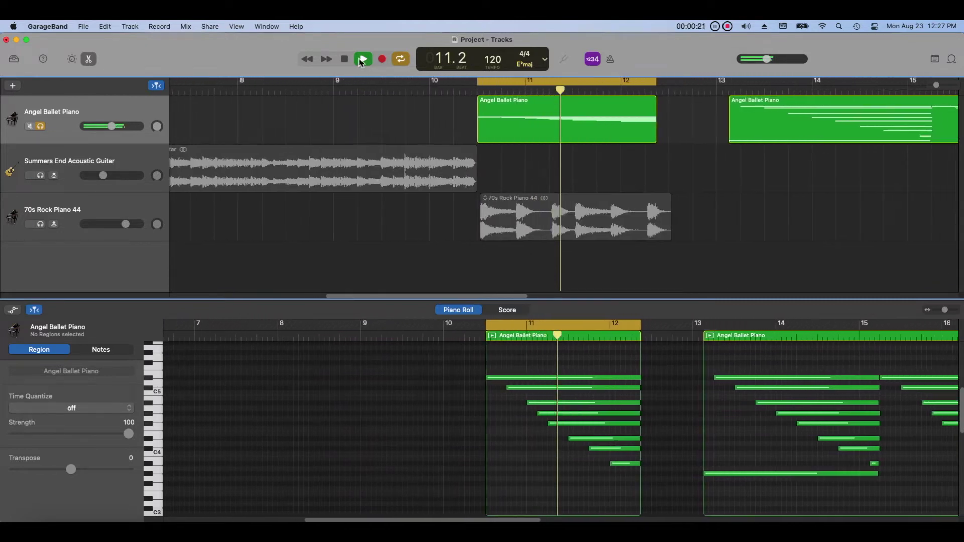
Extend the end of the cycle area to about bar 14.8 and play the looped section briefly
{"action": "left_click", "coordinate": [346, 59]}
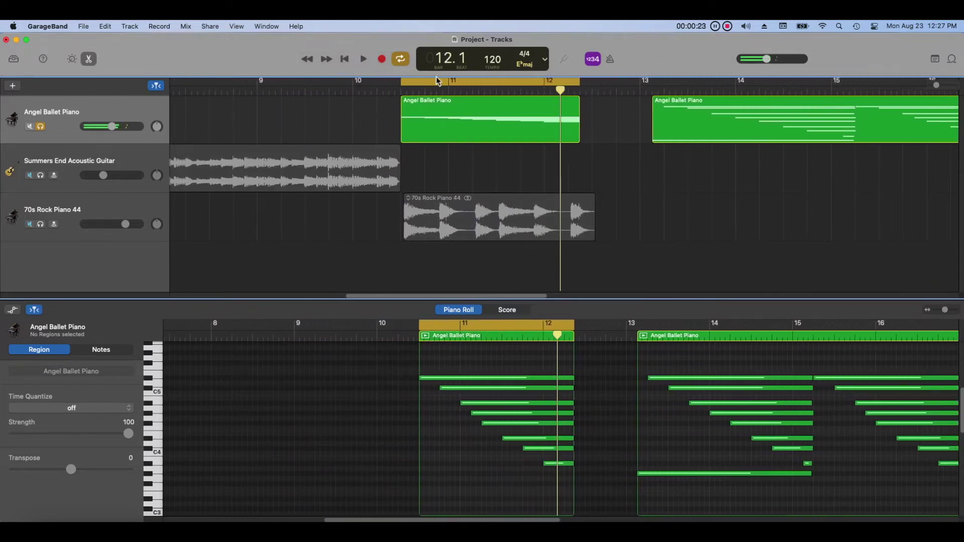
{"action": "left_click_drag", "start_coordinate": [583, 87], "coordinate": [818, 90]}
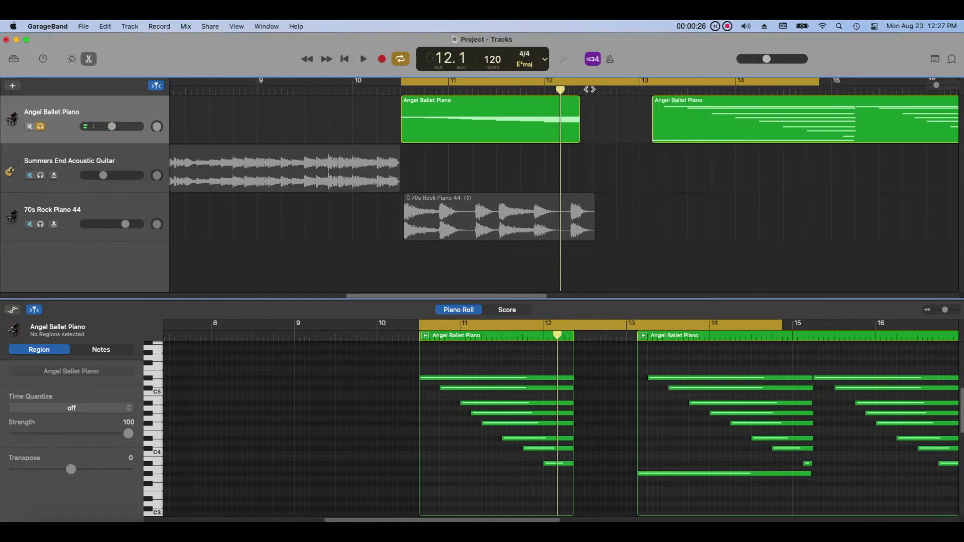
{"action": "left_click", "coordinate": [360, 60]}
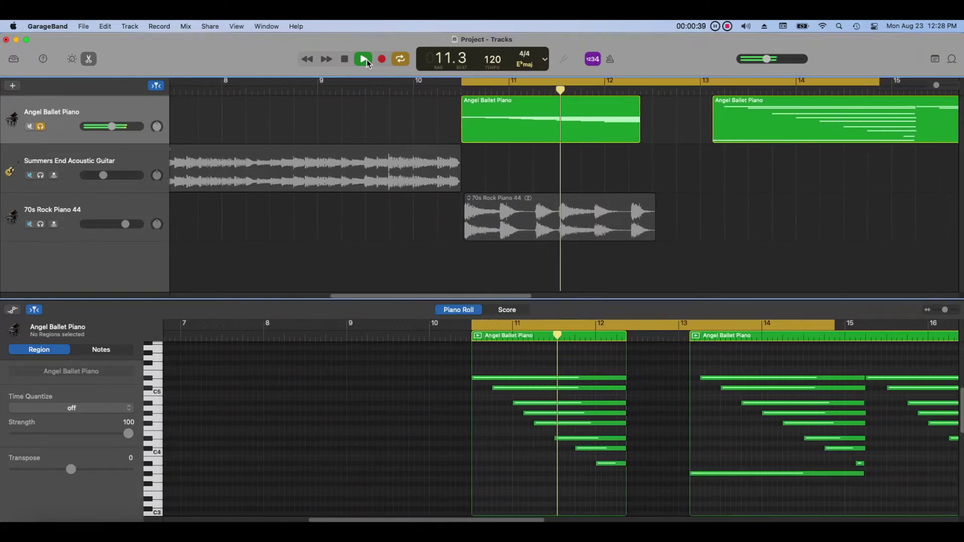
{"action": "left_click", "coordinate": [367, 60]}
Shift the whole cycle area earlier, to about bars 7.5 to 11.8, and play the looped section
{"action": "left_click_drag", "start_coordinate": [588, 95], "coordinate": [297, 106]}
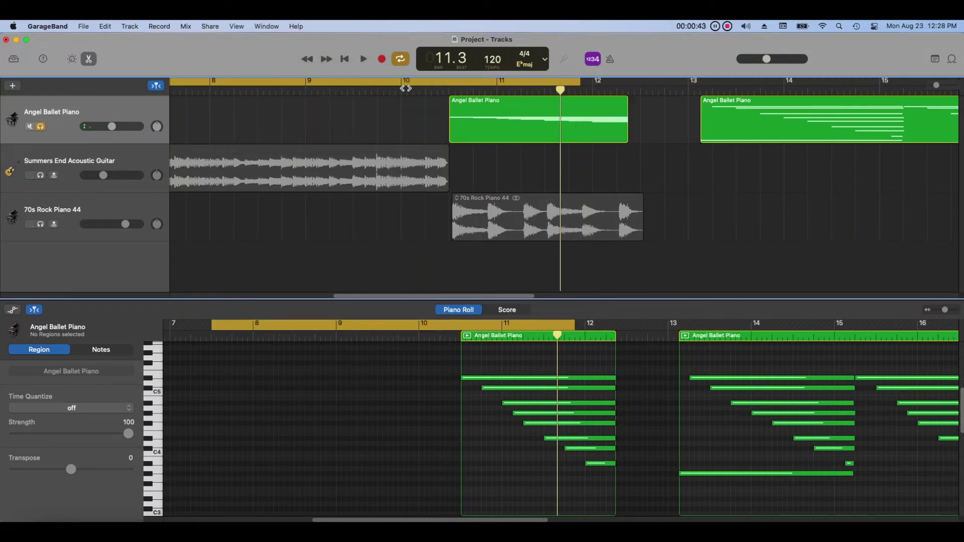
{"action": "left_click", "coordinate": [364, 59]}
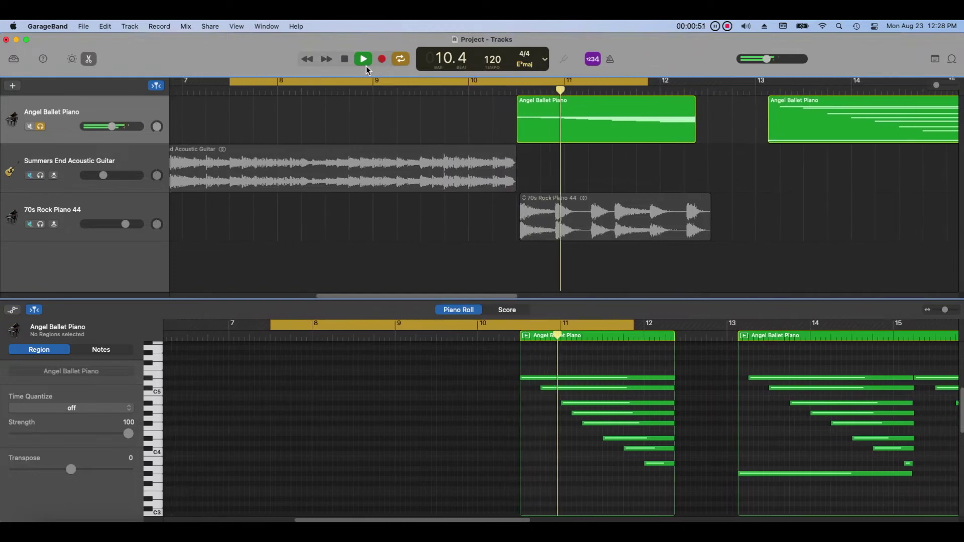
{"action": "left_click", "coordinate": [346, 59]}
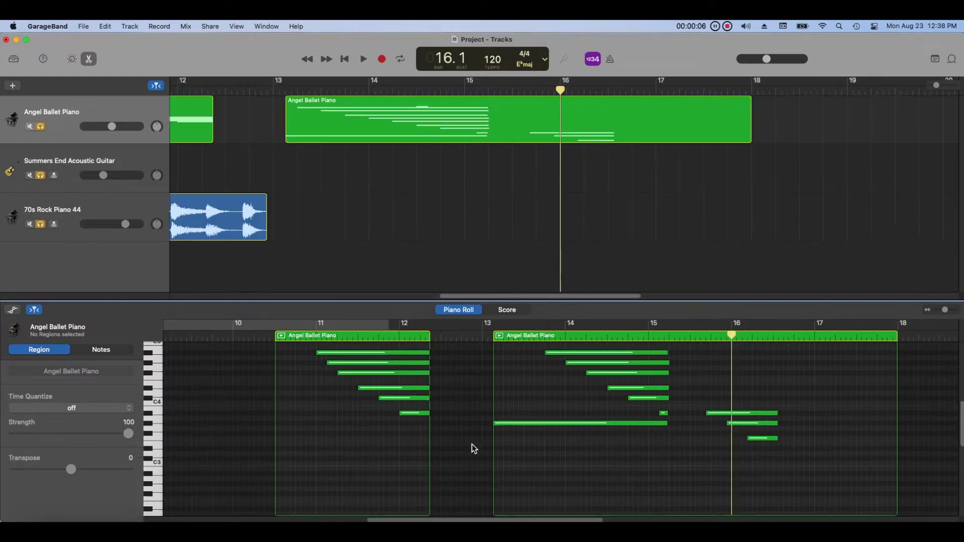
Show the Angel Ballet Piano regions as notation and insert an eighth note in each, the first region's at 10.4.1.1 on G3
{"action": "left_click", "coordinate": [506, 310]}
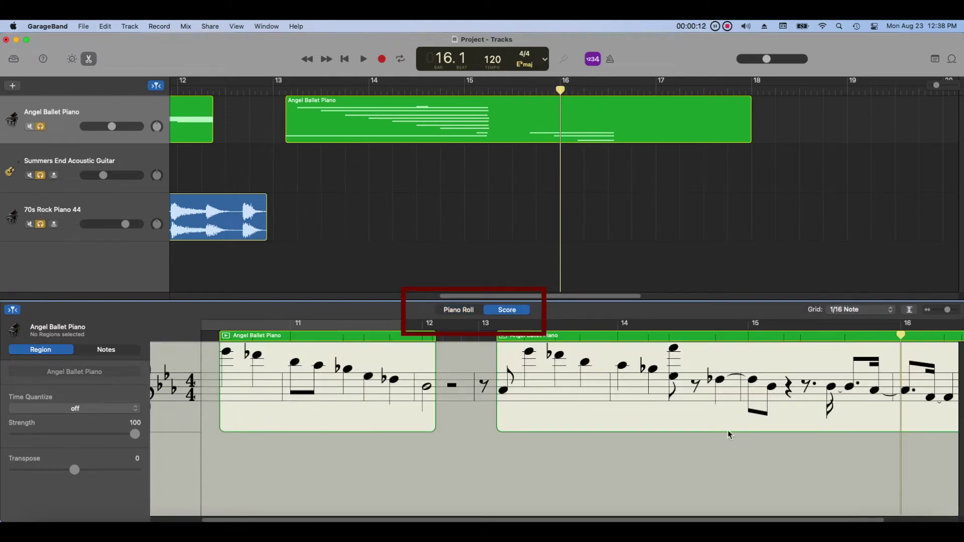
{"action": "left_click", "coordinate": [131, 352]}
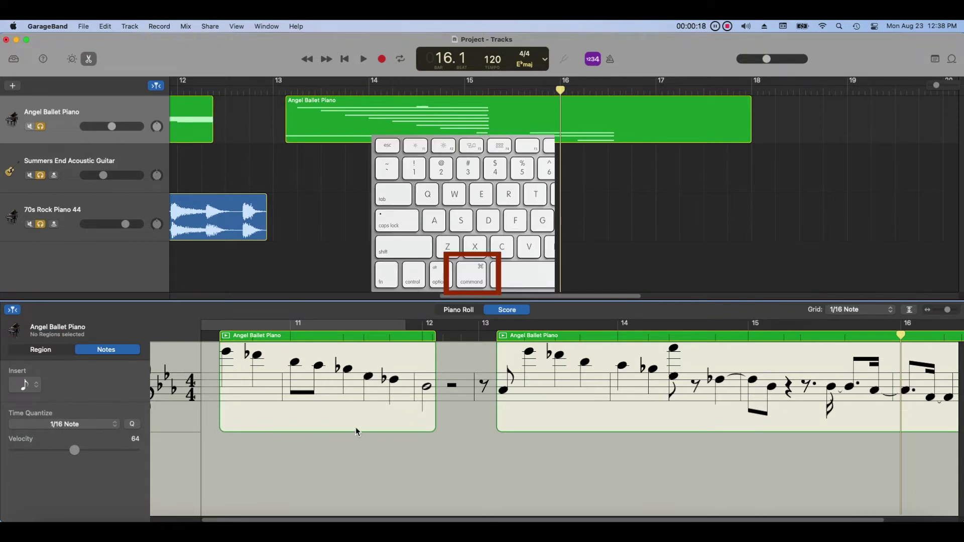
{"action": "left_click", "coordinate": [591, 393], "text": "super"}
{"action": "left_click", "coordinate": [256, 393], "text": "super"}
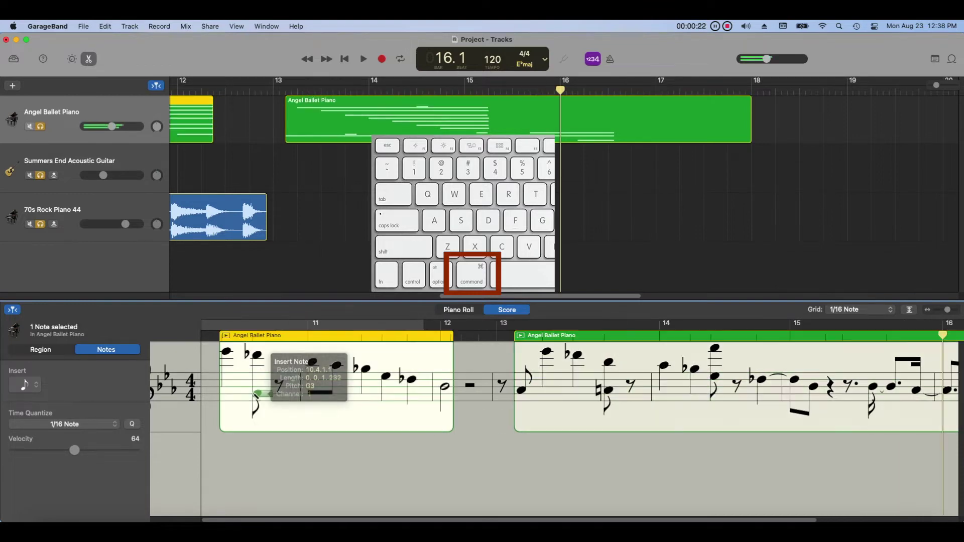
Change the inserted note value to a sixteenth note and add one such note to each Angel Ballet Piano region
{"action": "left_click", "coordinate": [30, 393]}
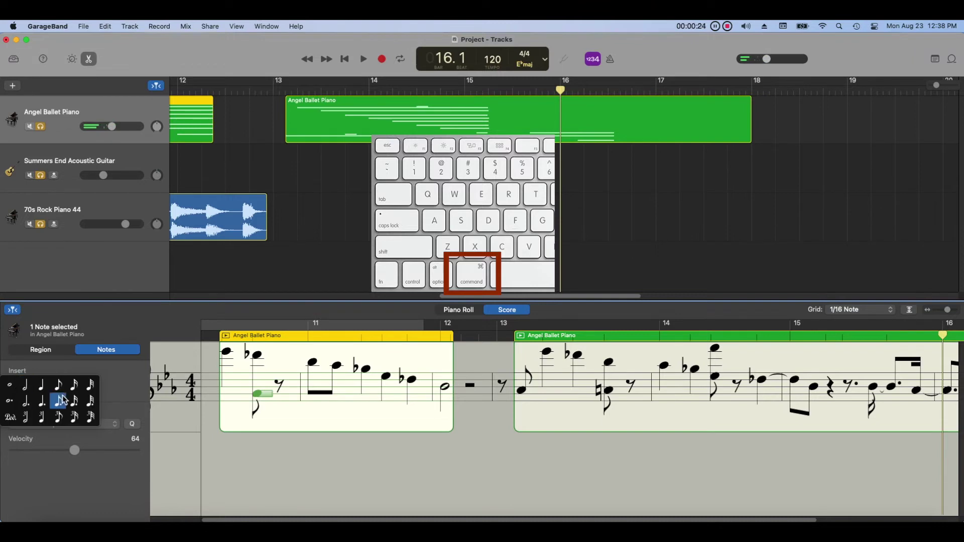
{"action": "left_click", "coordinate": [71, 400]}
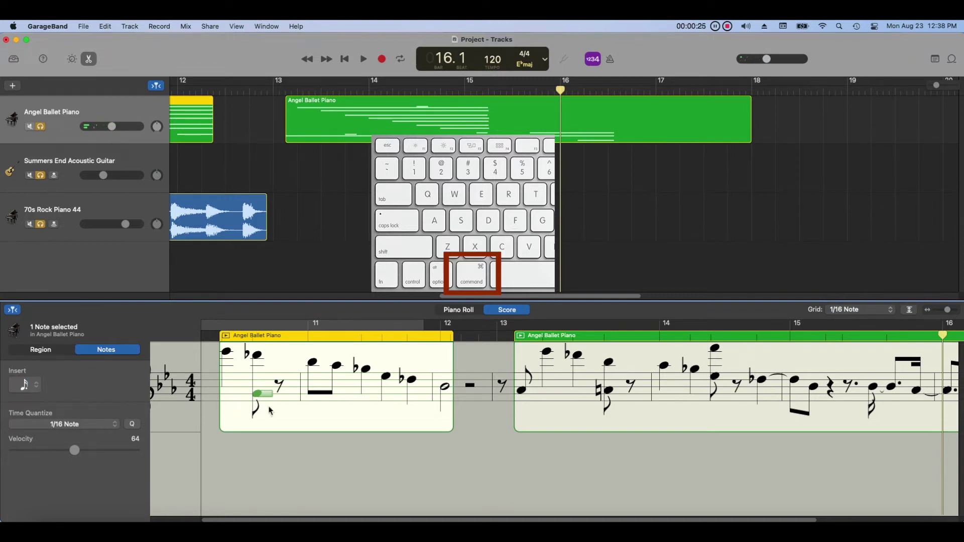
{"action": "left_click", "coordinate": [355, 408], "text": "super"}
{"action": "left_click", "coordinate": [609, 376], "text": "super"}
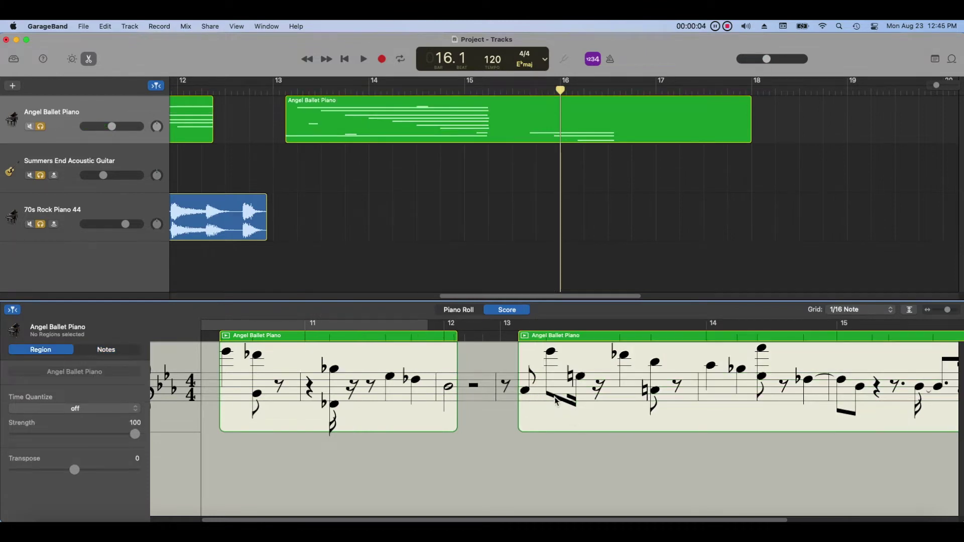
In the score, move the beamed notes early in the second region to about bar 14 and a first-region note earlier and higher
{"action": "left_click_drag", "start_coordinate": [556, 398], "coordinate": [713, 395]}
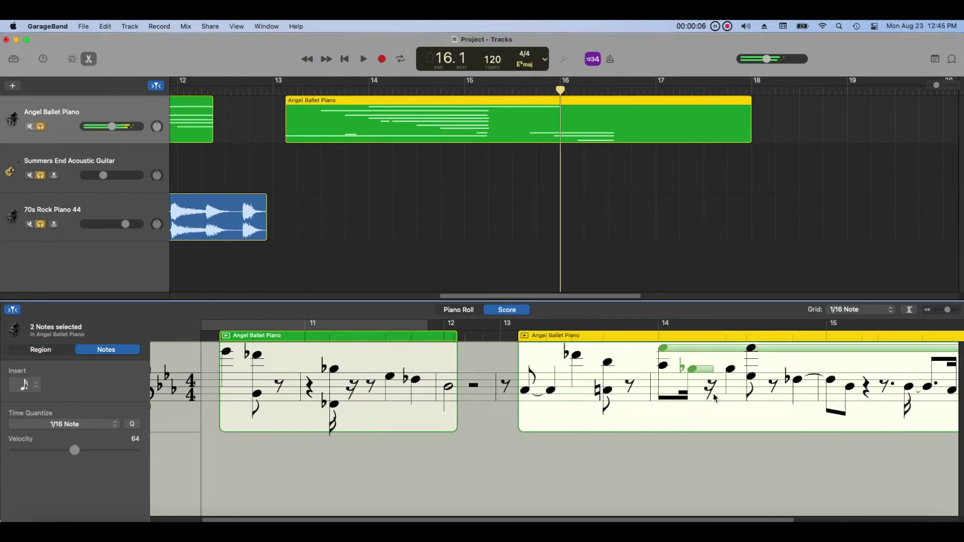
{"action": "left_click_drag", "start_coordinate": [391, 378], "coordinate": [356, 352]}
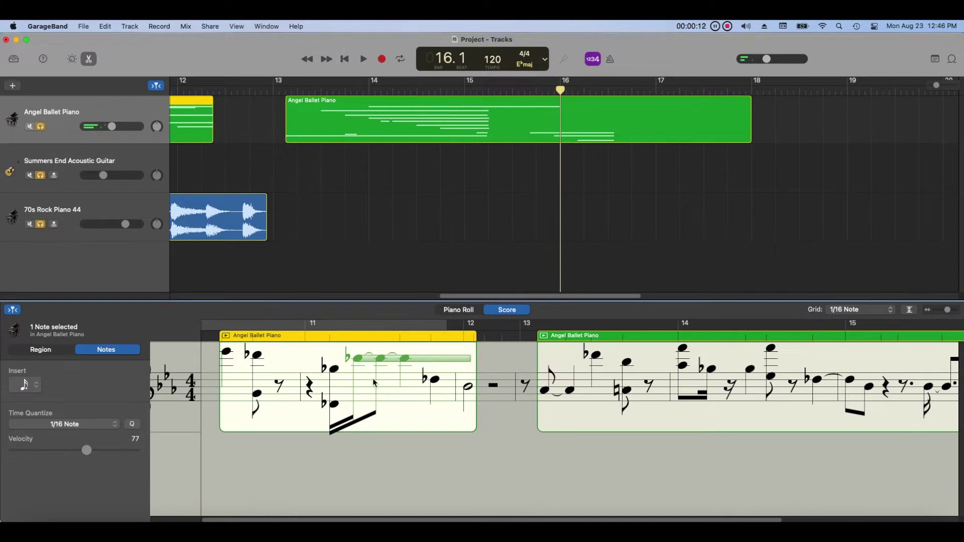
Delete the moved note, the G3 note at 10.4.1.1 and the upper note after bar 11 from the first region's score
{"action": "key", "text": "Delete"}
{"action": "left_click", "coordinate": [253, 394]}
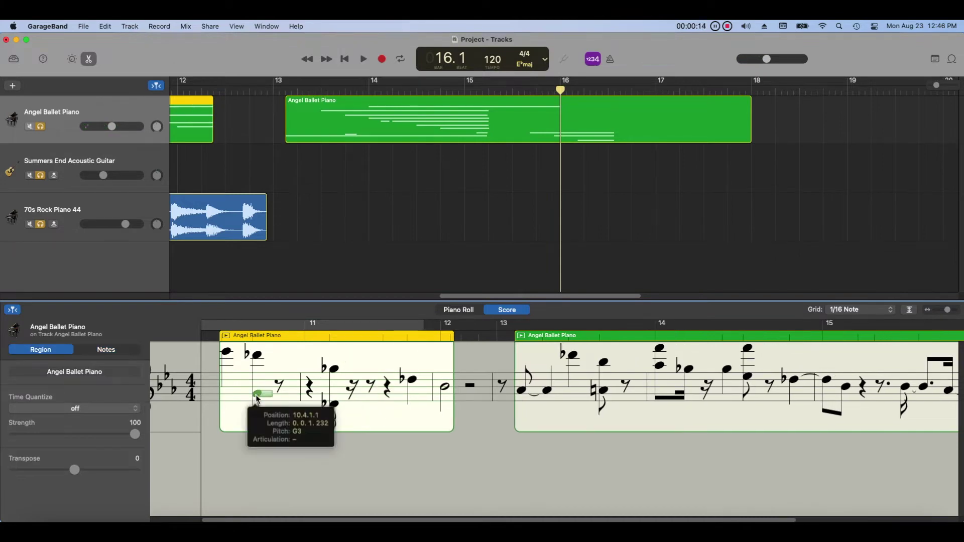
{"action": "key", "text": "Delete"}
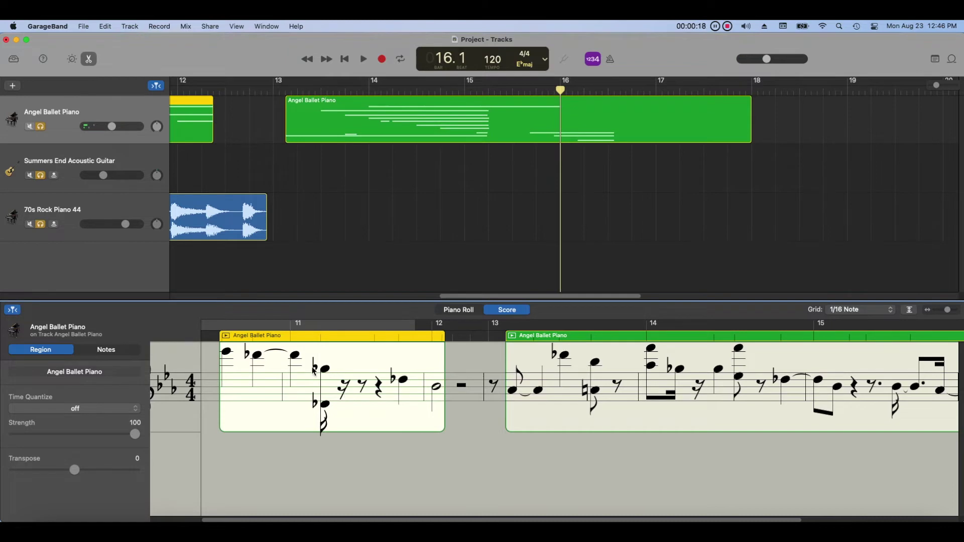
{"action": "left_click", "coordinate": [324, 370]}
{"action": "key", "text": "Delete"}
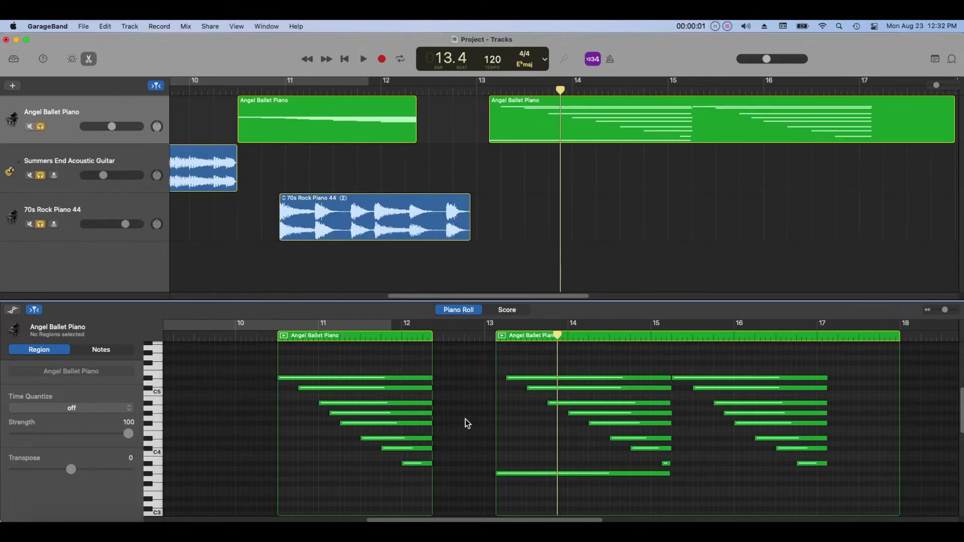
In the Piano Roll, move the three lowest notes of the second region's pasted group lower and slightly earlier
{"action": "left_click", "coordinate": [757, 372]}
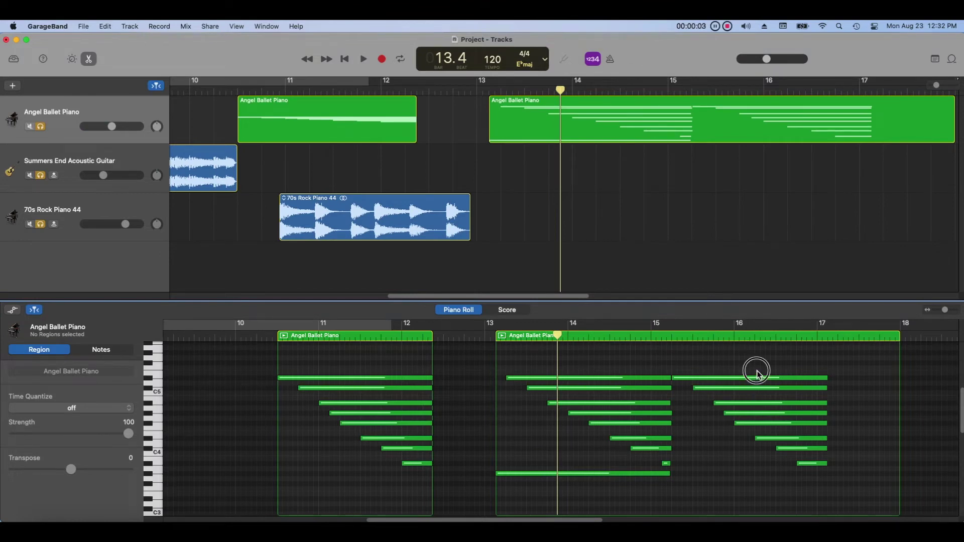
{"action": "left_click_drag", "start_coordinate": [757, 372], "coordinate": [756, 489]}
{"action": "left_click", "coordinate": [824, 458]}
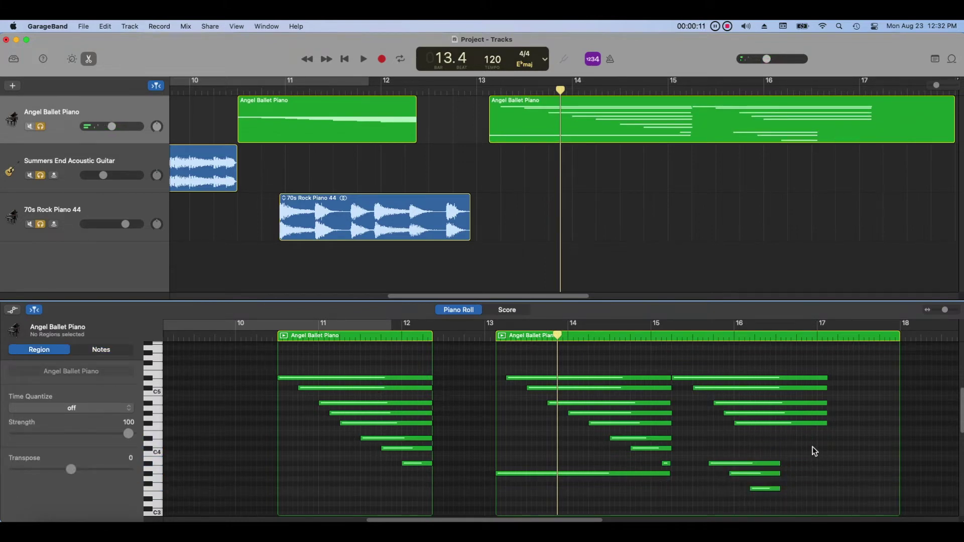
Delete the five remaining upper notes of the pasted group in the second Angel Ballet Piano region
{"action": "left_click_drag", "start_coordinate": [808, 448], "coordinate": [788, 376]}
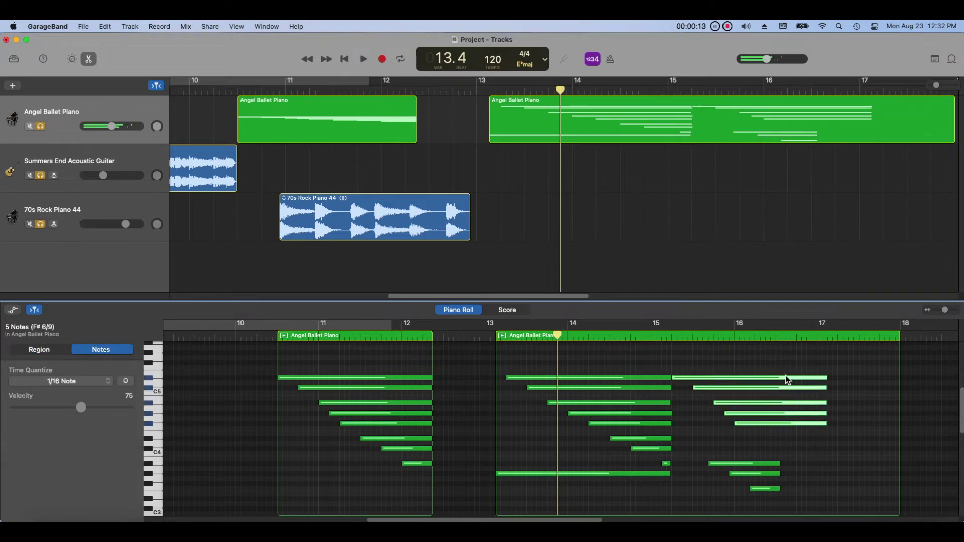
{"action": "right_click", "coordinate": [787, 381]}
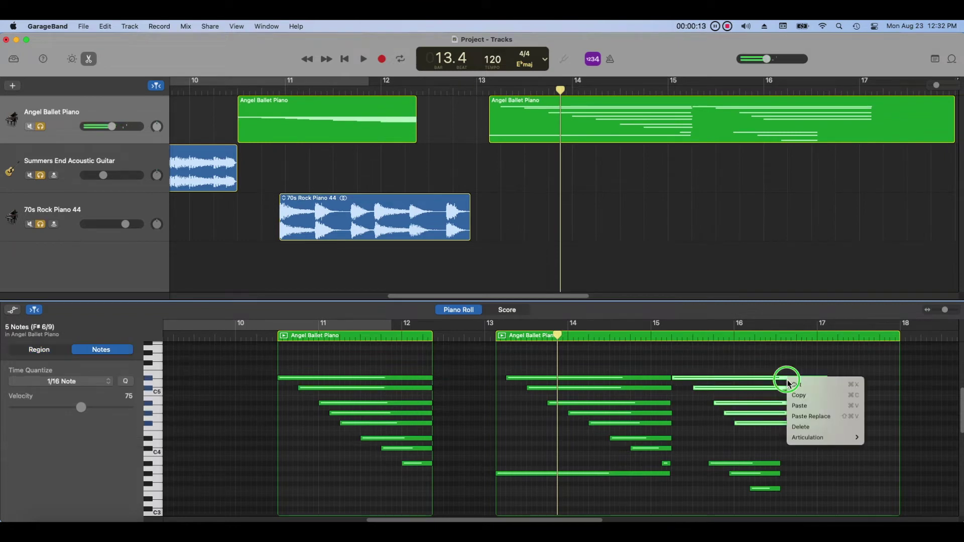
{"action": "left_click", "coordinate": [852, 429]}
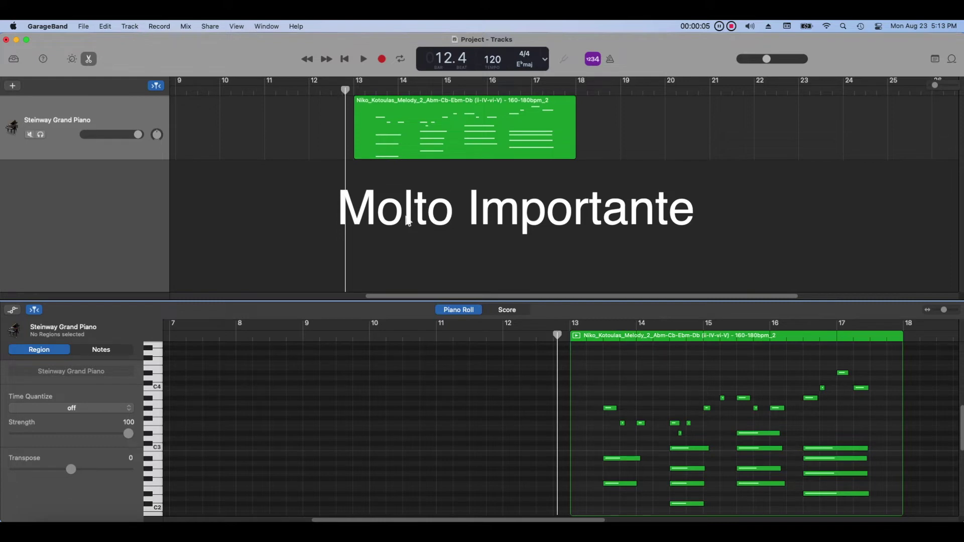
Play the Steinway Grand Piano melody region and split it at position 14.3
{"action": "left_click", "coordinate": [364, 60]}
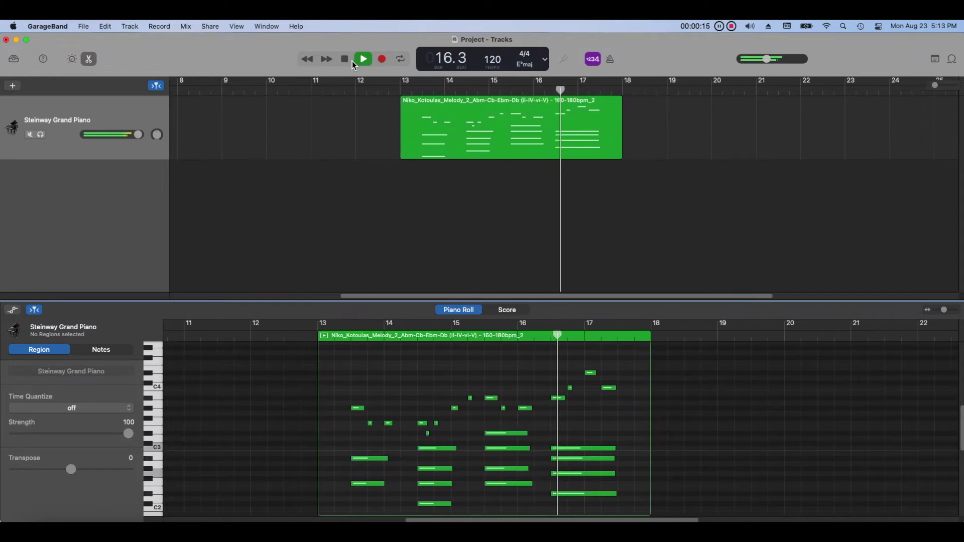
{"action": "left_click", "coordinate": [345, 59]}
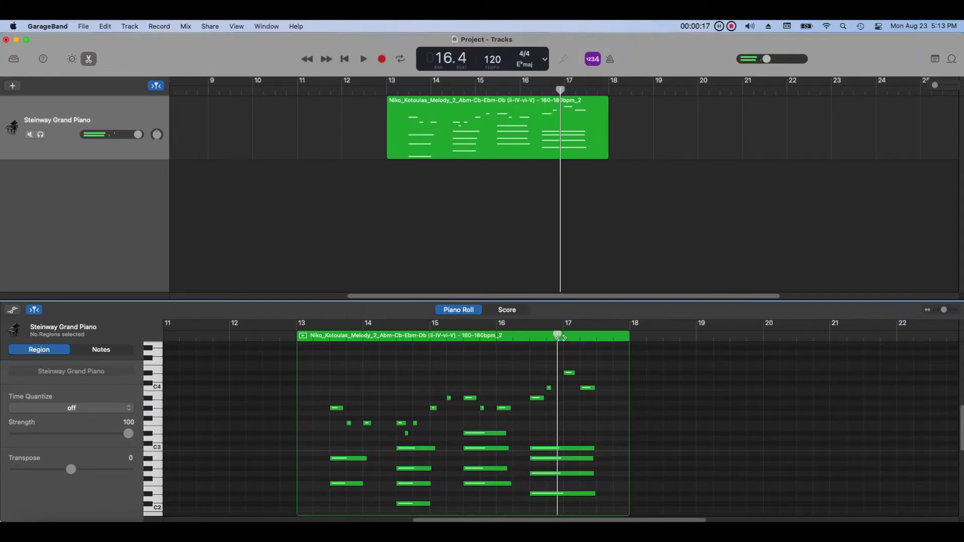
{"action": "left_click", "coordinate": [560, 337]}
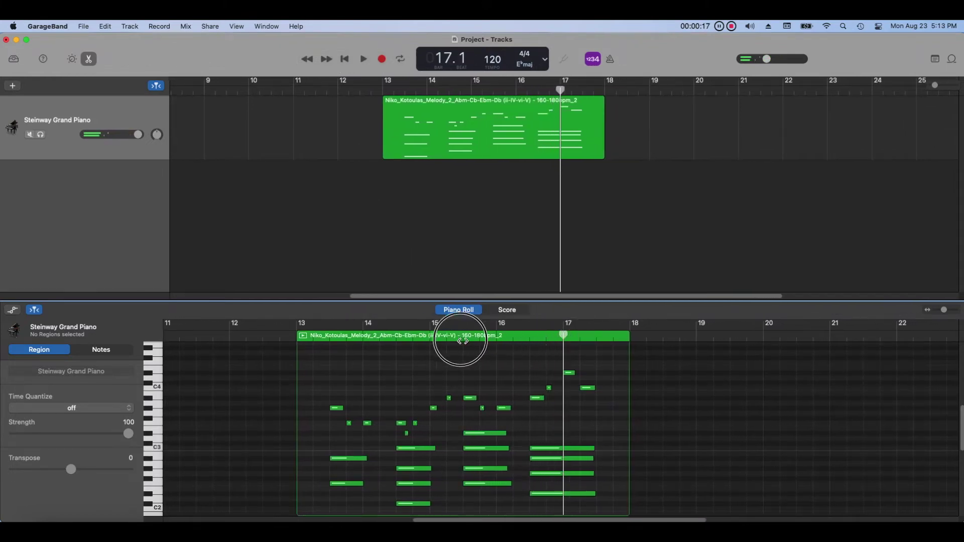
{"action": "left_click", "coordinate": [401, 338]}
{"action": "left_click", "coordinate": [399, 338]}
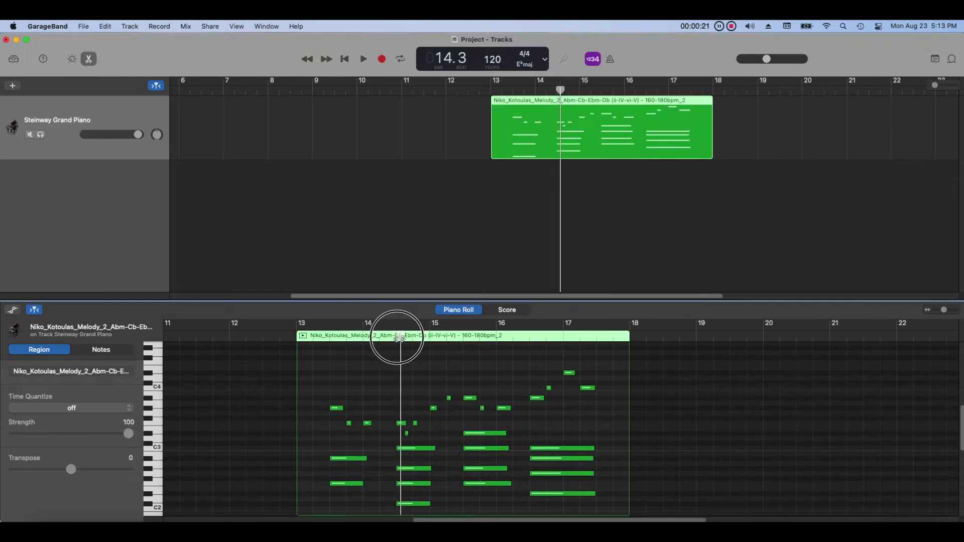
{"action": "left_click", "coordinate": [547, 153]}
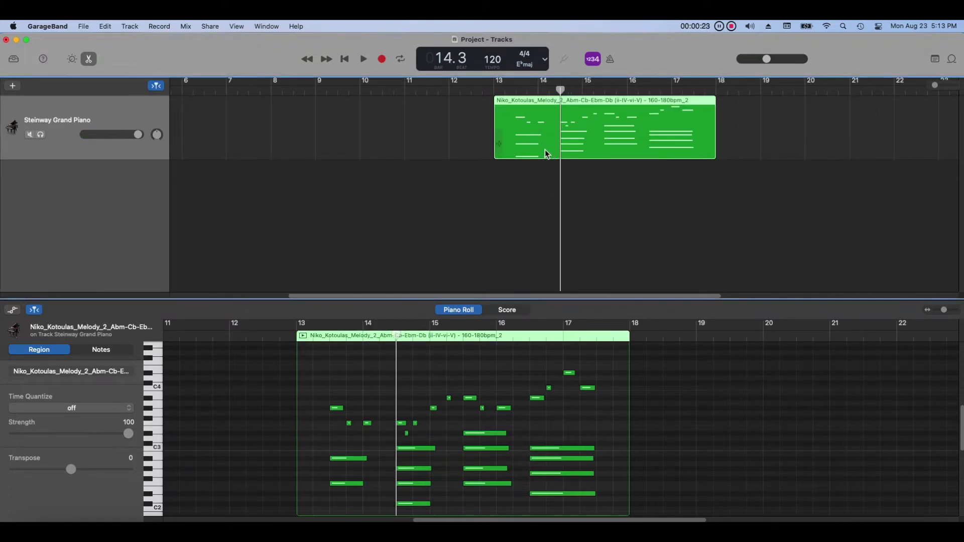
{"action": "left_click", "coordinate": [109, 27]}
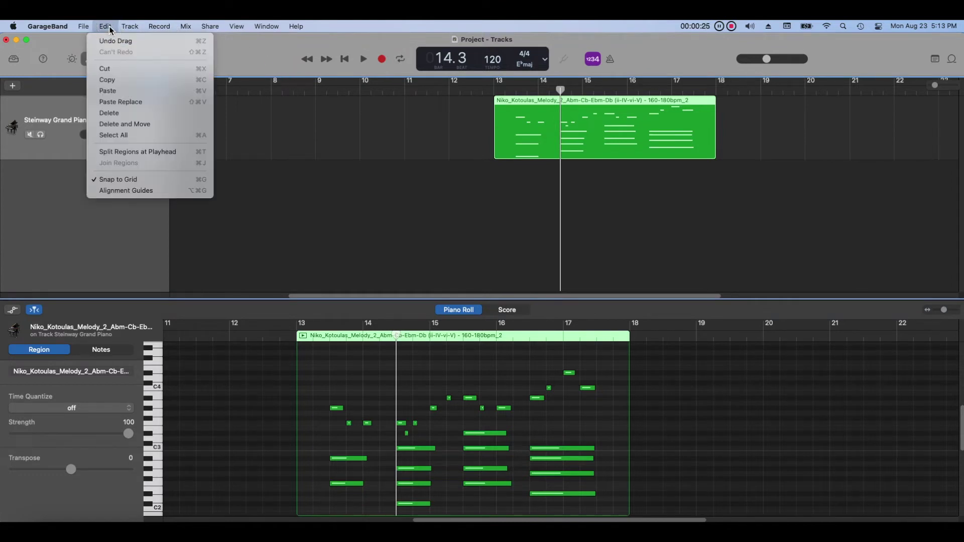
{"action": "left_click", "coordinate": [136, 151]}
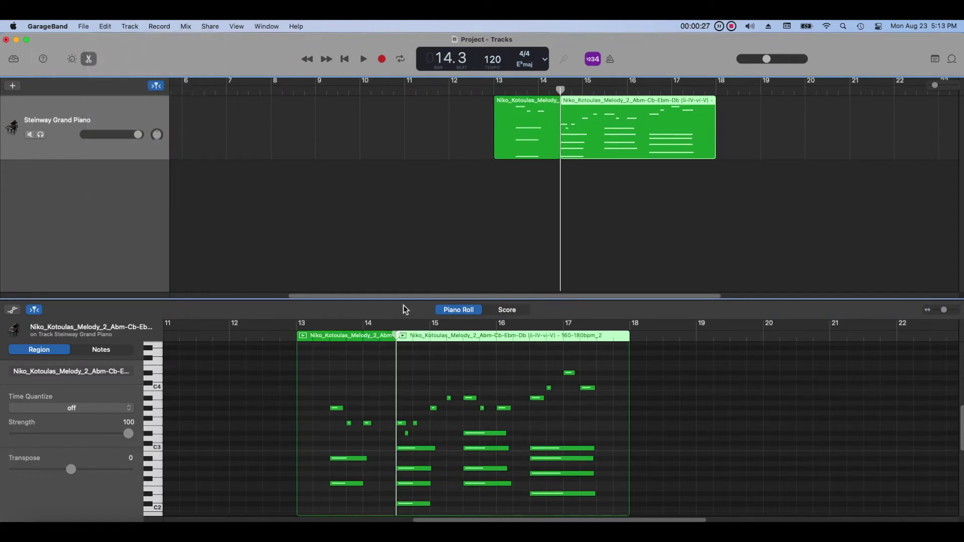
Move the second part of the split melody to start at bar 15 and shorten the first part to end at about 14.2
{"action": "left_click_drag", "start_coordinate": [428, 335], "coordinate": [461, 343]}
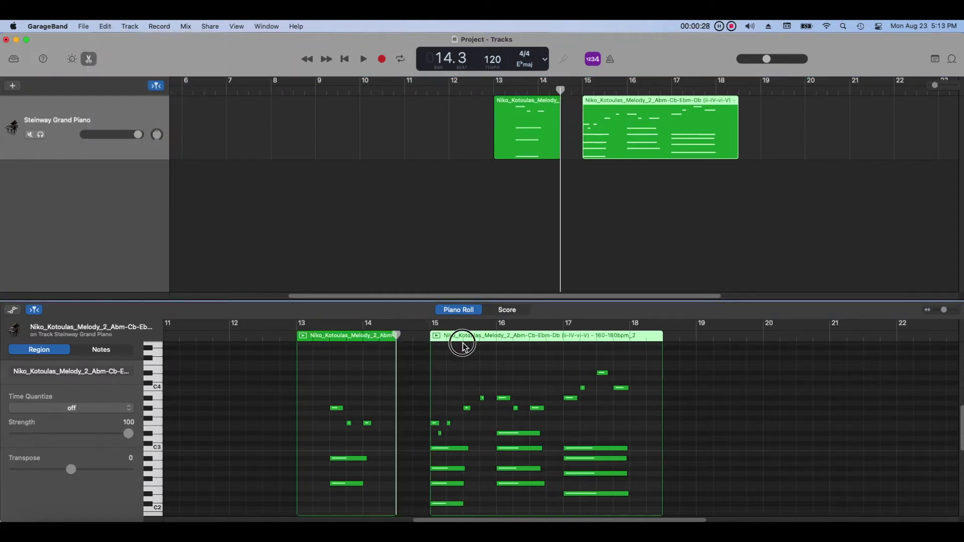
{"action": "left_click", "coordinate": [395, 379]}
{"action": "left_click_drag", "start_coordinate": [396, 380], "coordinate": [383, 384]}
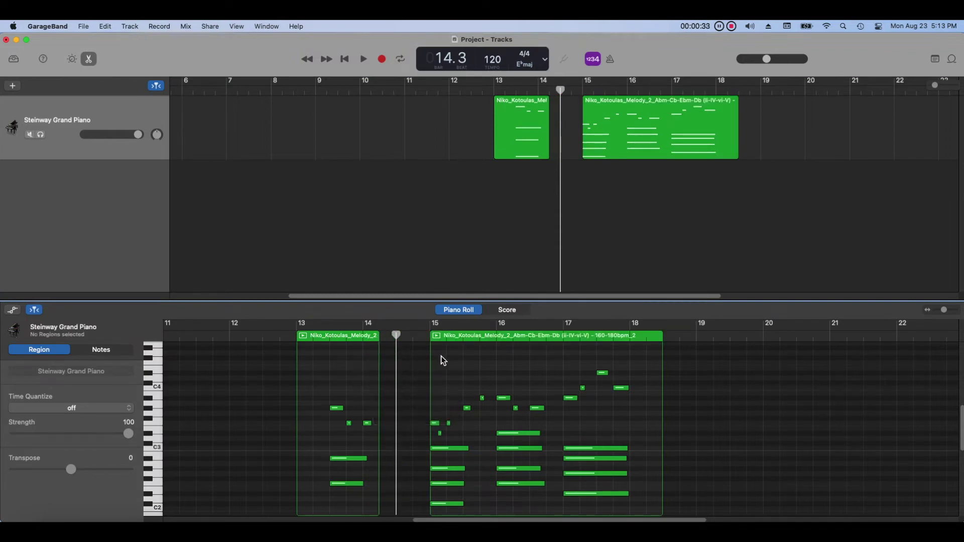
Place the playhead at 12.4 and move the second melody part back so it directly follows the shortened first part
{"action": "left_click", "coordinate": [280, 337]}
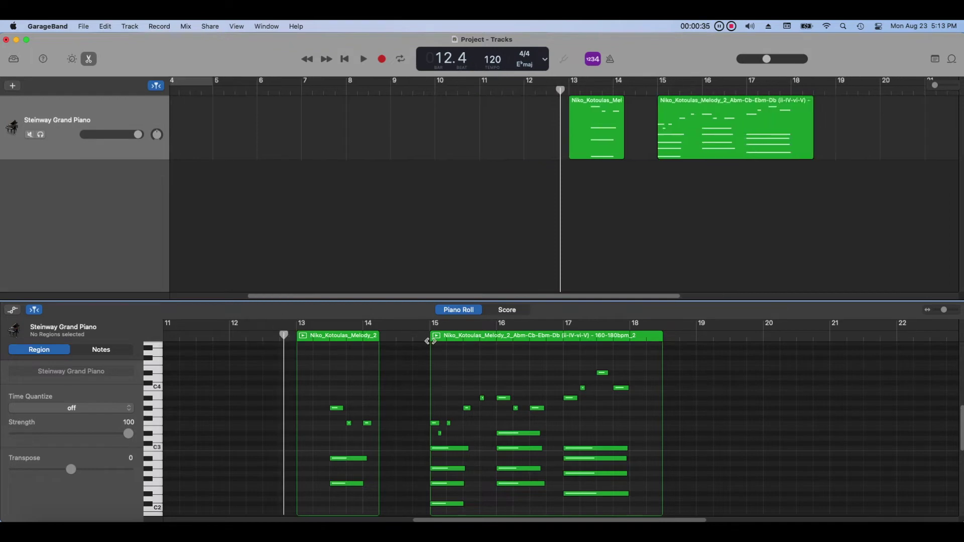
{"action": "left_click_drag", "start_coordinate": [445, 342], "coordinate": [400, 343]}
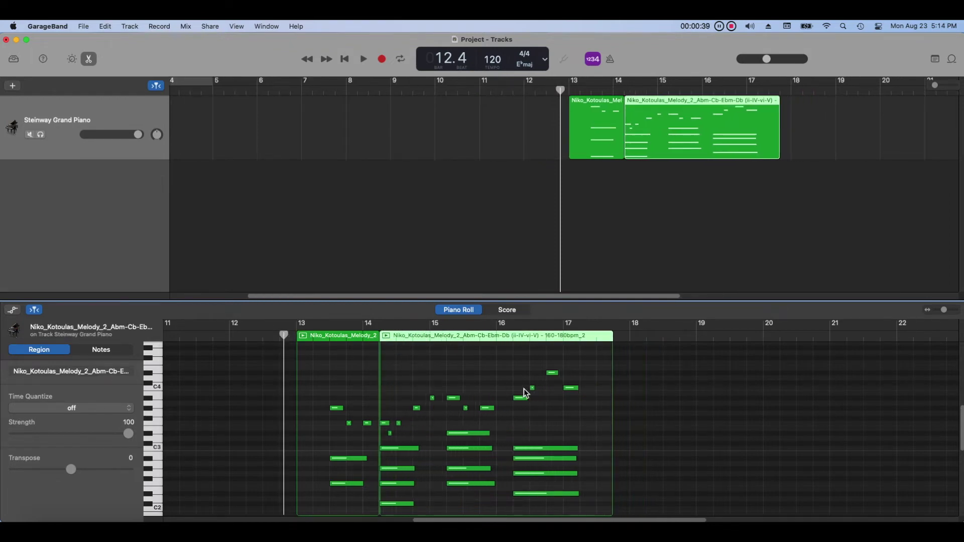
Play back the two melody regions on the Steinway Grand Piano track, stop, and play them again
{"action": "left_click", "coordinate": [364, 59]}
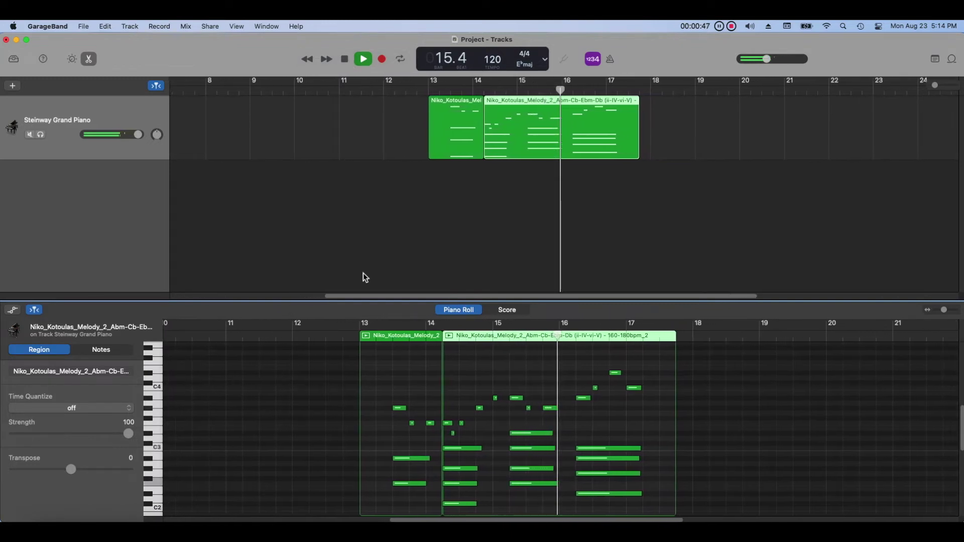
{"action": "left_click", "coordinate": [343, 59]}
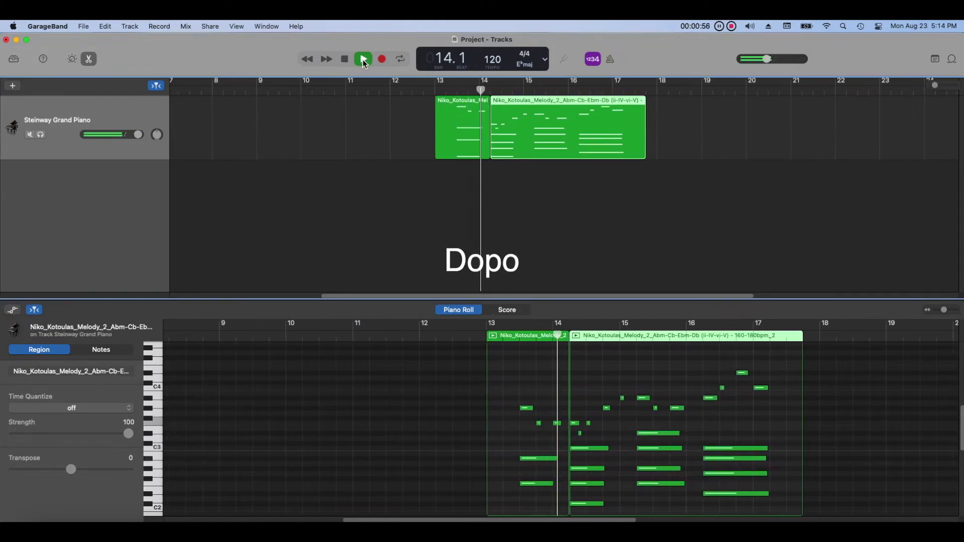
{"action": "left_click", "coordinate": [363, 60]}
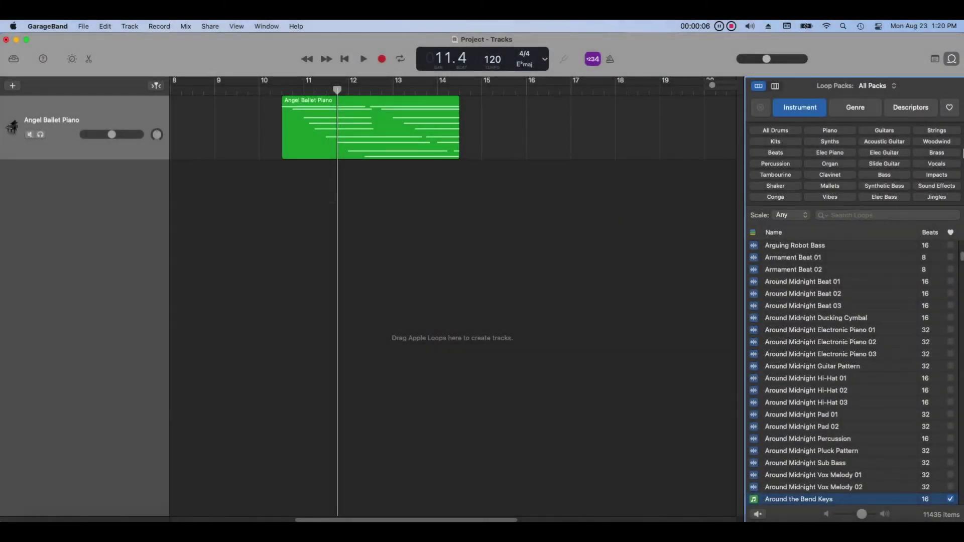
Filter the loops to All Drums and add the "Aidan - Green and Yellow" drummer loop on a new track near bar 11
{"action": "left_click", "coordinate": [785, 131]}
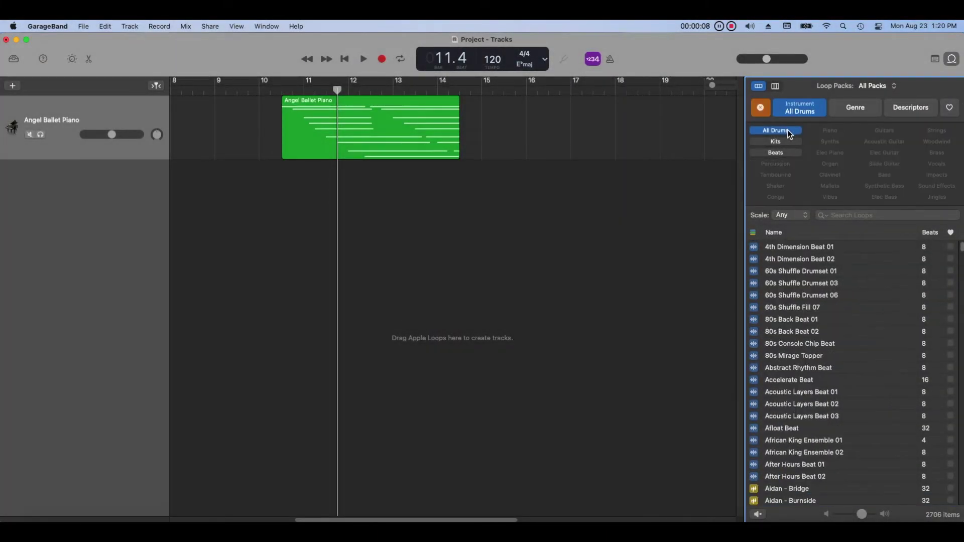
{"action": "scroll", "coordinate": [847, 359], "scroll_direction": "down", "scroll_amount": 10}
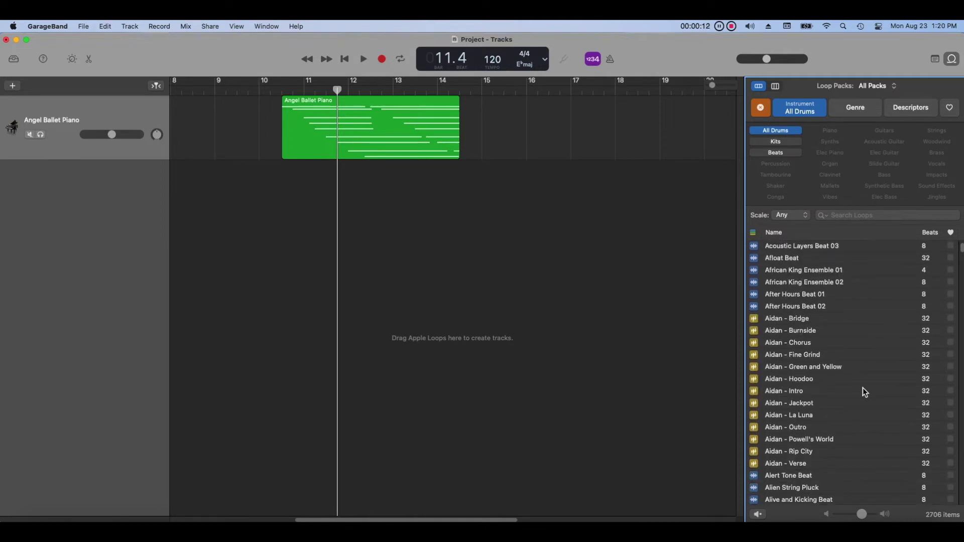
{"action": "left_click_drag", "start_coordinate": [808, 369], "coordinate": [294, 218]}
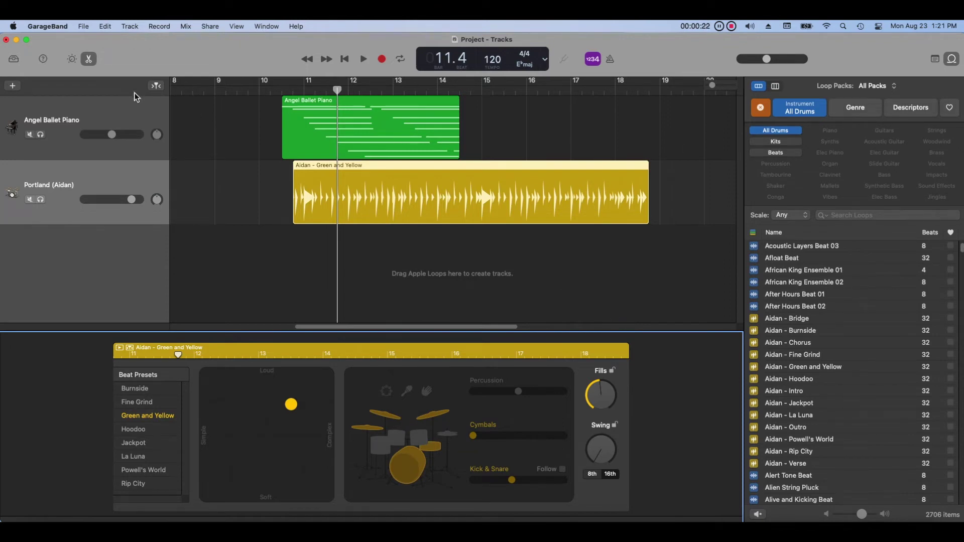
Change the drummer track to the Alternative Garage Rock drummer with the Heavy drum kit and show its sound controls
{"action": "left_click", "coordinate": [13, 59]}
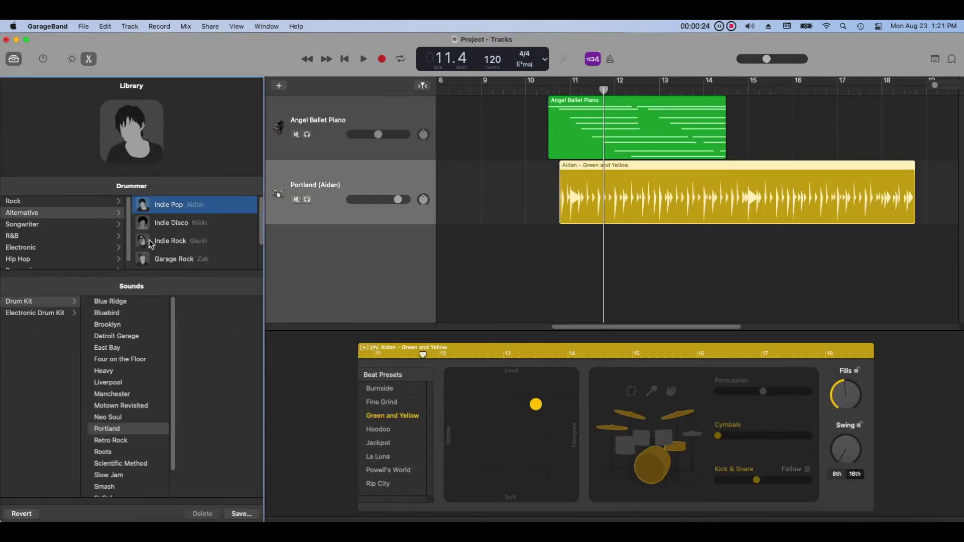
{"action": "left_click", "coordinate": [177, 259]}
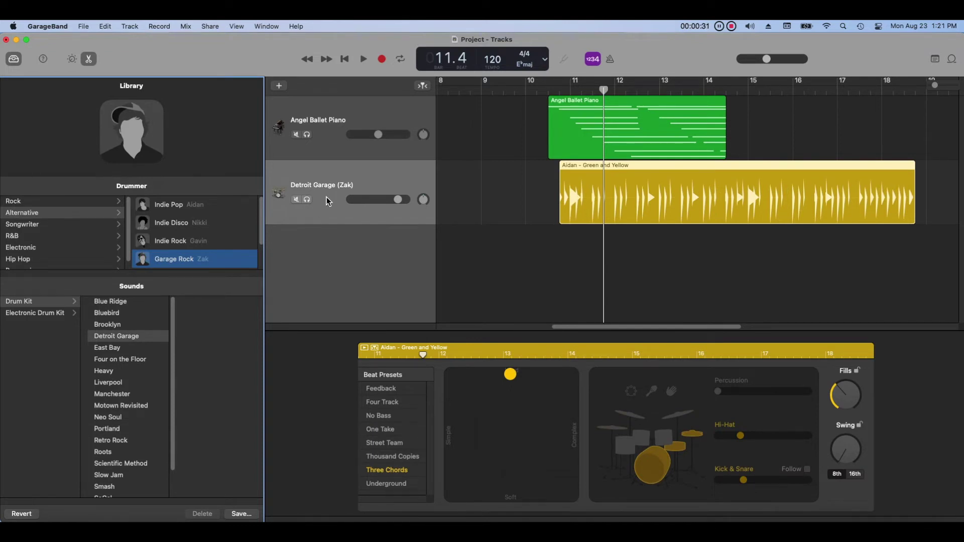
{"action": "left_click", "coordinate": [124, 383]}
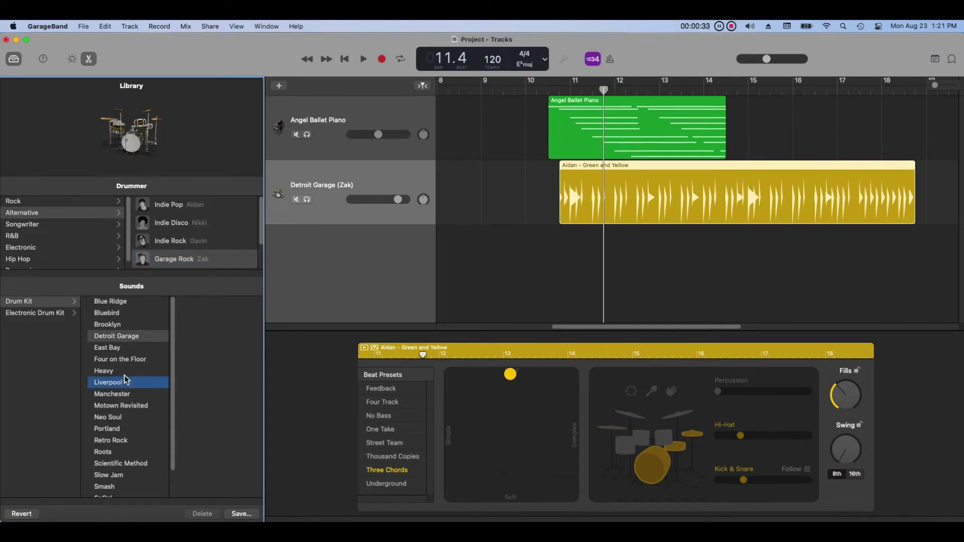
{"action": "left_click", "coordinate": [126, 371]}
{"action": "key", "text": "b"}
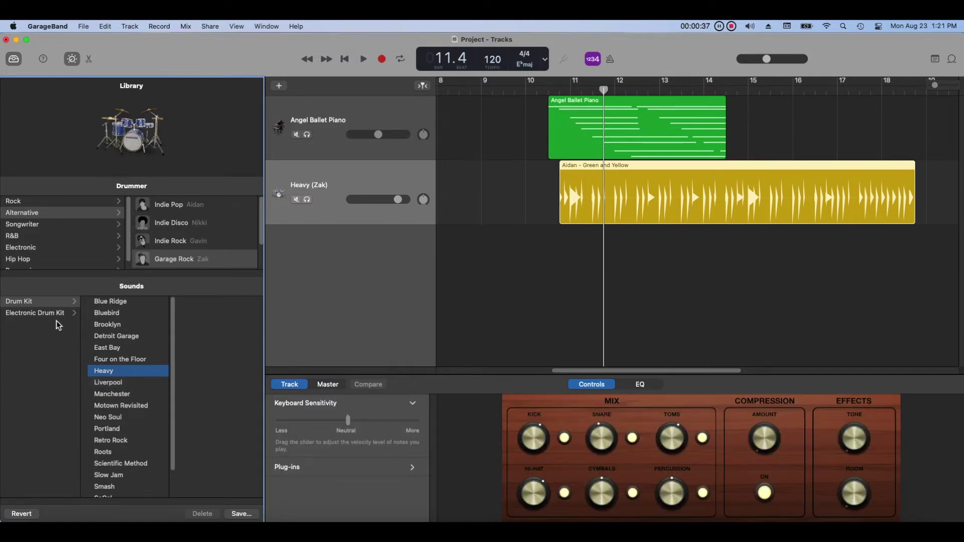
Switch the drummer to the R&B Modern Motown drummer, trying the Neo Soul and Retro Rock drum kits
{"action": "left_click", "coordinate": [41, 238]}
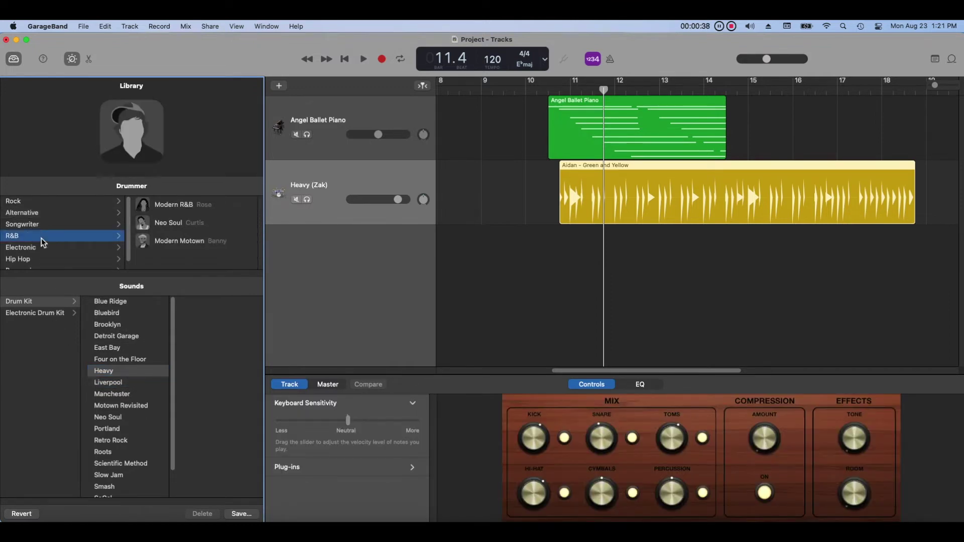
{"action": "left_click", "coordinate": [177, 240]}
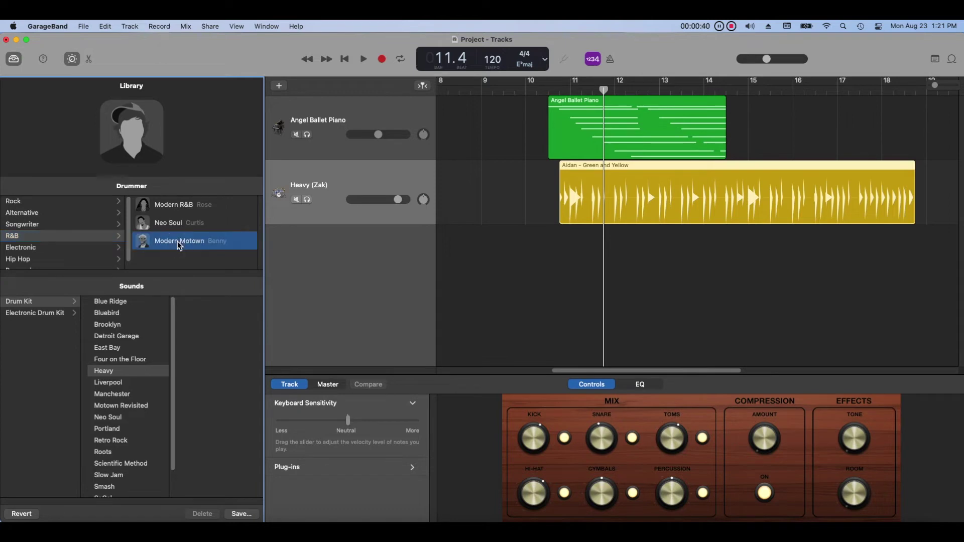
{"action": "left_click", "coordinate": [124, 416]}
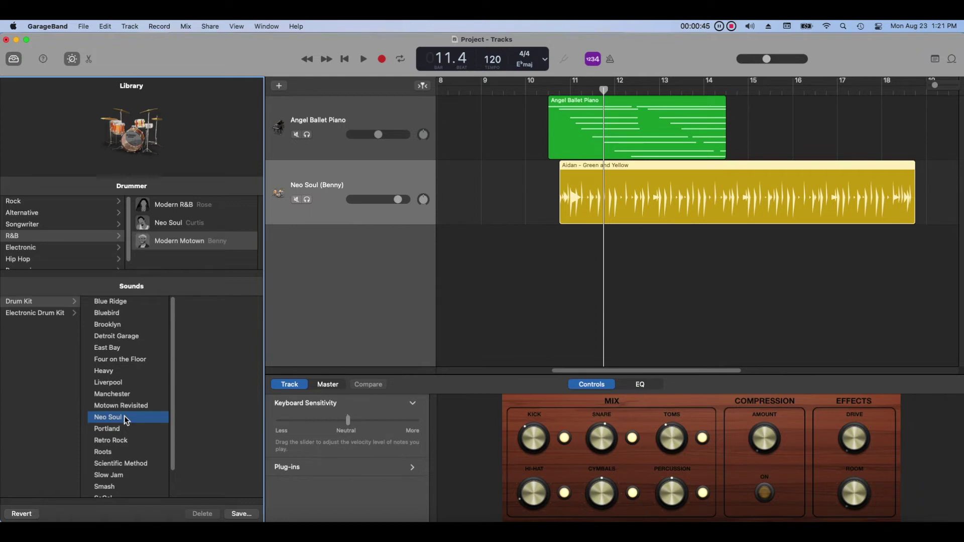
{"action": "left_click", "coordinate": [102, 444]}
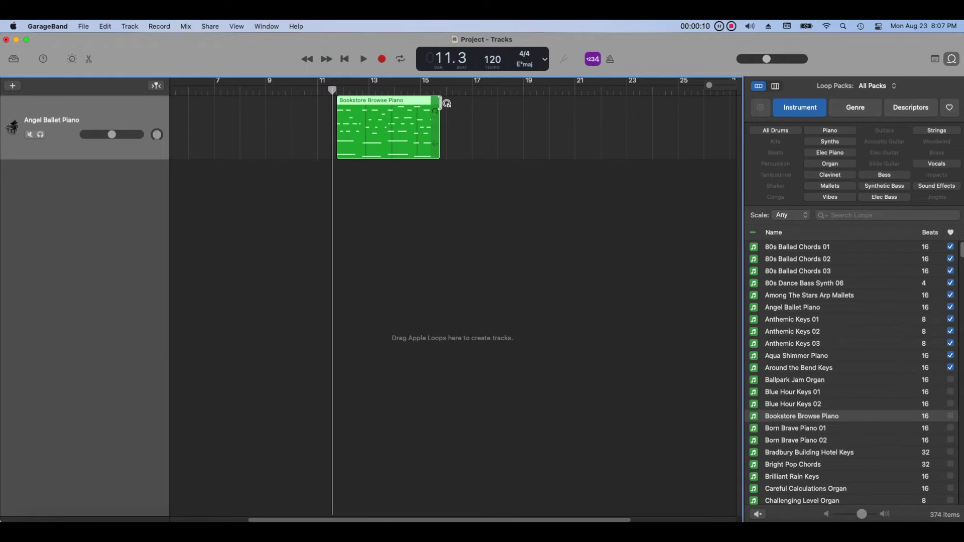
Try looping the Bookstore Browse Piano region, undo it, then try lengthening the region to about bar 27 and undo that
{"action": "left_click_drag", "start_coordinate": [446, 104], "coordinate": [713, 120]}
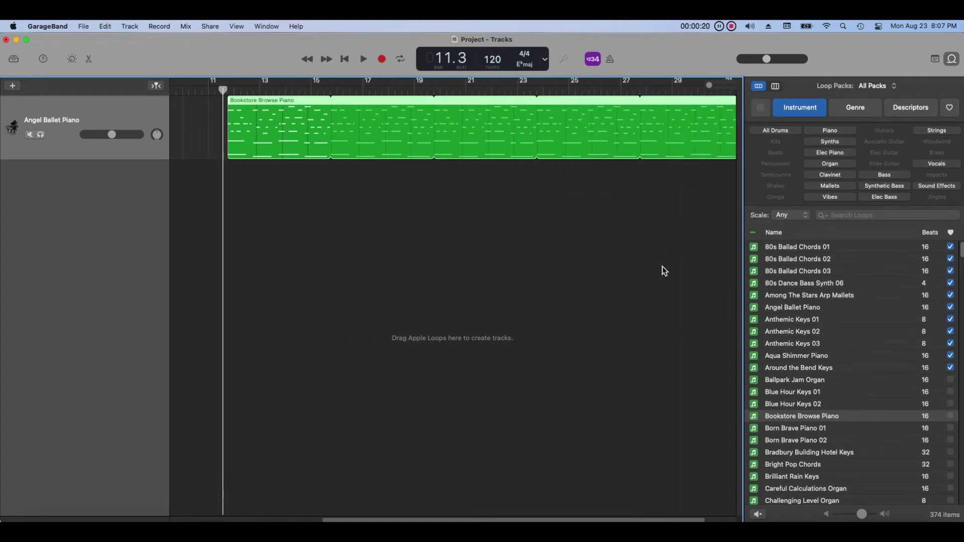
{"action": "key", "text": "super+z"}
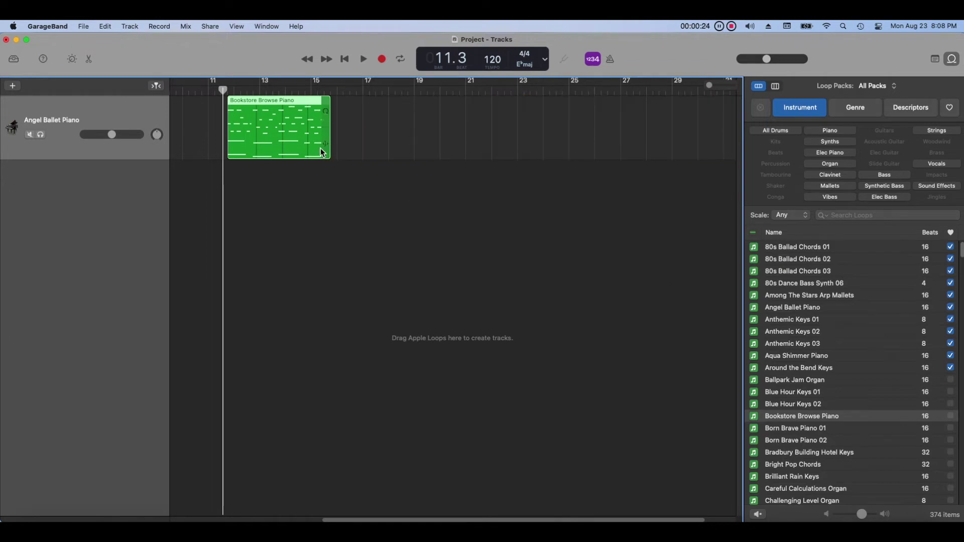
{"action": "left_click_drag", "start_coordinate": [329, 151], "coordinate": [613, 164]}
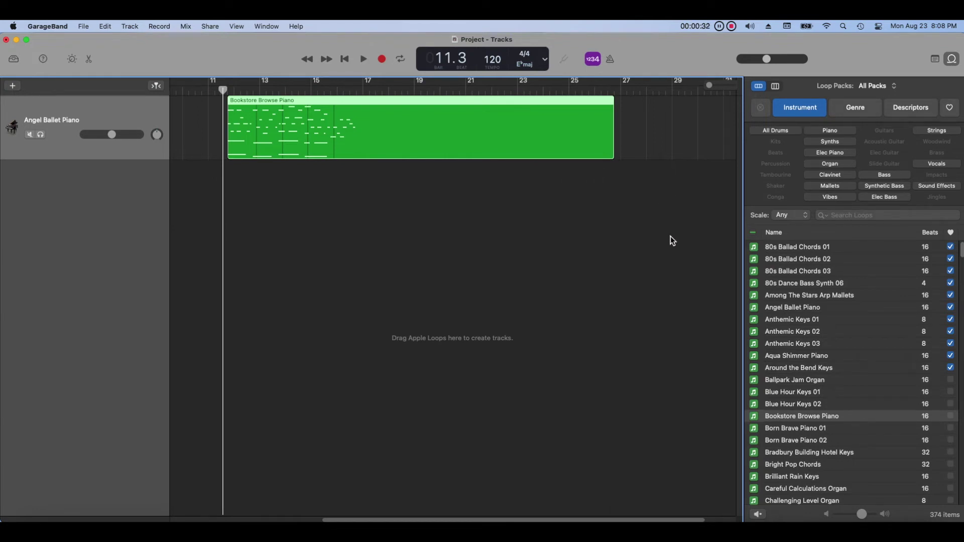
{"action": "key", "text": "super+z"}
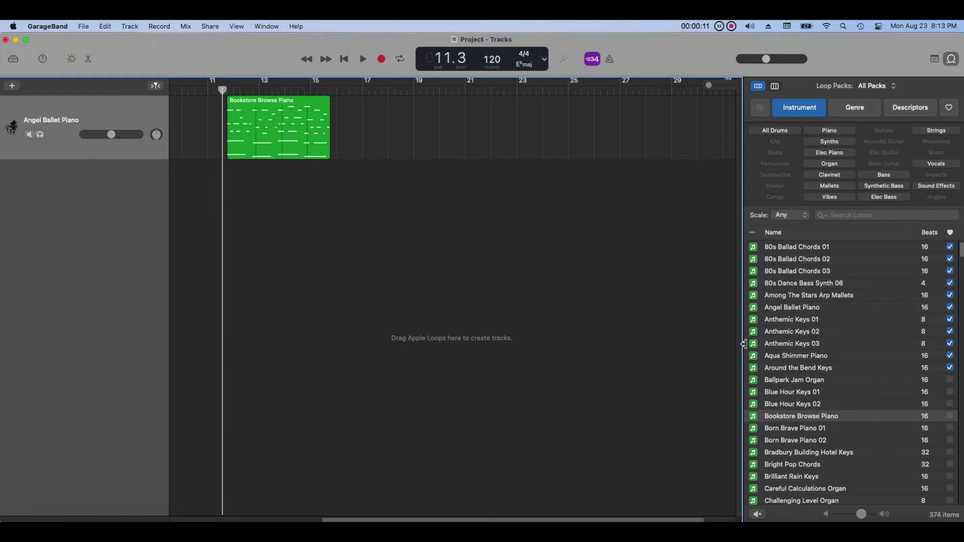
Import the Catchy_Melody_10 MIDI file from the Finder folder without its tempo information and move its region to start near bar 14
{"action": "left_click_drag", "start_coordinate": [873, 58], "coordinate": [772, 43]}
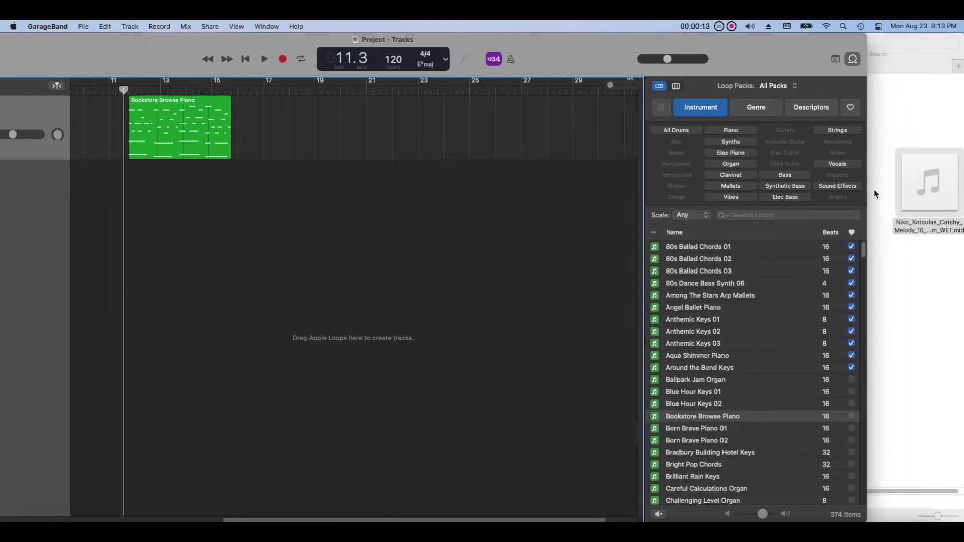
{"action": "left_click", "coordinate": [879, 188]}
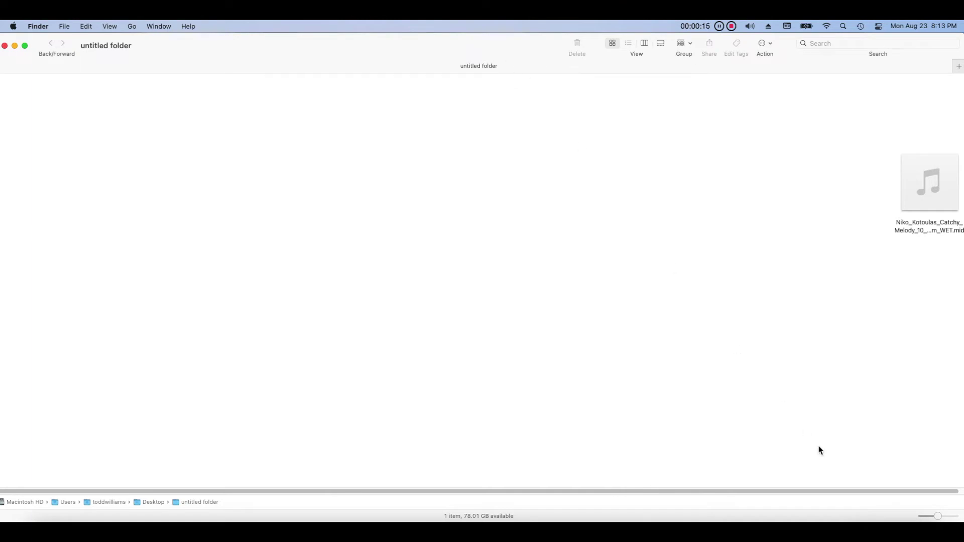
{"action": "left_click", "coordinate": [810, 520]}
{"action": "left_click_drag", "start_coordinate": [929, 193], "coordinate": [469, 257]}
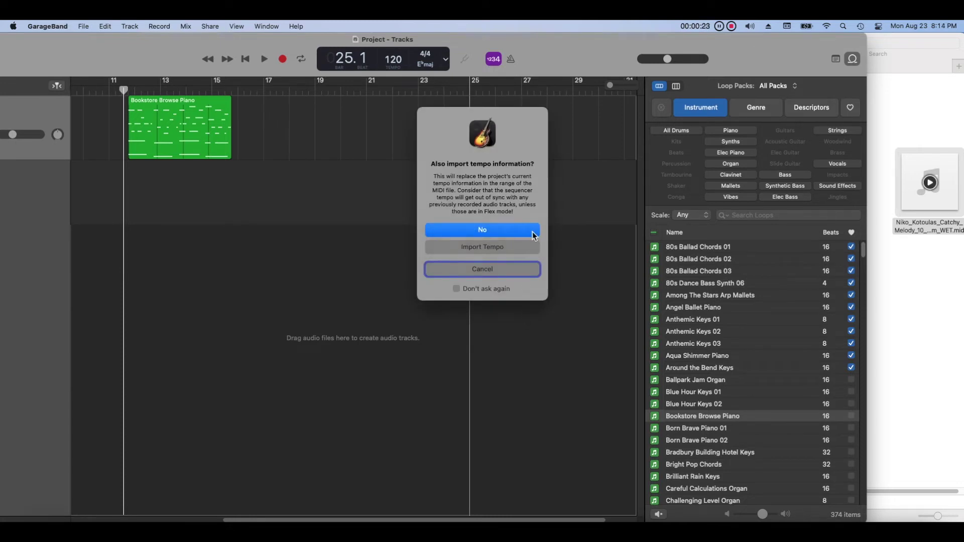
{"action": "left_click", "coordinate": [532, 231]}
{"action": "left_click_drag", "start_coordinate": [652, 166], "coordinate": [507, 208]}
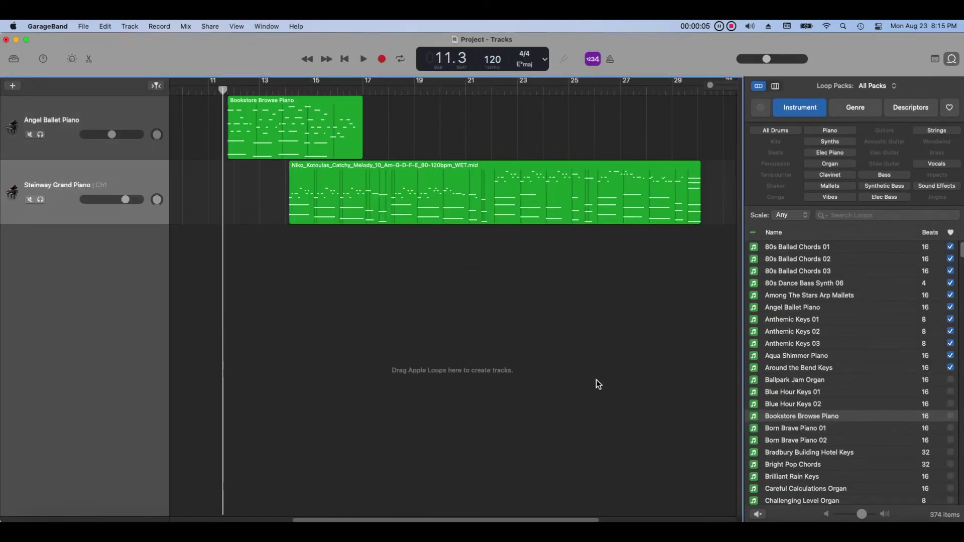
Open the Apple Loops library options for adding the imported Catchy_Melody_10 region and cancel them
{"action": "left_click_drag", "start_coordinate": [713, 88], "coordinate": [697, 87]}
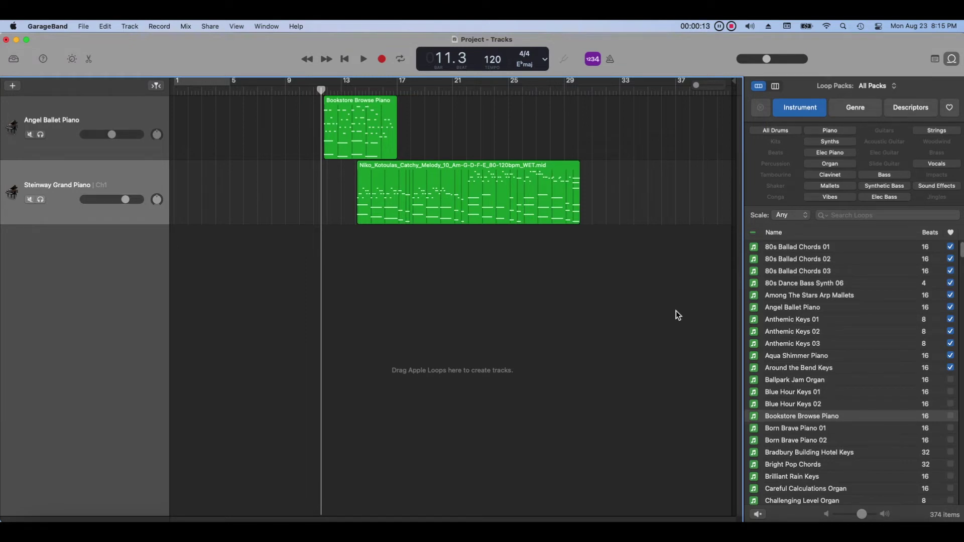
{"action": "left_click_drag", "start_coordinate": [495, 194], "coordinate": [801, 334]}
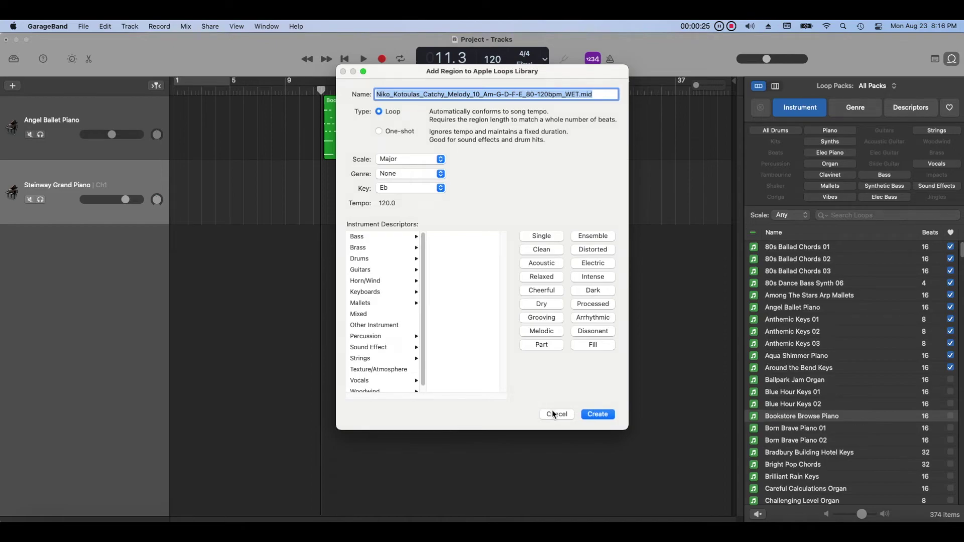
{"action": "left_click", "coordinate": [553, 412]}
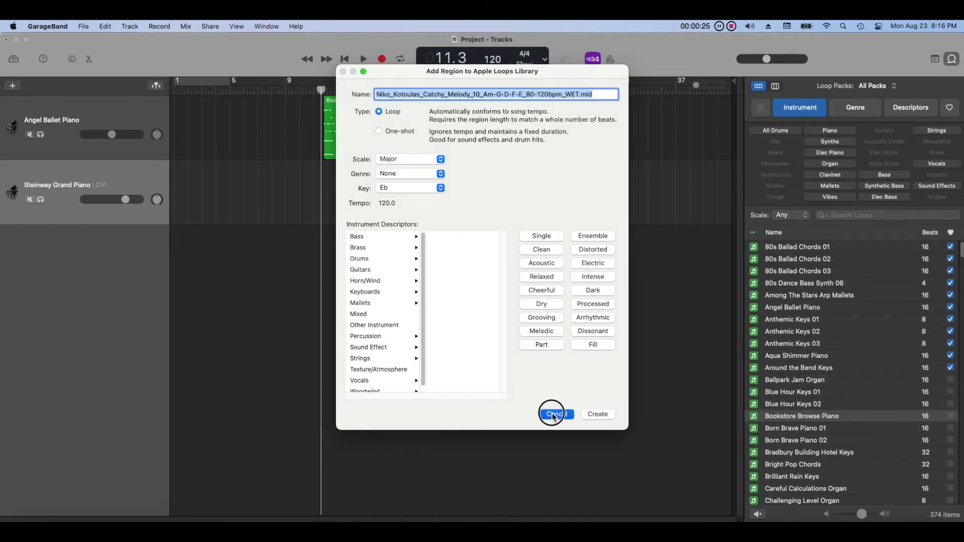
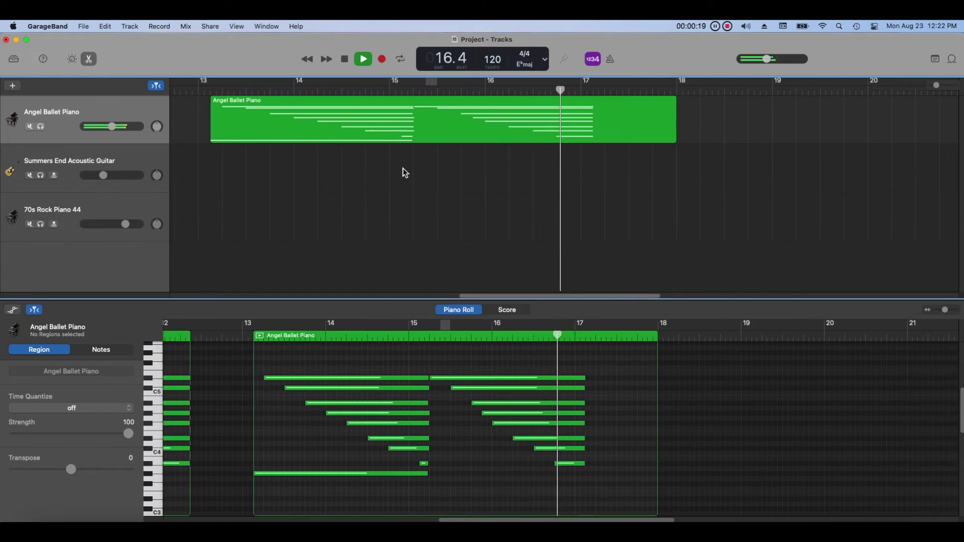
Stop playback and place the Emotional_Melody_8_F#m-E-C#m-D loop on the piano track at bar 17
{"action": "left_click", "coordinate": [345, 60]}
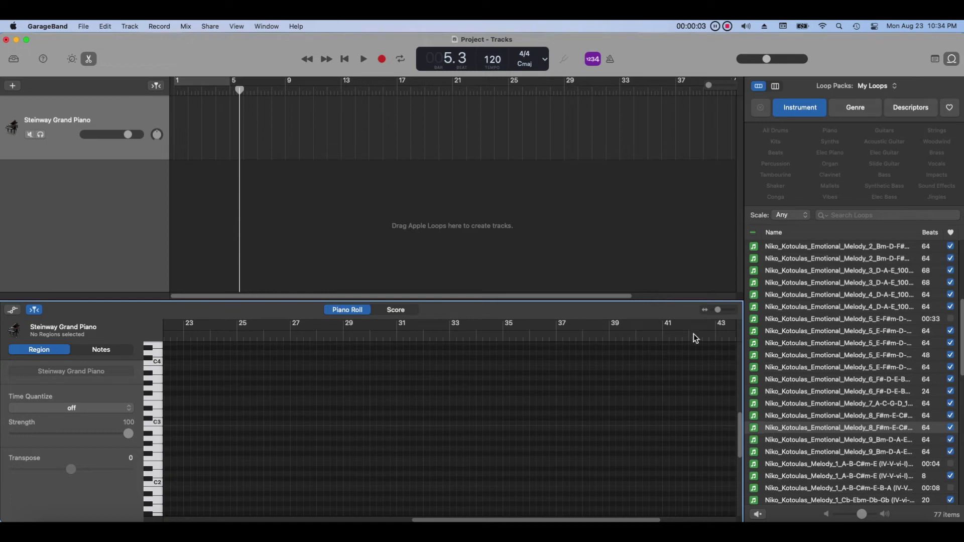
{"action": "left_click_drag", "start_coordinate": [775, 427], "coordinate": [399, 162]}
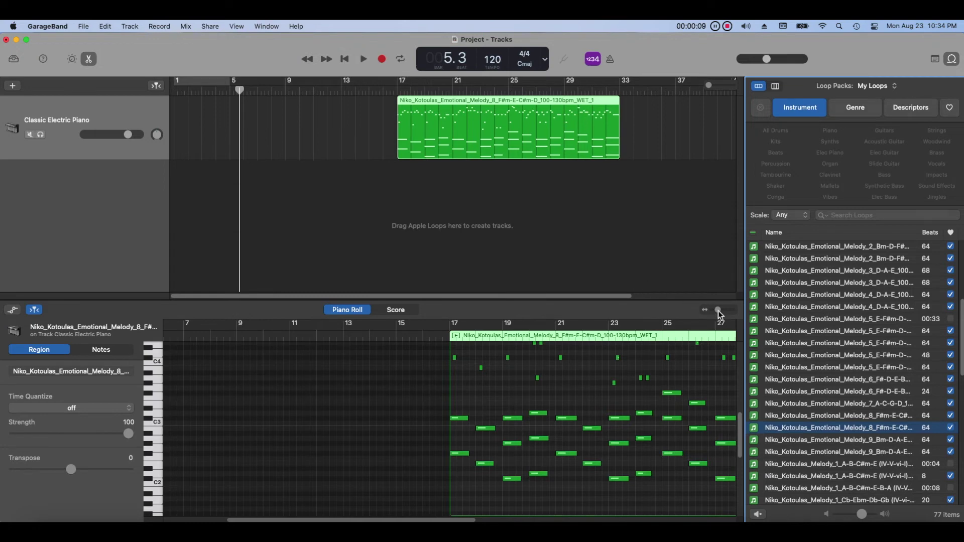
{"action": "left_click_drag", "start_coordinate": [718, 312], "coordinate": [711, 313]}
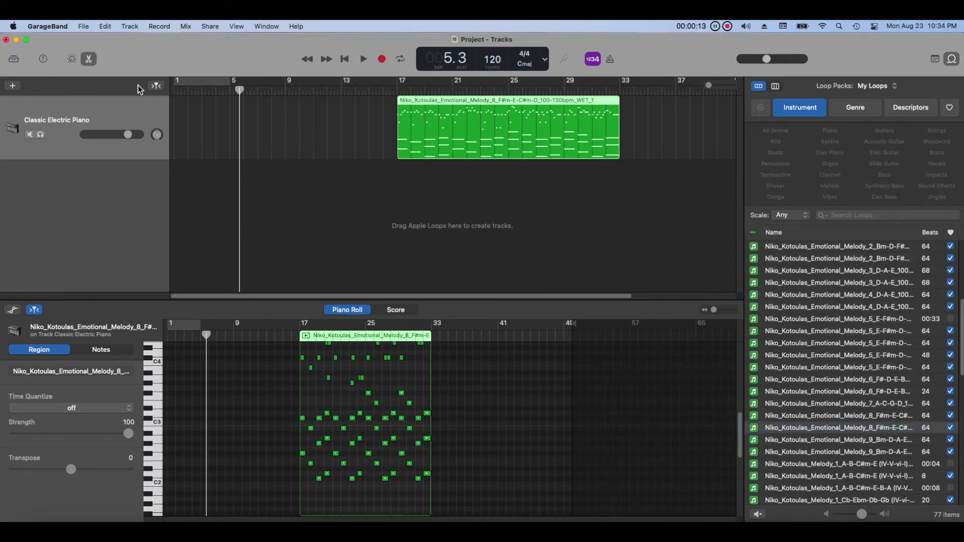
Try the Below The Surface Piano sound on the Classic Electric Piano track, then set the track's sound to Steinway Grand Piano
{"action": "left_click", "coordinate": [15, 59]}
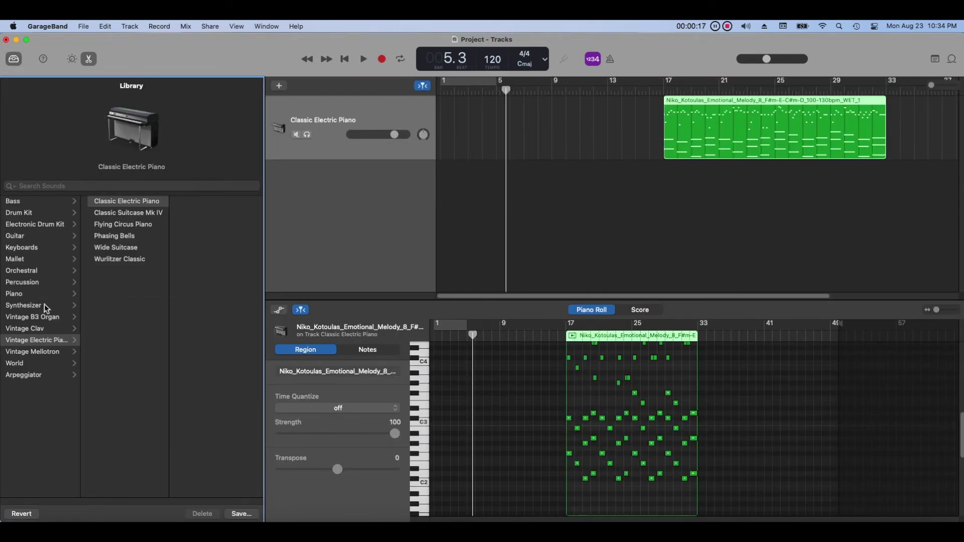
{"action": "left_click", "coordinate": [43, 295]}
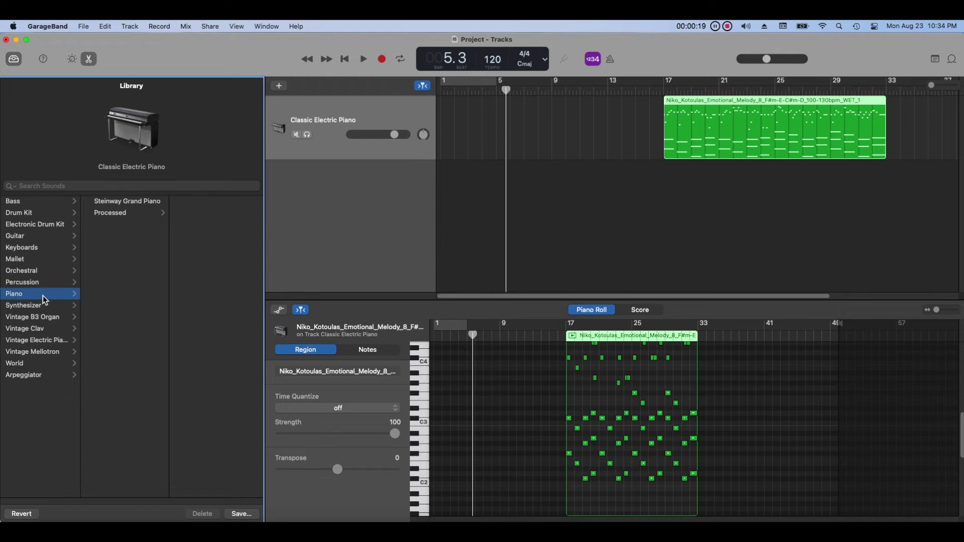
{"action": "left_click", "coordinate": [140, 214]}
{"action": "left_click", "coordinate": [186, 216]}
{"action": "key", "text": "b"}
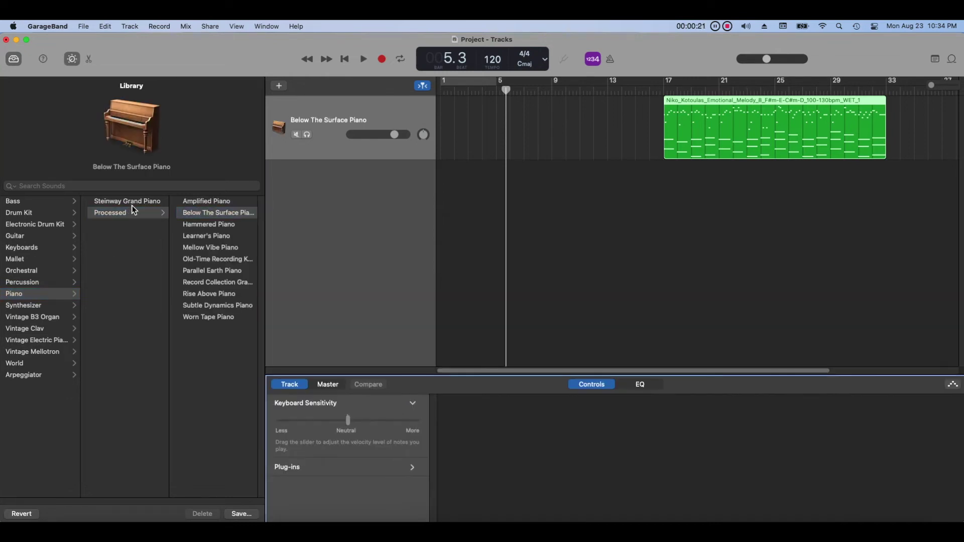
{"action": "left_click", "coordinate": [132, 204]}
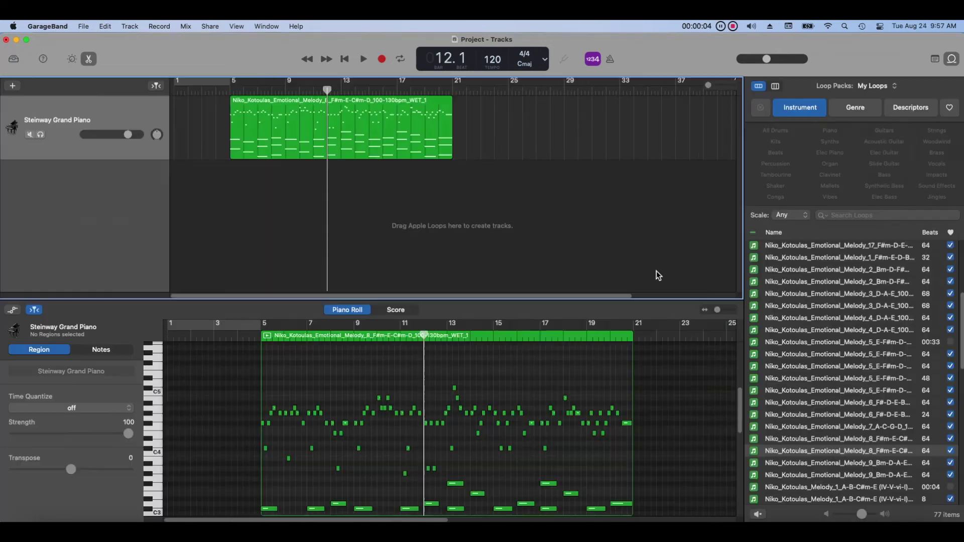
Check the project's Snap to Grid setting
{"action": "left_click", "coordinate": [105, 26]}
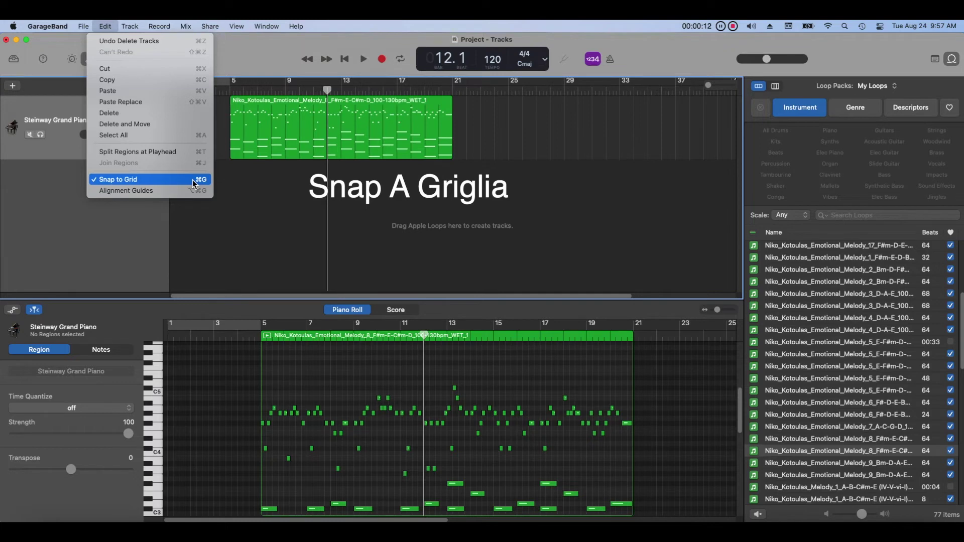
{"action": "left_click", "coordinate": [265, 204]}
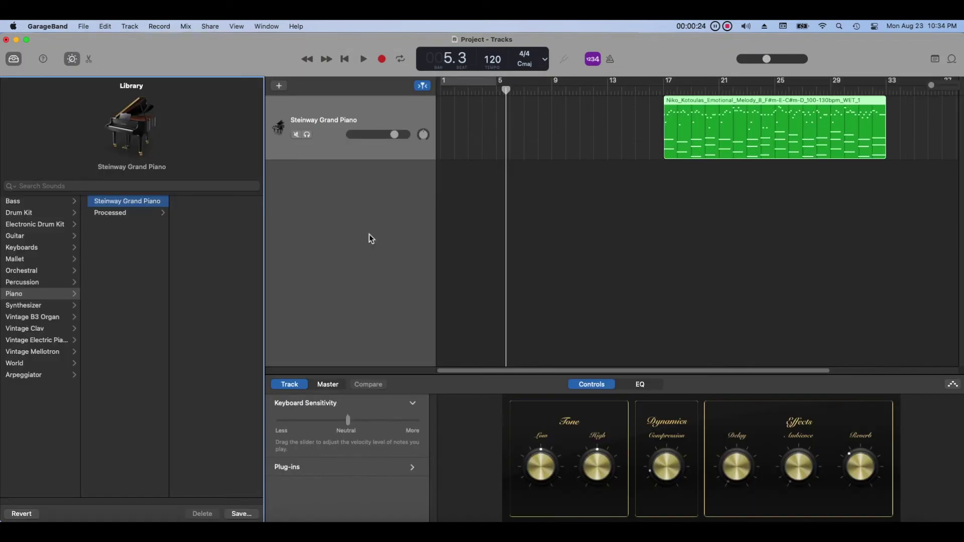
Hide the sound Library and open the piano melody region in the Piano Roll editor
{"action": "left_click", "coordinate": [17, 60]}
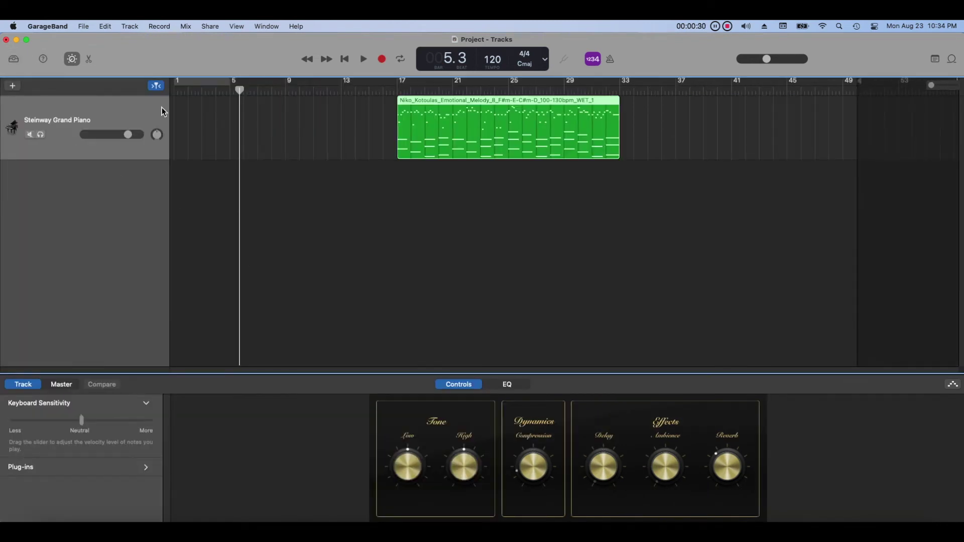
{"action": "left_click", "coordinate": [88, 60]}
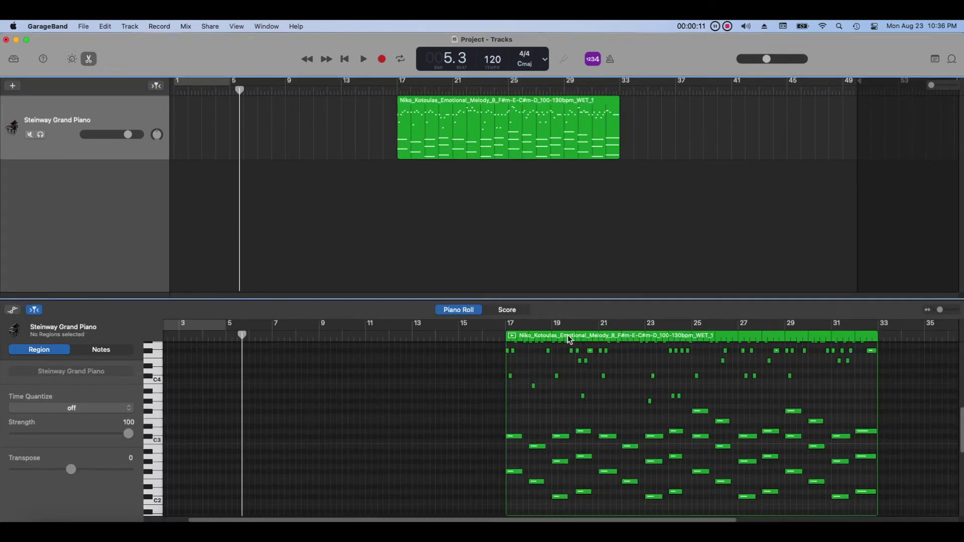
{"action": "left_click", "coordinate": [569, 338]}
Delete the three notes near C4 in bars 17, 18 and 19 of the melody region
{"action": "scroll", "coordinate": [585, 415], "scroll_direction": "up", "scroll_amount": 3}
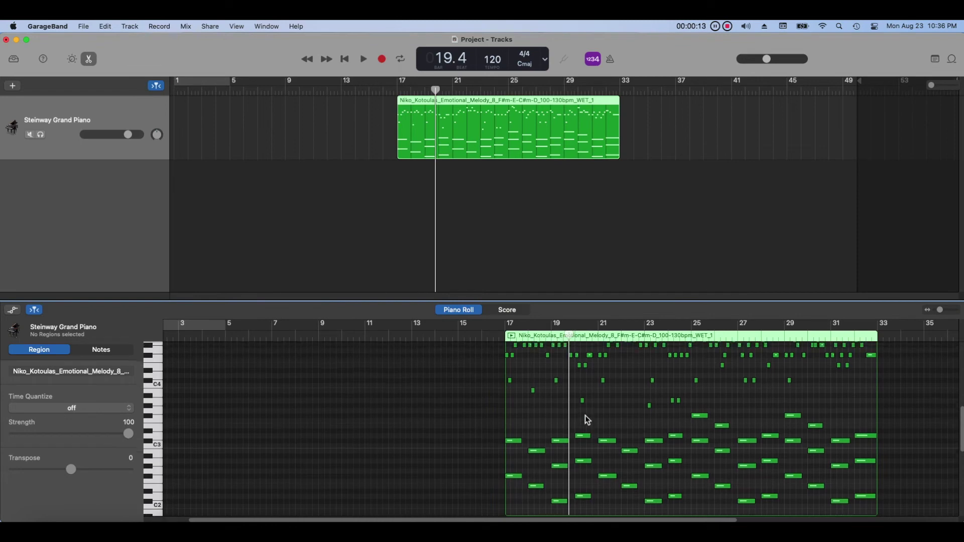
{"action": "left_click_drag", "start_coordinate": [560, 433], "coordinate": [513, 416]}
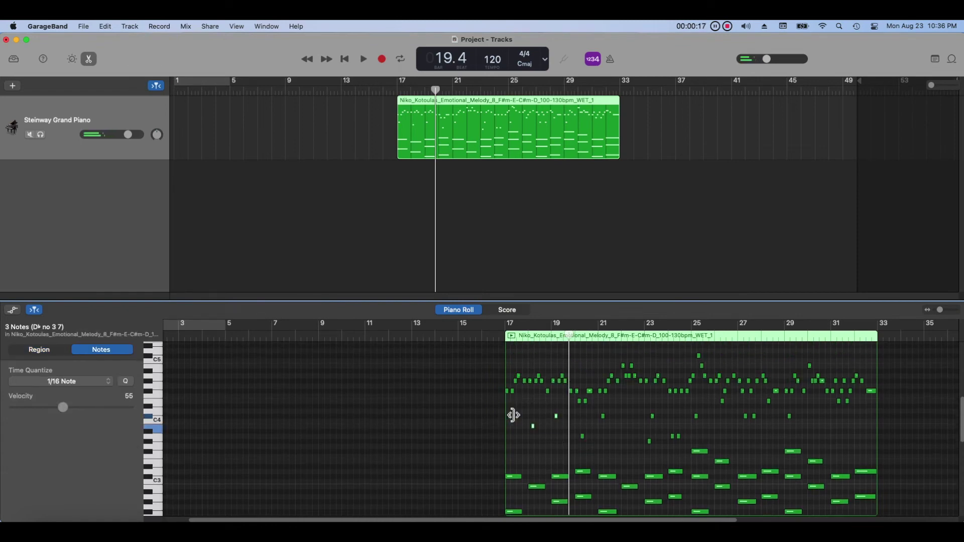
{"action": "left_click", "coordinate": [512, 415]}
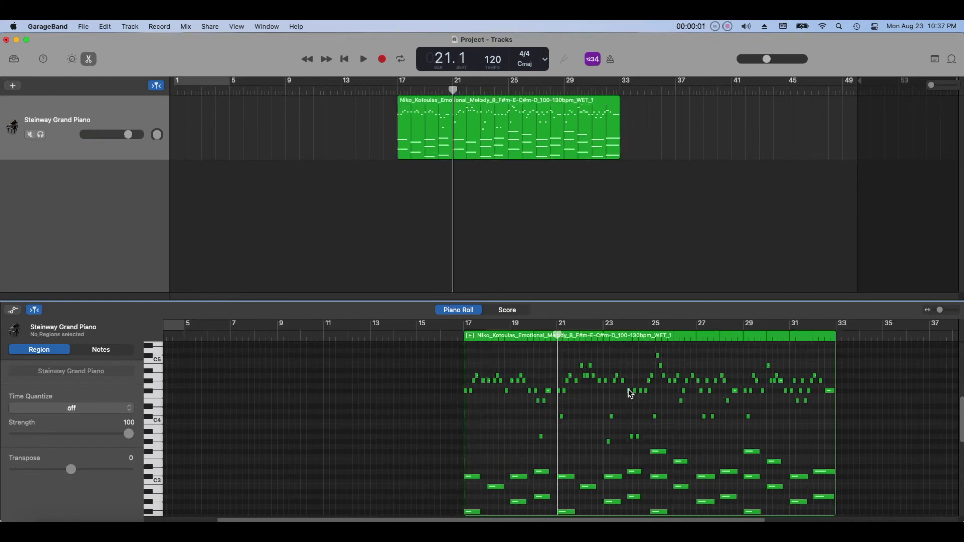
Copy the four repeated same-pitch notes in bar 24 and paste them at the start of bar 18
{"action": "left_click_drag", "start_coordinate": [630, 394], "coordinate": [647, 395]}
{"action": "left_click", "coordinate": [633, 396]}
{"action": "right_click", "coordinate": [647, 395]}
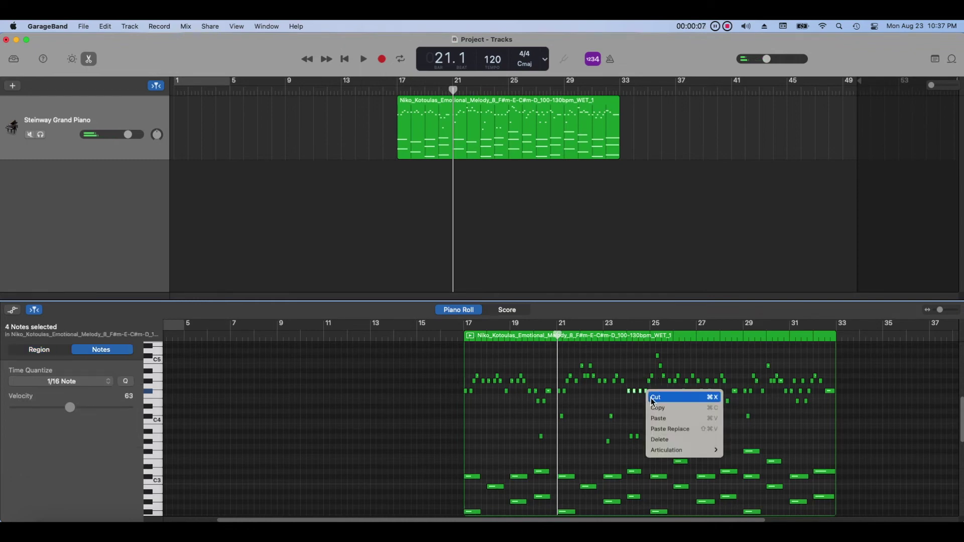
{"action": "left_click", "coordinate": [657, 410]}
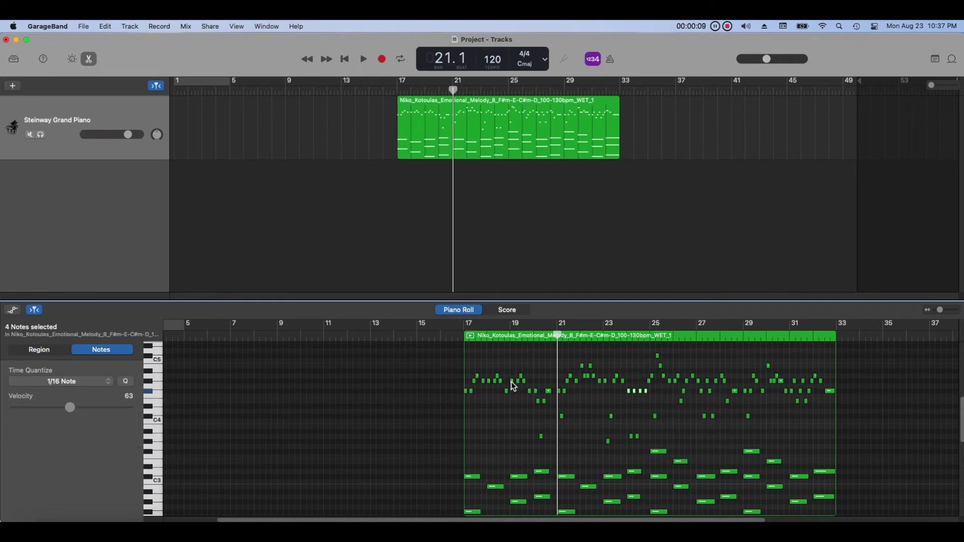
{"action": "left_click", "coordinate": [468, 346]}
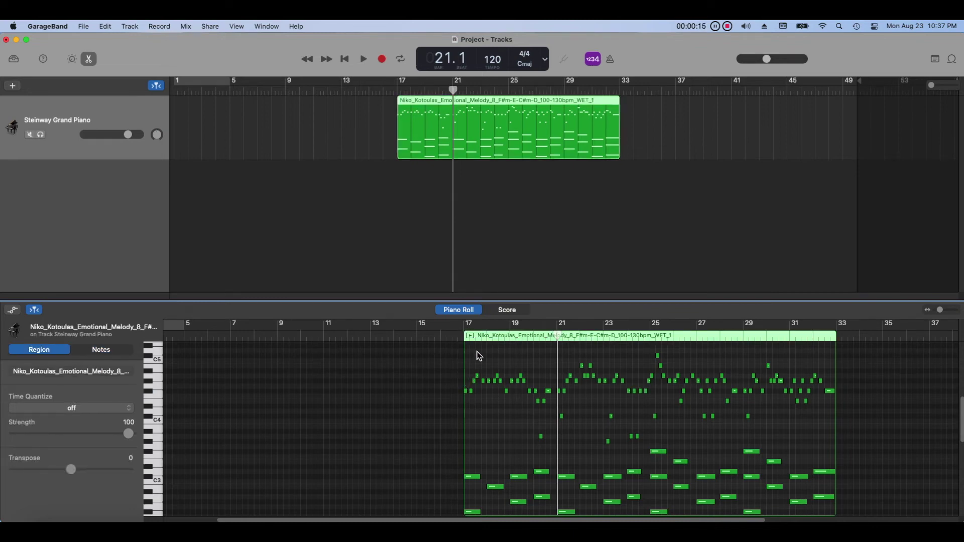
{"action": "left_click", "coordinate": [486, 337]}
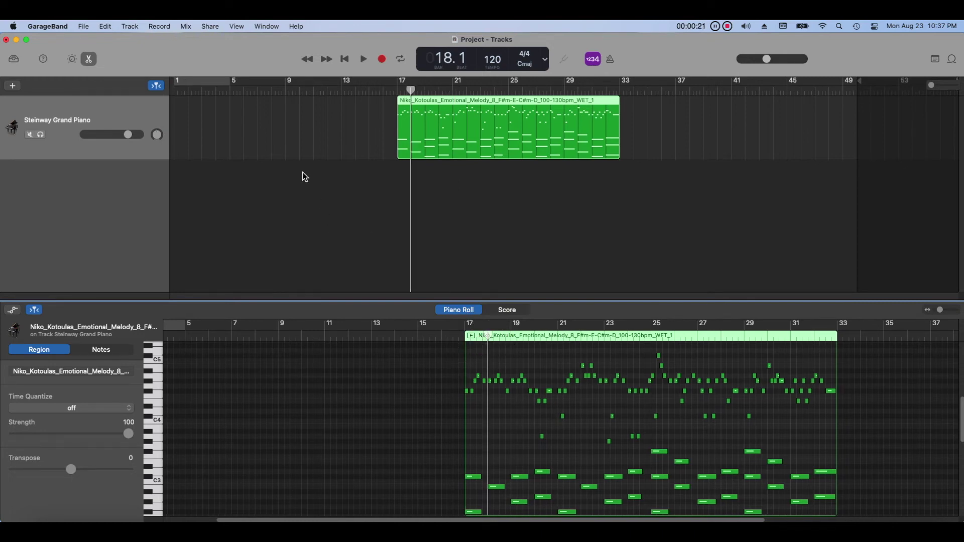
{"action": "left_click", "coordinate": [113, 26]}
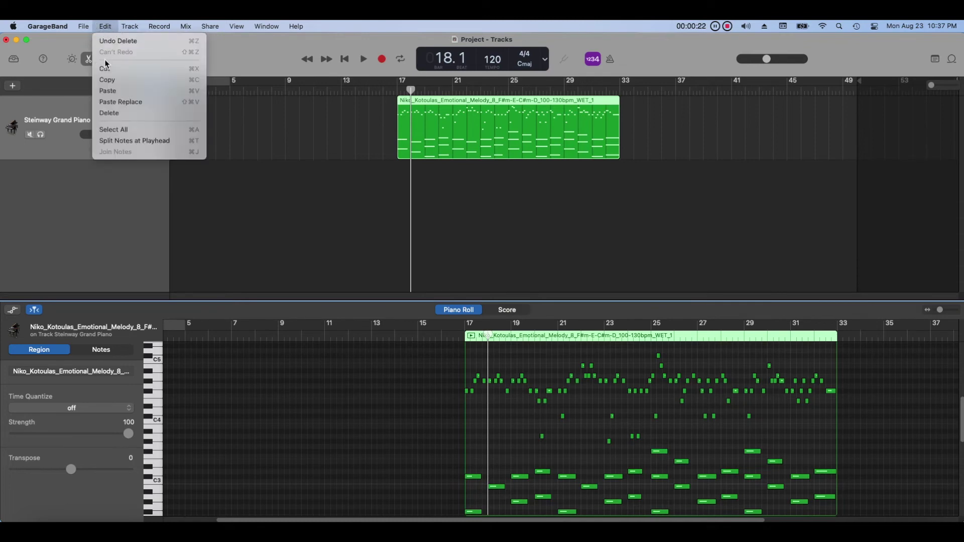
{"action": "left_click", "coordinate": [103, 86]}
Move the low melody notes in bars 23 and 24 up in pitch, and stop playback
{"action": "left_click_drag", "start_coordinate": [614, 414], "coordinate": [614, 405]}
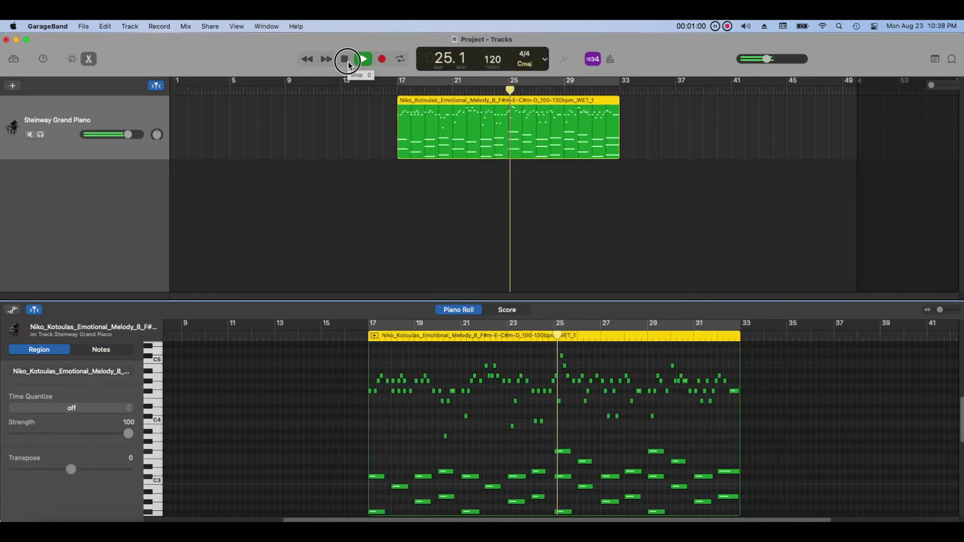
{"action": "left_click", "coordinate": [346, 59]}
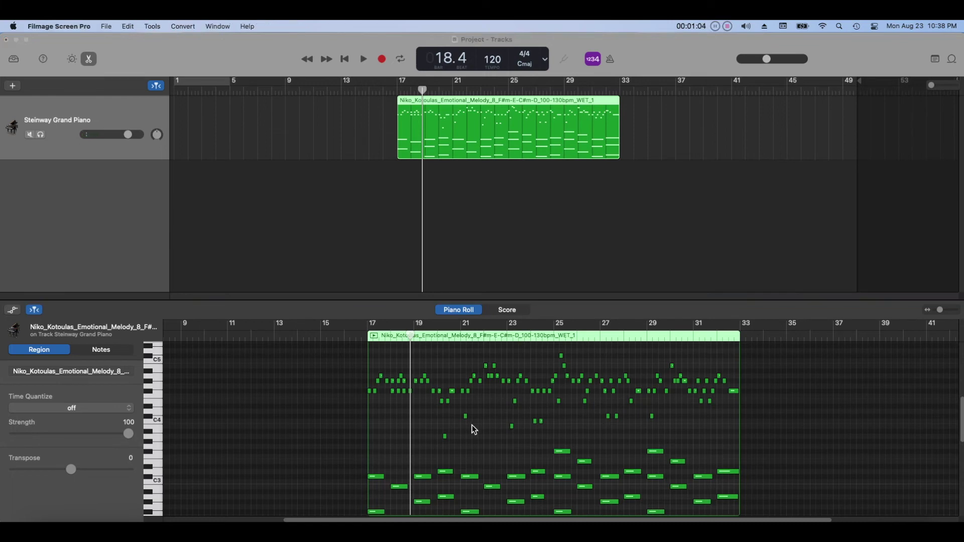
Split the melody region at bar 19 and move its first part to about bar 13
{"action": "left_click", "coordinate": [818, 425]}
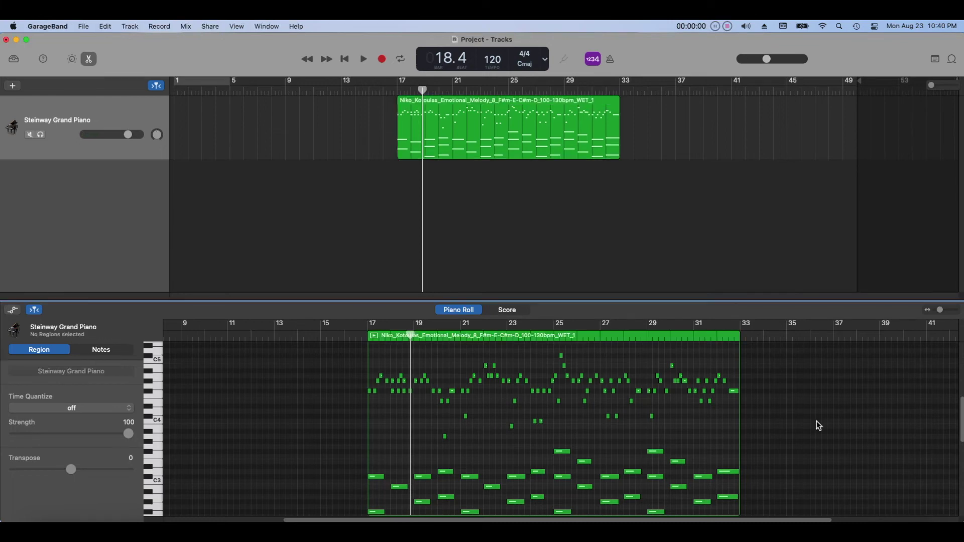
{"action": "left_click", "coordinate": [416, 339]}
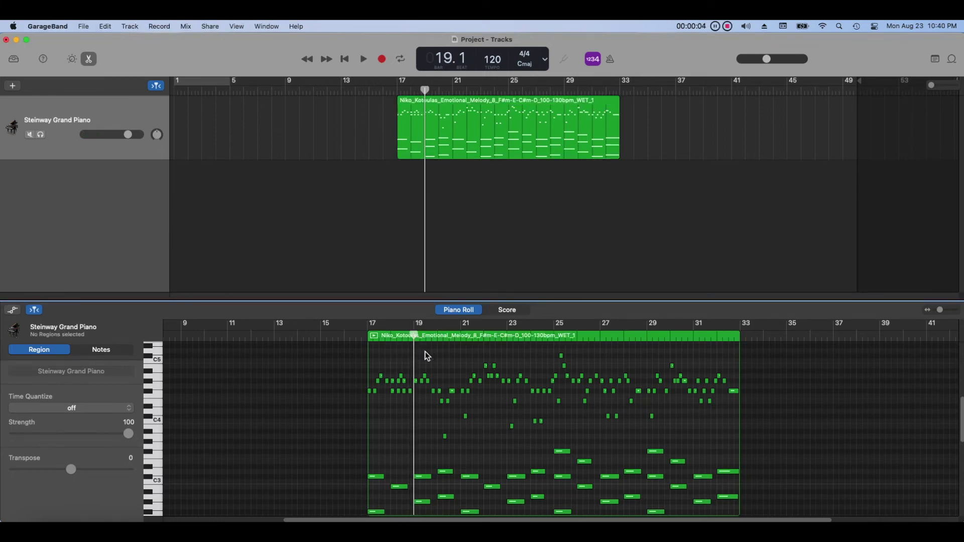
{"action": "left_click", "coordinate": [426, 356]}
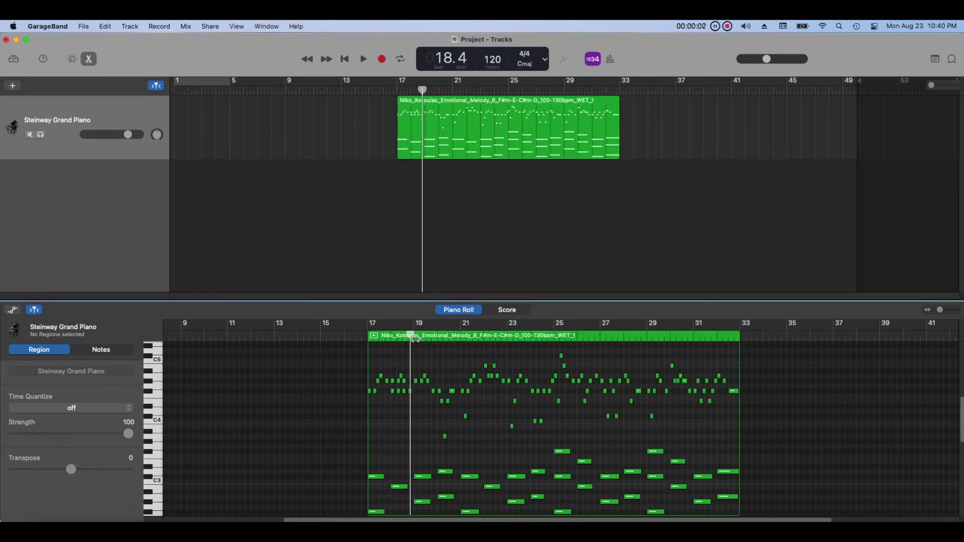
{"action": "left_click", "coordinate": [415, 339]}
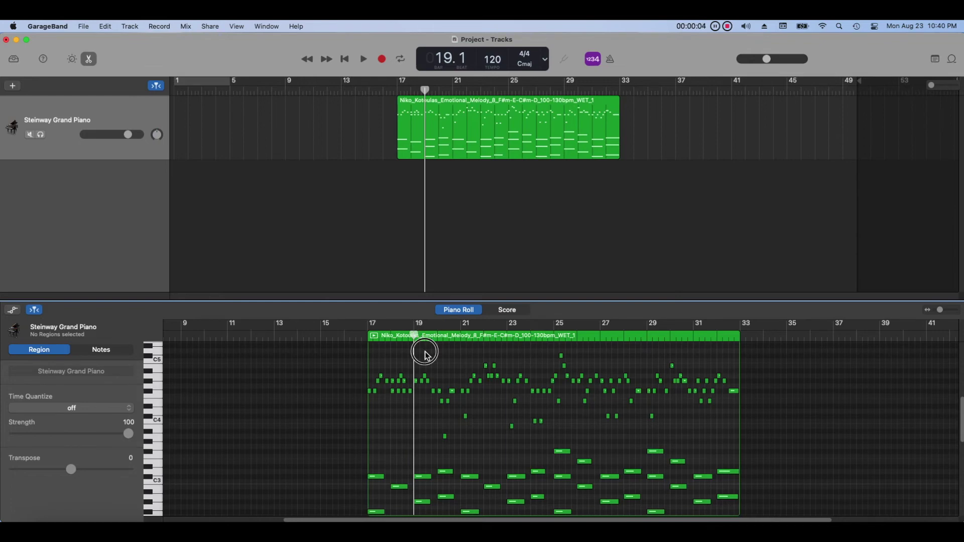
{"action": "left_click", "coordinate": [426, 356]}
{"action": "left_click", "coordinate": [440, 131]}
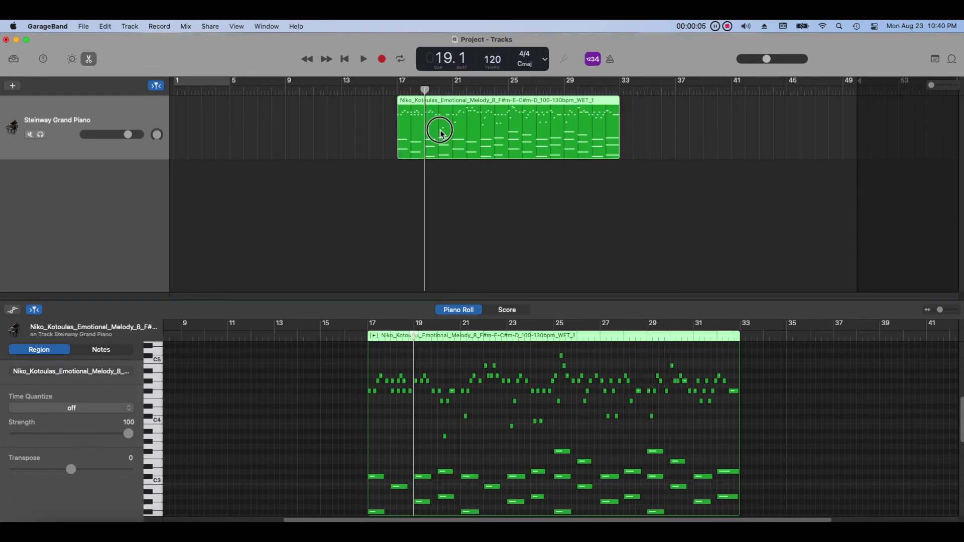
{"action": "left_click", "coordinate": [106, 26]}
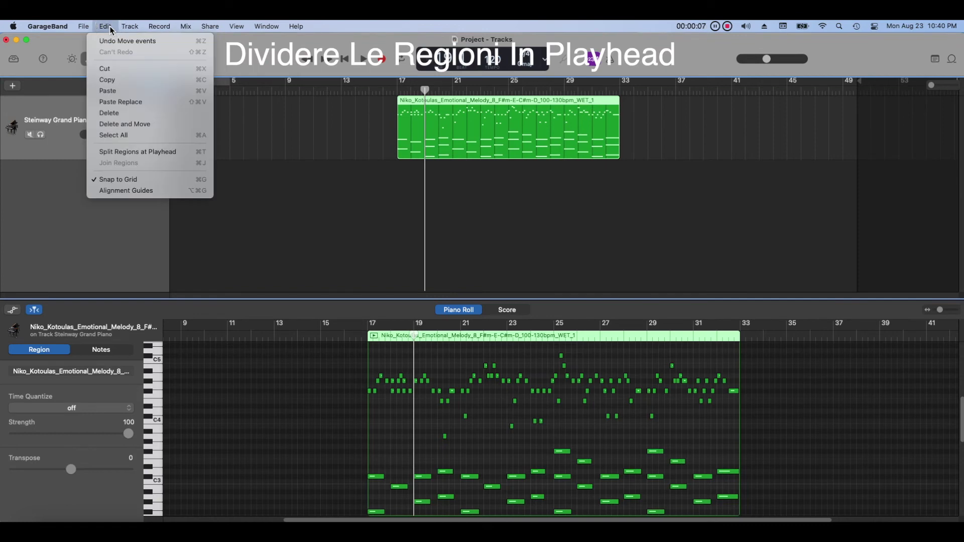
{"action": "left_click", "coordinate": [149, 152]}
{"action": "left_click", "coordinate": [408, 102]}
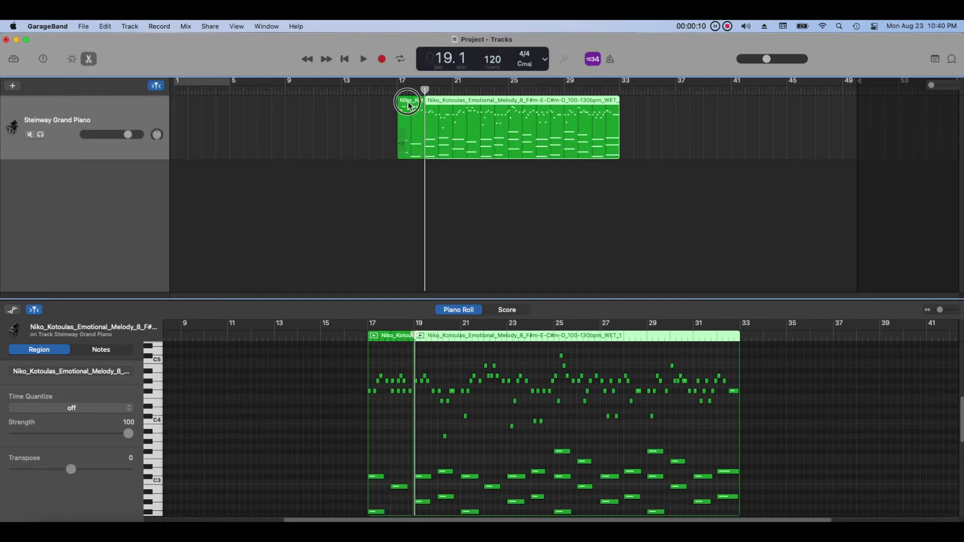
{"action": "left_click_drag", "start_coordinate": [408, 101], "coordinate": [348, 103]}
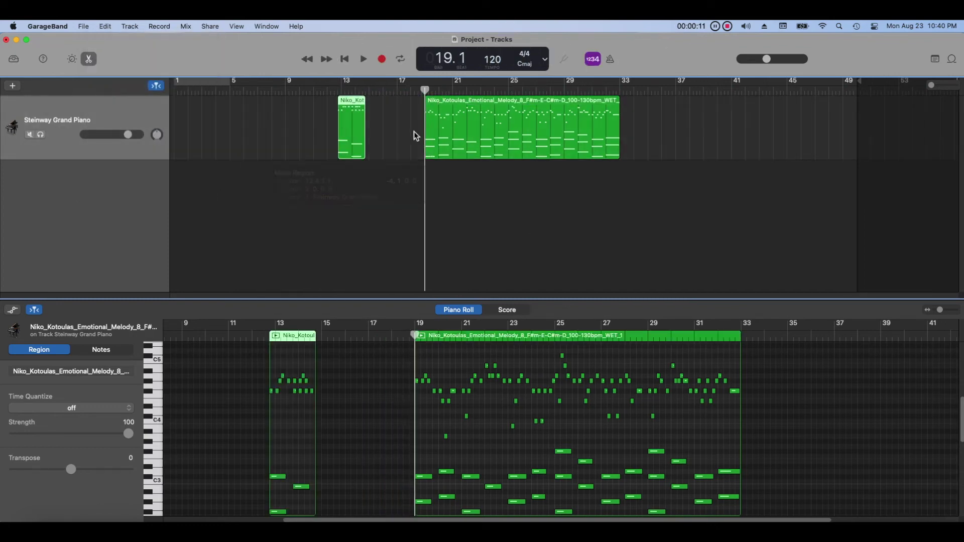
Split the longer melody region at bar 23 and move its front part to bar 17
{"action": "left_click", "coordinate": [470, 339]}
{"action": "left_click", "coordinate": [462, 340]}
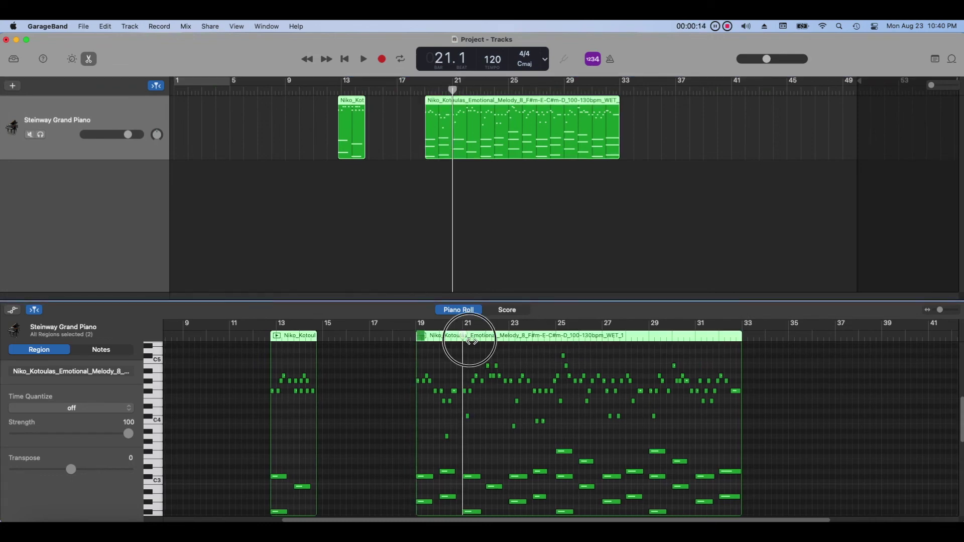
{"action": "left_click_drag", "start_coordinate": [466, 335], "coordinate": [510, 350]}
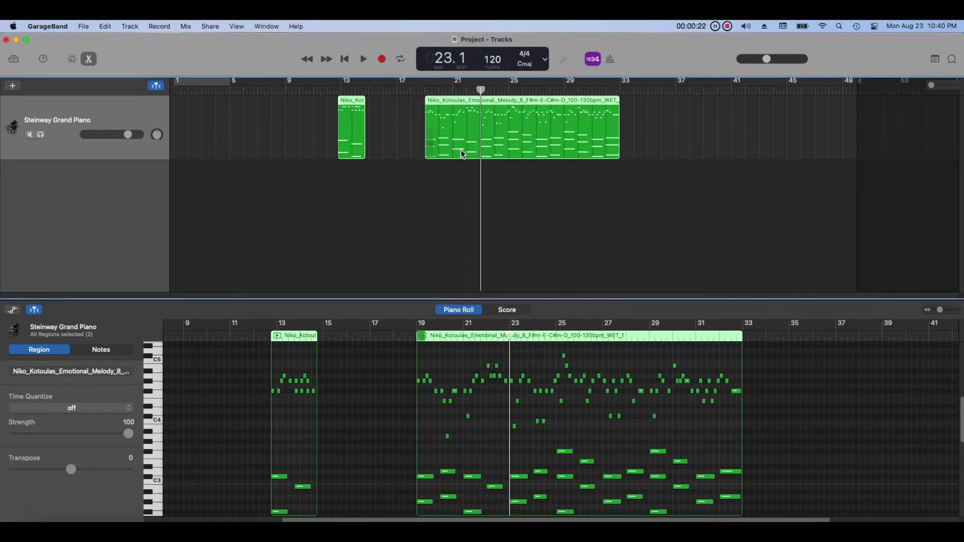
{"action": "left_click", "coordinate": [105, 26]}
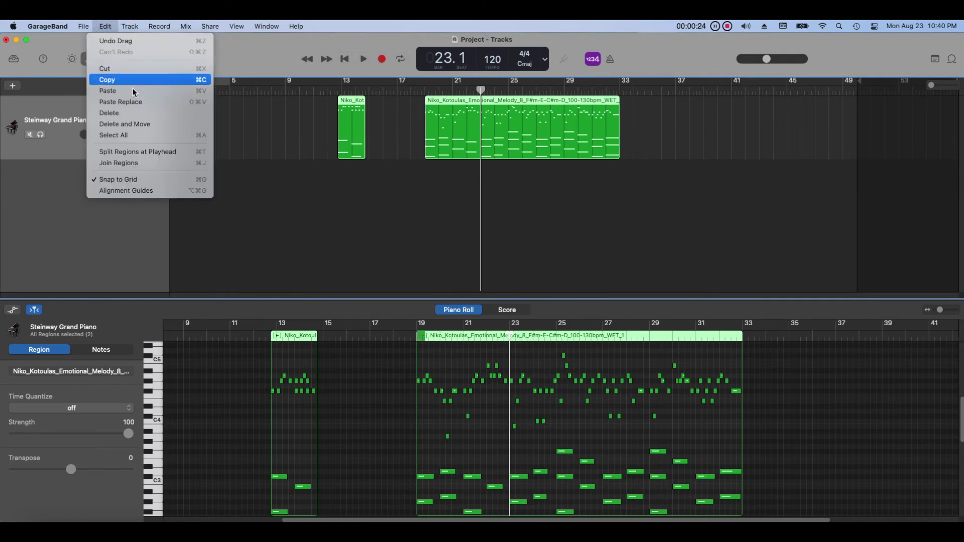
{"action": "left_click", "coordinate": [159, 153]}
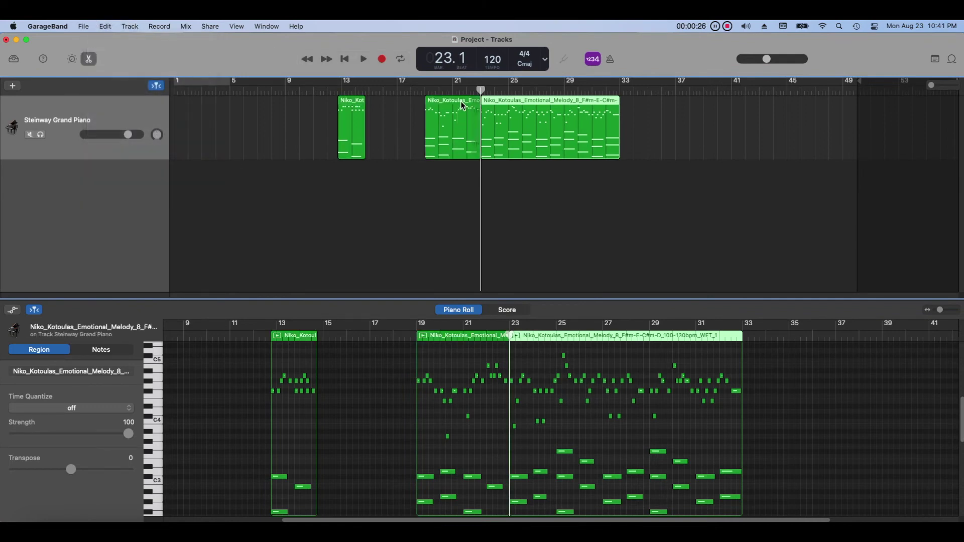
{"action": "left_click_drag", "start_coordinate": [457, 119], "coordinate": [432, 105]}
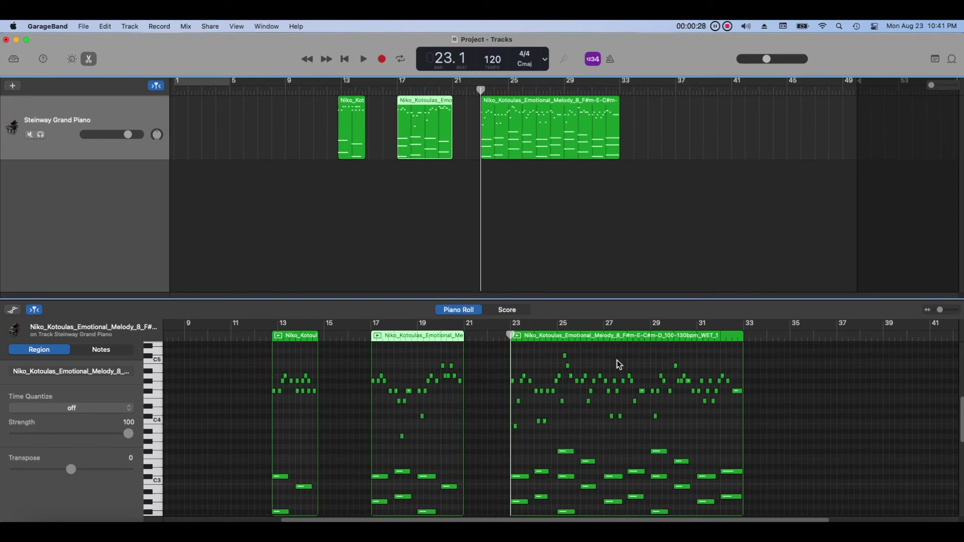
Split the last melody region at bar 27 and move its end part to bar 31
{"action": "left_click", "coordinate": [603, 343]}
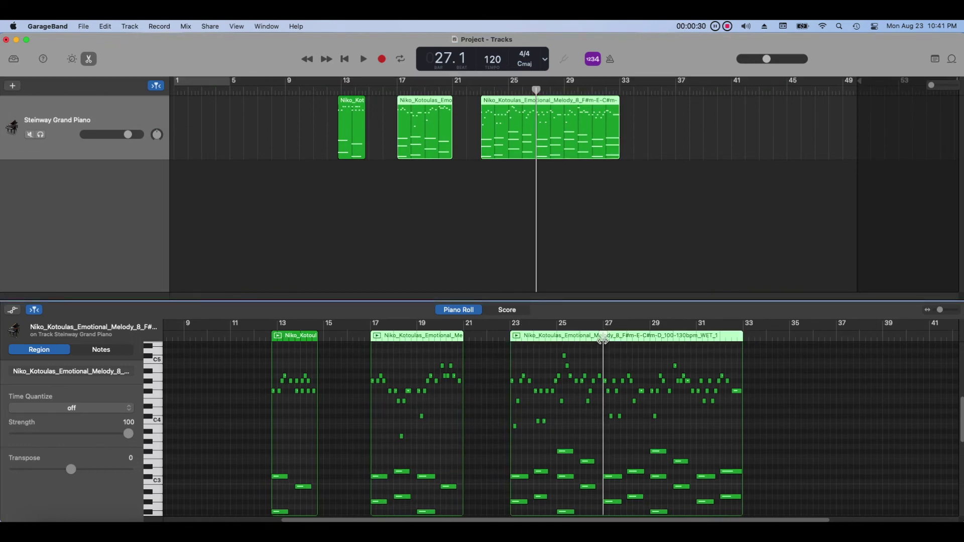
{"action": "left_click", "coordinate": [570, 142]}
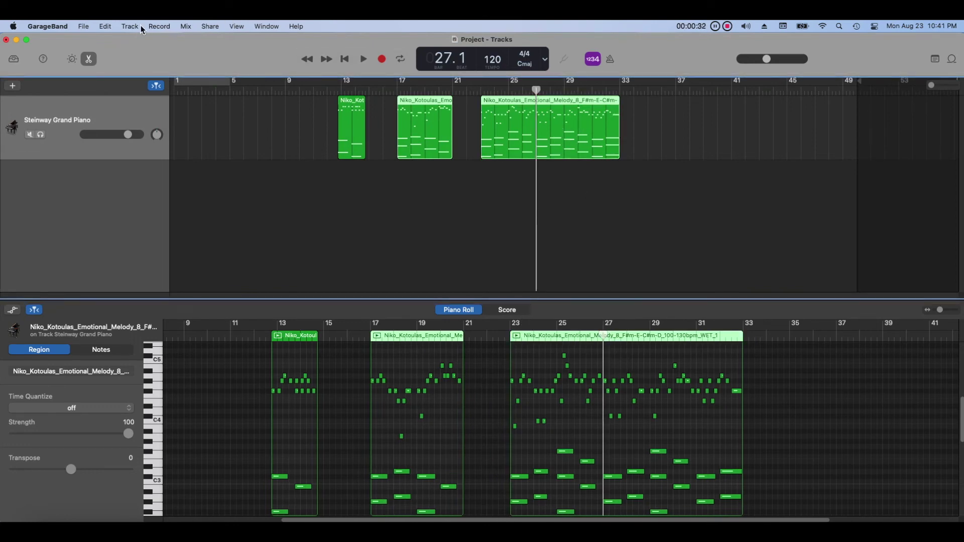
{"action": "left_click", "coordinate": [111, 27]}
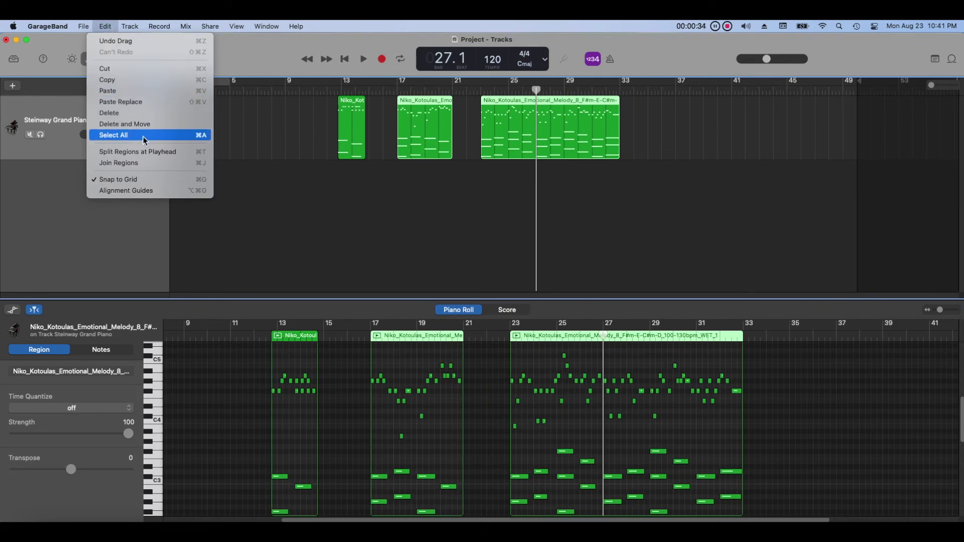
{"action": "left_click", "coordinate": [149, 152]}
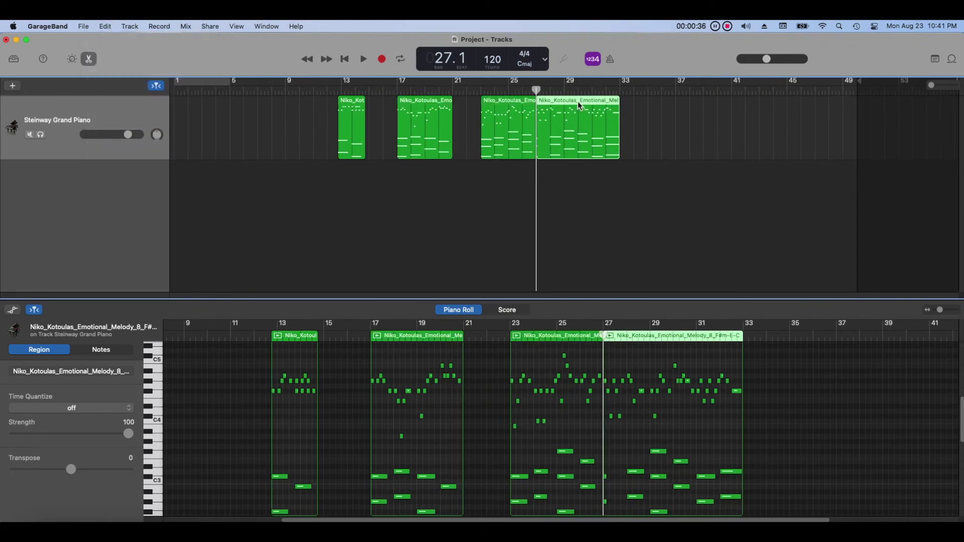
{"action": "left_click_drag", "start_coordinate": [577, 101], "coordinate": [630, 107]}
{"action": "left_click", "coordinate": [582, 200]}
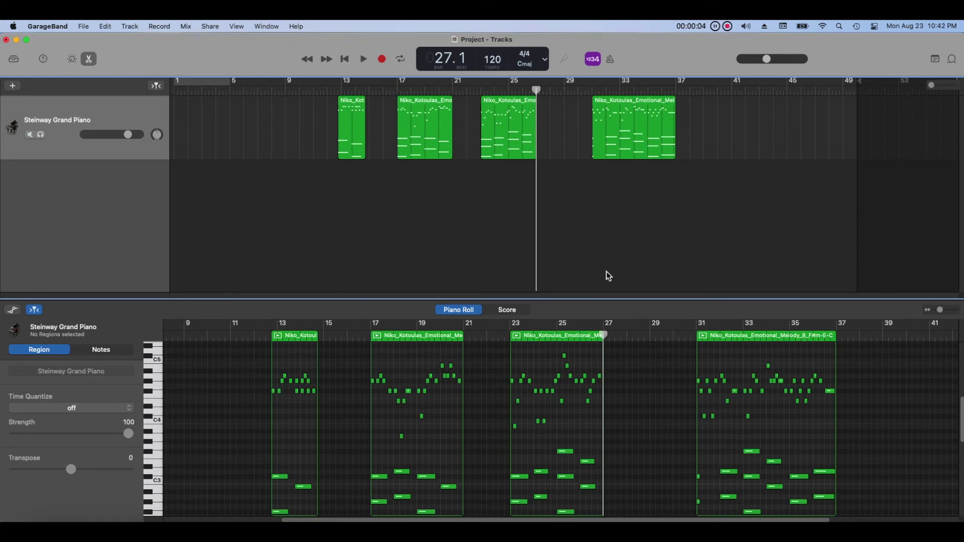
Delete the melody region between bars 23 and 27
{"action": "left_click", "coordinate": [520, 142]}
{"action": "right_click", "coordinate": [519, 142]}
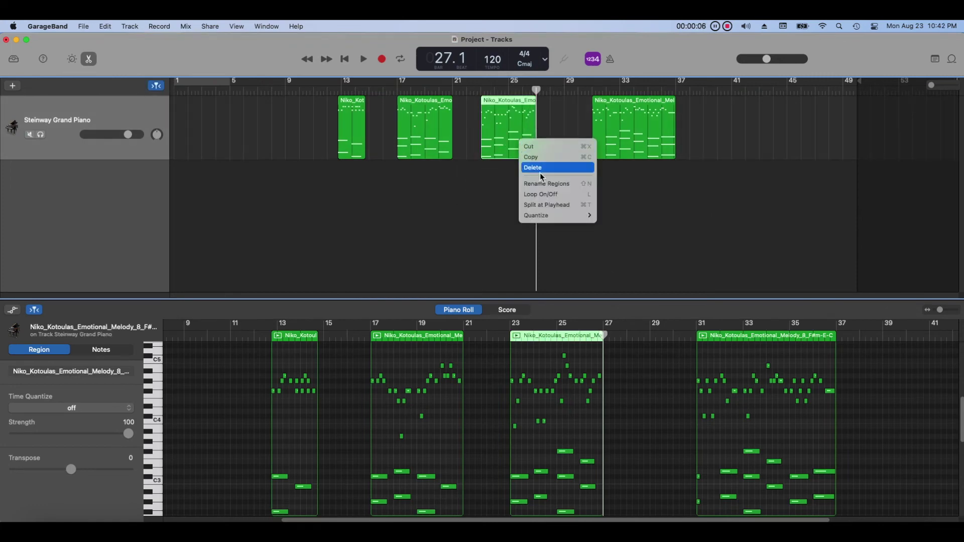
{"action": "left_click", "coordinate": [546, 168]}
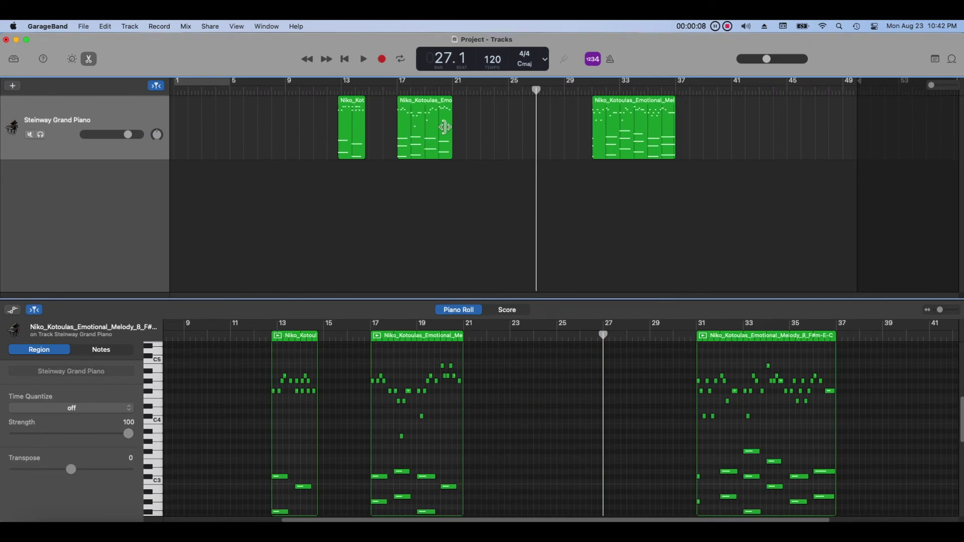
Close the gaps by moving the short region to bar 21 and the last region to bar 23
{"action": "left_click_drag", "start_coordinate": [352, 103], "coordinate": [467, 114]}
{"action": "left_click_drag", "start_coordinate": [615, 100], "coordinate": [508, 102]}
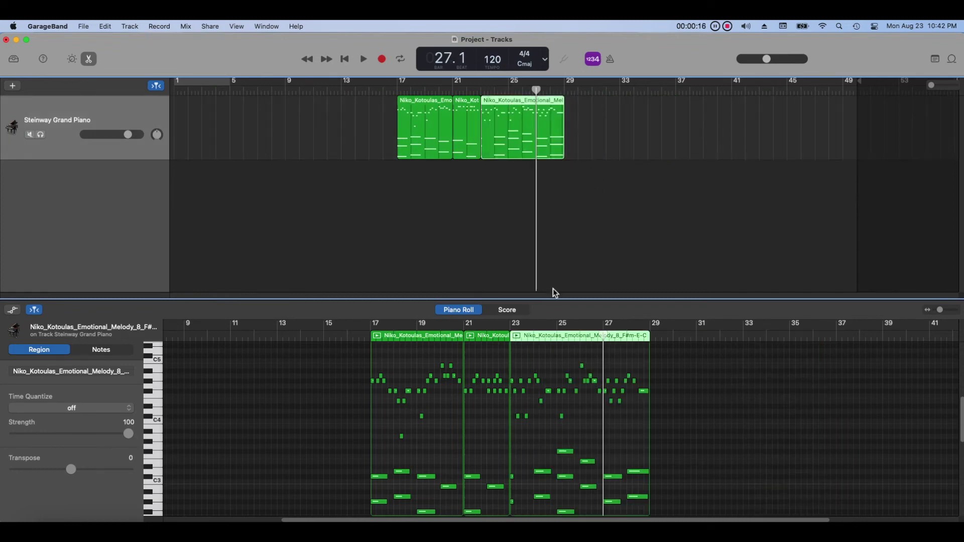
{"action": "left_click", "coordinate": [557, 331]}
{"action": "left_click", "coordinate": [665, 369]}
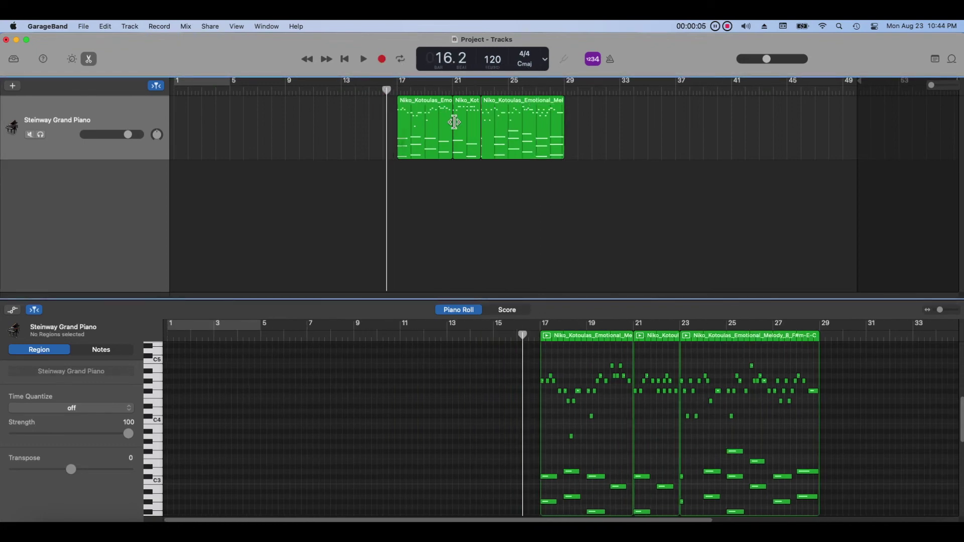
Copy the melody region that starts at bar 23 and paste it at bar 17
{"action": "left_click", "coordinate": [519, 134]}
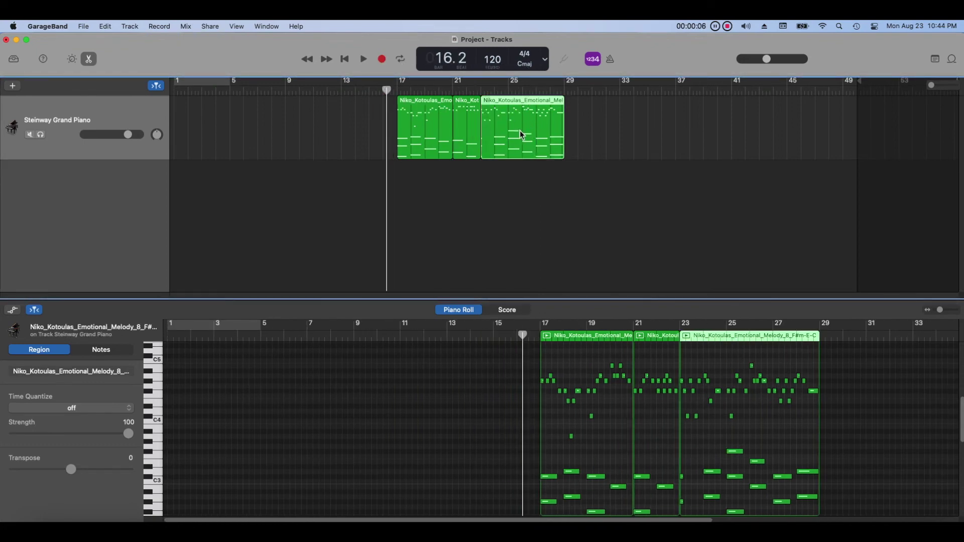
{"action": "left_click", "coordinate": [110, 29]}
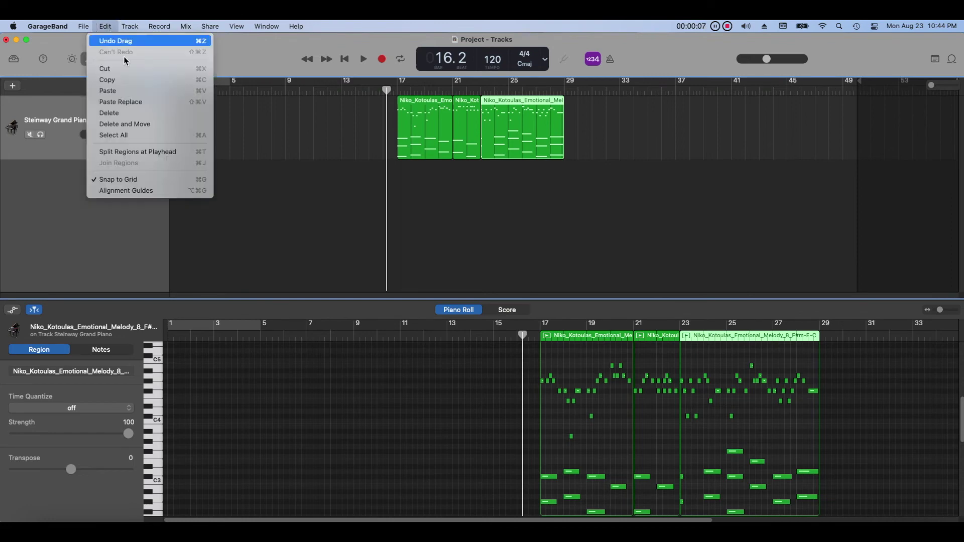
{"action": "left_click", "coordinate": [137, 80]}
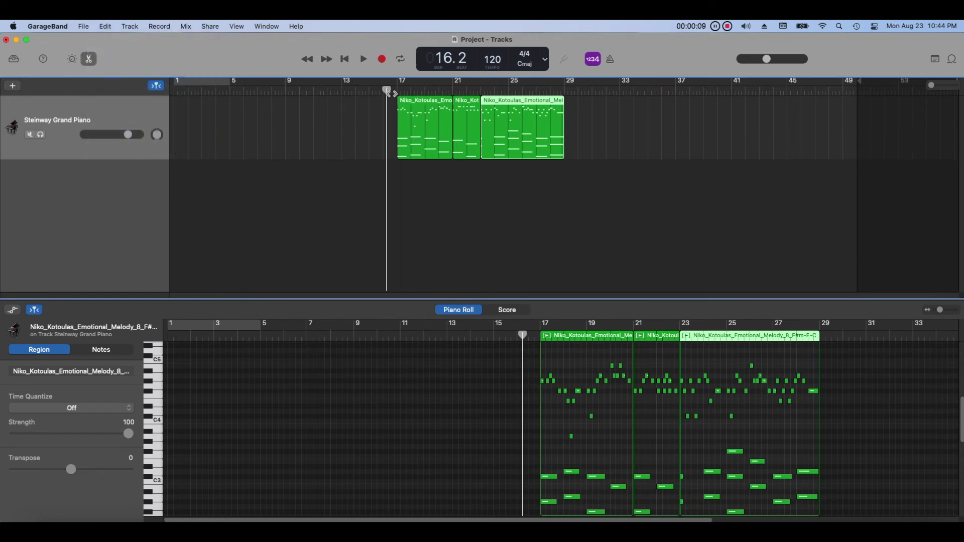
{"action": "left_click_drag", "start_coordinate": [387, 91], "coordinate": [389, 97]}
{"action": "left_click_drag", "start_coordinate": [395, 98], "coordinate": [397, 97]}
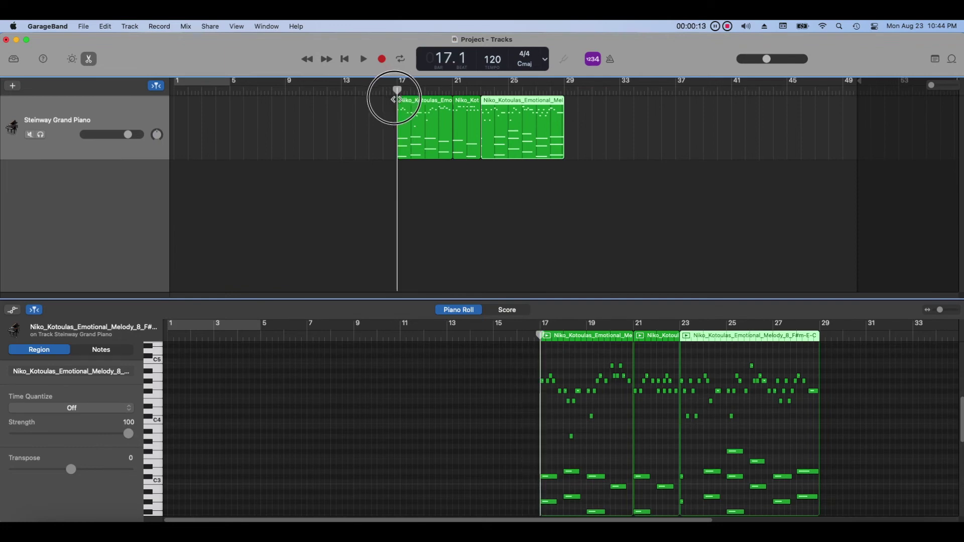
{"action": "left_click", "coordinate": [109, 27]}
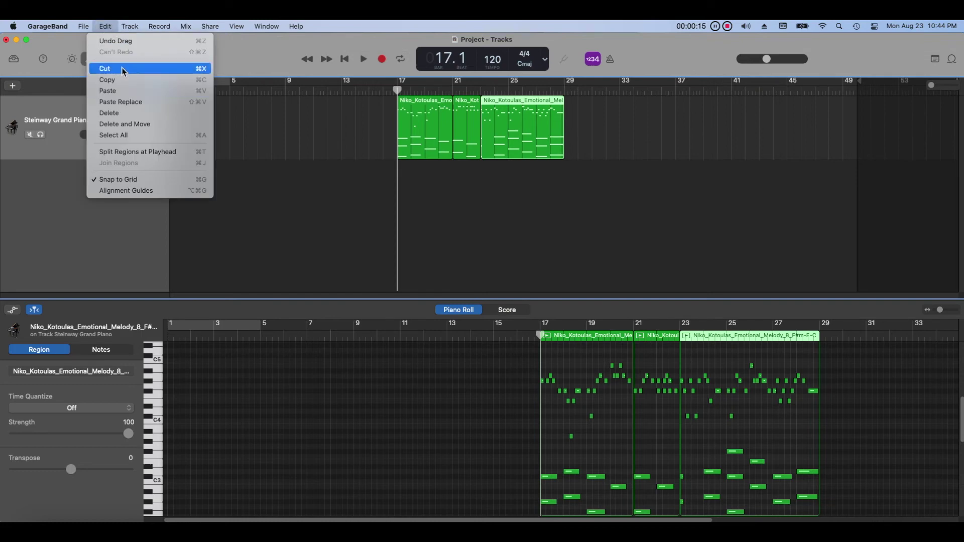
{"action": "left_click", "coordinate": [147, 91]}
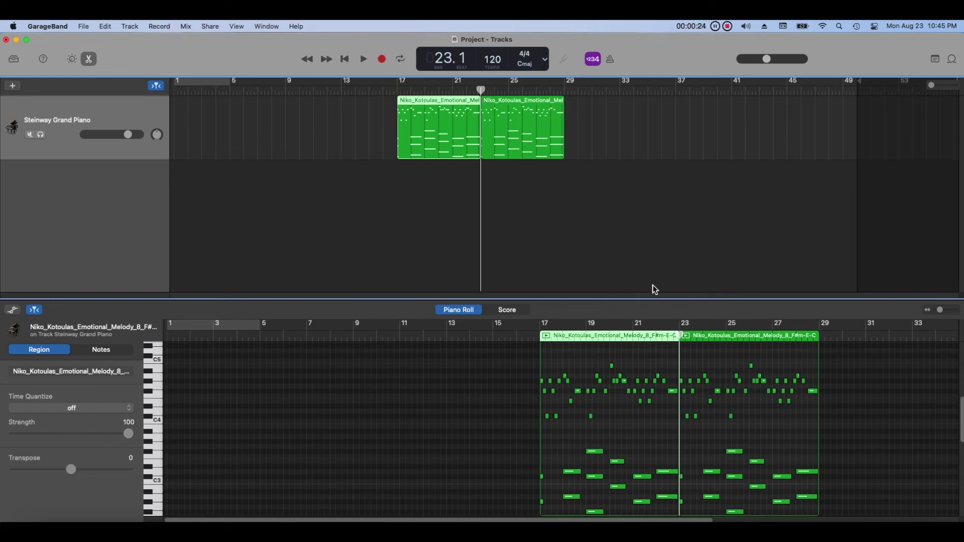
Undo the paste at bar 17
{"action": "left_click", "coordinate": [589, 225]}
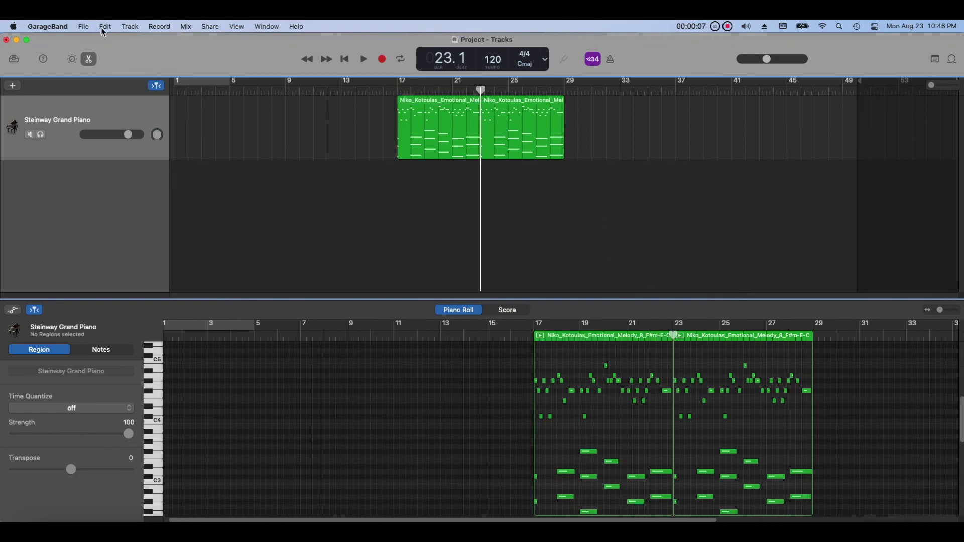
{"action": "left_click", "coordinate": [104, 26]}
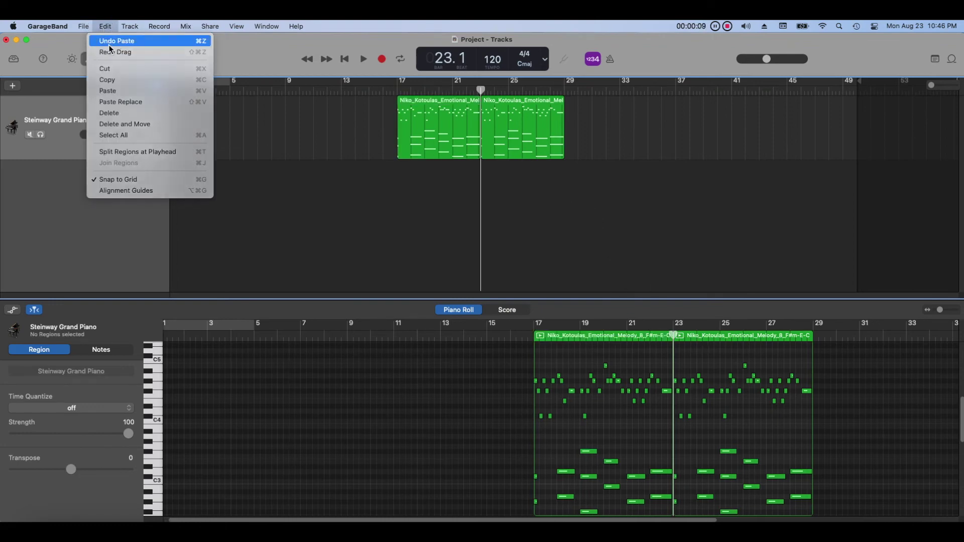
{"action": "left_click", "coordinate": [110, 45]}
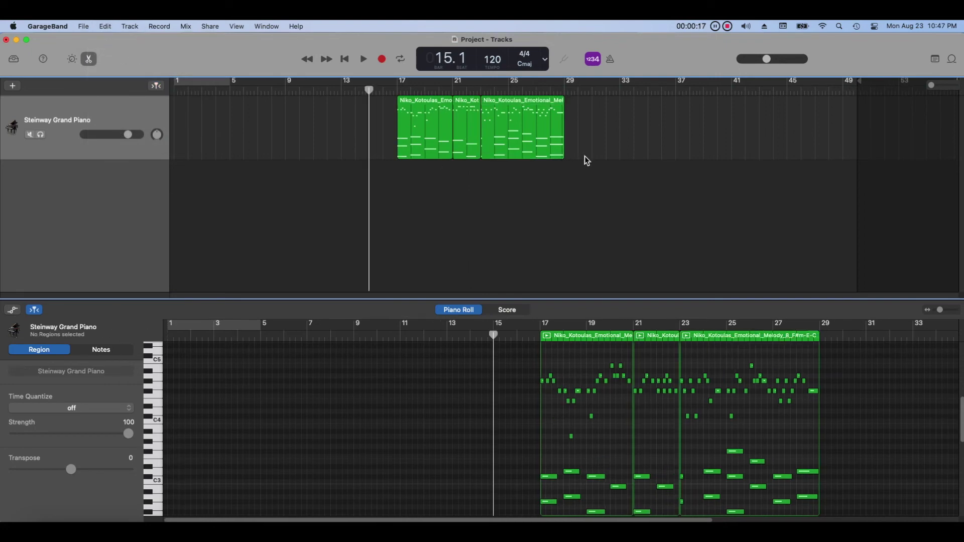
Join the three adjacent melody regions between bars 17 and 29 into one region
{"action": "left_click_drag", "start_coordinate": [569, 175], "coordinate": [421, 132]}
{"action": "left_click", "coordinate": [105, 26]}
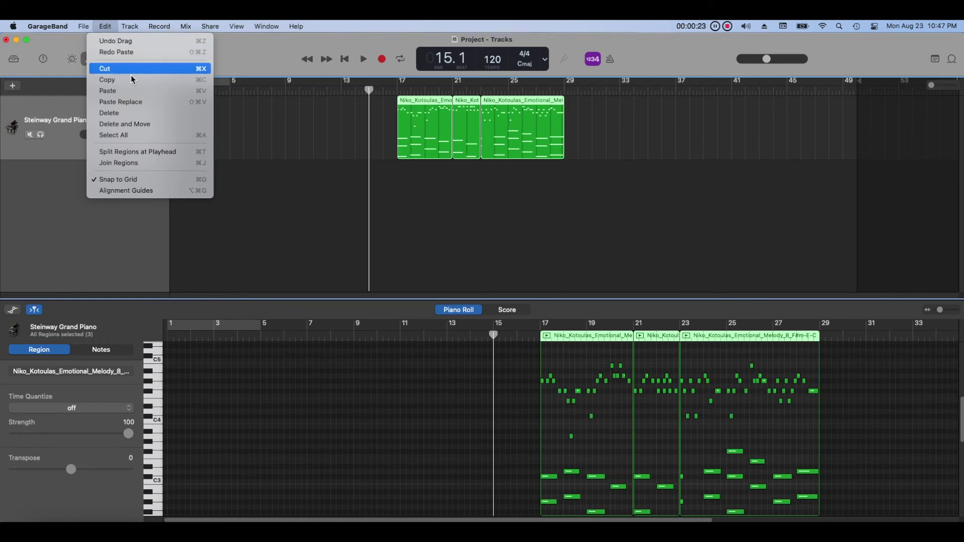
{"action": "left_click", "coordinate": [181, 164]}
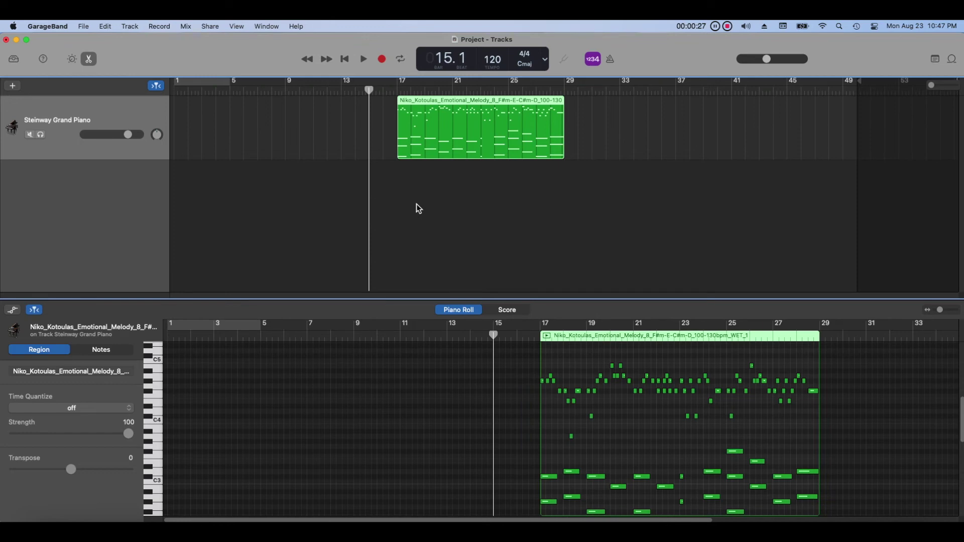
Rename the joined region with the person's first name followed by "-2"
{"action": "right_click", "coordinate": [442, 129]}
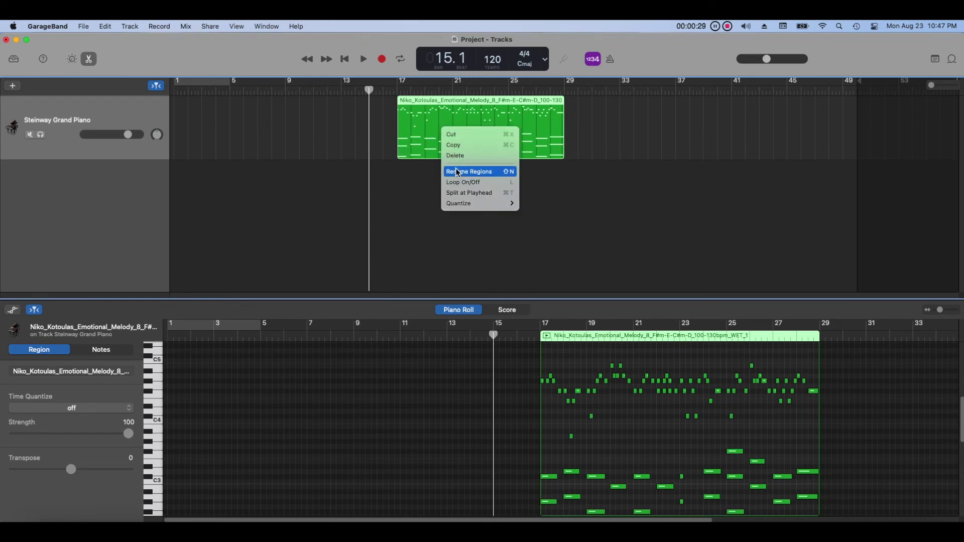
{"action": "left_click", "coordinate": [457, 172]}
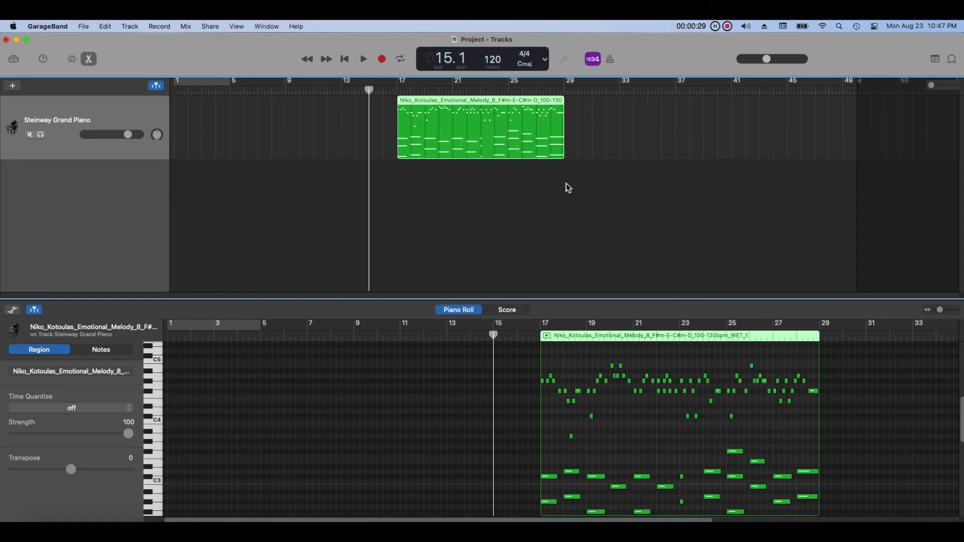
{"action": "type", "text": "T"}
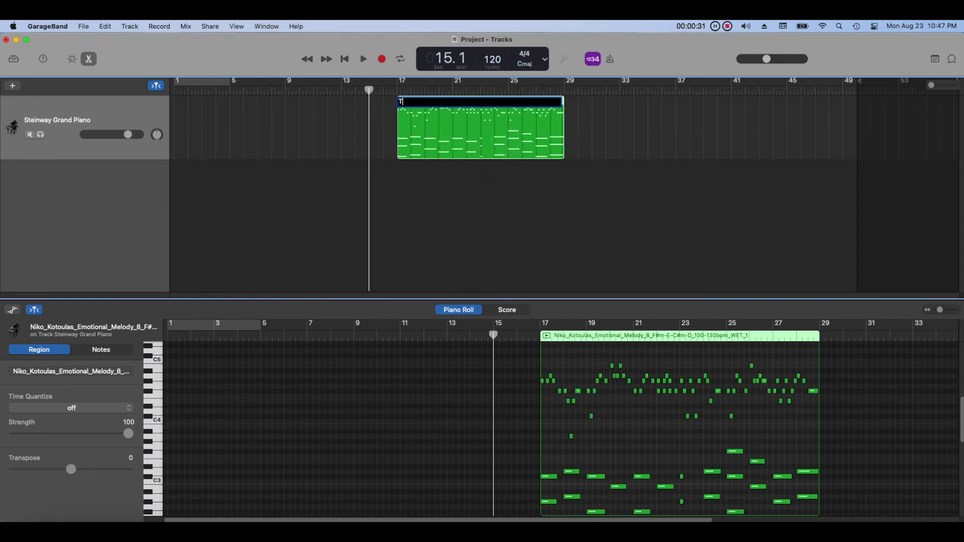
{"action": "type", "text": "odd -2"}
{"action": "key", "text": "Return"}
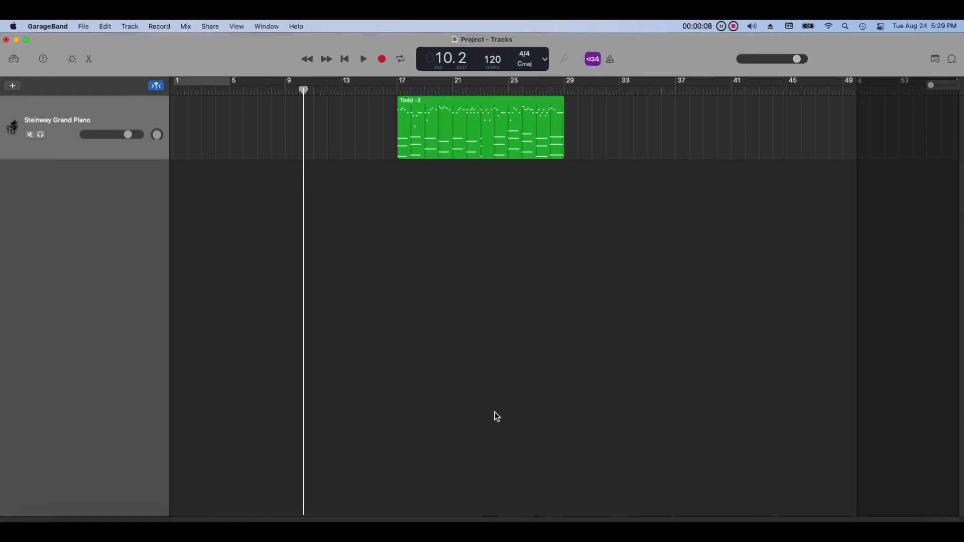
Move the region down below the existing tracks until five more tracks are created, and return it to the first track near bar 3
{"action": "left_click", "coordinate": [490, 149]}
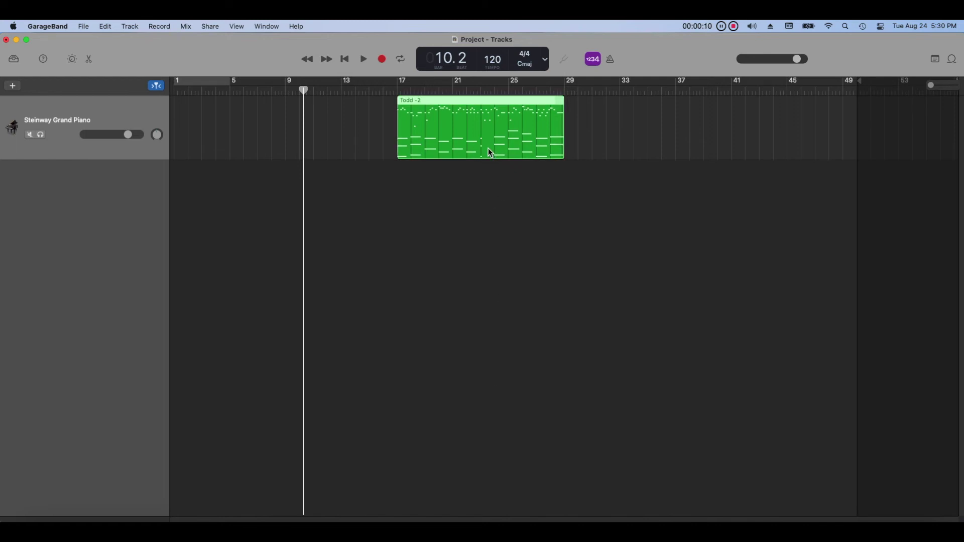
{"action": "left_click_drag", "start_coordinate": [485, 123], "coordinate": [319, 259]}
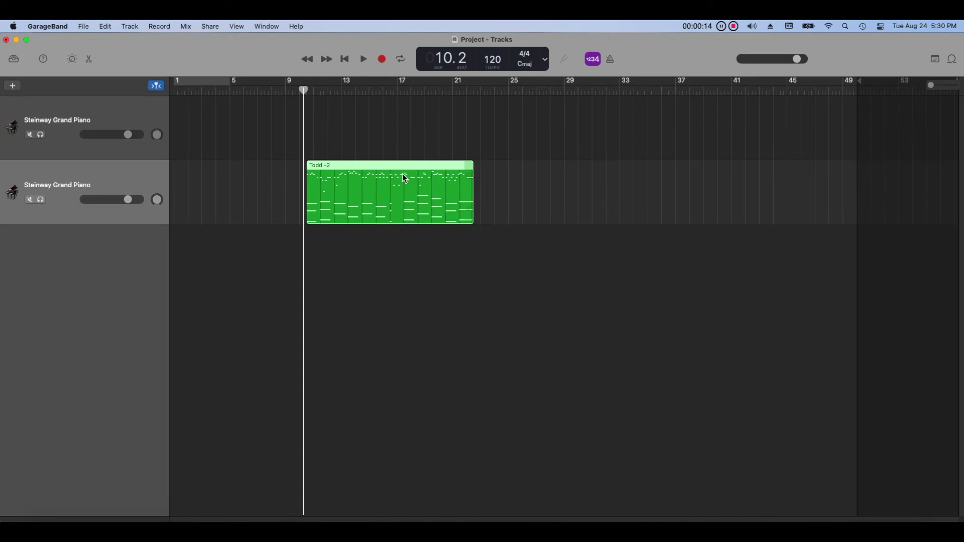
{"action": "left_click_drag", "start_coordinate": [402, 170], "coordinate": [370, 270]}
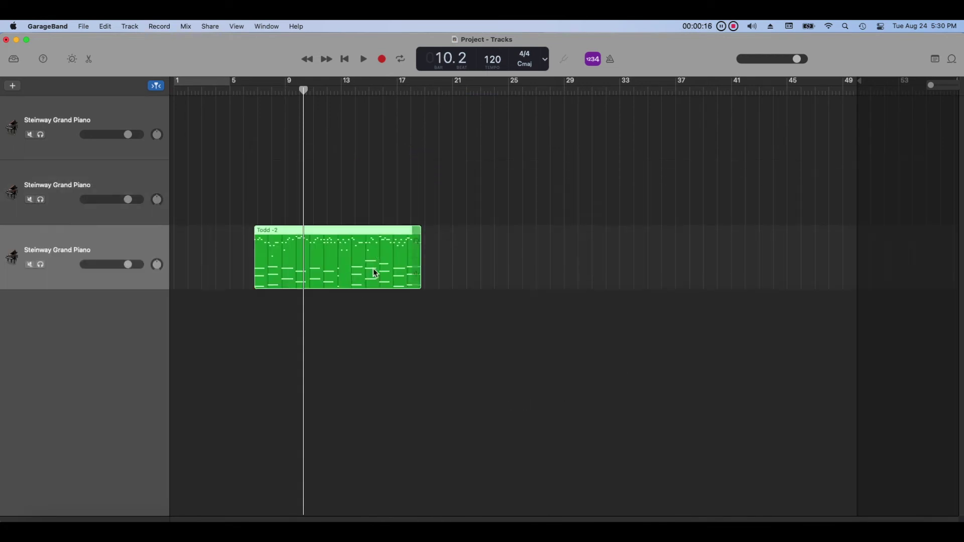
{"action": "left_click_drag", "start_coordinate": [366, 236], "coordinate": [353, 407]}
{"action": "left_click_drag", "start_coordinate": [379, 357], "coordinate": [392, 426]}
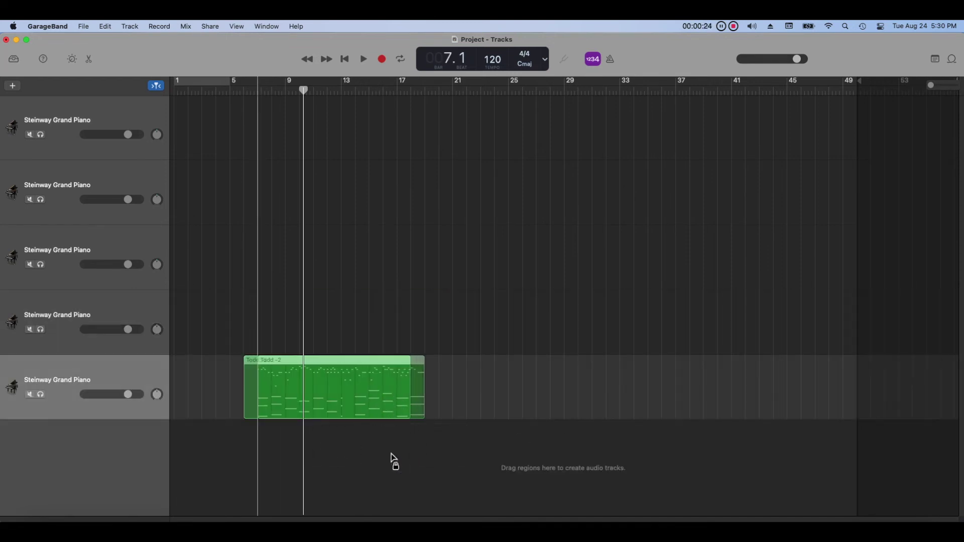
{"action": "left_click_drag", "start_coordinate": [393, 461], "coordinate": [396, 459]}
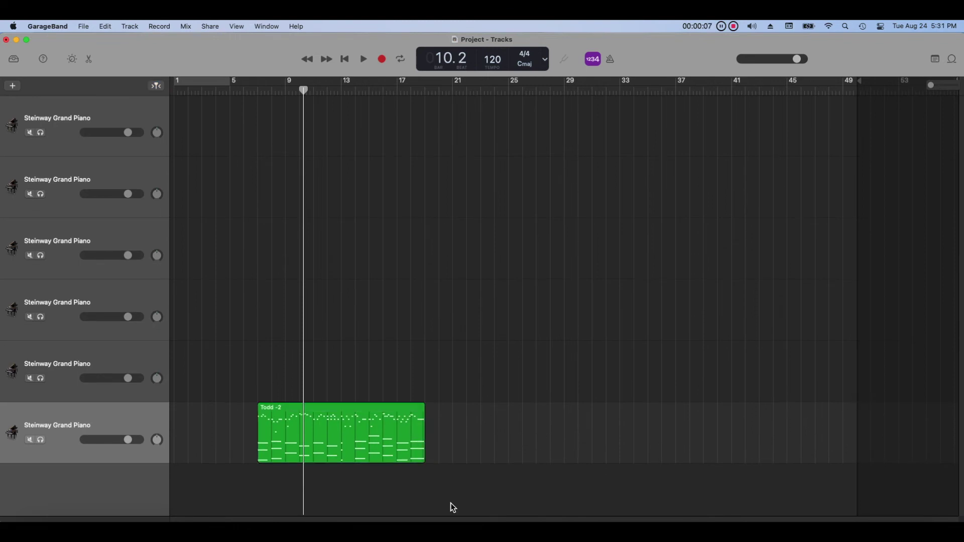
{"action": "left_click_drag", "start_coordinate": [375, 414], "coordinate": [319, 146]}
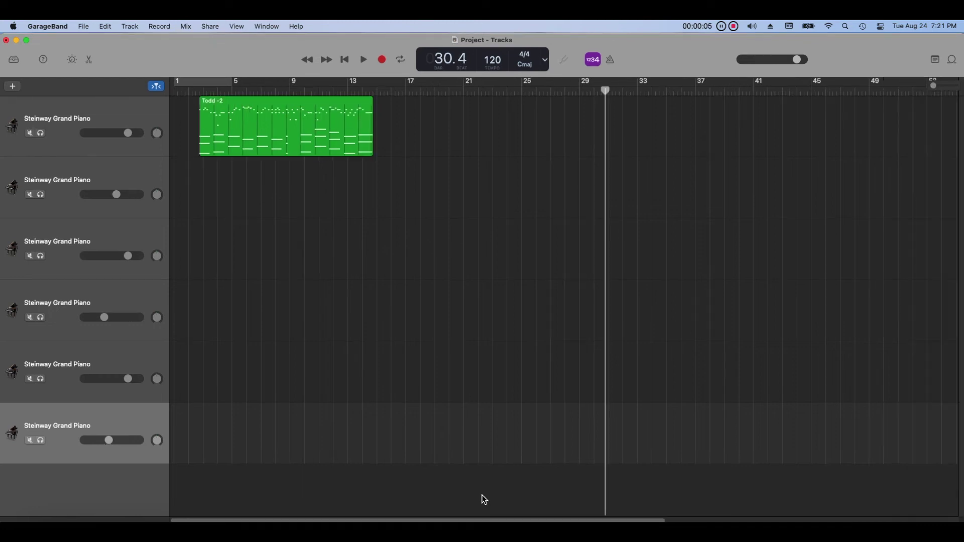
Change the first track's sound to the Orchestral Harp and raise its volume
{"action": "left_click", "coordinate": [17, 64]}
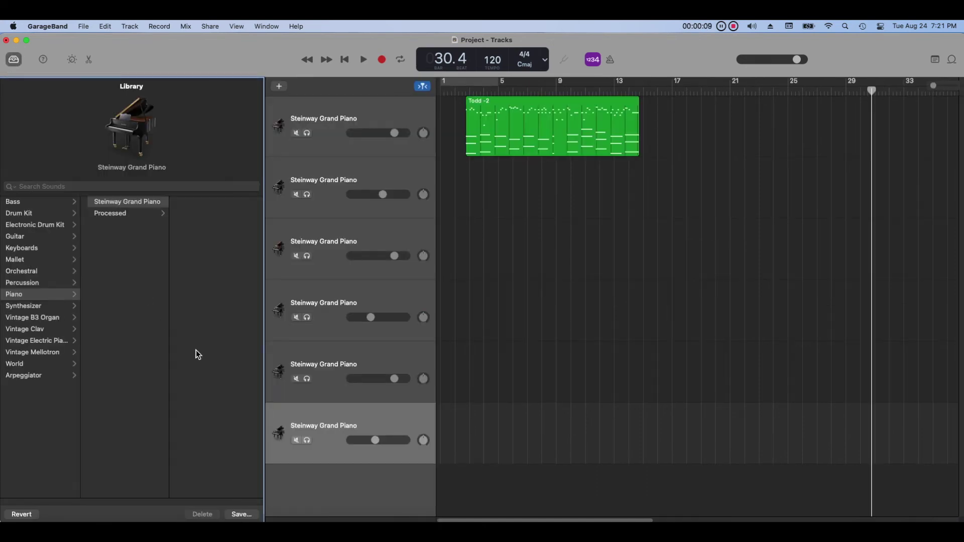
{"action": "left_click", "coordinate": [311, 143]}
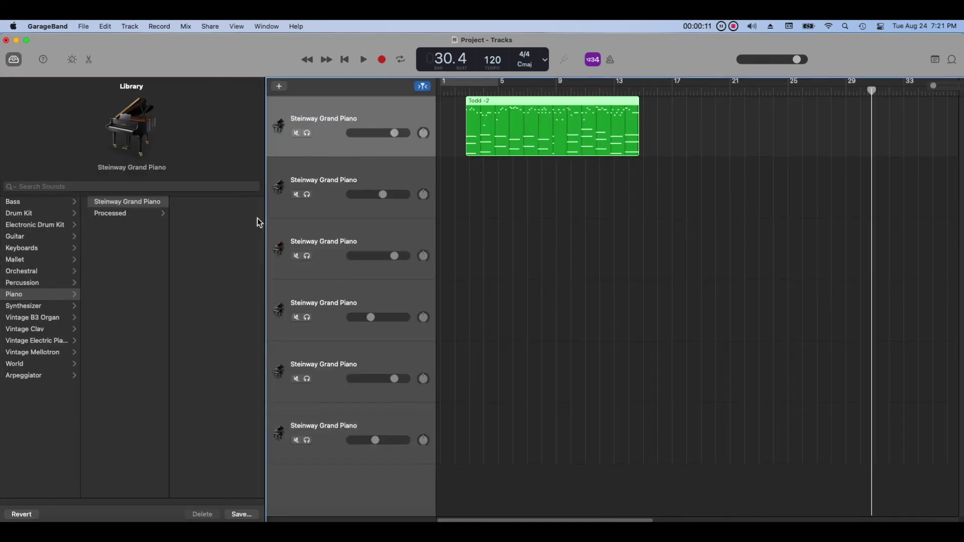
{"action": "left_click", "coordinate": [55, 272]}
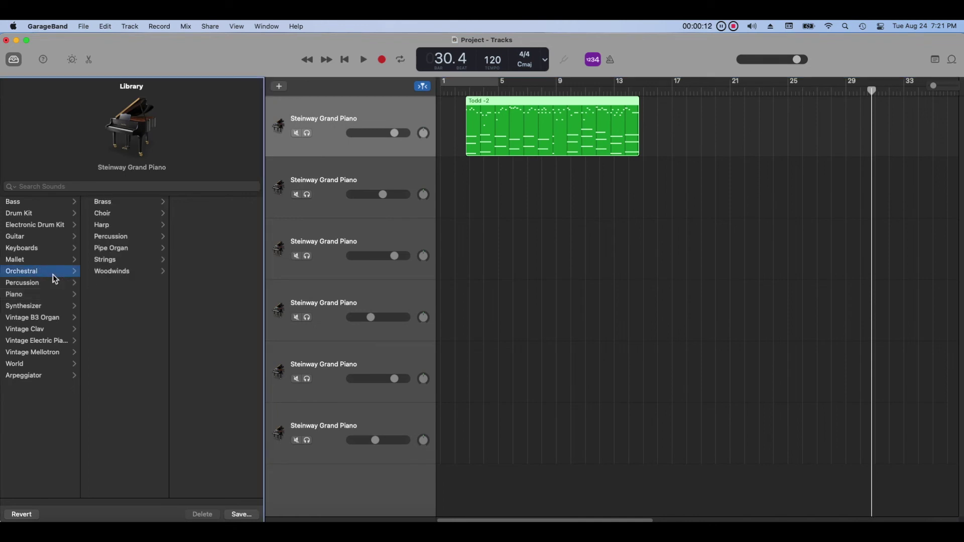
{"action": "left_click", "coordinate": [145, 229]}
{"action": "left_click", "coordinate": [194, 202]}
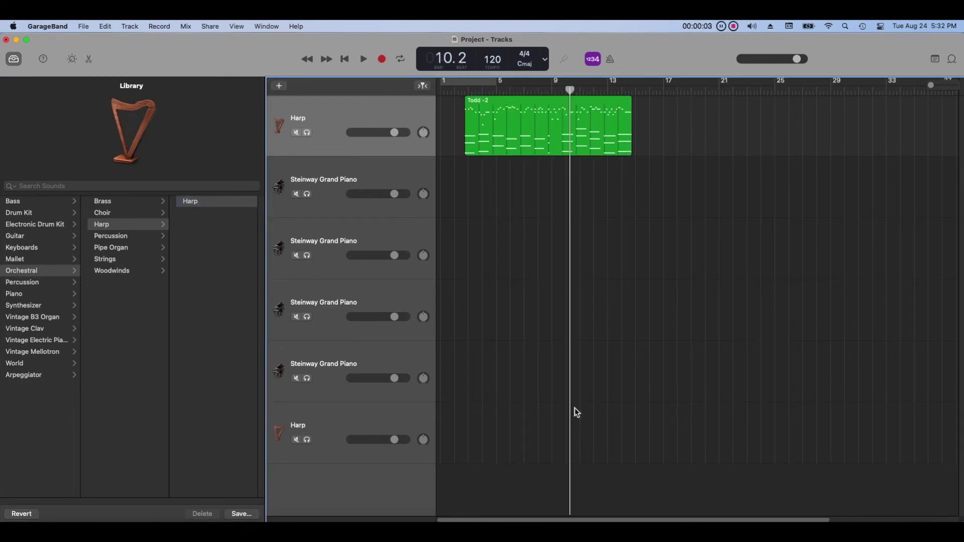
{"action": "left_click_drag", "start_coordinate": [395, 132], "coordinate": [417, 145]}
Change the second track's sound to the Orchestral Harp and lower its volume
{"action": "left_click", "coordinate": [401, 184]}
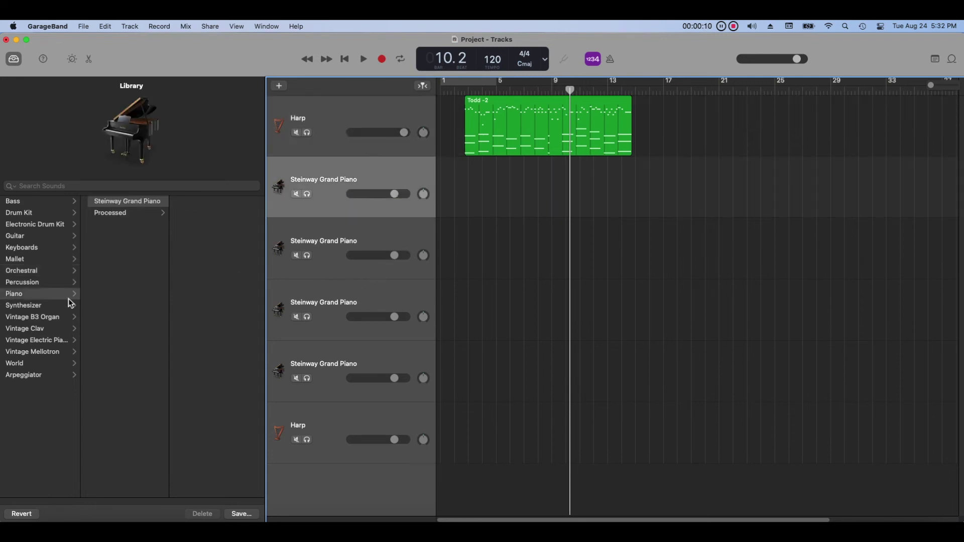
{"action": "left_click", "coordinate": [54, 272]}
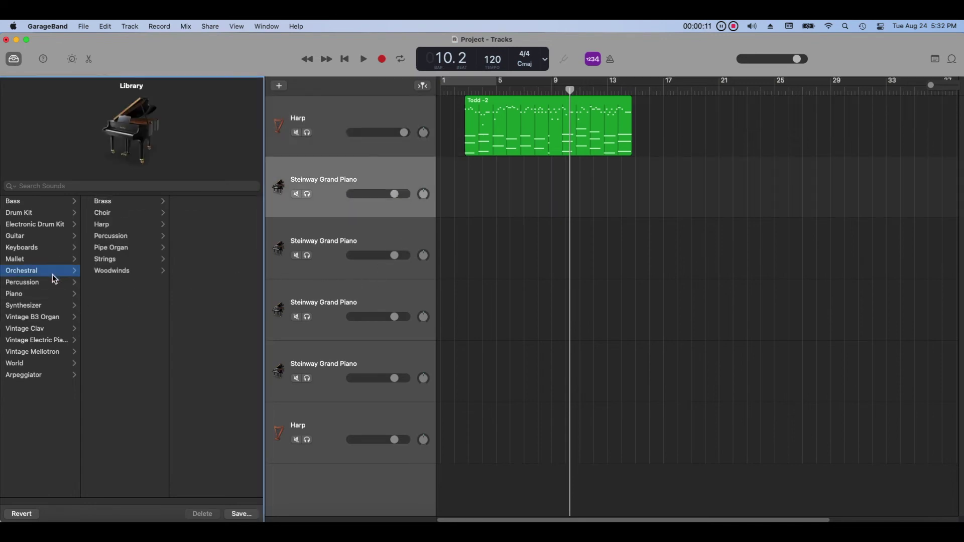
{"action": "left_click", "coordinate": [114, 227]}
{"action": "left_click", "coordinate": [195, 203]}
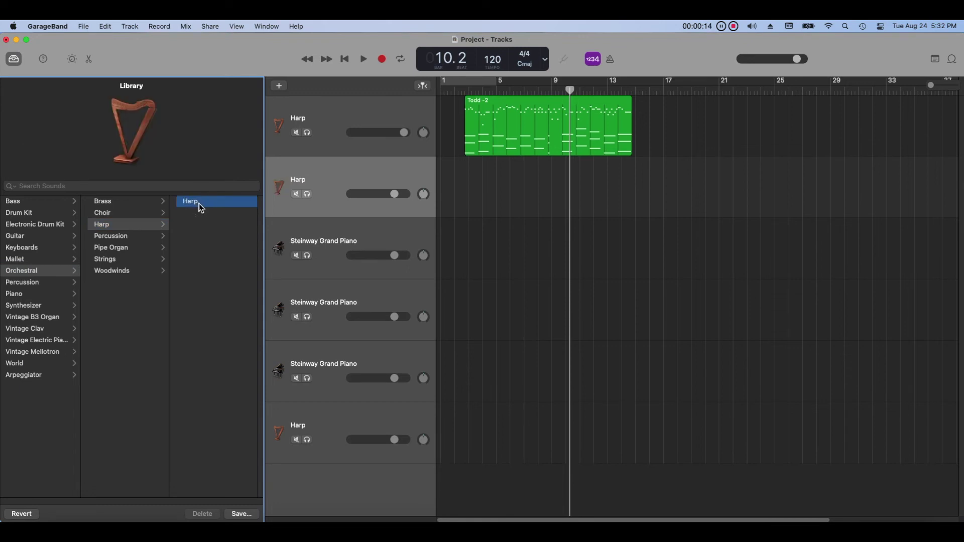
{"action": "left_click_drag", "start_coordinate": [399, 194], "coordinate": [332, 206]}
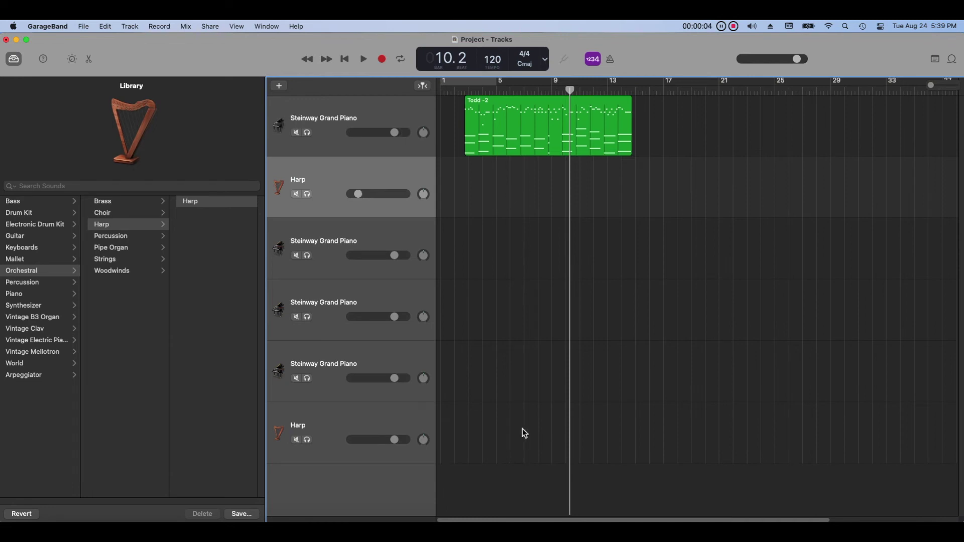
{"action": "left_click_drag", "start_coordinate": [358, 193], "coordinate": [373, 200]}
Change the third track's sound to Acoustic Guitar
{"action": "left_click", "coordinate": [333, 259]}
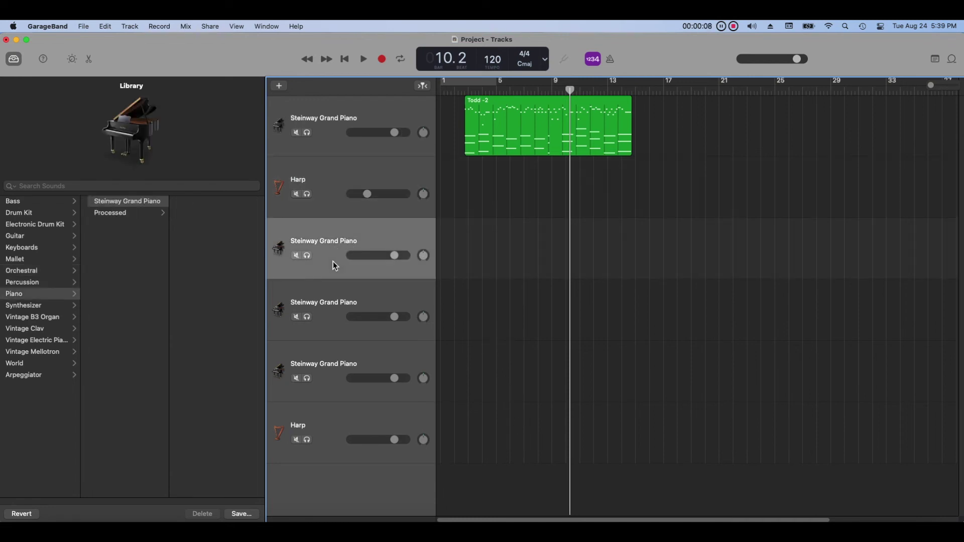
{"action": "left_click", "coordinate": [55, 236]}
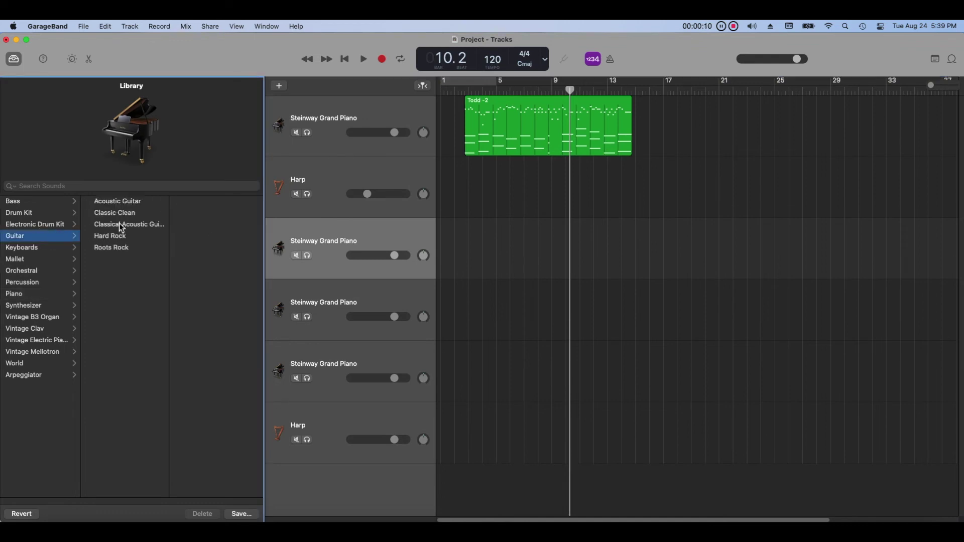
{"action": "left_click", "coordinate": [132, 205]}
Change the fourth track's sound to Stinger Bass
{"action": "left_click", "coordinate": [333, 317]}
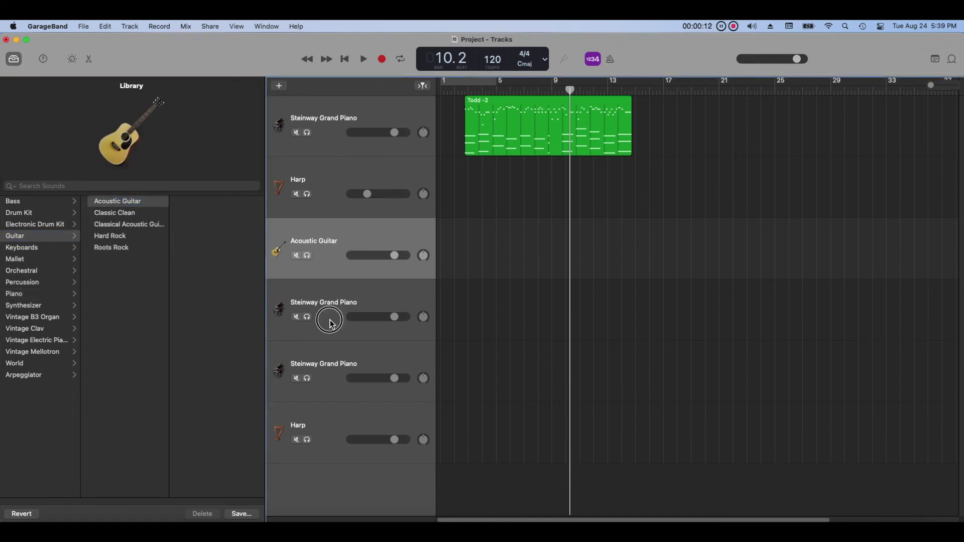
{"action": "left_click", "coordinate": [70, 203]}
{"action": "left_click", "coordinate": [117, 251]}
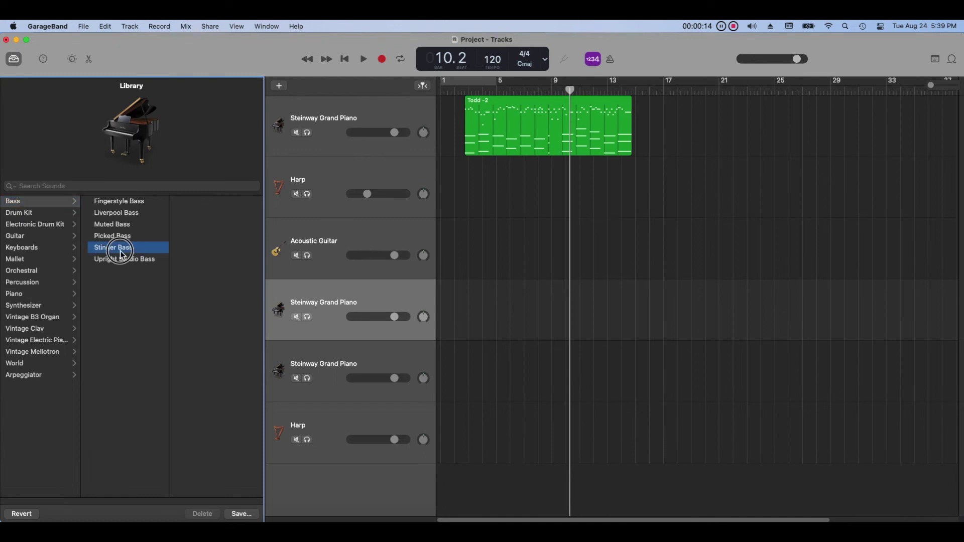
{"action": "left_click", "coordinate": [495, 359]}
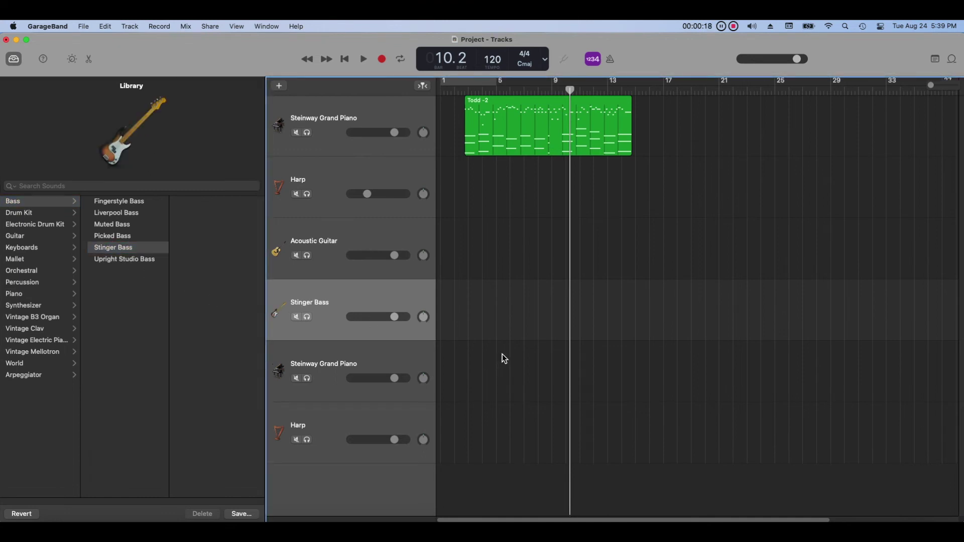
{"action": "key", "text": "super+shift+2"}
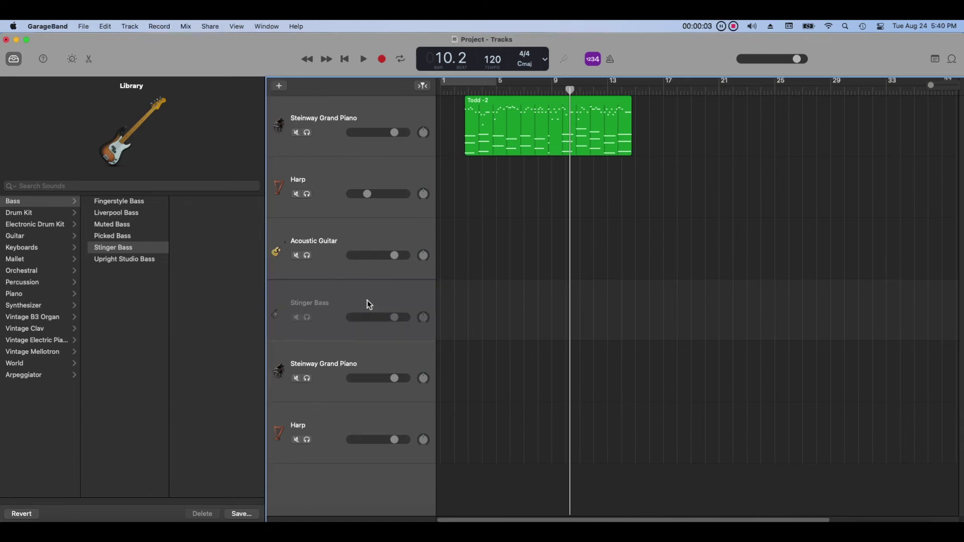
Duplicate the Stinger Bass track with its settings and lower the duplicate's volume
{"action": "left_click", "coordinate": [369, 304]}
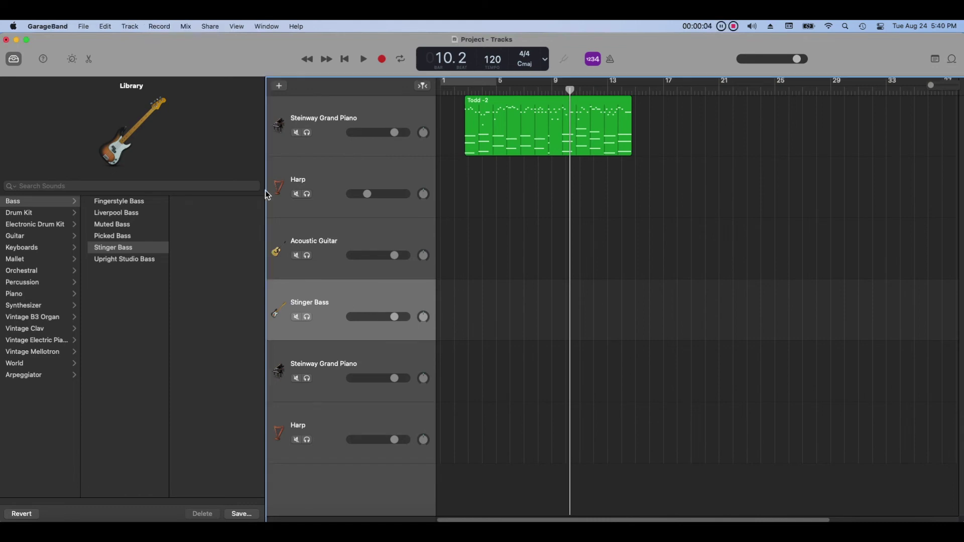
{"action": "left_click", "coordinate": [129, 26]}
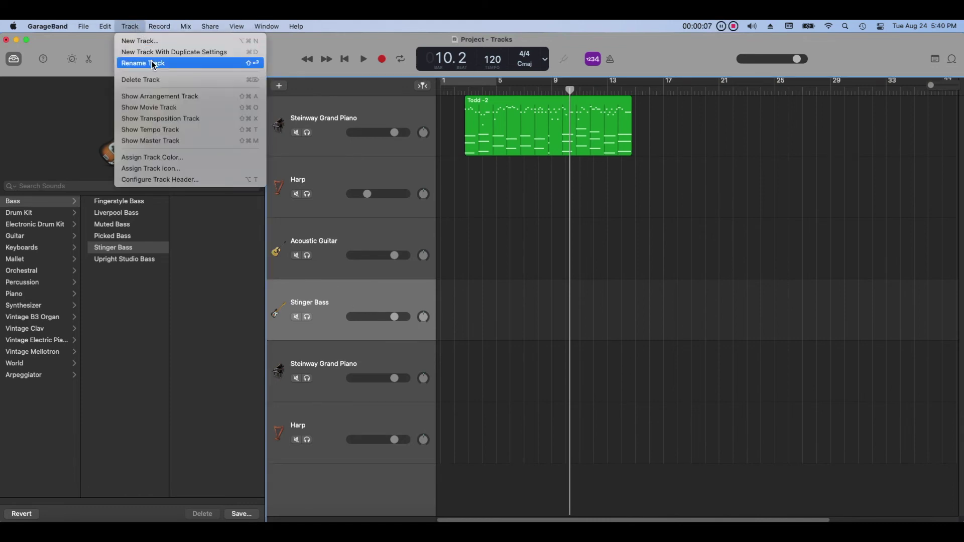
{"action": "left_click", "coordinate": [245, 53]}
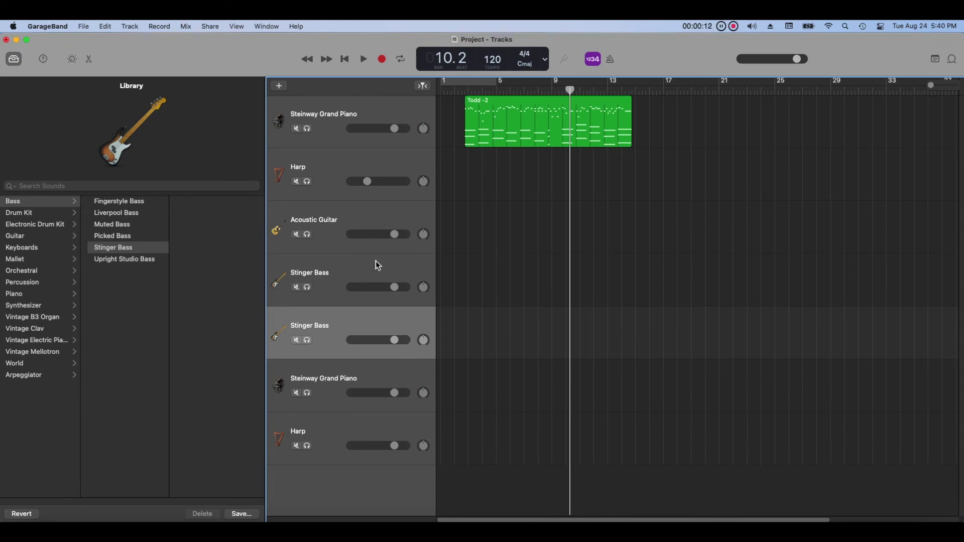
{"action": "left_click_drag", "start_coordinate": [394, 340], "coordinate": [329, 351]}
Duplicate the Acoustic Guitar track with its settings and lower the duplicate's volume
{"action": "left_click", "coordinate": [336, 229]}
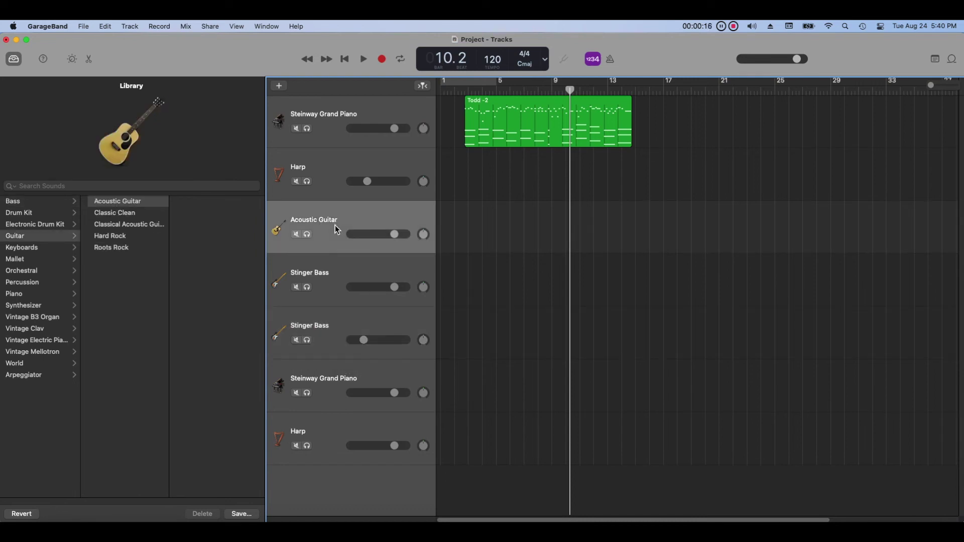
{"action": "left_click", "coordinate": [129, 26]}
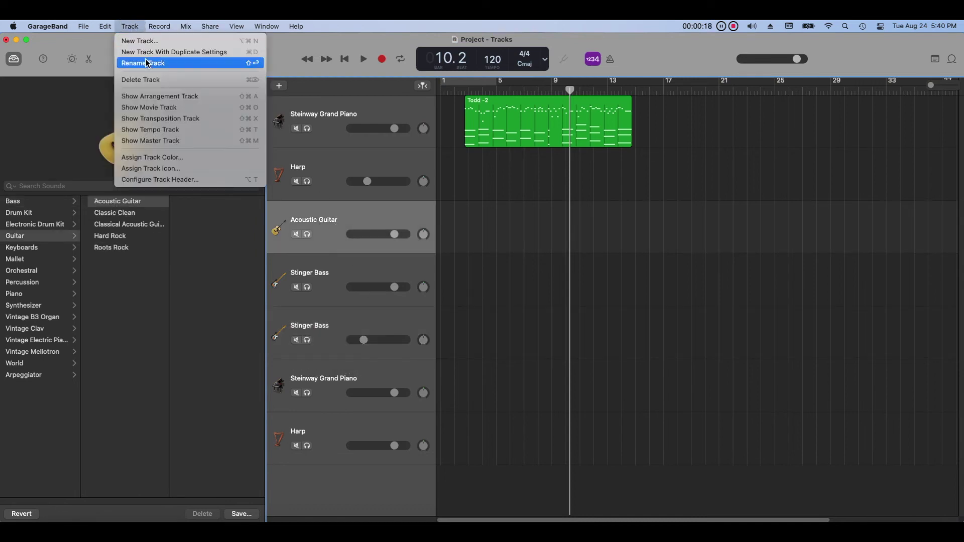
{"action": "left_click", "coordinate": [244, 53]}
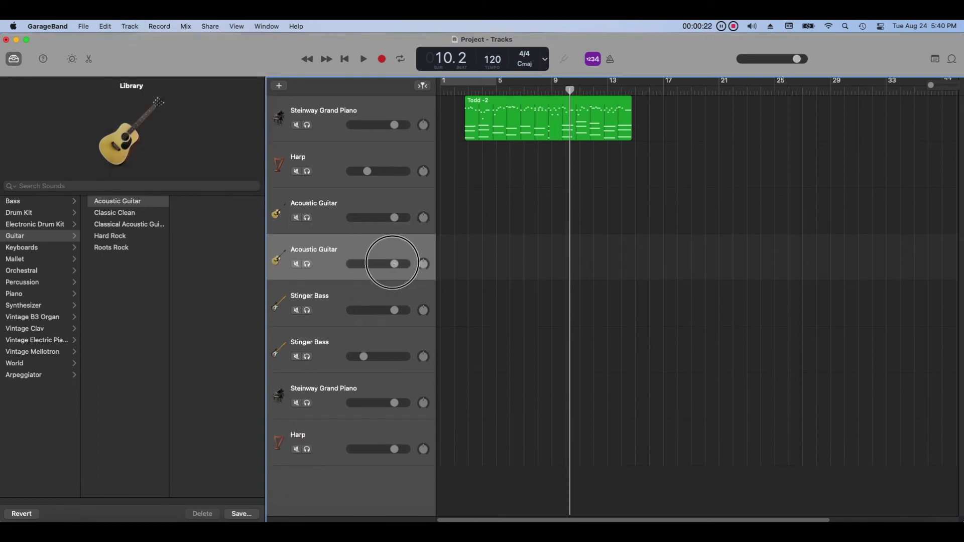
{"action": "left_click_drag", "start_coordinate": [394, 264], "coordinate": [365, 264]}
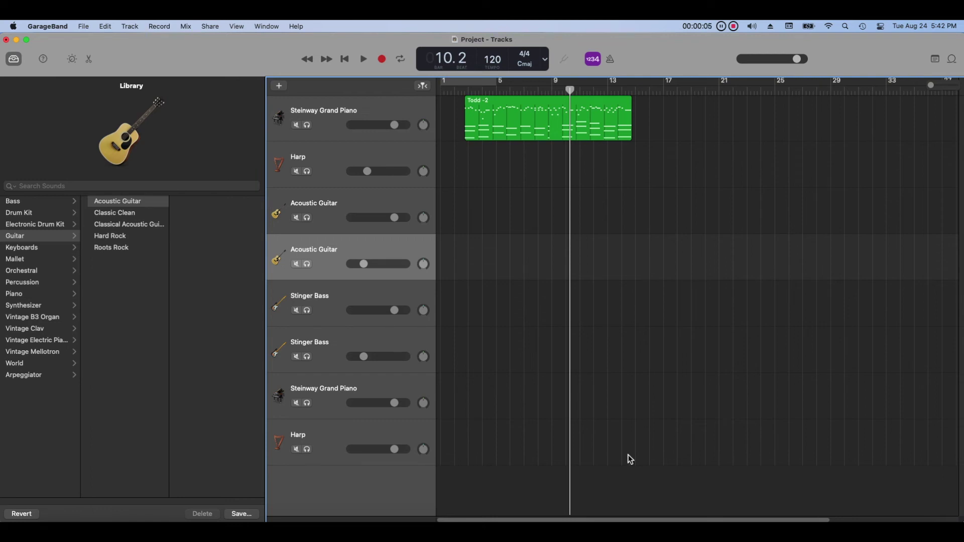
Move both Stinger Bass tracks above the two Acoustic Guitar tracks, keeping the louder one first
{"action": "left_click_drag", "start_coordinate": [346, 313], "coordinate": [350, 204]}
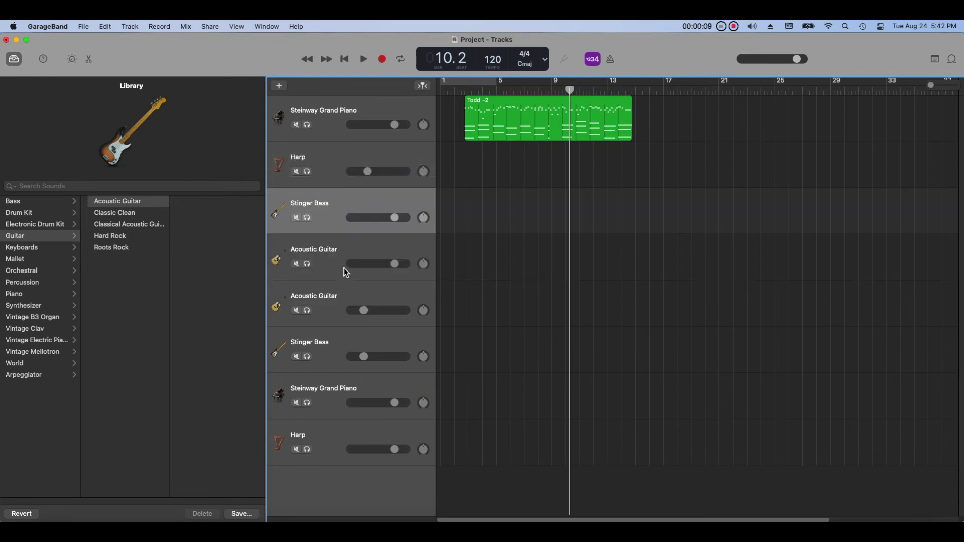
{"action": "left_click_drag", "start_coordinate": [323, 348], "coordinate": [332, 255]}
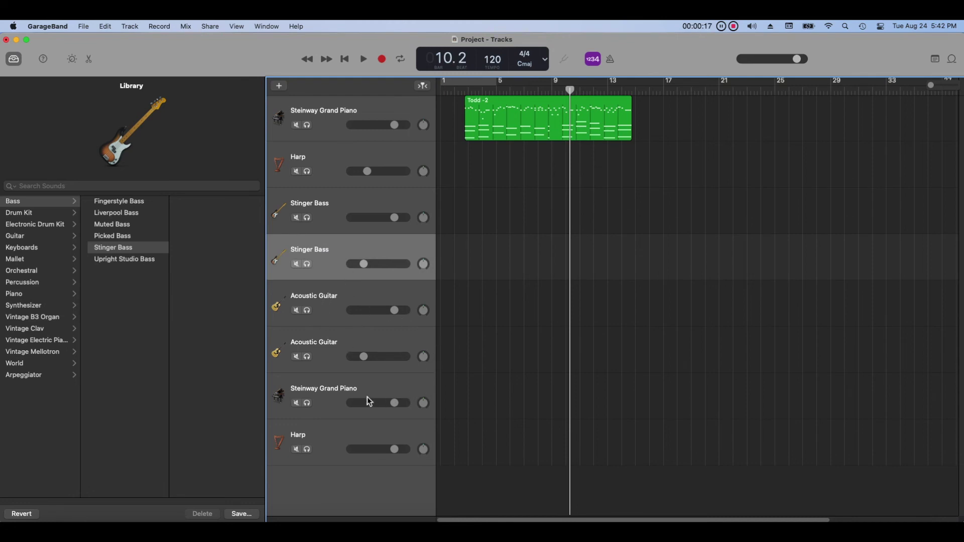
Delete the extra Steinway Grand Piano and Harp tracks at the end of the track list
{"action": "left_click", "coordinate": [332, 408]}
{"action": "left_click", "coordinate": [333, 410]}
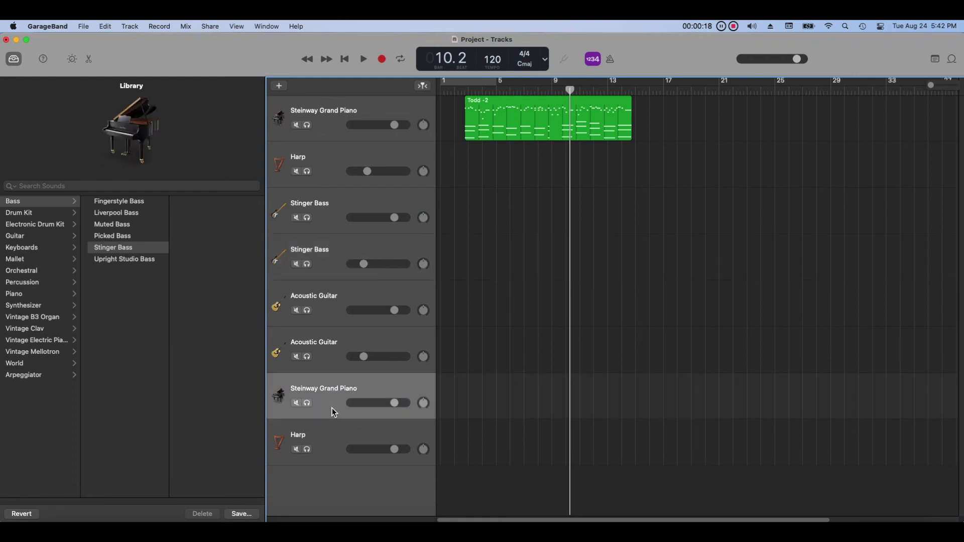
{"action": "left_click", "coordinate": [131, 27]}
{"action": "left_click", "coordinate": [135, 80]}
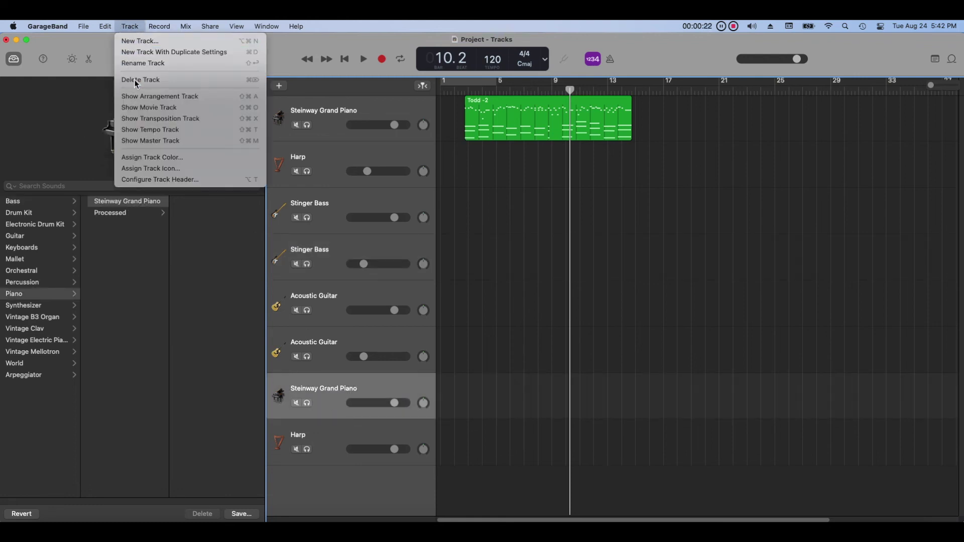
{"action": "right_click", "coordinate": [332, 428]}
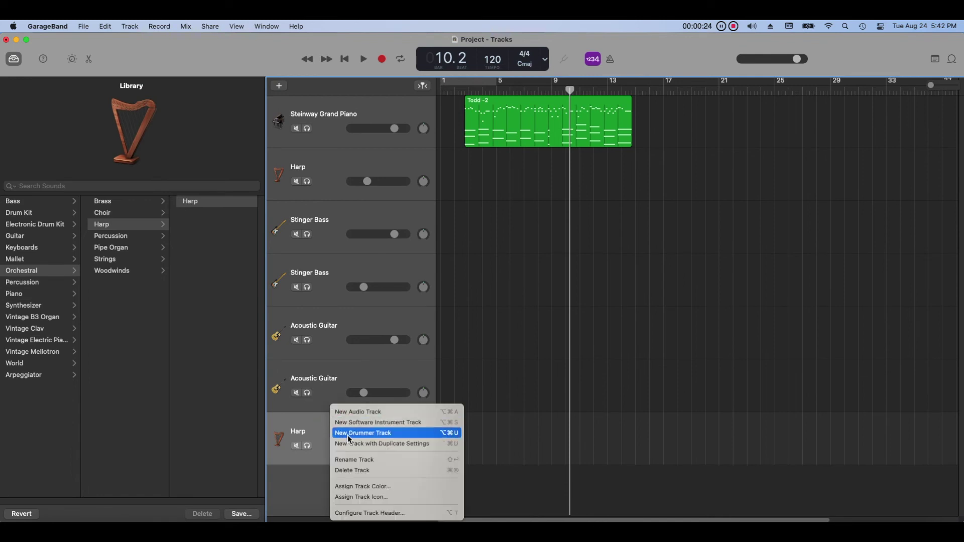
{"action": "left_click", "coordinate": [432, 470]}
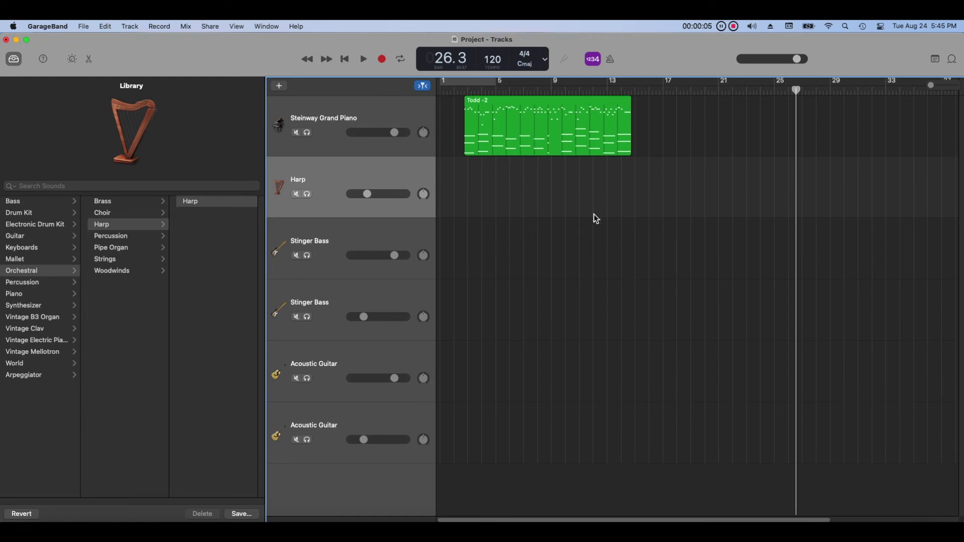
Copy the Todd -2 region from the piano track and paste it onto the Harp track at the region's start
{"action": "left_click", "coordinate": [550, 152]}
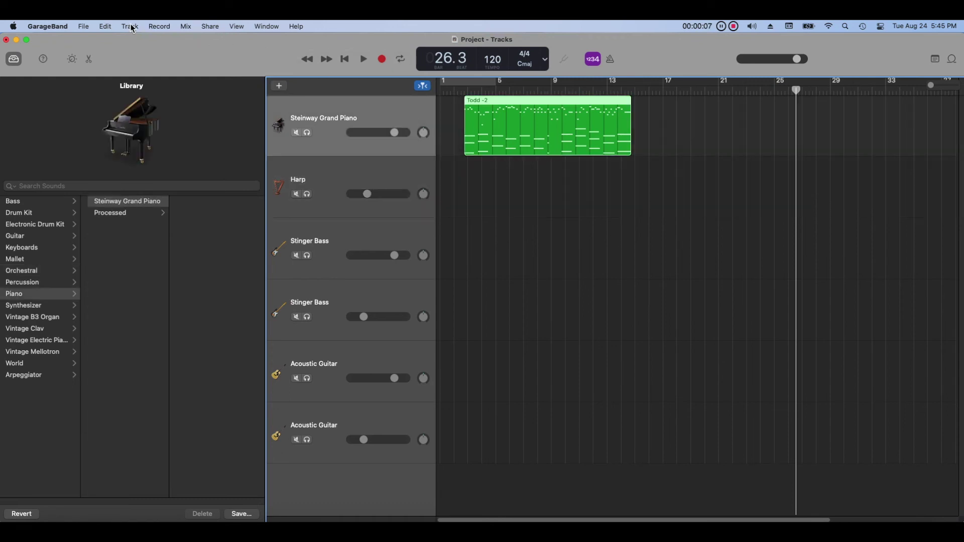
{"action": "left_click", "coordinate": [107, 28]}
{"action": "left_click", "coordinate": [113, 82]}
{"action": "left_click", "coordinate": [455, 91]}
{"action": "key", "text": "space"}
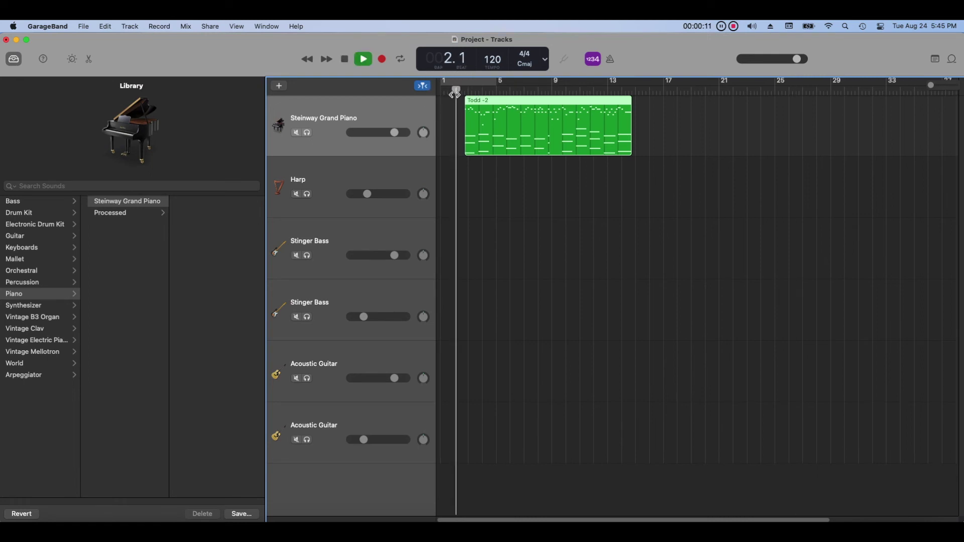
{"action": "left_click", "coordinate": [344, 60]}
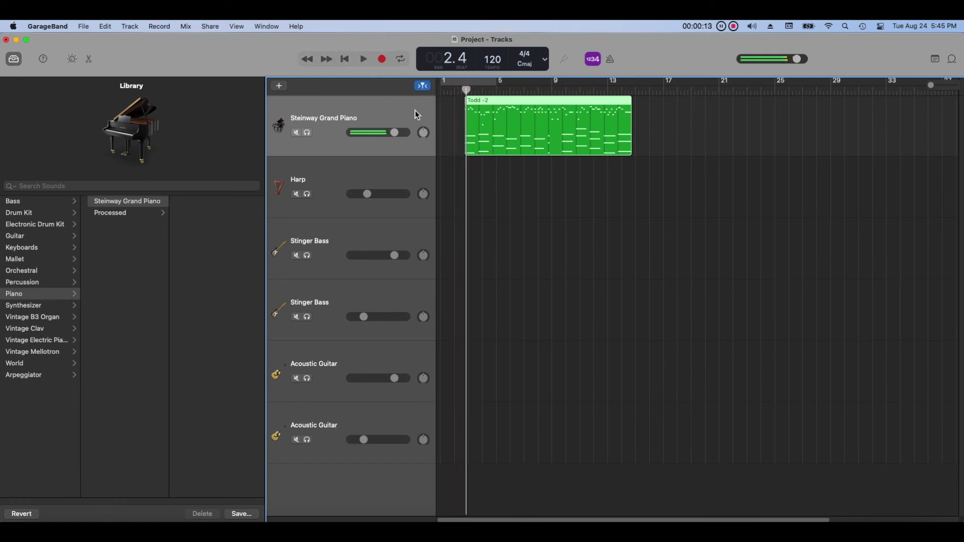
{"action": "left_click_drag", "start_coordinate": [465, 92], "coordinate": [464, 95]}
{"action": "left_click", "coordinate": [411, 188]}
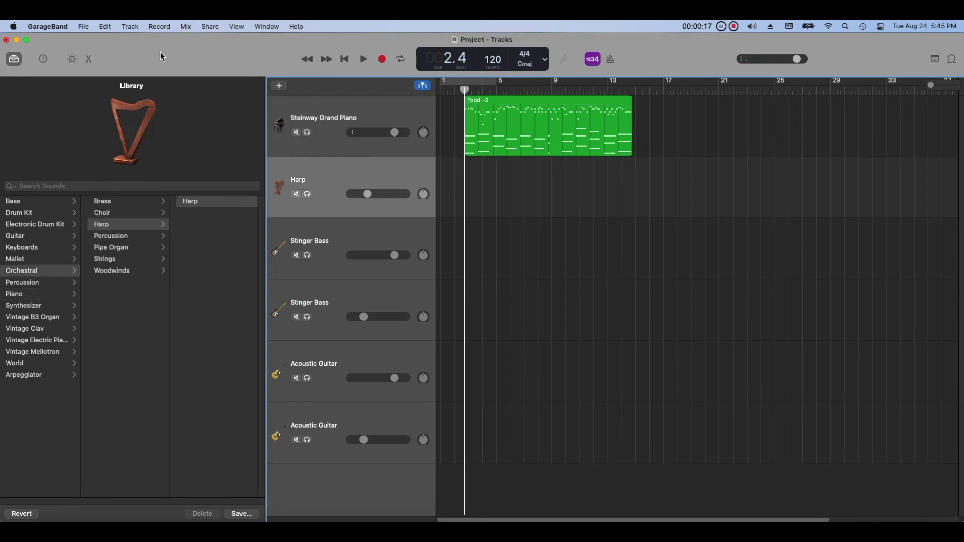
{"action": "left_click", "coordinate": [106, 26]}
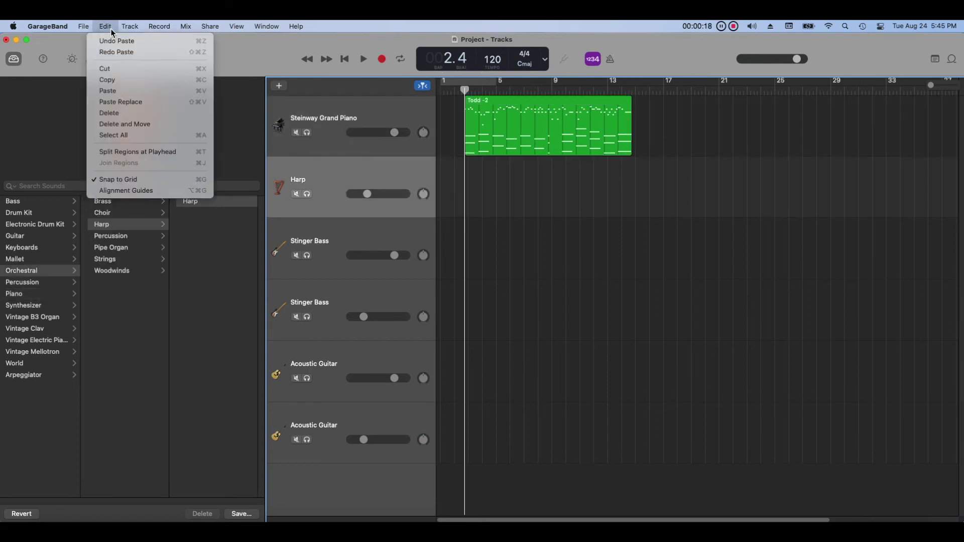
{"action": "left_click", "coordinate": [128, 92]}
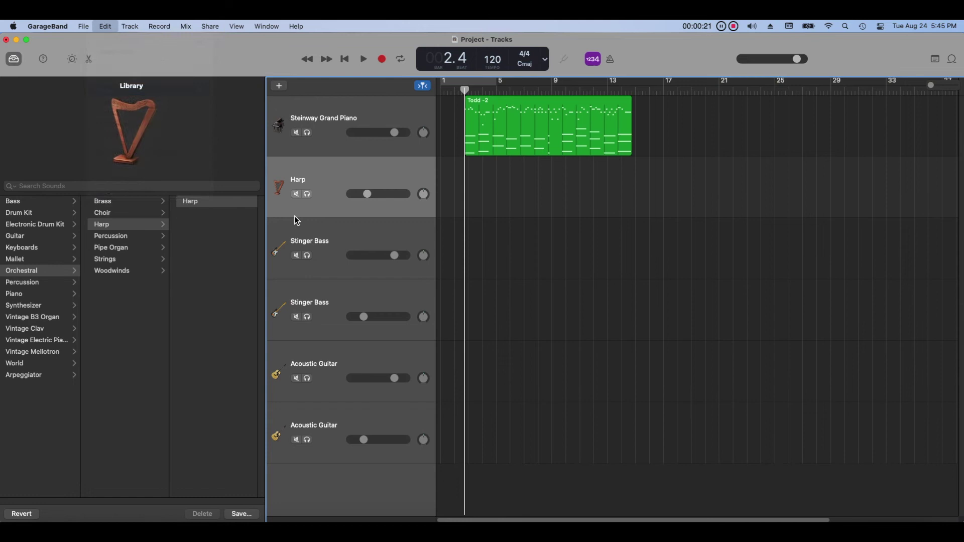
Paste the Todd -2 region onto the first Stinger Bass track at the same start position
{"action": "left_click", "coordinate": [371, 233]}
{"action": "left_click_drag", "start_coordinate": [472, 91], "coordinate": [464, 92]}
{"action": "left_click", "coordinate": [106, 27]}
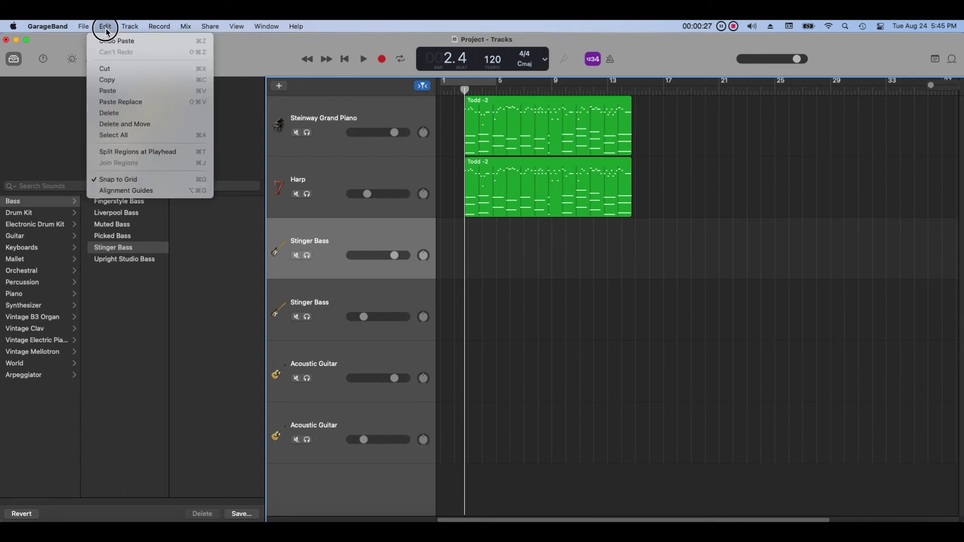
{"action": "left_click", "coordinate": [125, 91]}
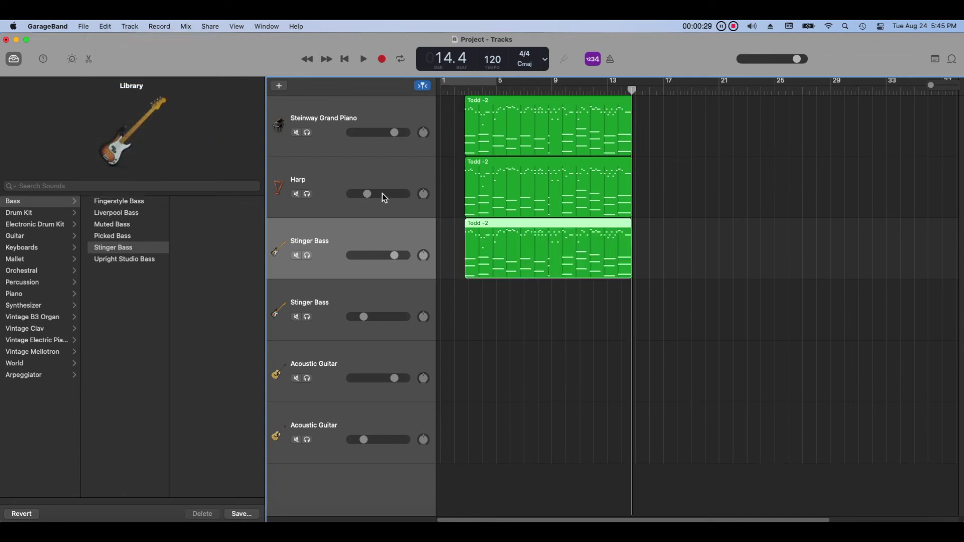
Paste the Todd -2 region at the same start position onto the second Stinger Bass and both Acoustic Guitar tracks
{"action": "left_click", "coordinate": [464, 92]}
{"action": "left_click", "coordinate": [391, 291]}
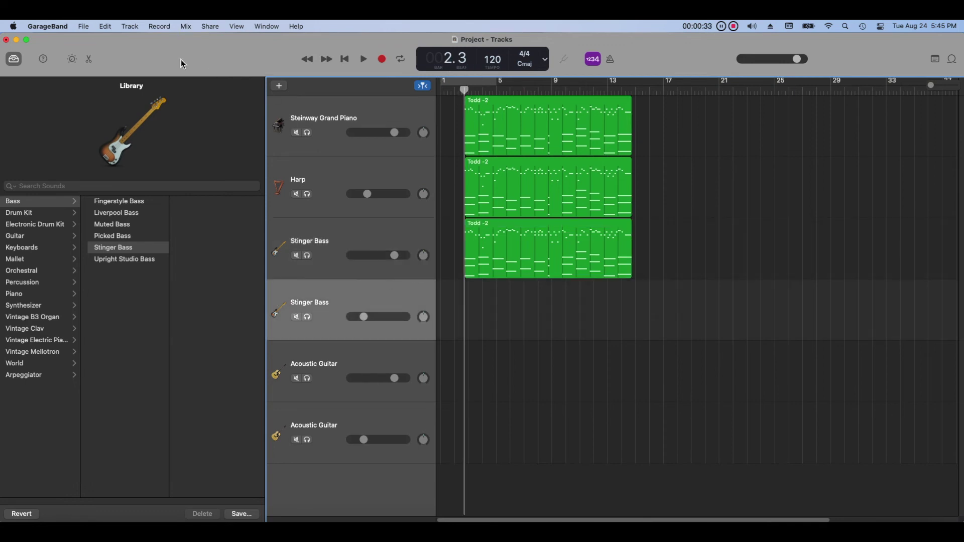
{"action": "left_click", "coordinate": [103, 28]}
{"action": "left_click", "coordinate": [107, 91]}
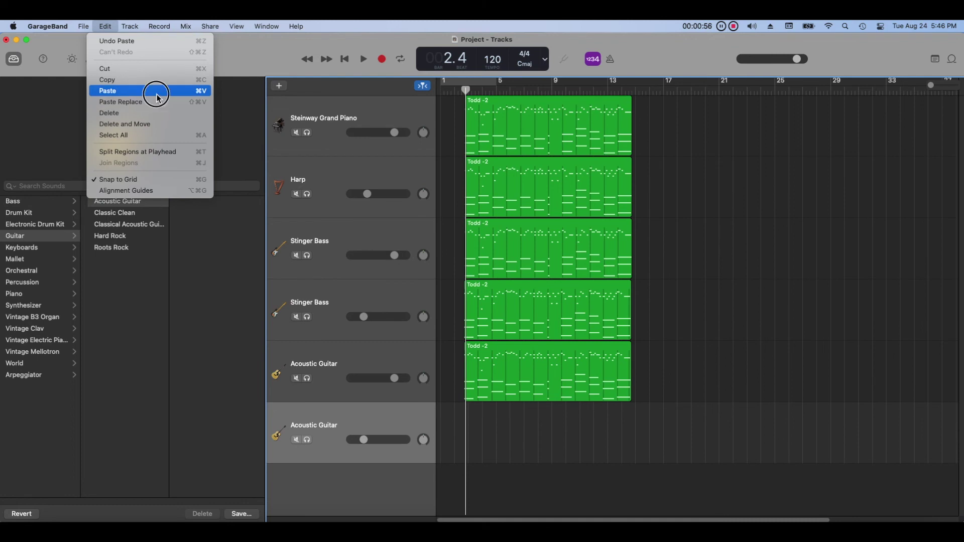
{"action": "left_click", "coordinate": [155, 91]}
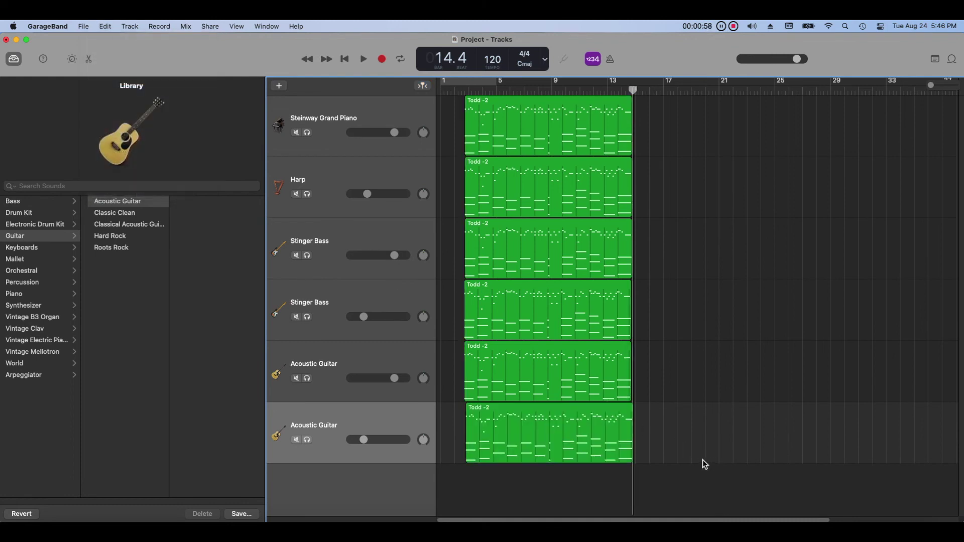
Align the starts of the second Stinger Bass and both Acoustic Guitar regions with the other regions at 2.4
{"action": "key", "text": "super+shift+2"}
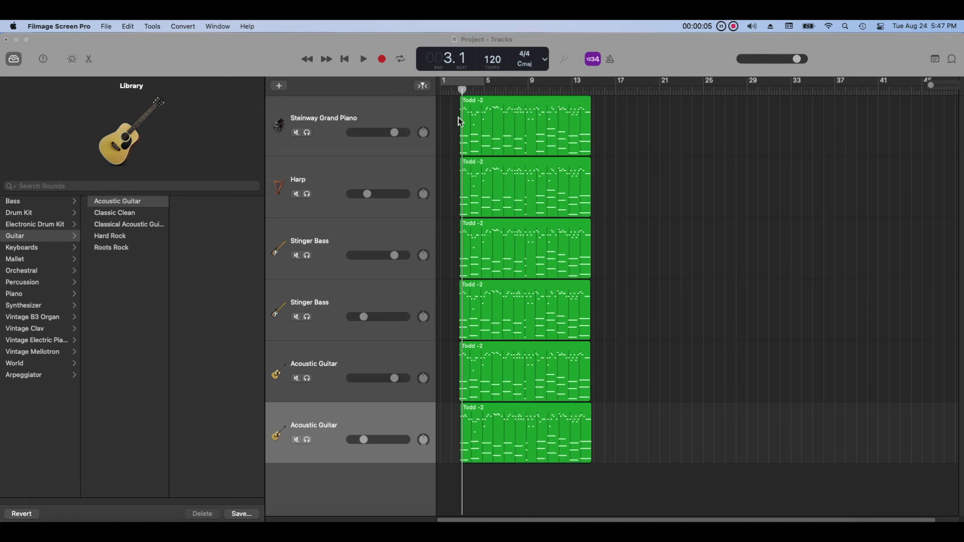
{"action": "left_click_drag", "start_coordinate": [461, 92], "coordinate": [457, 90]}
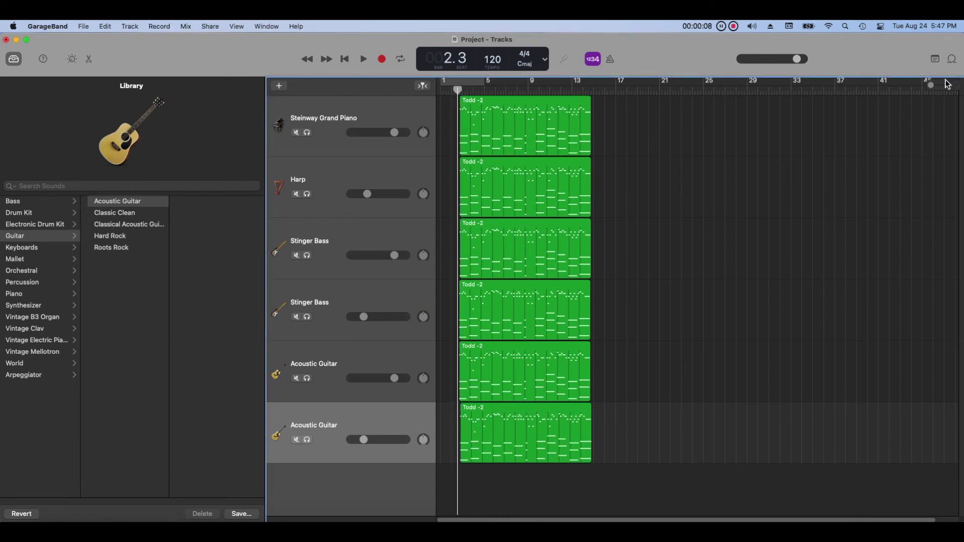
{"action": "left_click_drag", "start_coordinate": [931, 85], "coordinate": [960, 156]}
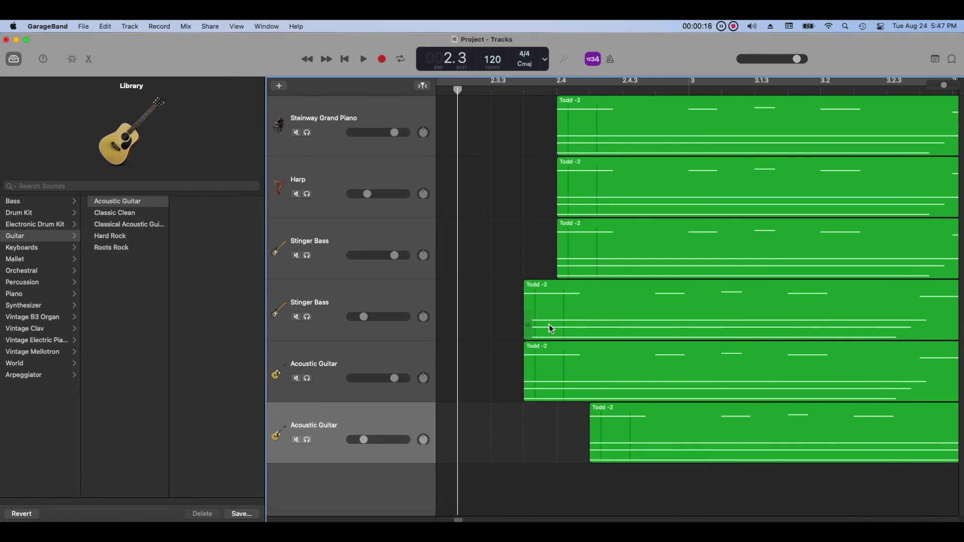
{"action": "left_click_drag", "start_coordinate": [567, 320], "coordinate": [598, 324]}
{"action": "left_click_drag", "start_coordinate": [594, 366], "coordinate": [620, 372]}
{"action": "left_click", "coordinate": [624, 415]}
{"action": "left_click_drag", "start_coordinate": [626, 425], "coordinate": [595, 424]}
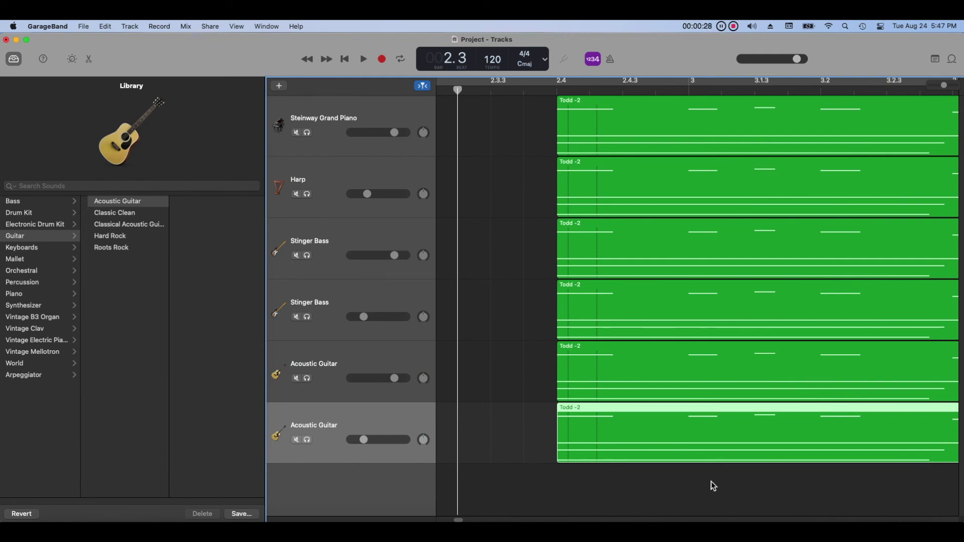
Examine closely how the Openning regions meet at bar 69 in the YoutTude project
{"action": "left_click", "coordinate": [860, 522]}
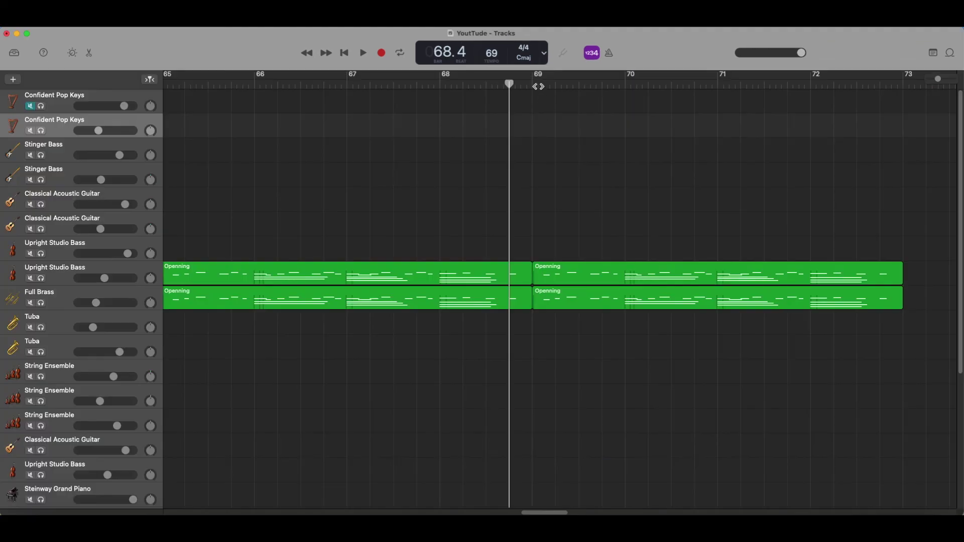
{"action": "left_click", "coordinate": [538, 87]}
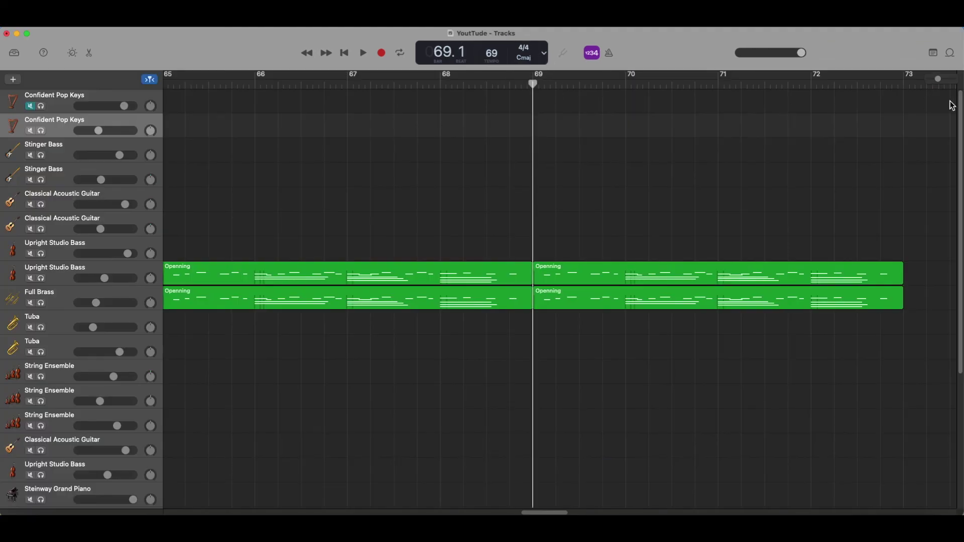
{"action": "left_click", "coordinate": [944, 81]}
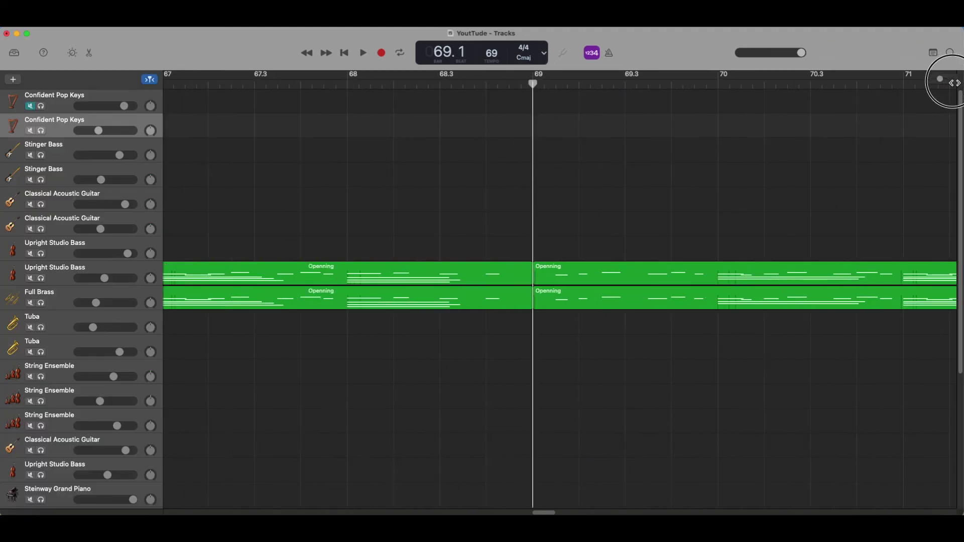
{"action": "left_click_drag", "start_coordinate": [940, 81], "coordinate": [961, 85]}
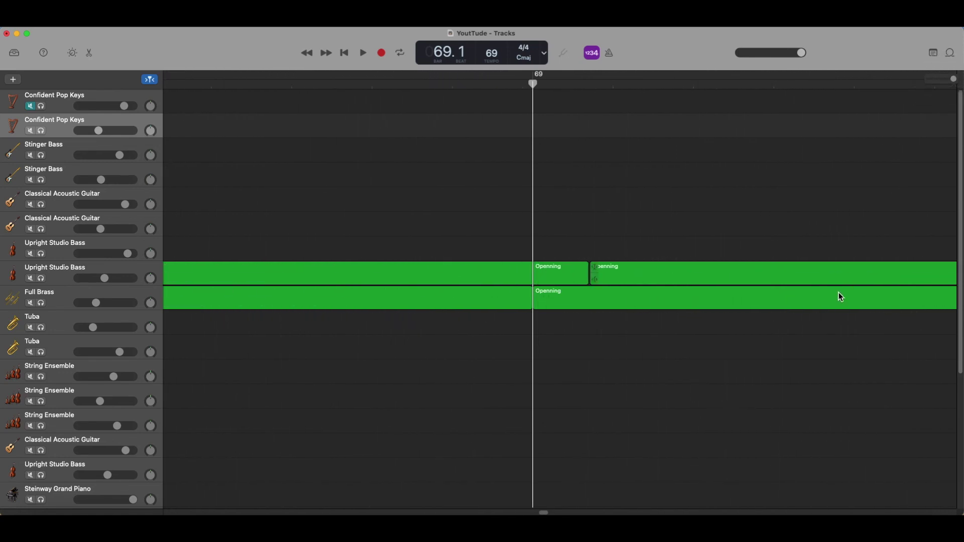
{"action": "left_click", "coordinate": [498, 86]}
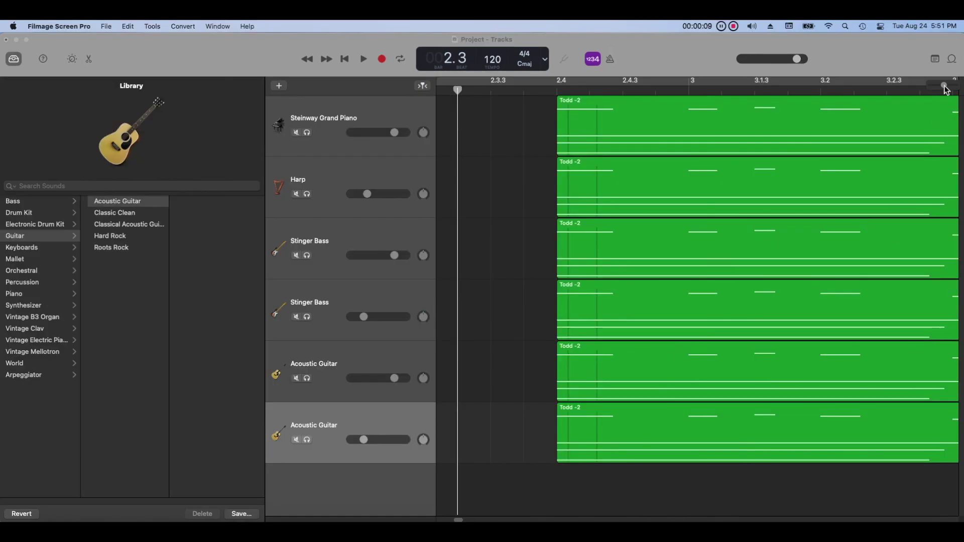
Select the Todd -2 regions on all six tracks and copy them
{"action": "left_click_drag", "start_coordinate": [944, 87], "coordinate": [920, 101]}
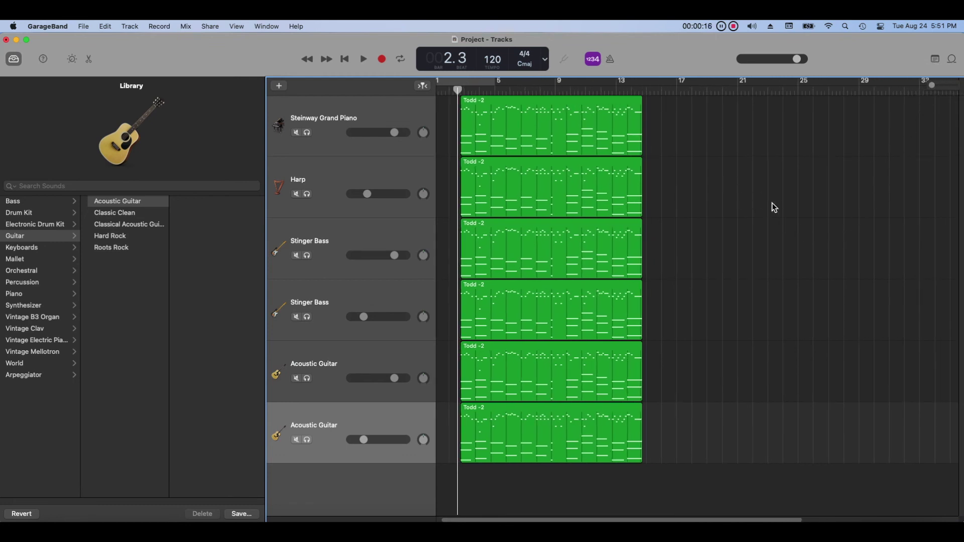
{"action": "left_click_drag", "start_coordinate": [705, 113], "coordinate": [592, 431]}
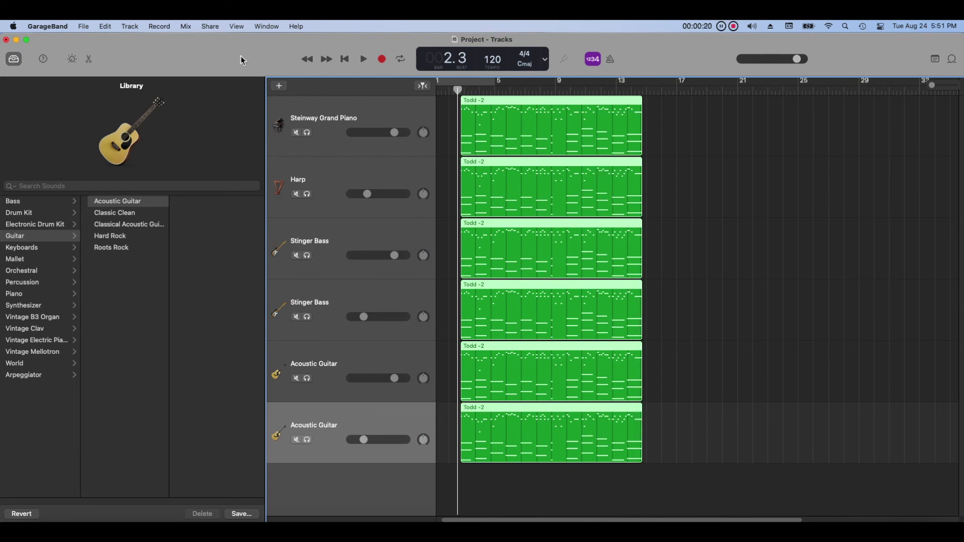
{"action": "left_click", "coordinate": [110, 28]}
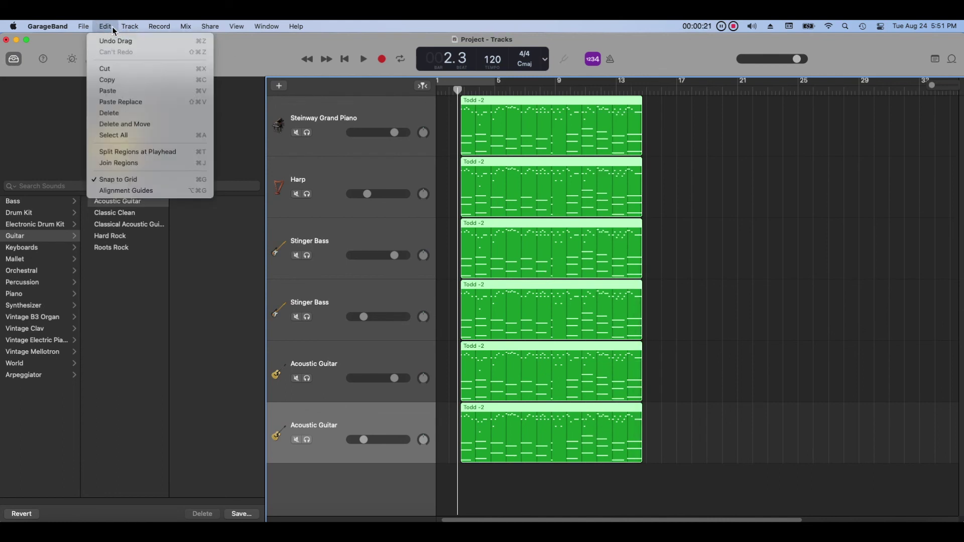
{"action": "left_click", "coordinate": [122, 80]}
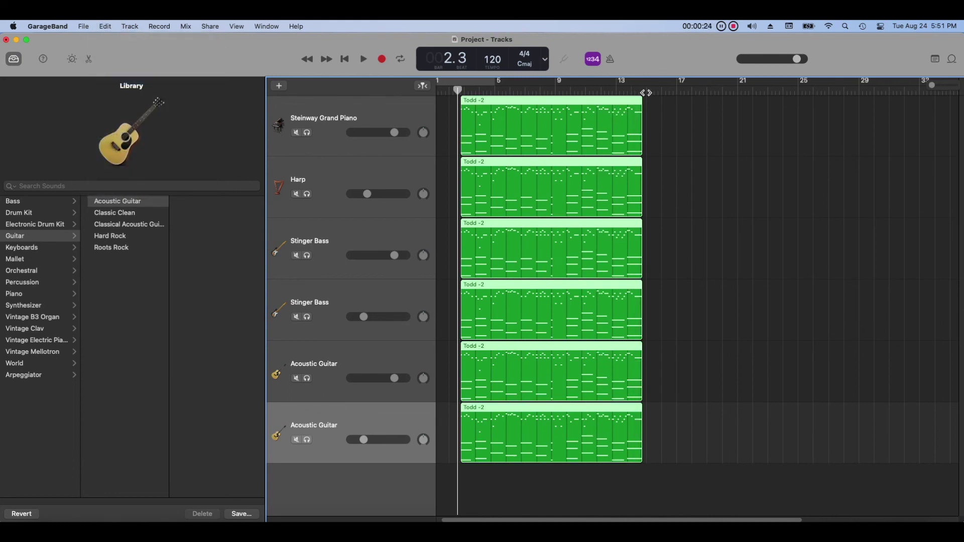
Paste the copied six-track block at the end of the original regions at 14.4, and paste it again at 26.4
{"action": "left_click", "coordinate": [645, 91]}
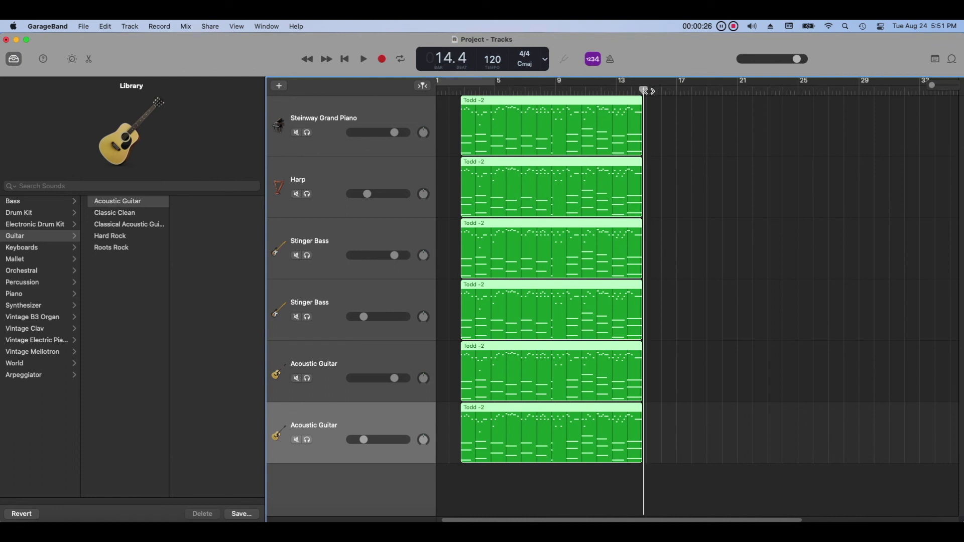
{"action": "left_click_drag", "start_coordinate": [645, 92], "coordinate": [643, 91]}
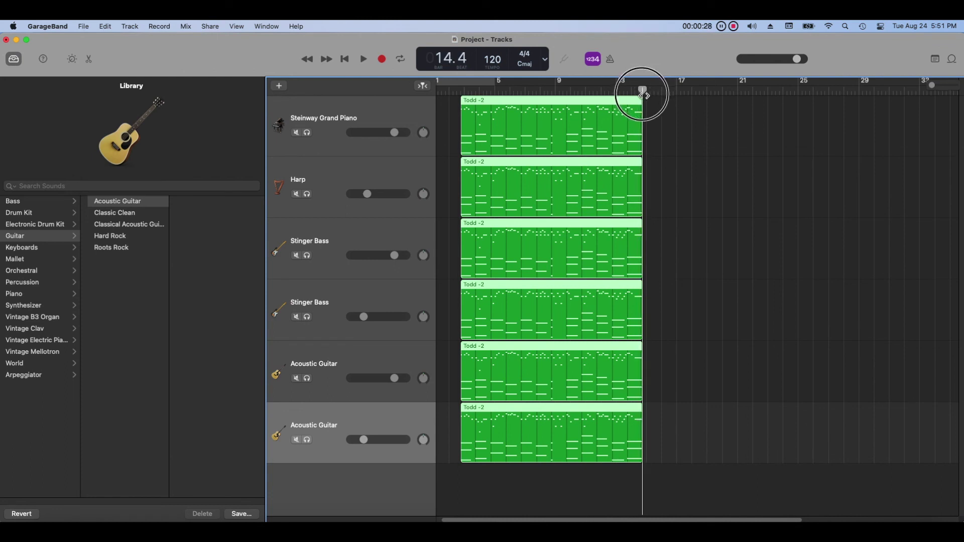
{"action": "left_click", "coordinate": [106, 27]}
{"action": "left_click", "coordinate": [114, 91]}
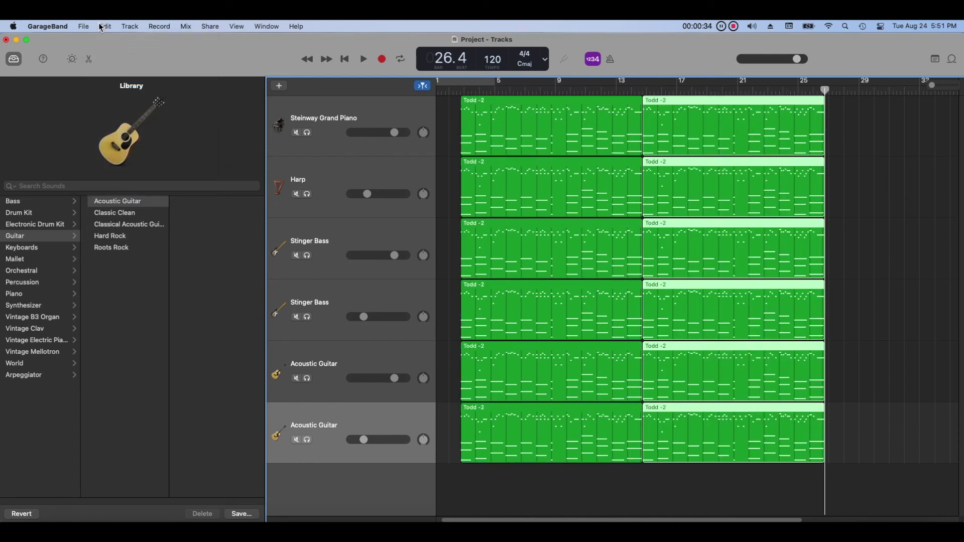
{"action": "left_click", "coordinate": [104, 27]}
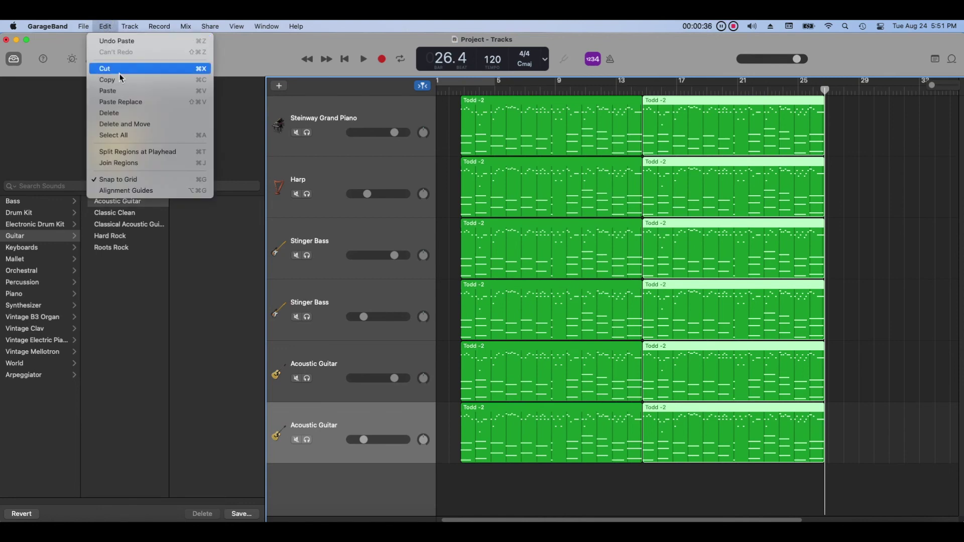
{"action": "left_click", "coordinate": [133, 91]}
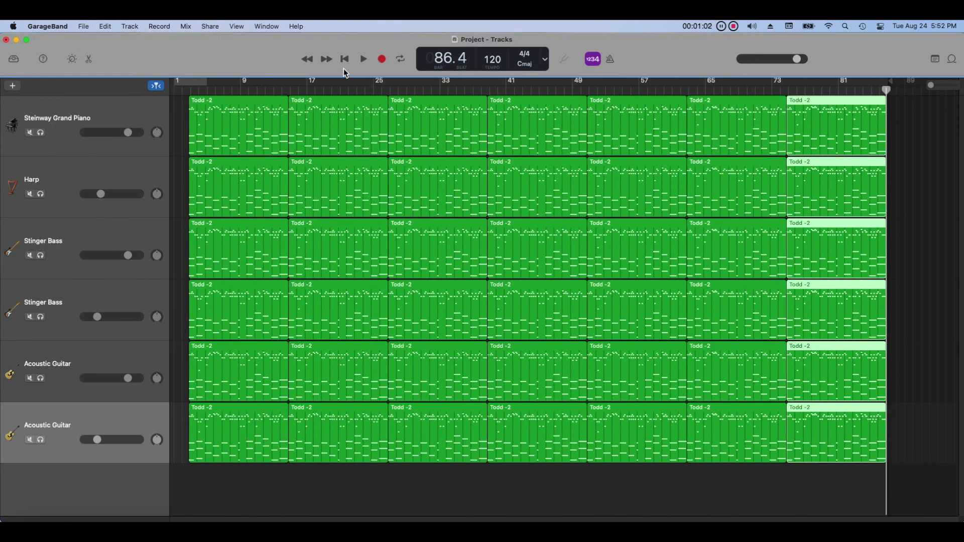
Place the playhead at 14.4 and examine where the first and second sets of regions meet
{"action": "left_click", "coordinate": [291, 90]}
{"action": "left_click_drag", "start_coordinate": [290, 90], "coordinate": [289, 90]}
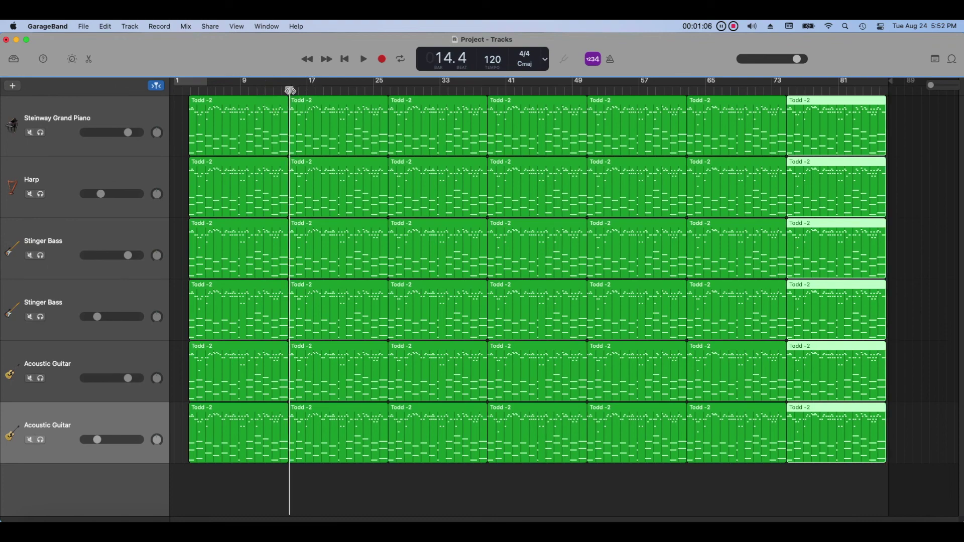
{"action": "left_click_drag", "start_coordinate": [929, 85], "coordinate": [934, 85]}
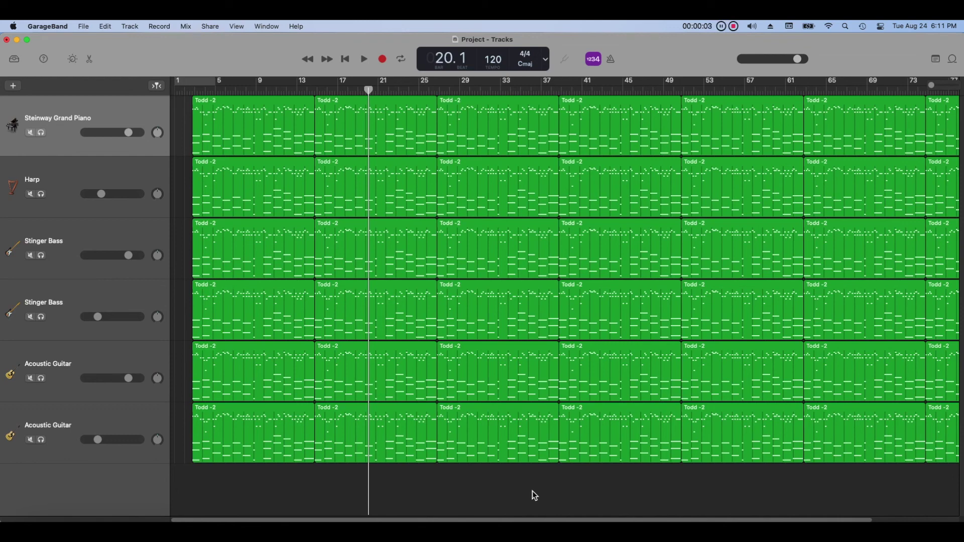
Delete every Steinway Grand Piano region after the first one
{"action": "left_click_drag", "start_coordinate": [394, 149], "coordinate": [394, 146]}
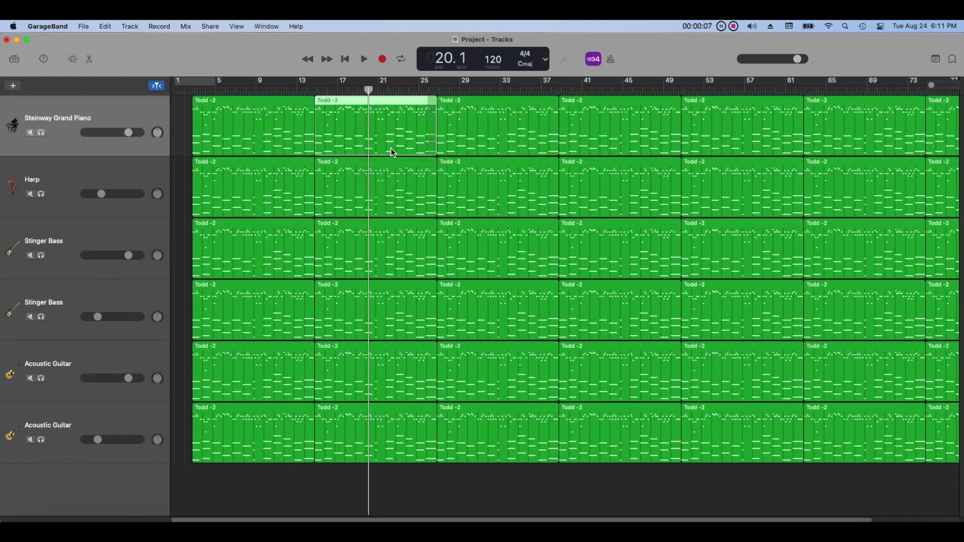
{"action": "left_click", "coordinate": [105, 26]}
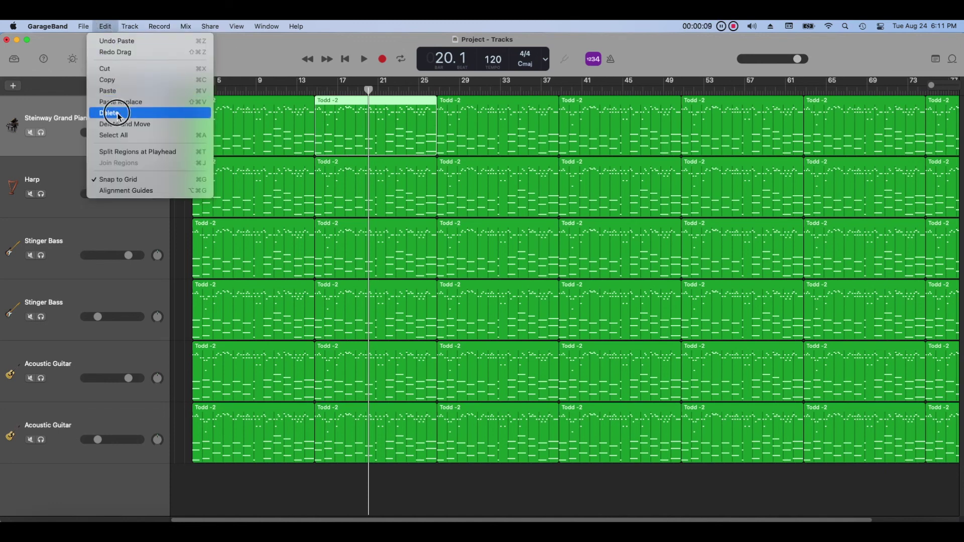
{"action": "left_click", "coordinate": [115, 112]}
{"action": "left_click_drag", "start_coordinate": [422, 131], "coordinate": [947, 134]}
{"action": "left_click", "coordinate": [109, 27]}
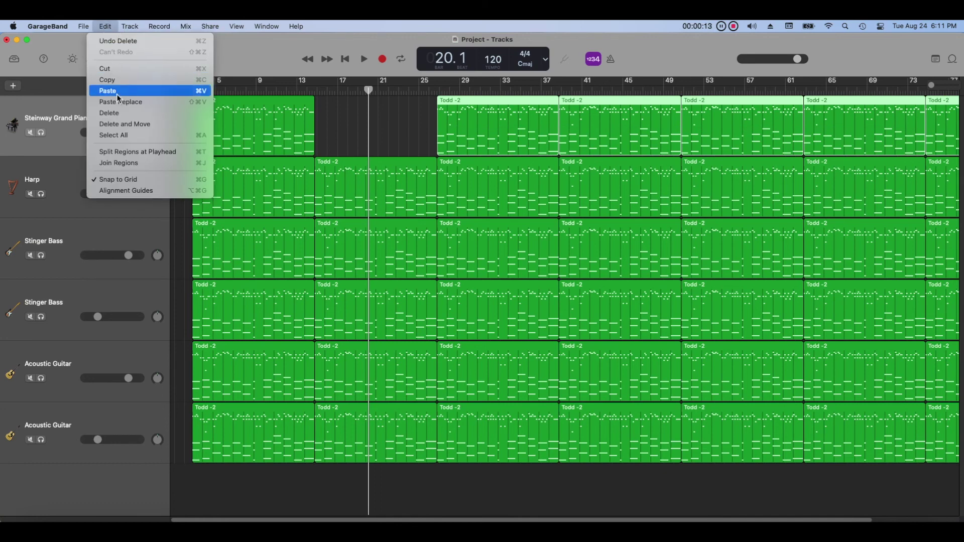
{"action": "left_click", "coordinate": [125, 114]}
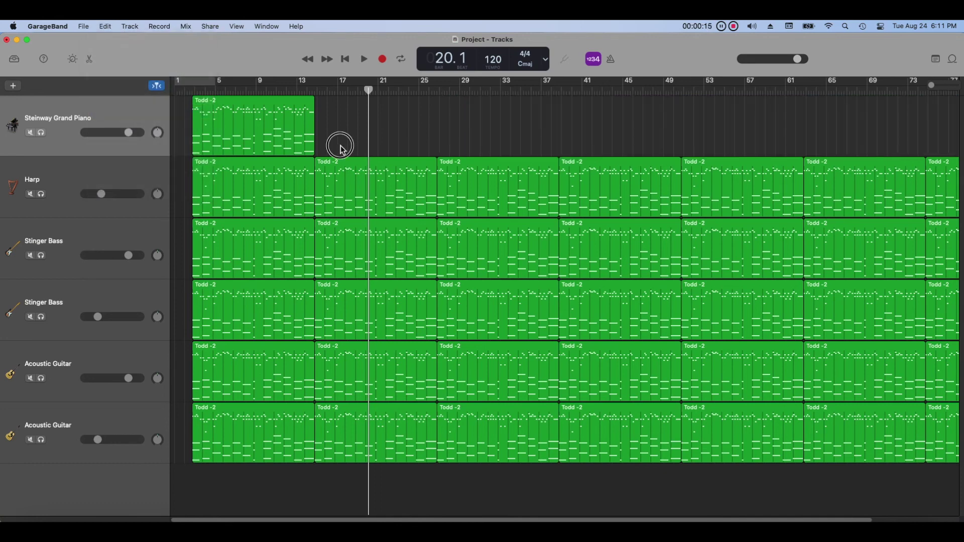
Delete the first region on the Harp, both Stinger Bass and both Acoustic Guitar tracks
{"action": "left_click", "coordinate": [265, 189]}
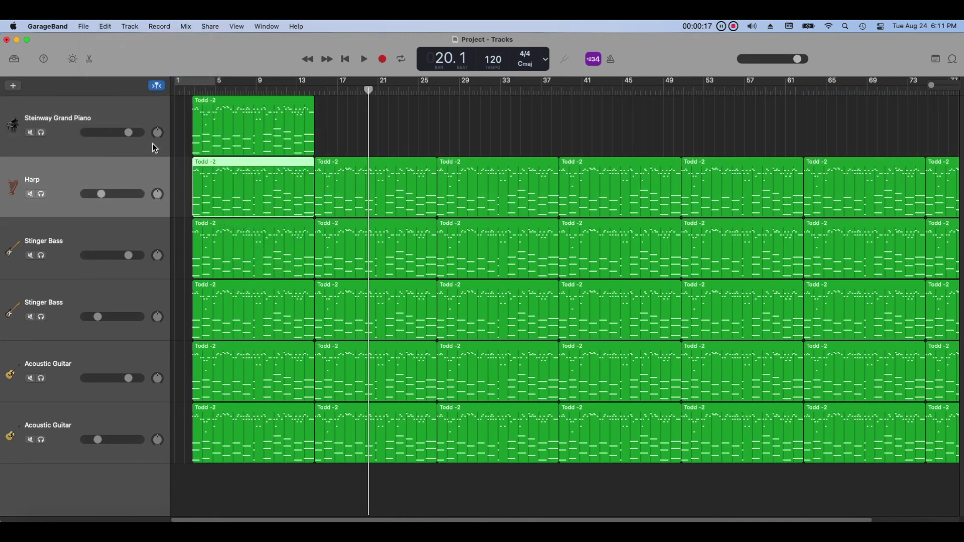
{"action": "left_click", "coordinate": [105, 26]}
{"action": "left_click", "coordinate": [109, 116]}
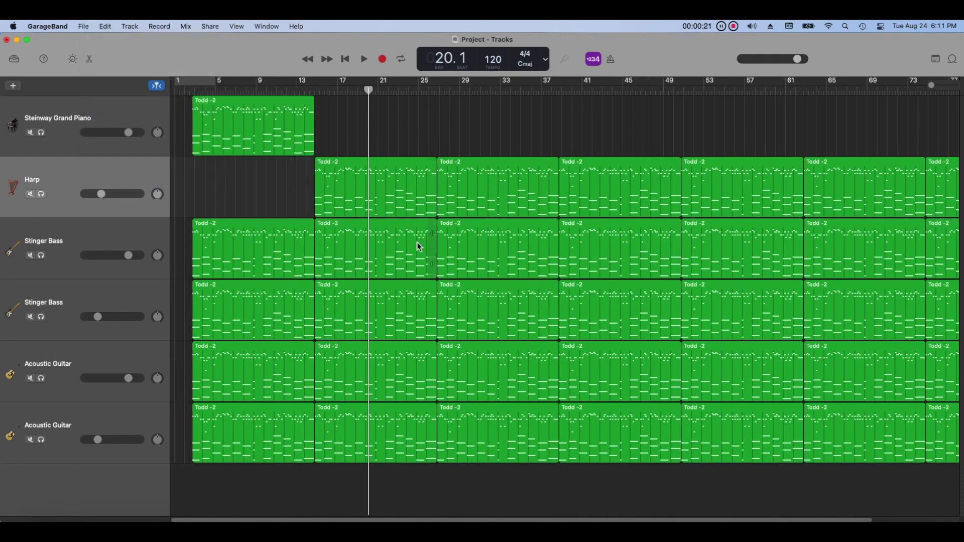
{"action": "left_click", "coordinate": [266, 251]}
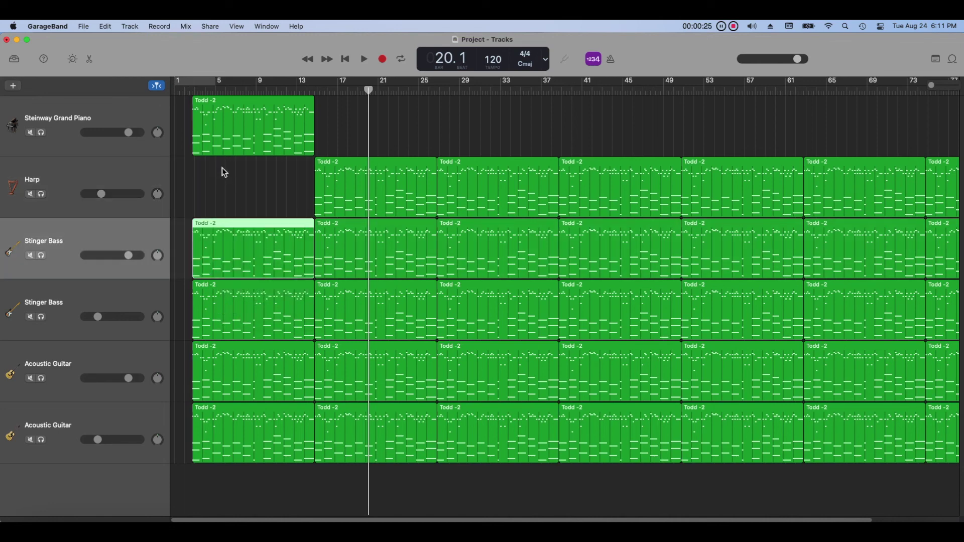
{"action": "left_click_drag", "start_coordinate": [224, 172], "coordinate": [230, 427]}
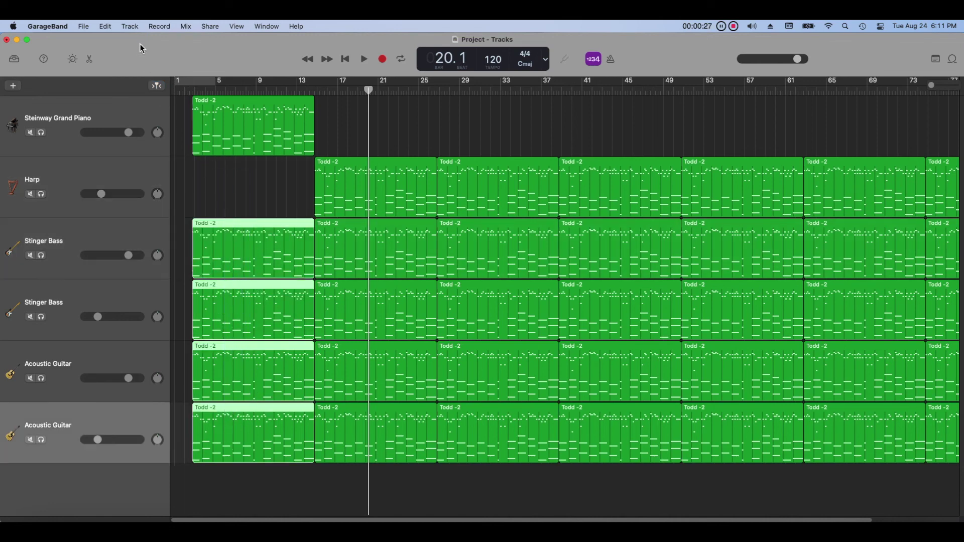
{"action": "left_click", "coordinate": [105, 26]}
{"action": "left_click", "coordinate": [103, 112]}
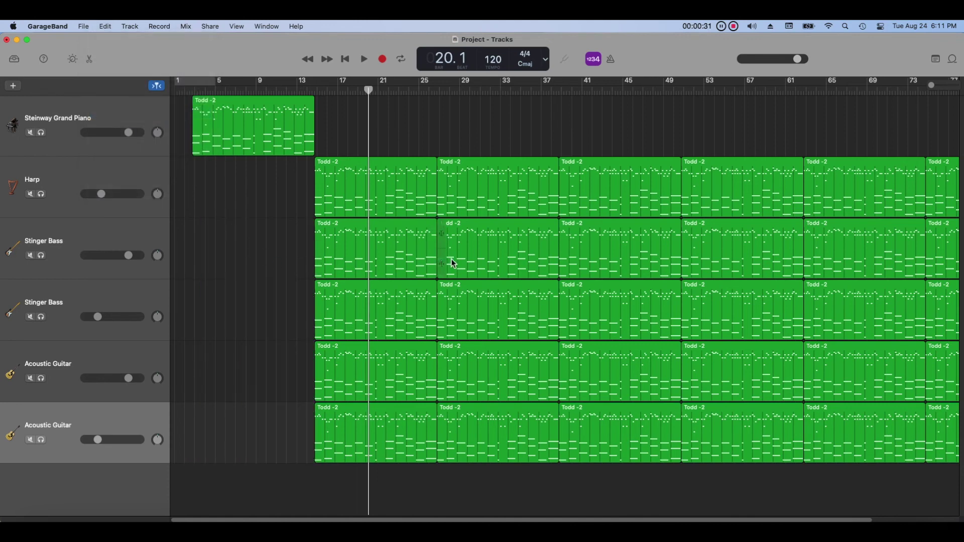
Delete all regions on the first Stinger Bass track except the one starting at 14.4
{"action": "left_click", "coordinate": [471, 263]}
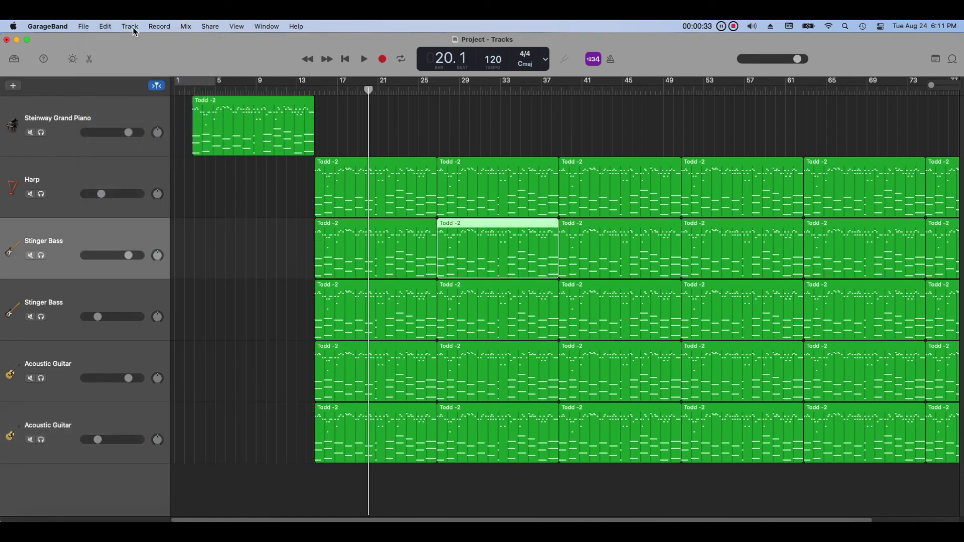
{"action": "left_click", "coordinate": [107, 27]}
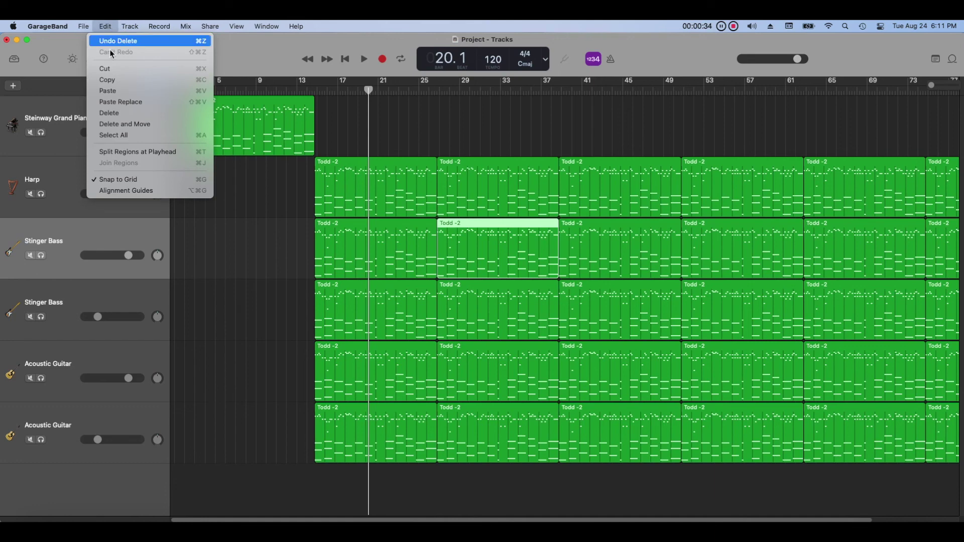
{"action": "left_click", "coordinate": [107, 114]}
{"action": "left_click_drag", "start_coordinate": [518, 234], "coordinate": [937, 253]}
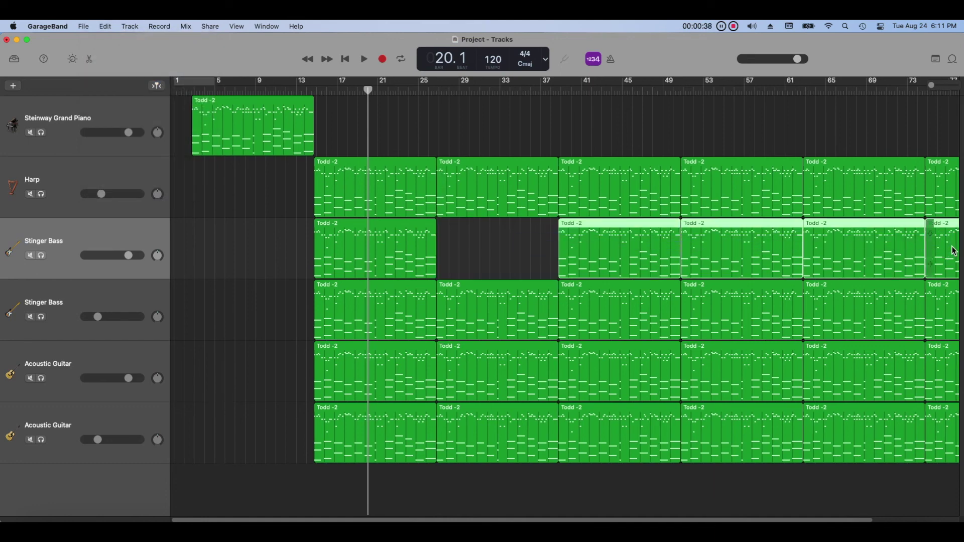
{"action": "left_click", "coordinate": [103, 28]}
{"action": "left_click", "coordinate": [107, 114]}
Delete the region starting at 14.4 from the second Stinger Bass track and from the first Acoustic Guitar track
{"action": "left_click", "coordinate": [384, 322]}
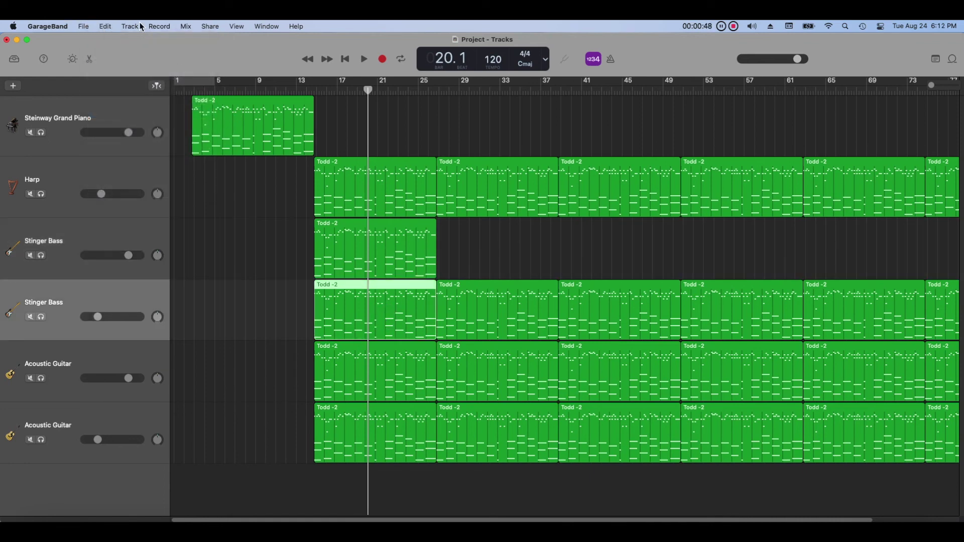
{"action": "left_click", "coordinate": [103, 26]}
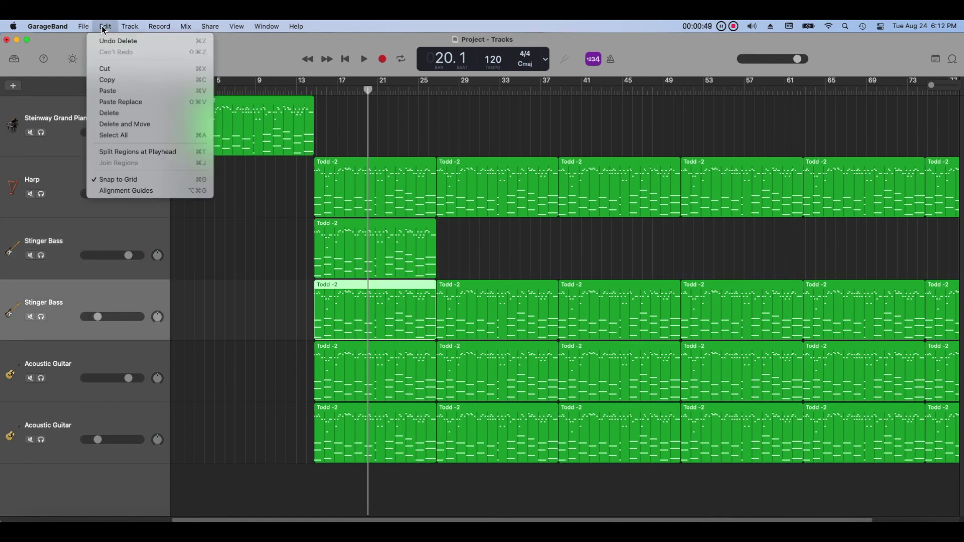
{"action": "left_click", "coordinate": [123, 113]}
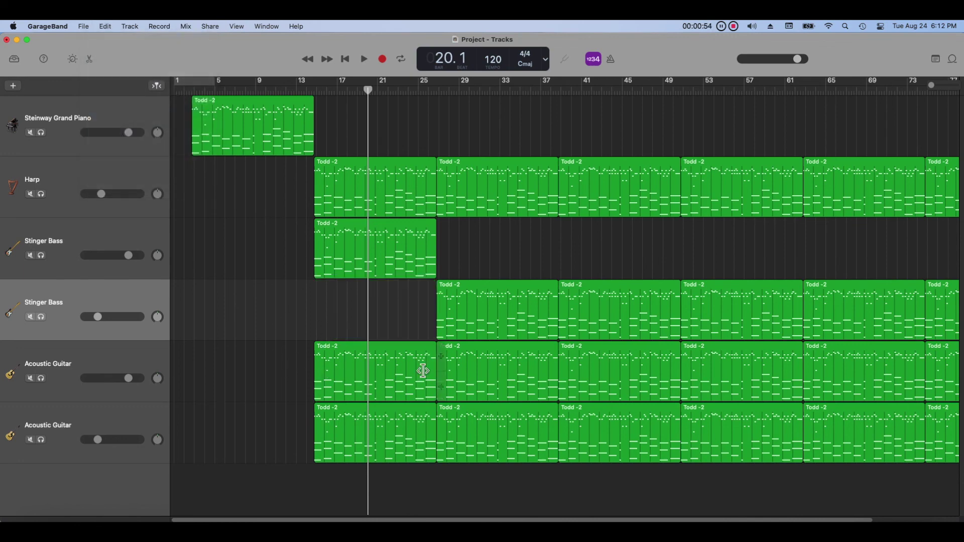
{"action": "left_click", "coordinate": [402, 375]}
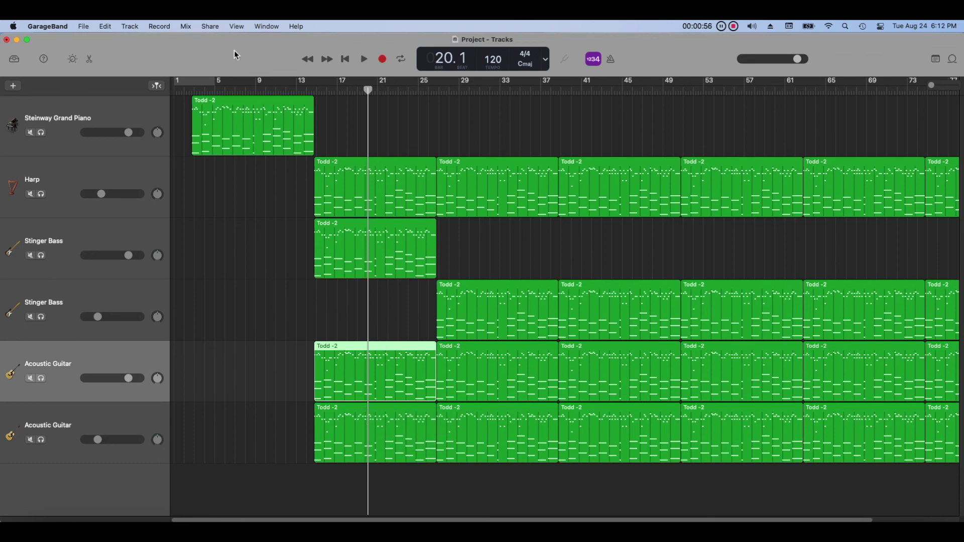
{"action": "left_click", "coordinate": [105, 26]}
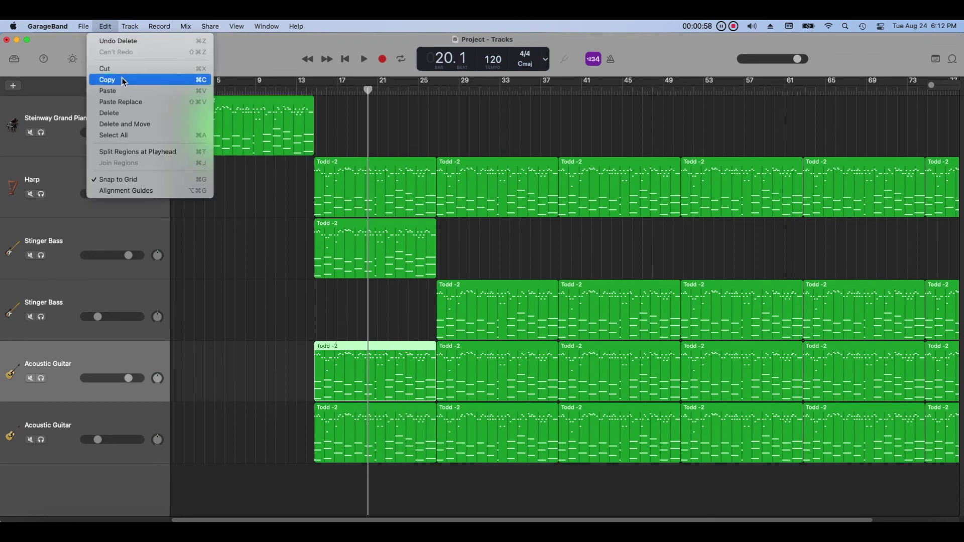
{"action": "left_click", "coordinate": [137, 115]}
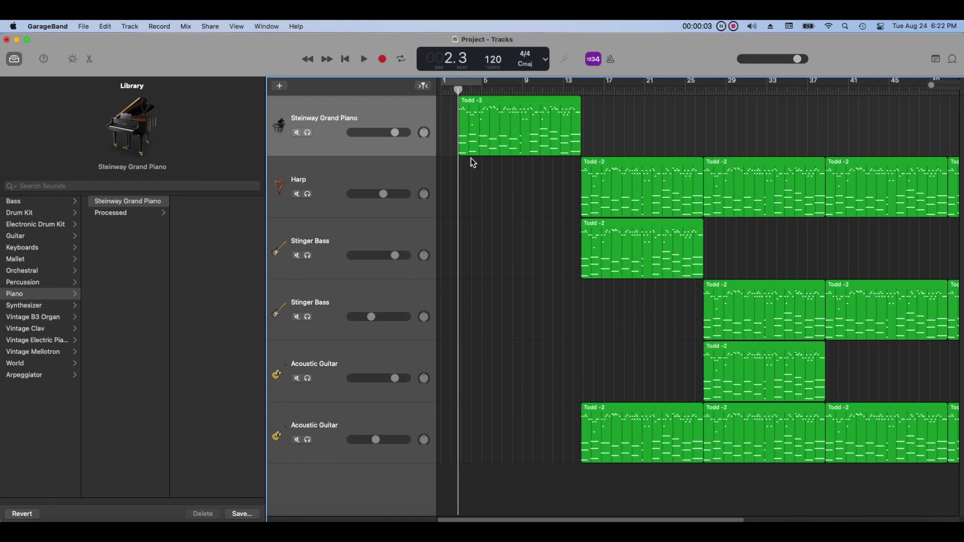
Start playback from 2.3 and try the Orchestral Harp sound on the Steinway Grand Piano track
{"action": "left_click", "coordinate": [366, 61]}
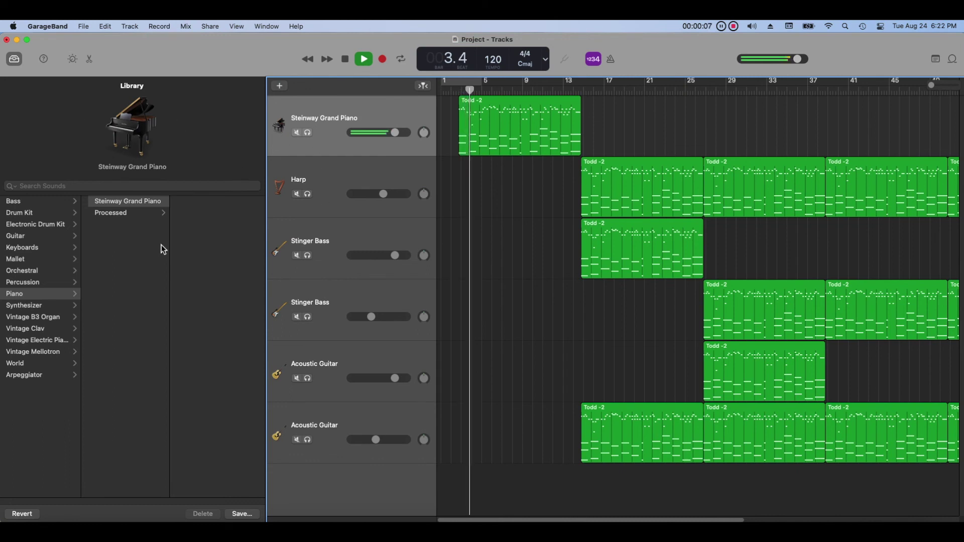
{"action": "left_click", "coordinate": [58, 274]}
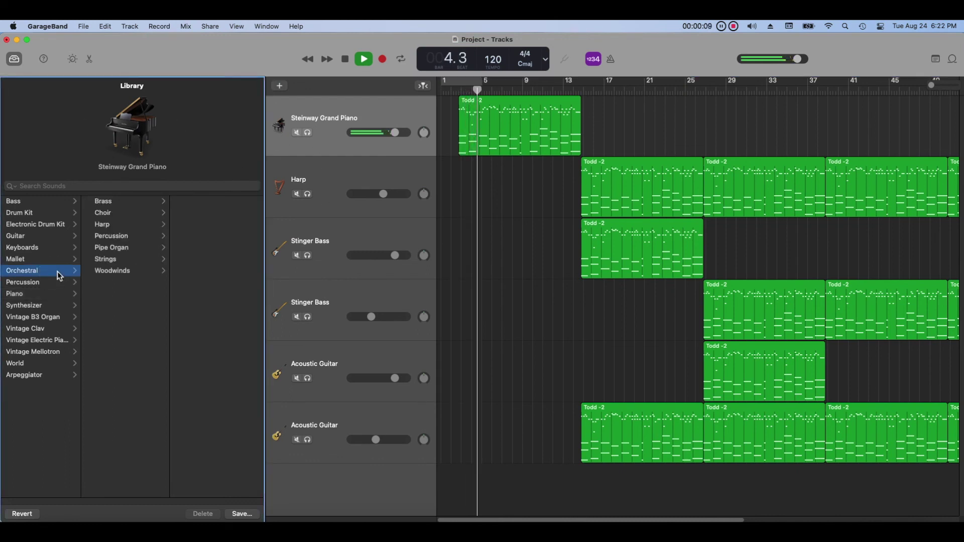
{"action": "left_click", "coordinate": [109, 225]}
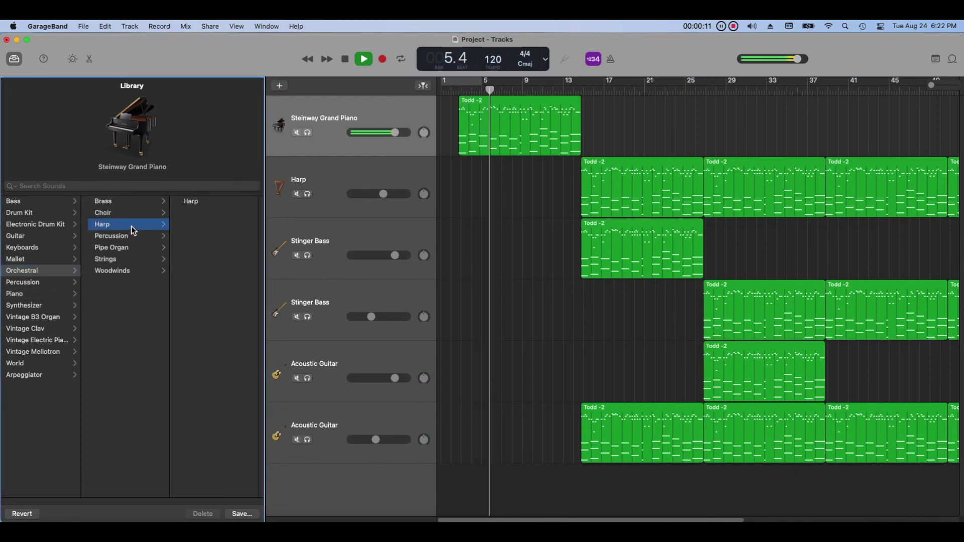
{"action": "left_click", "coordinate": [190, 202]}
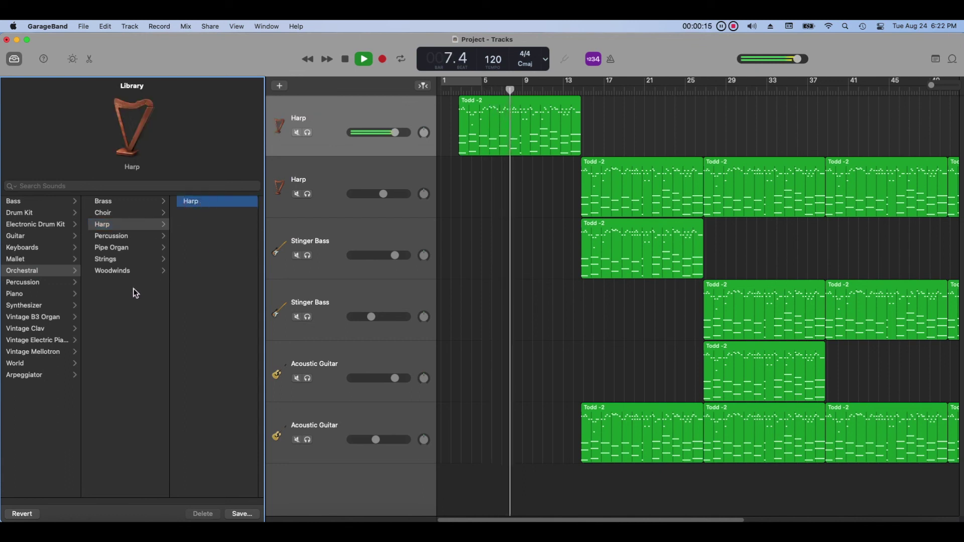
Change the first track's instrument to Boogie Man Piano from the Keyboards sounds
{"action": "left_click", "coordinate": [50, 248]}
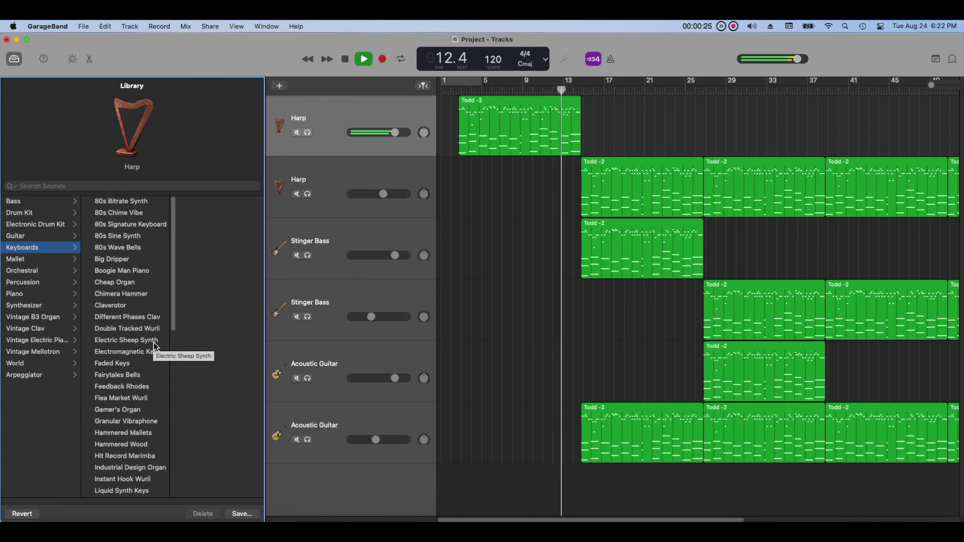
{"action": "left_click", "coordinate": [143, 271]}
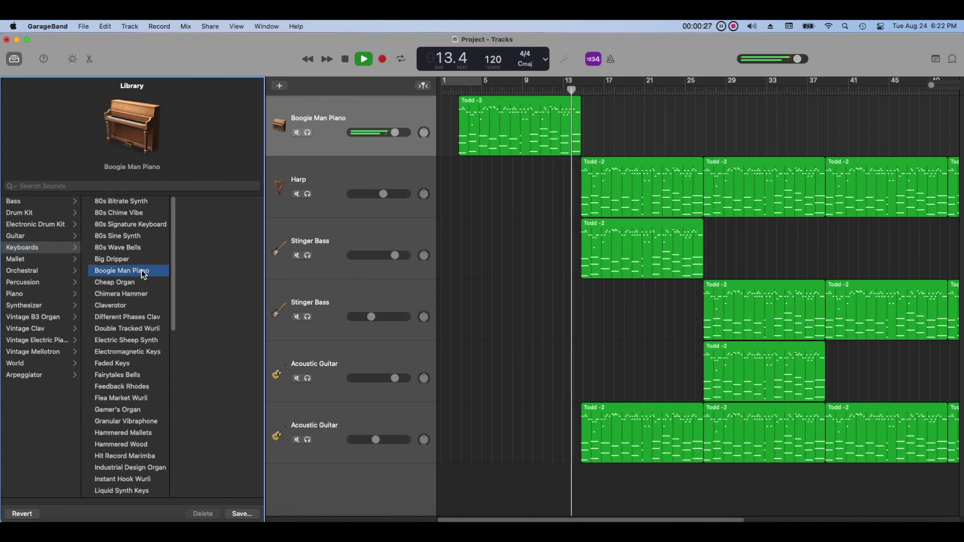
Set the first track to Cheap Organ, then try Chimera Hammer and Faded Keys on the Harp track before choosing Different Phases Clav
{"action": "left_click", "coordinate": [139, 286]}
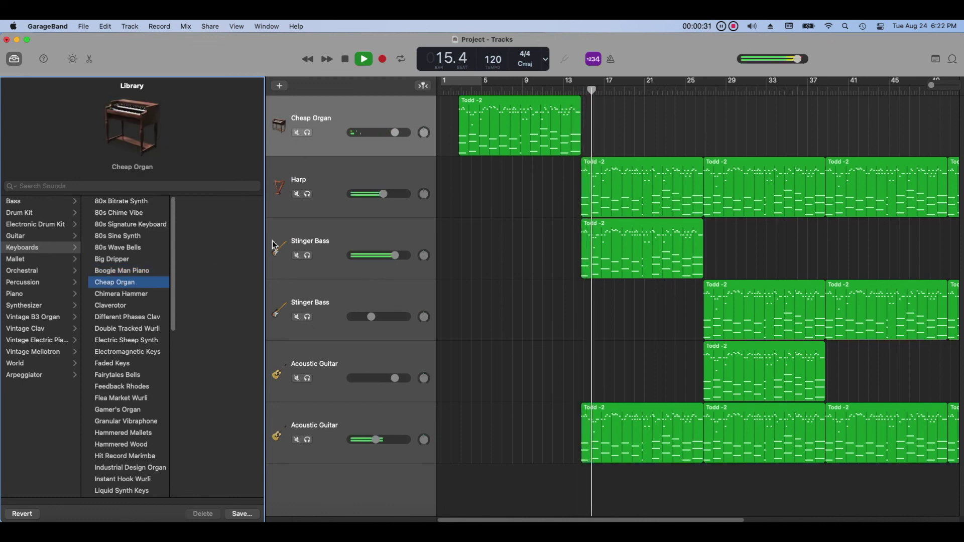
{"action": "left_click", "coordinate": [299, 213]}
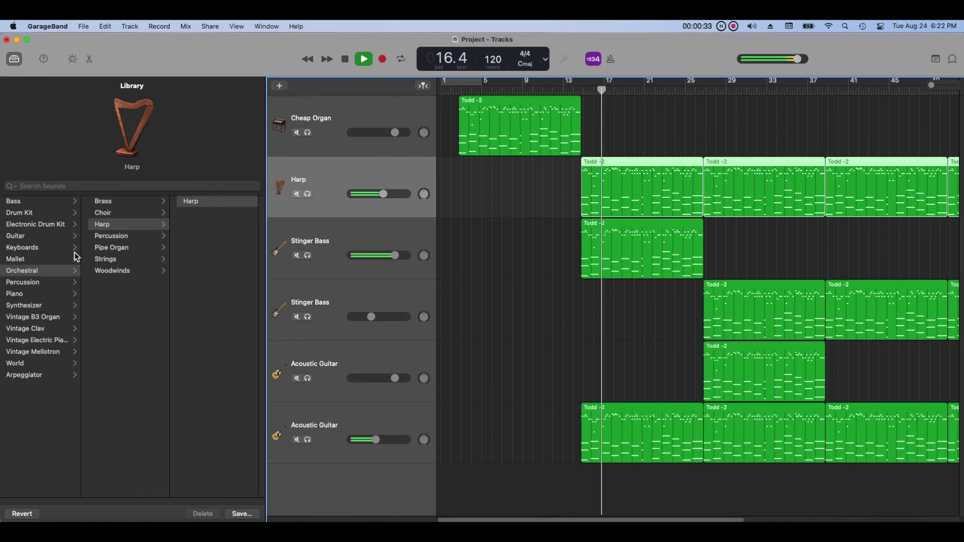
{"action": "left_click", "coordinate": [43, 247]}
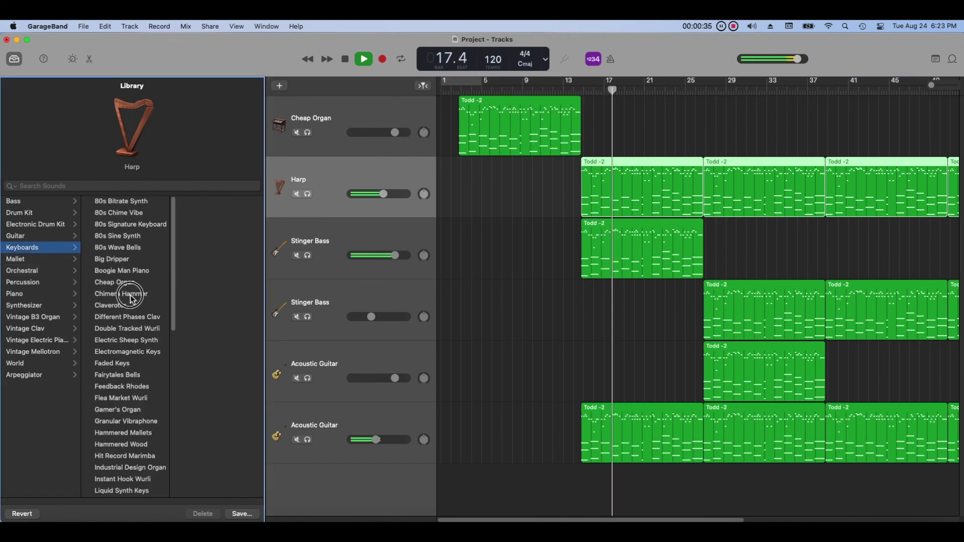
{"action": "left_click", "coordinate": [130, 297]}
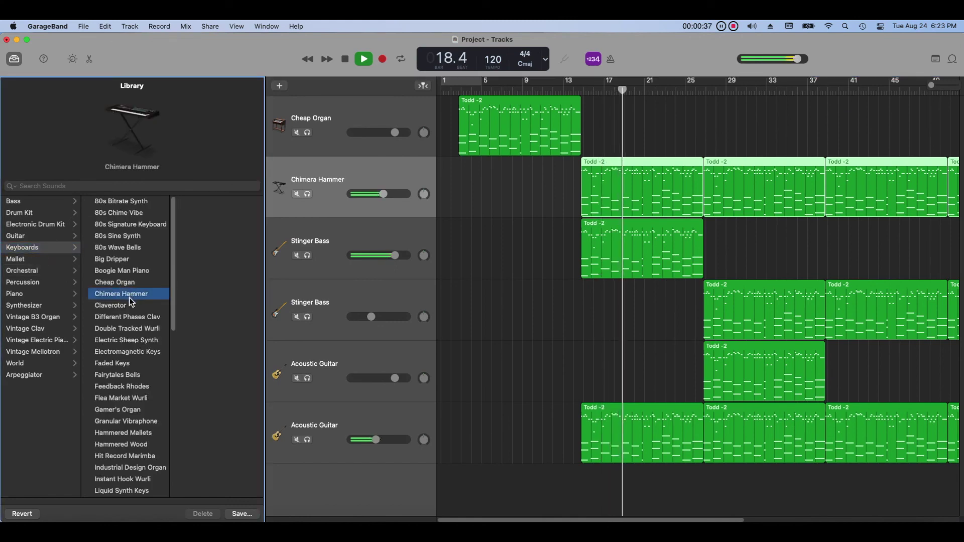
{"action": "left_click", "coordinate": [138, 365]}
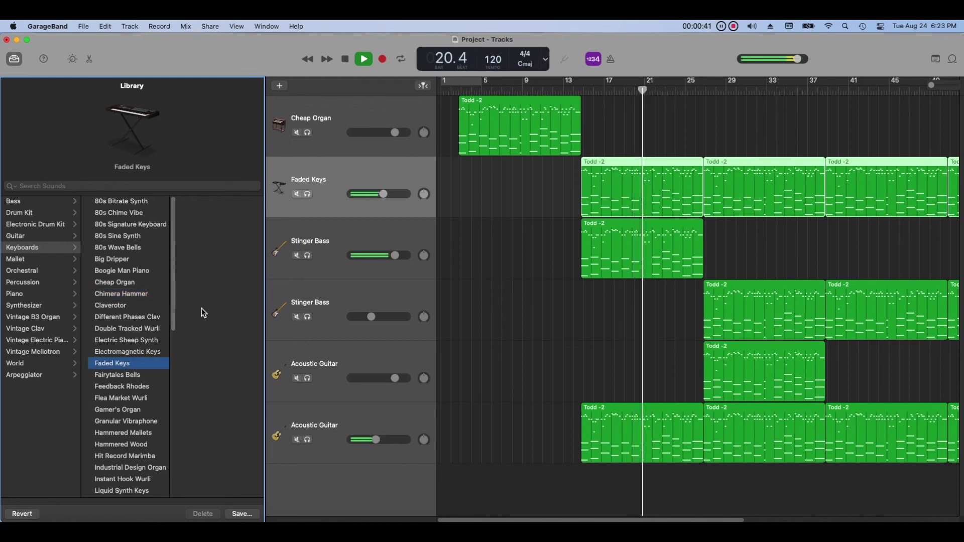
{"action": "left_click", "coordinate": [123, 318]}
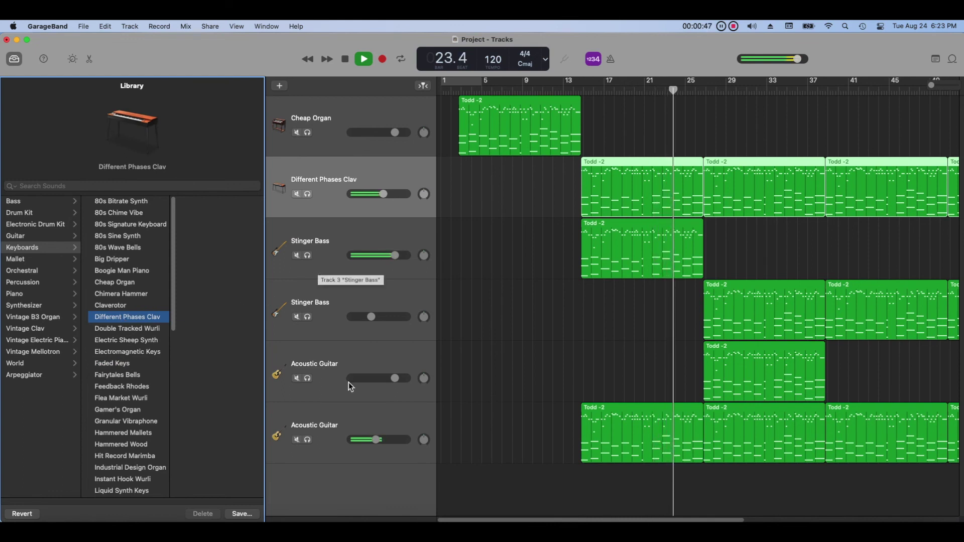
Try Roots Rock and Classical Acoustic Guitar on the last Acoustic Guitar track, choose Hard Rock, and stop playback
{"action": "left_click", "coordinate": [396, 426]}
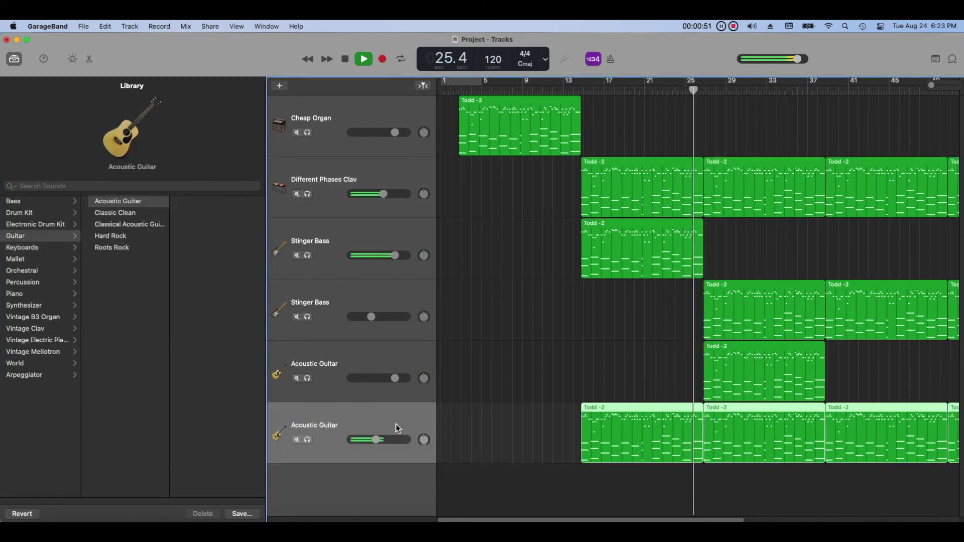
{"action": "left_click", "coordinate": [127, 247]}
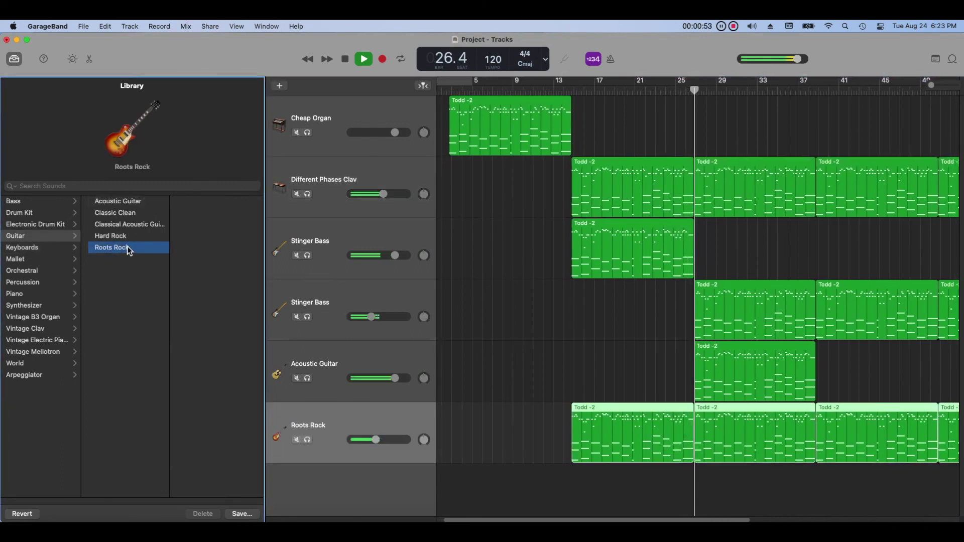
{"action": "left_click", "coordinate": [127, 227]}
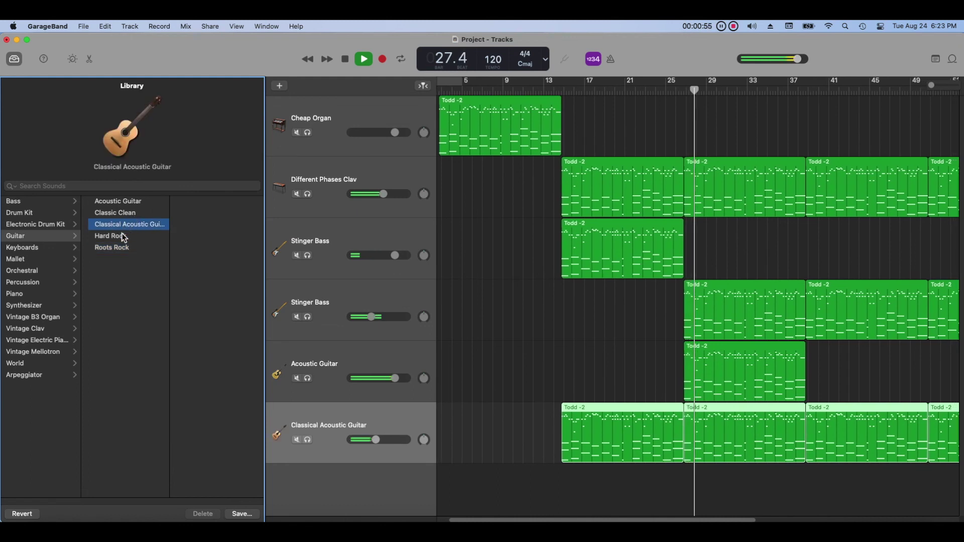
{"action": "left_click", "coordinate": [120, 238]}
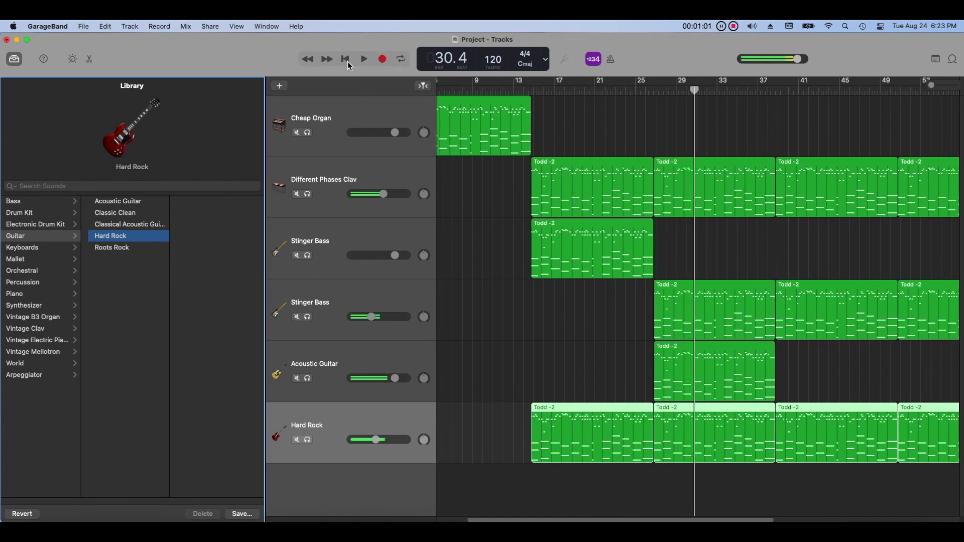
{"action": "left_click", "coordinate": [346, 60]}
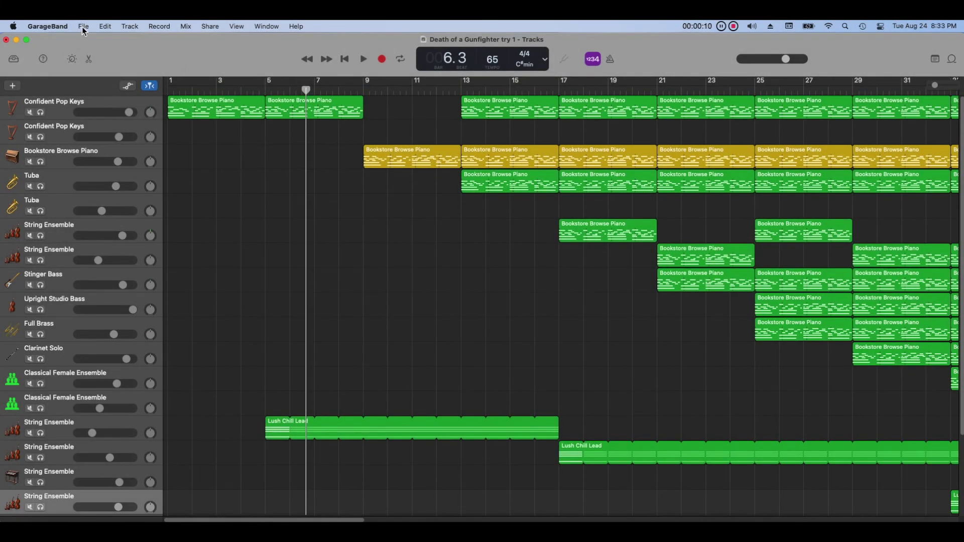
Enable Auto Normalize in the Advanced preferences so projects export at full volume, and close the preferences
{"action": "left_click", "coordinate": [48, 26]}
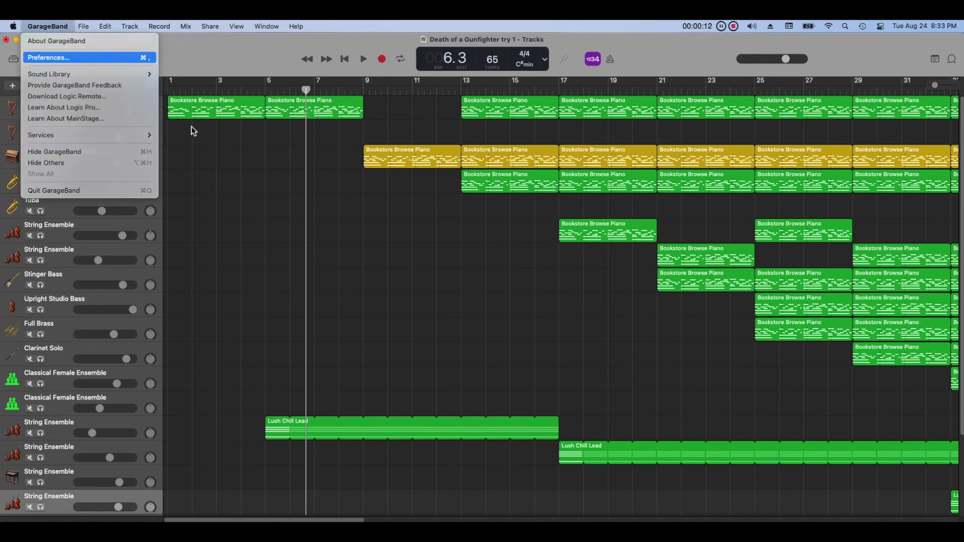
{"action": "key", "text": "Return"}
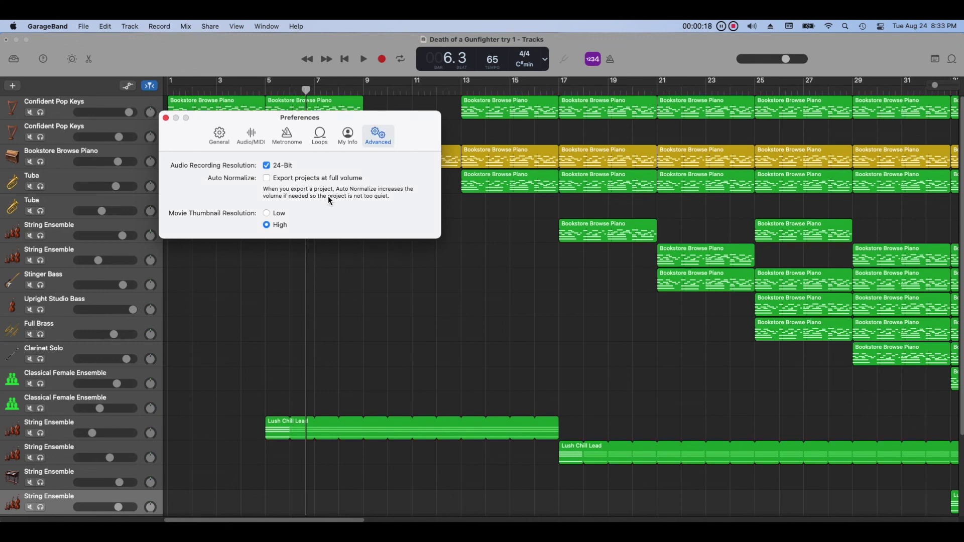
{"action": "left_click", "coordinate": [270, 178]}
{"action": "left_click", "coordinate": [166, 118]}
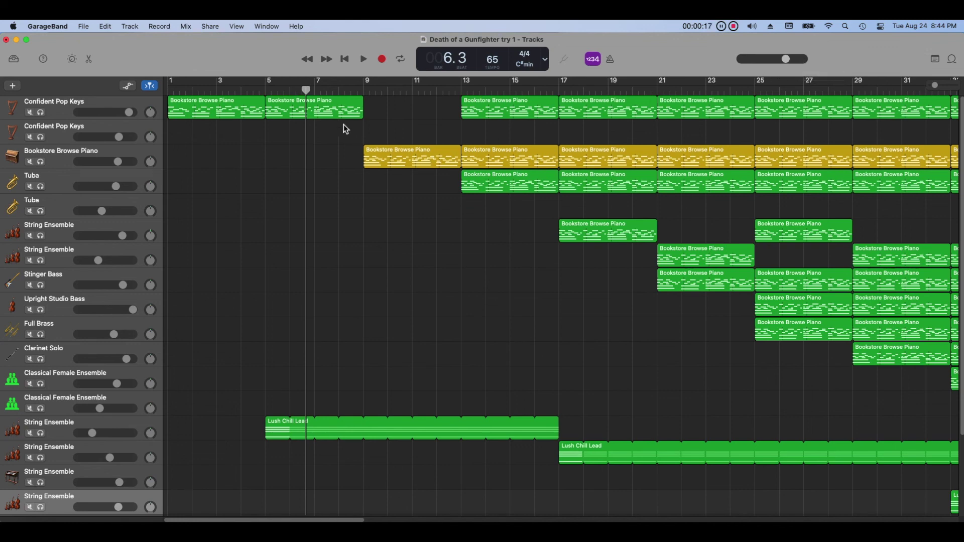
Play the song from 21.1, raise the master volume slightly, and stop playback
{"action": "left_click_drag", "start_coordinate": [307, 93], "coordinate": [392, 93]}
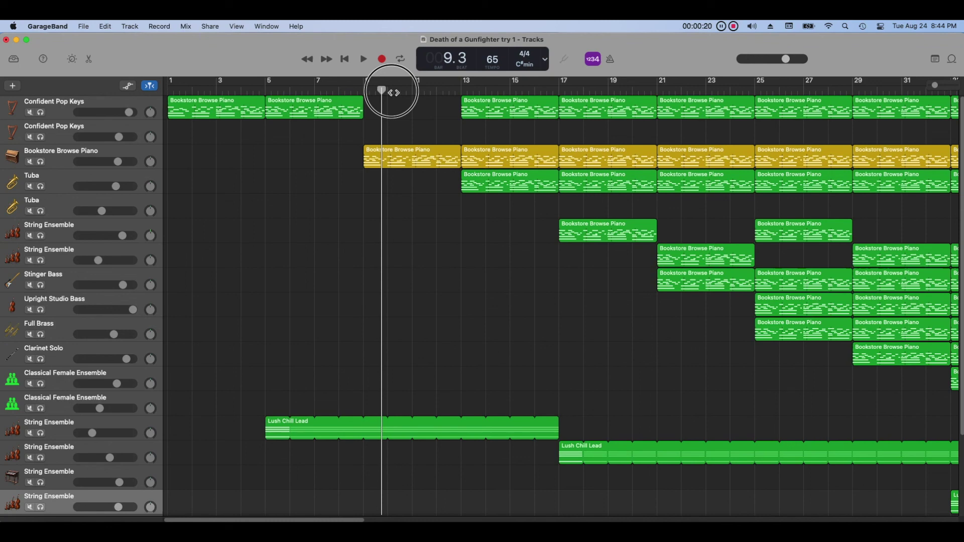
{"action": "left_click_drag", "start_coordinate": [392, 93], "coordinate": [659, 132]}
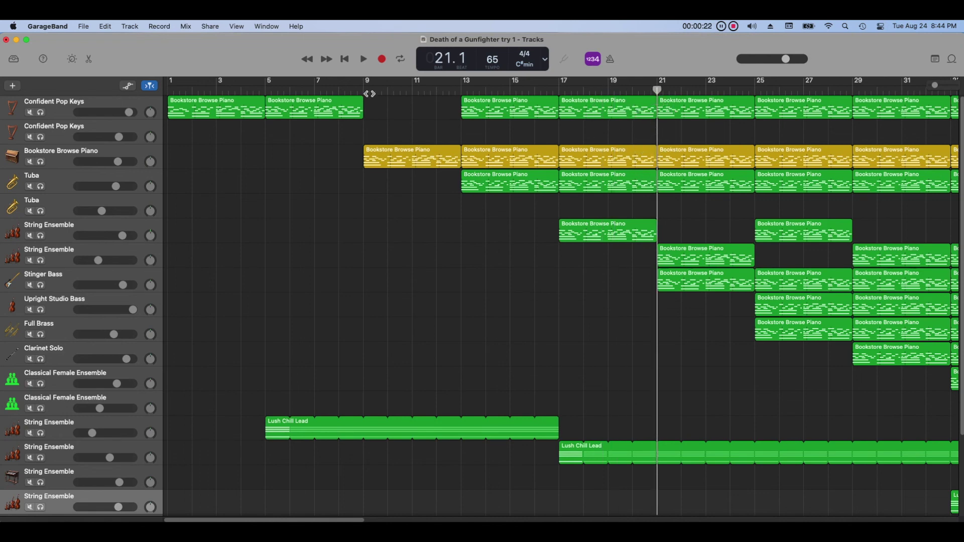
{"action": "left_click", "coordinate": [363, 60]}
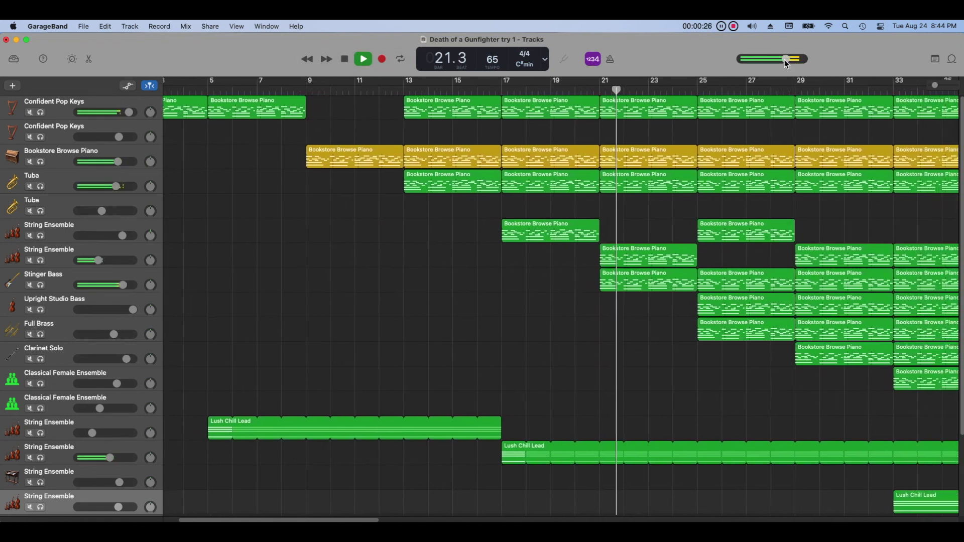
{"action": "left_click_drag", "start_coordinate": [786, 63], "coordinate": [809, 85]}
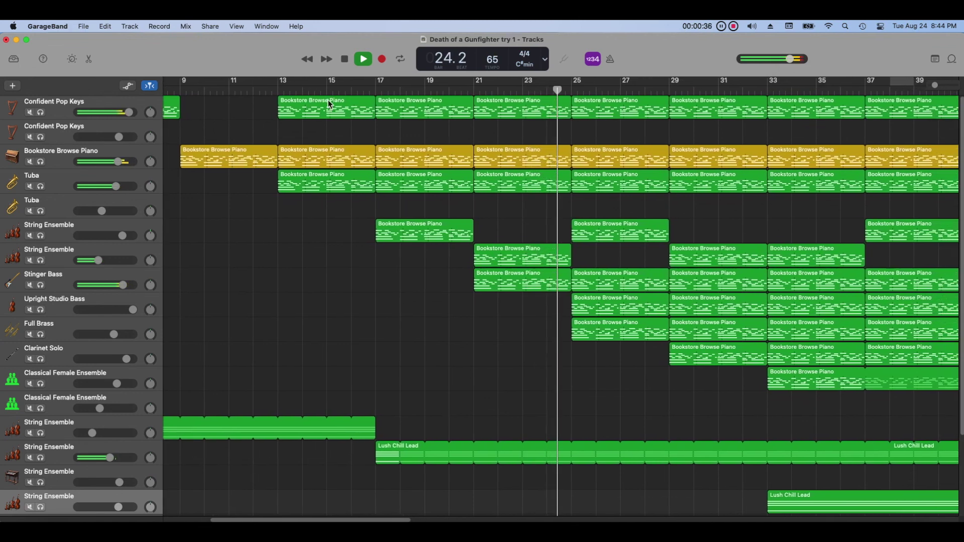
{"action": "left_click", "coordinate": [345, 60]}
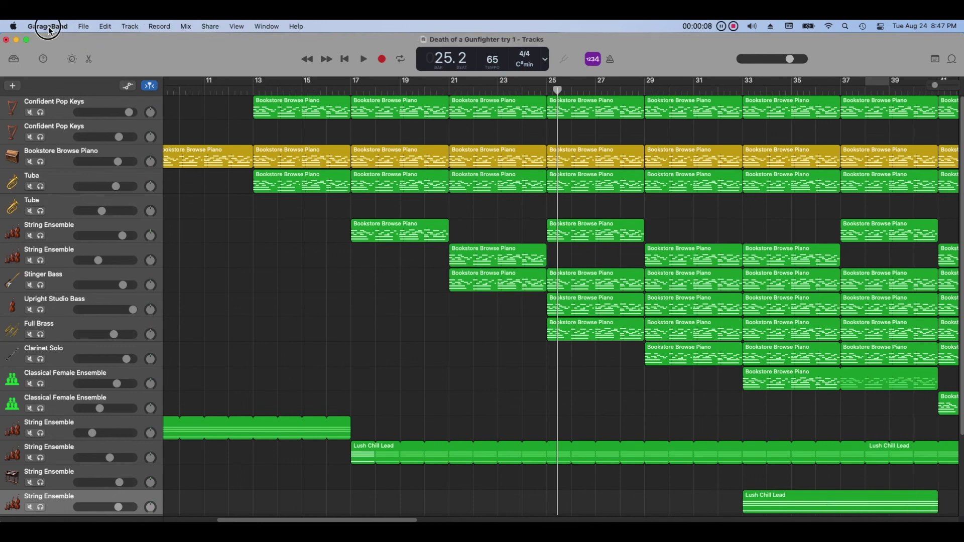
Switch the Auto Normalize option for exporting projects at full volume off and back on in the Advanced preferences
{"action": "left_click", "coordinate": [48, 26]}
{"action": "left_click", "coordinate": [64, 61]}
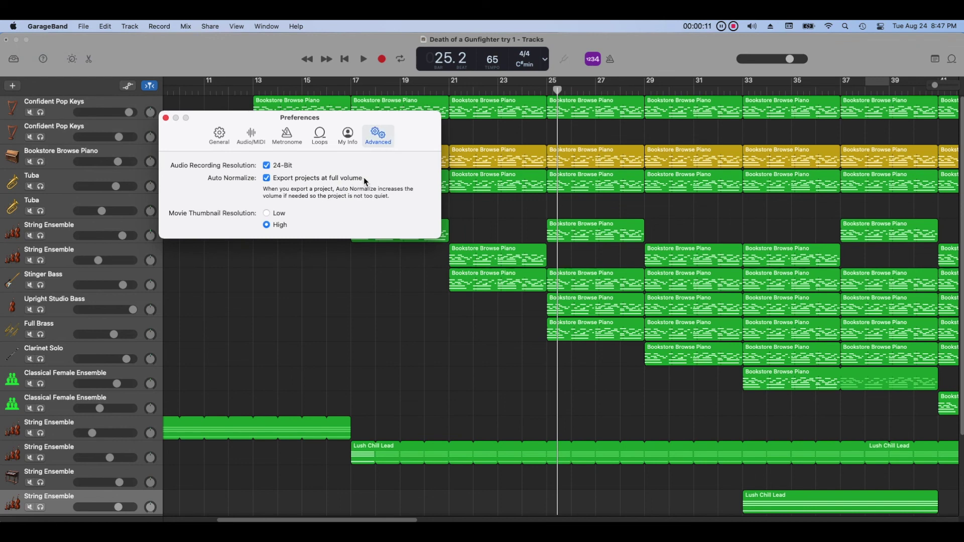
{"action": "left_click", "coordinate": [294, 181]}
{"action": "left_click", "coordinate": [295, 182]}
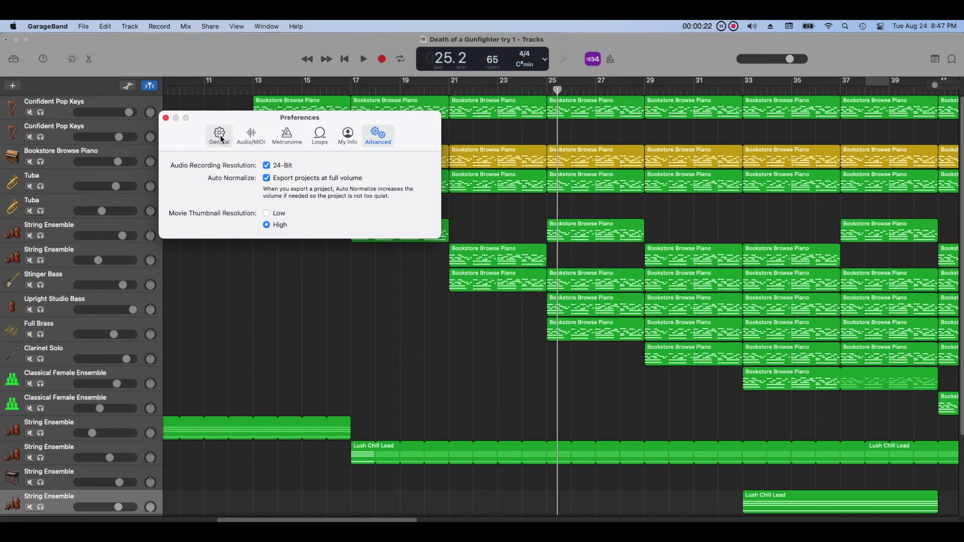
{"action": "left_click", "coordinate": [165, 117]}
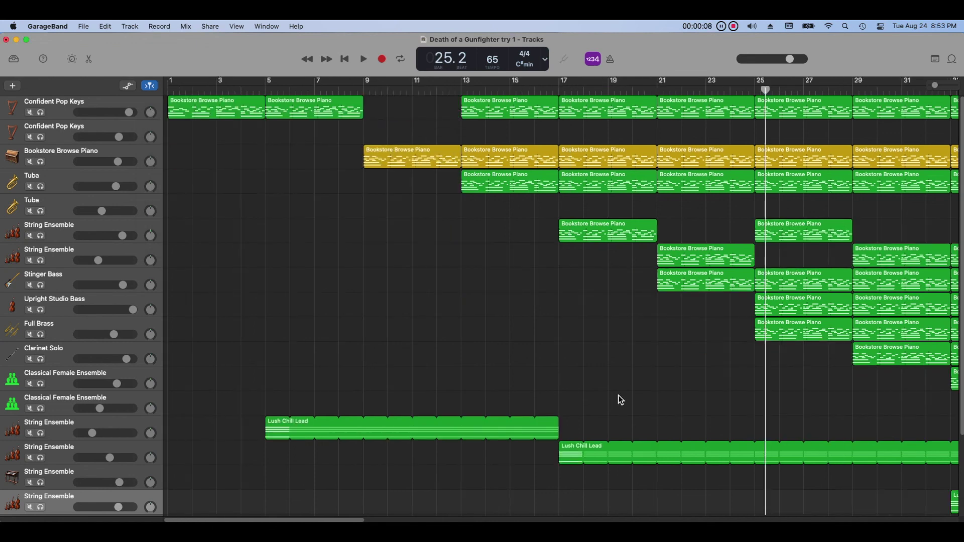
Select all regions and export the song to disk in Music as an uncompressed 16-bit WAVE, limited to the selected regions' length
{"action": "left_click", "coordinate": [106, 28]}
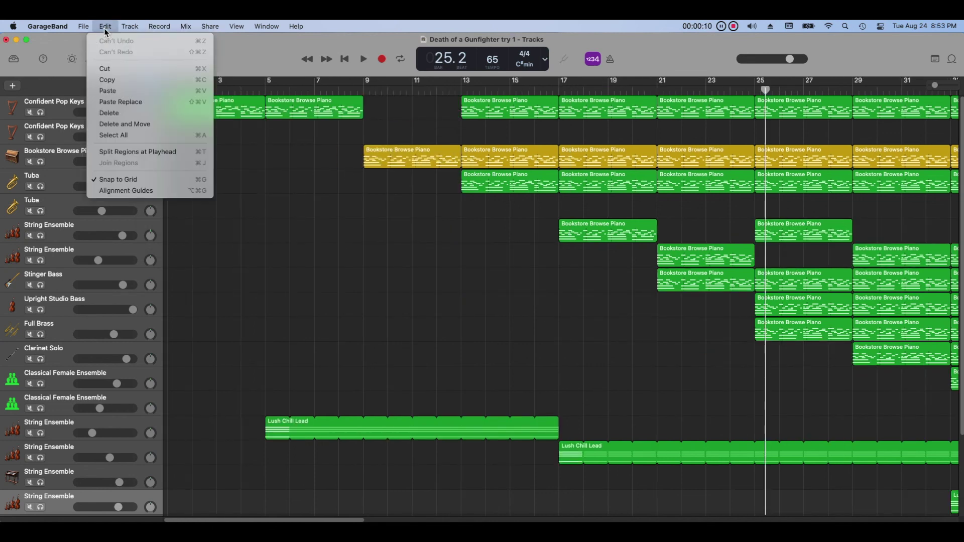
{"action": "left_click", "coordinate": [196, 137]}
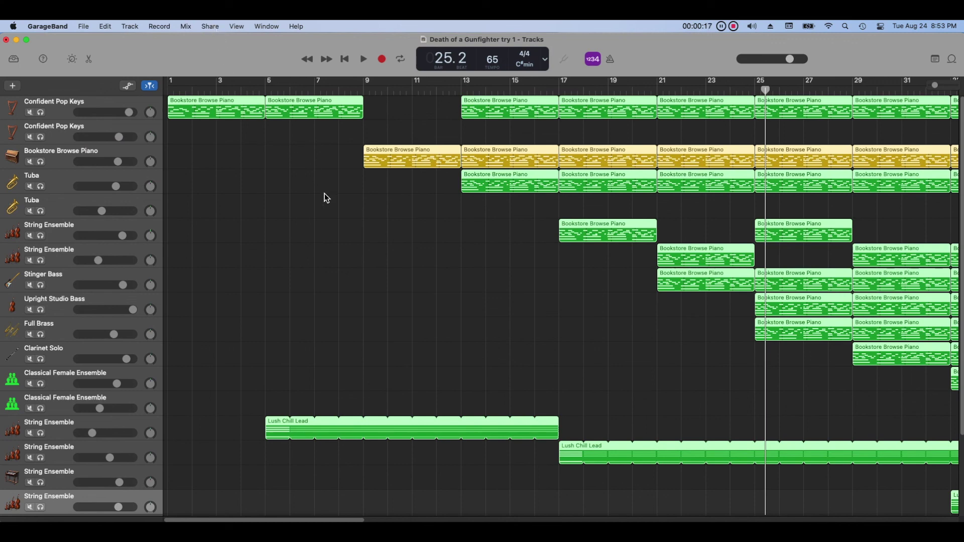
{"action": "left_click", "coordinate": [216, 26]}
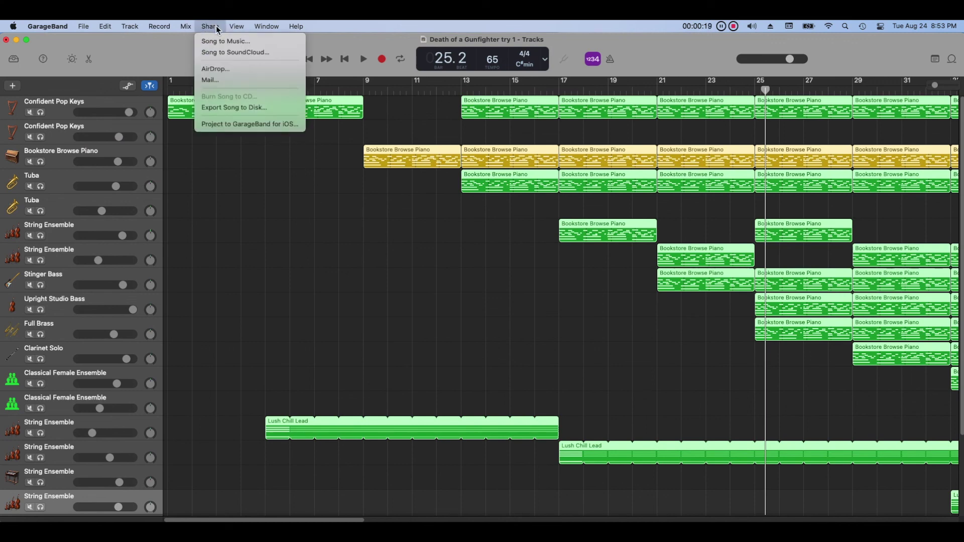
{"action": "left_click", "coordinate": [283, 107]}
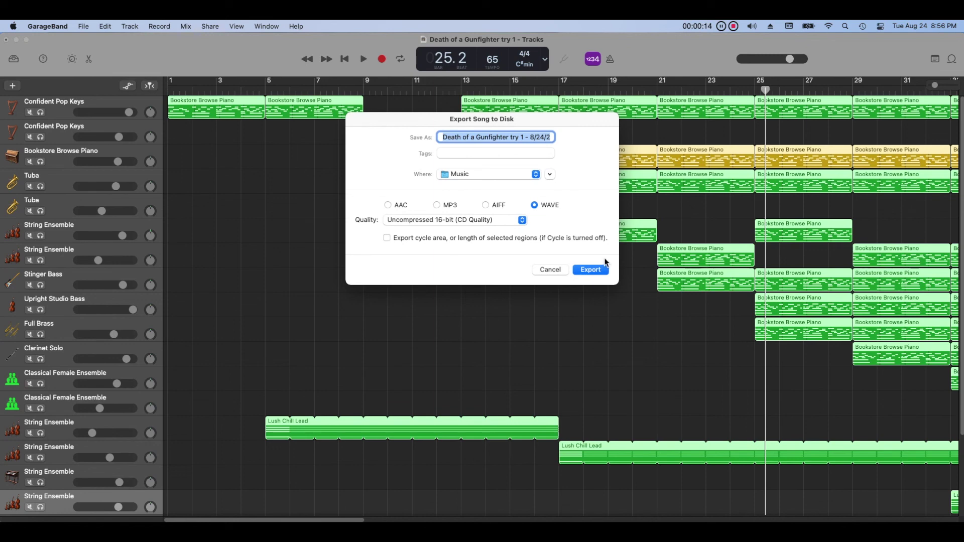
{"action": "left_click", "coordinate": [524, 221]}
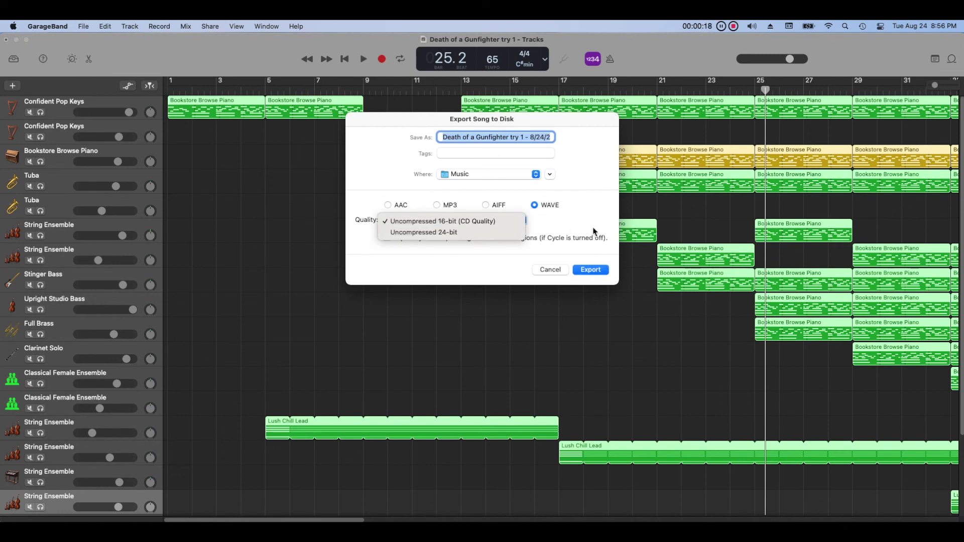
{"action": "left_click", "coordinate": [593, 232]}
{"action": "left_click", "coordinate": [390, 237]}
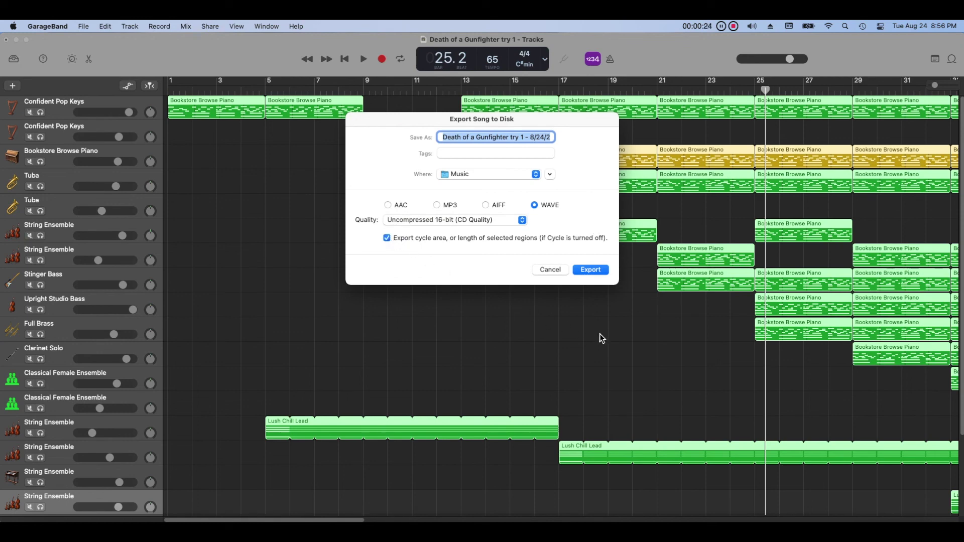
{"action": "key", "text": "Return"}
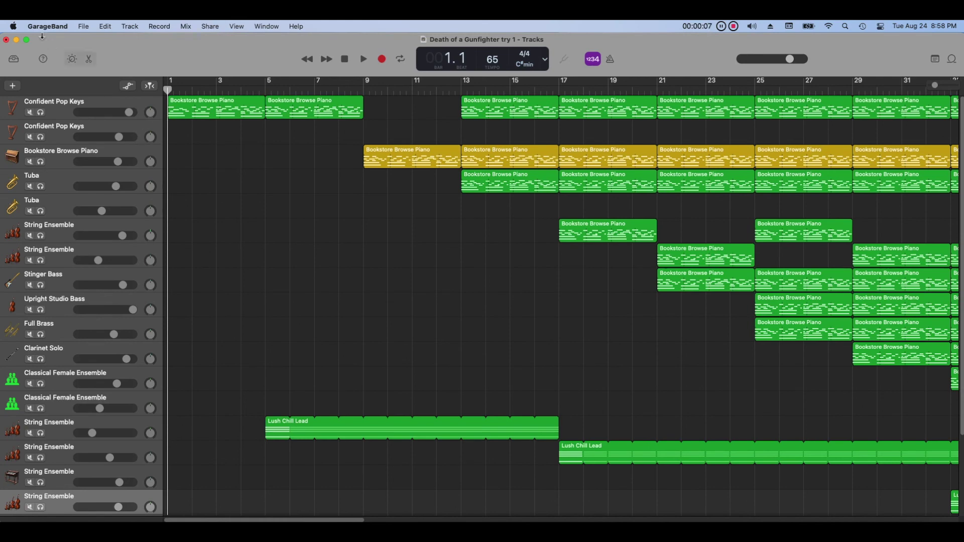
Select all regions in the project and open the settings for sharing the song to Music
{"action": "left_click", "coordinate": [105, 26]}
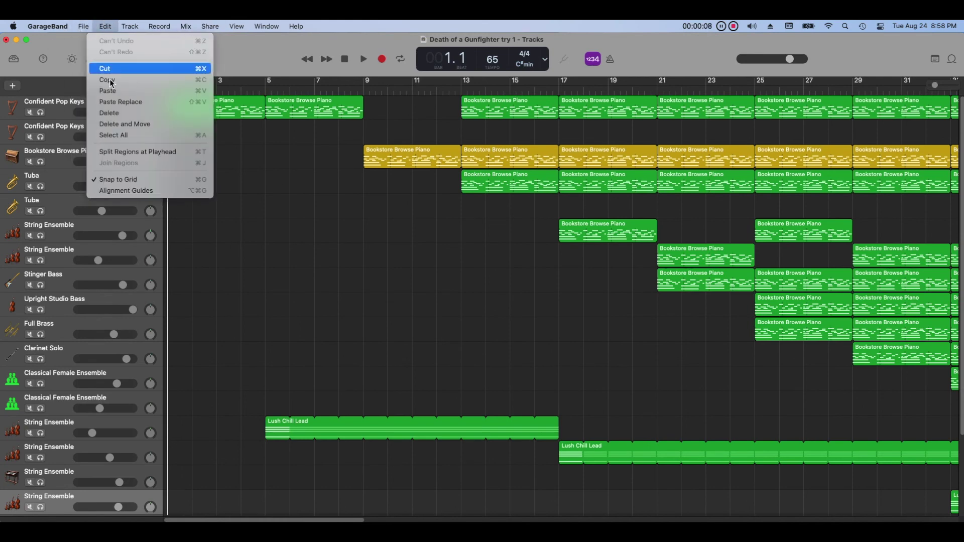
{"action": "left_click", "coordinate": [126, 136]}
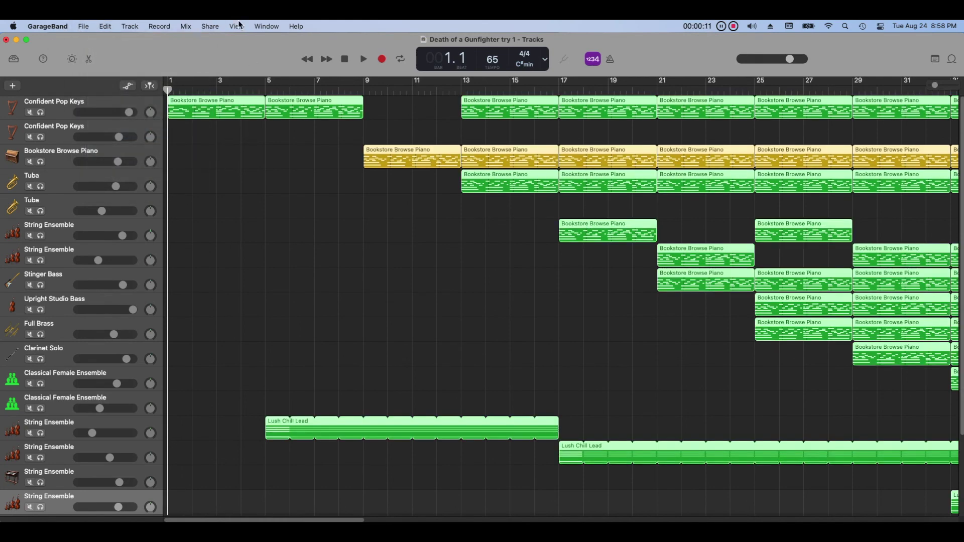
{"action": "left_click", "coordinate": [210, 26]}
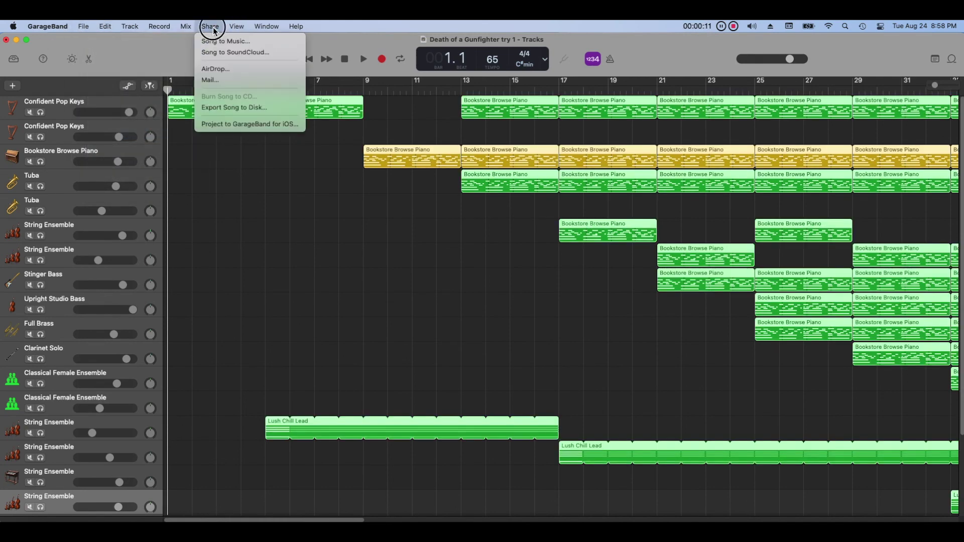
{"action": "left_click", "coordinate": [300, 45]}
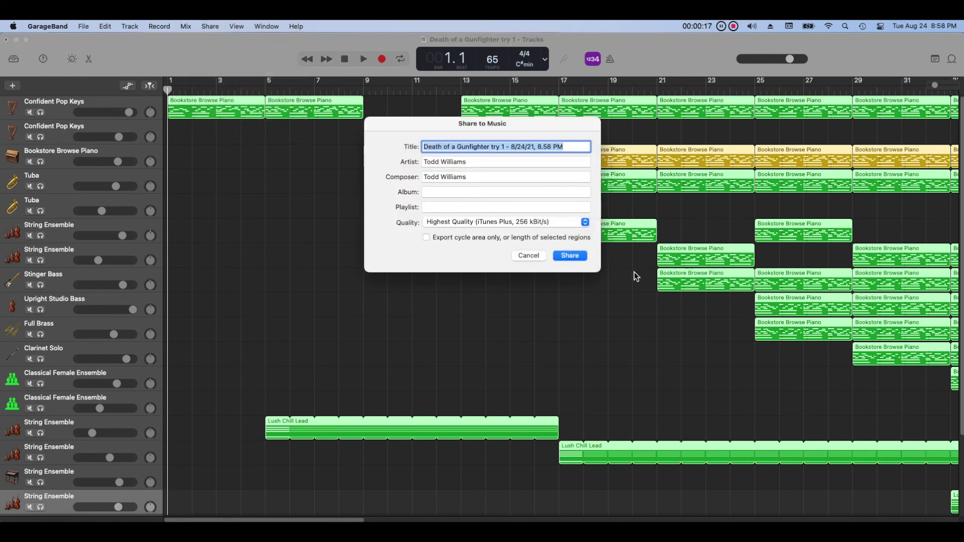